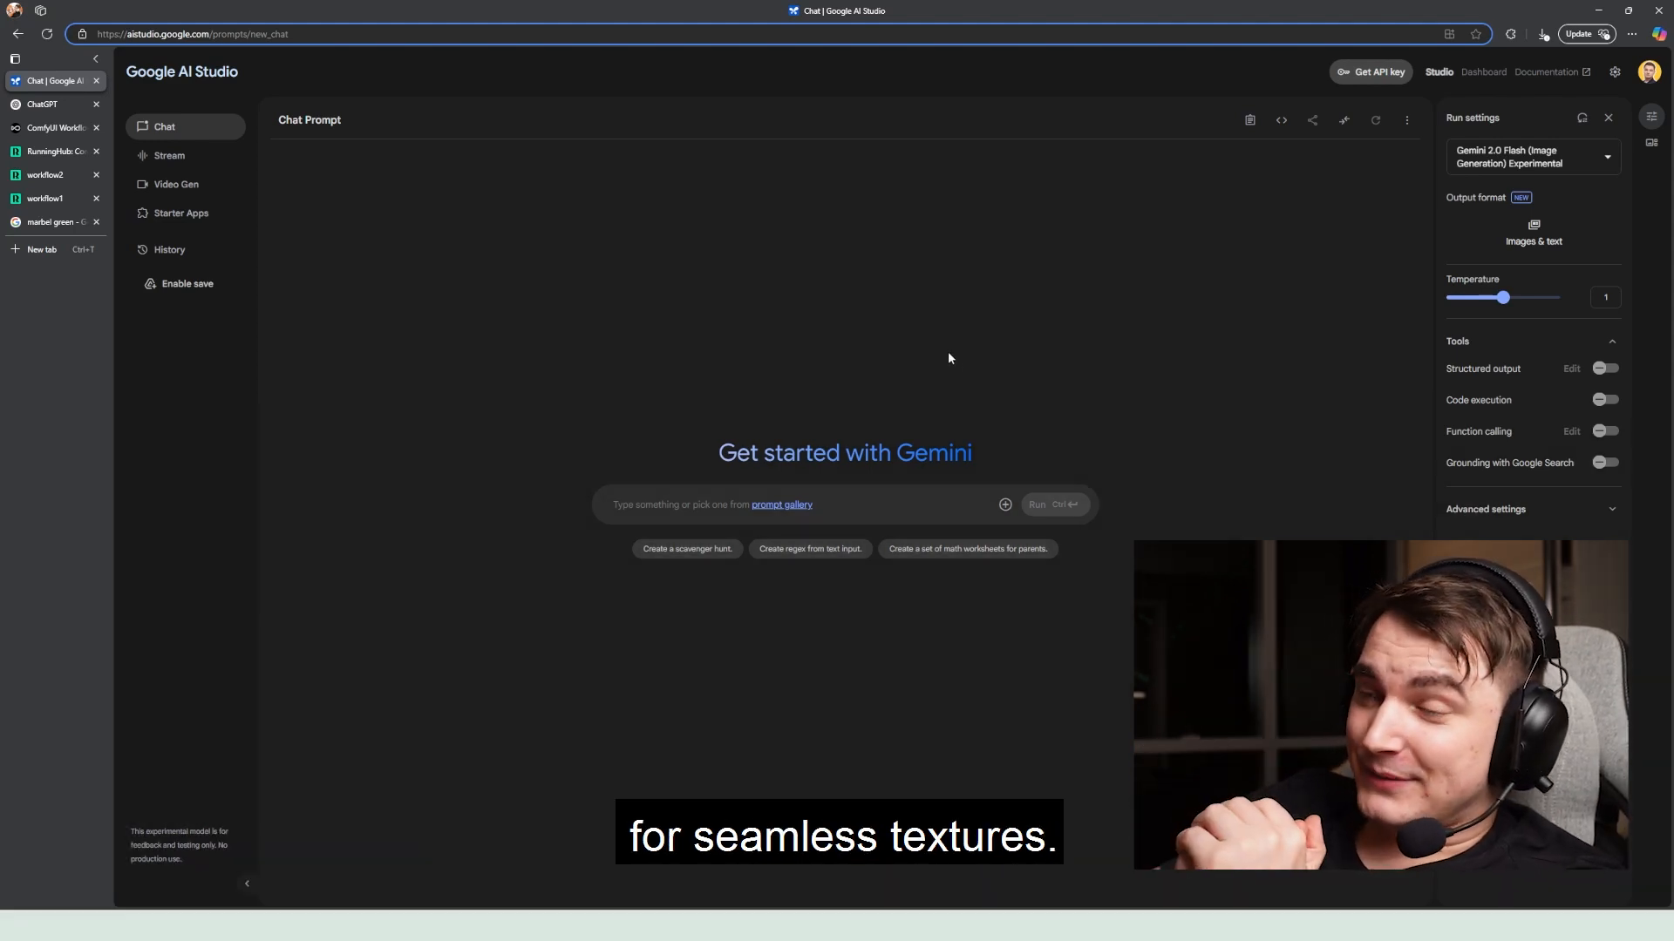
# Step: Generate an image with the prompt "Create an image of an fox in a hat in forest, seamless pattern tile high resolution"
pyautogui.click(666, 508)
pyautogui.write('Create')
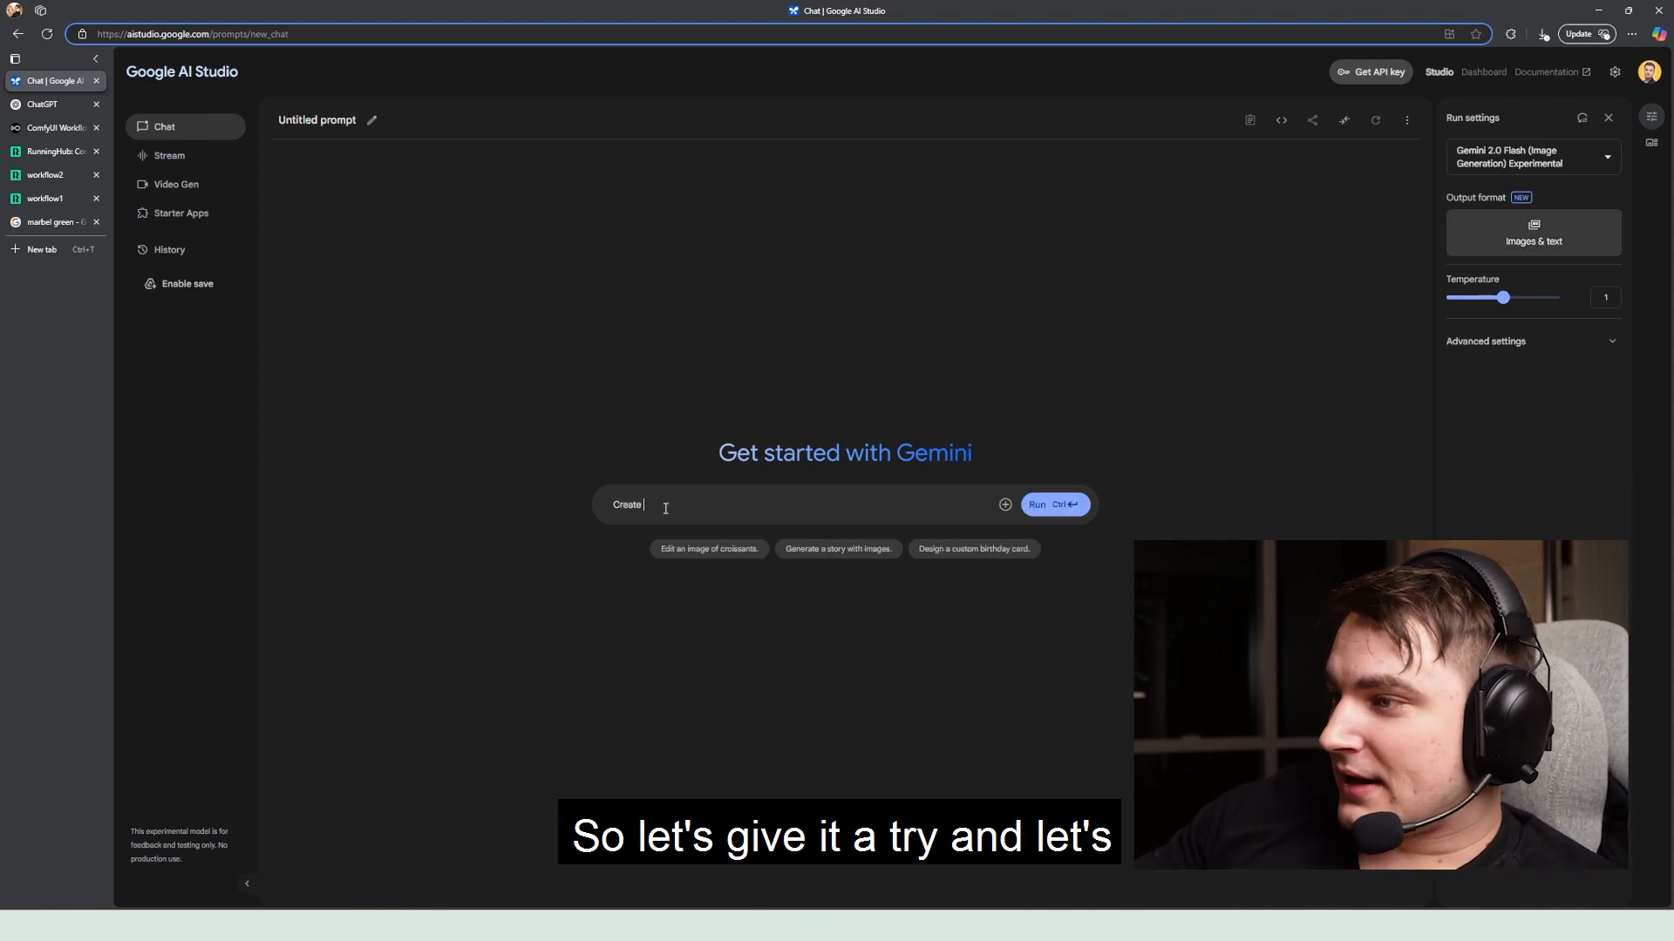
pyautogui.write(' an image of anf')
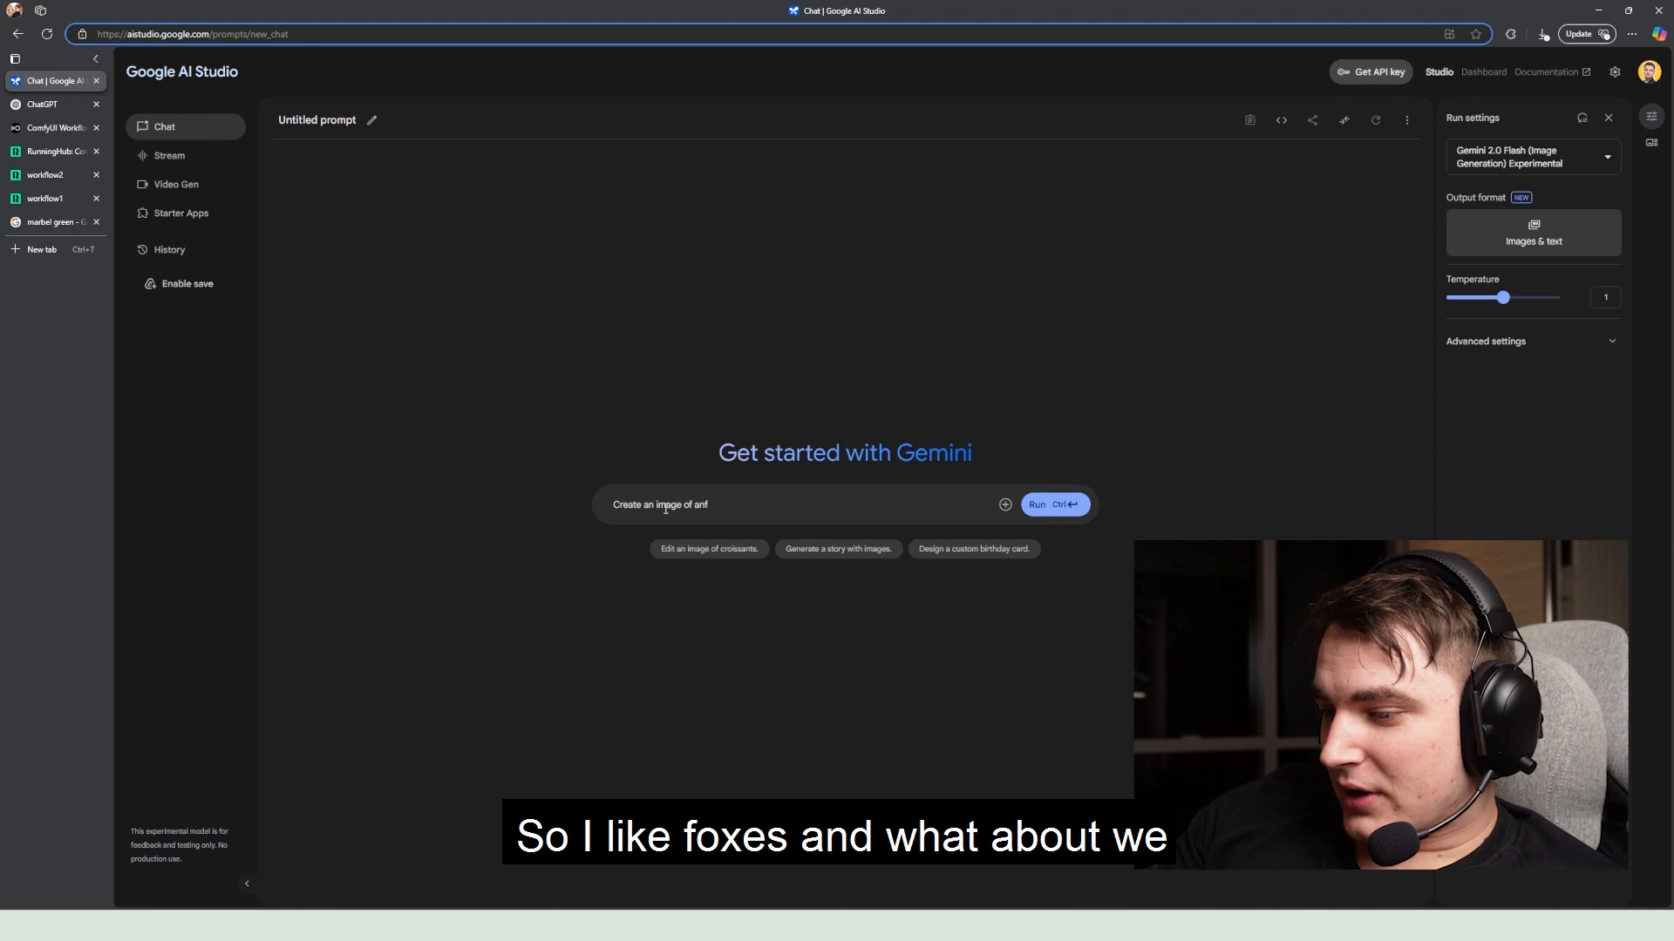
pyautogui.press('BackSpace')
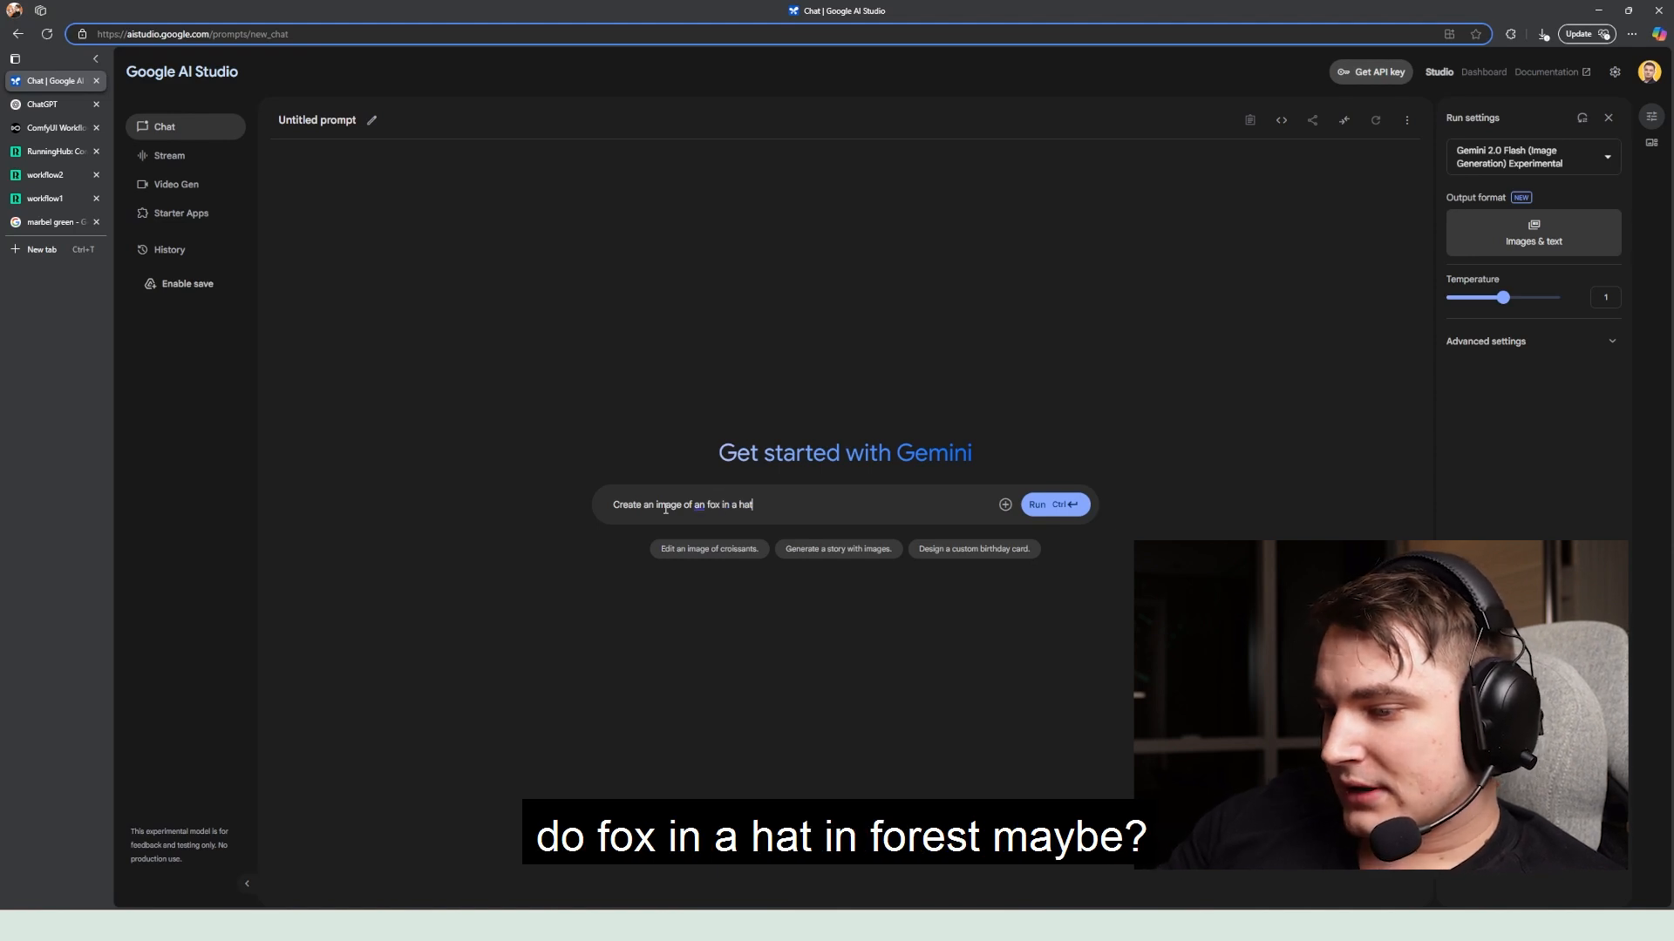
pyautogui.write('in for')
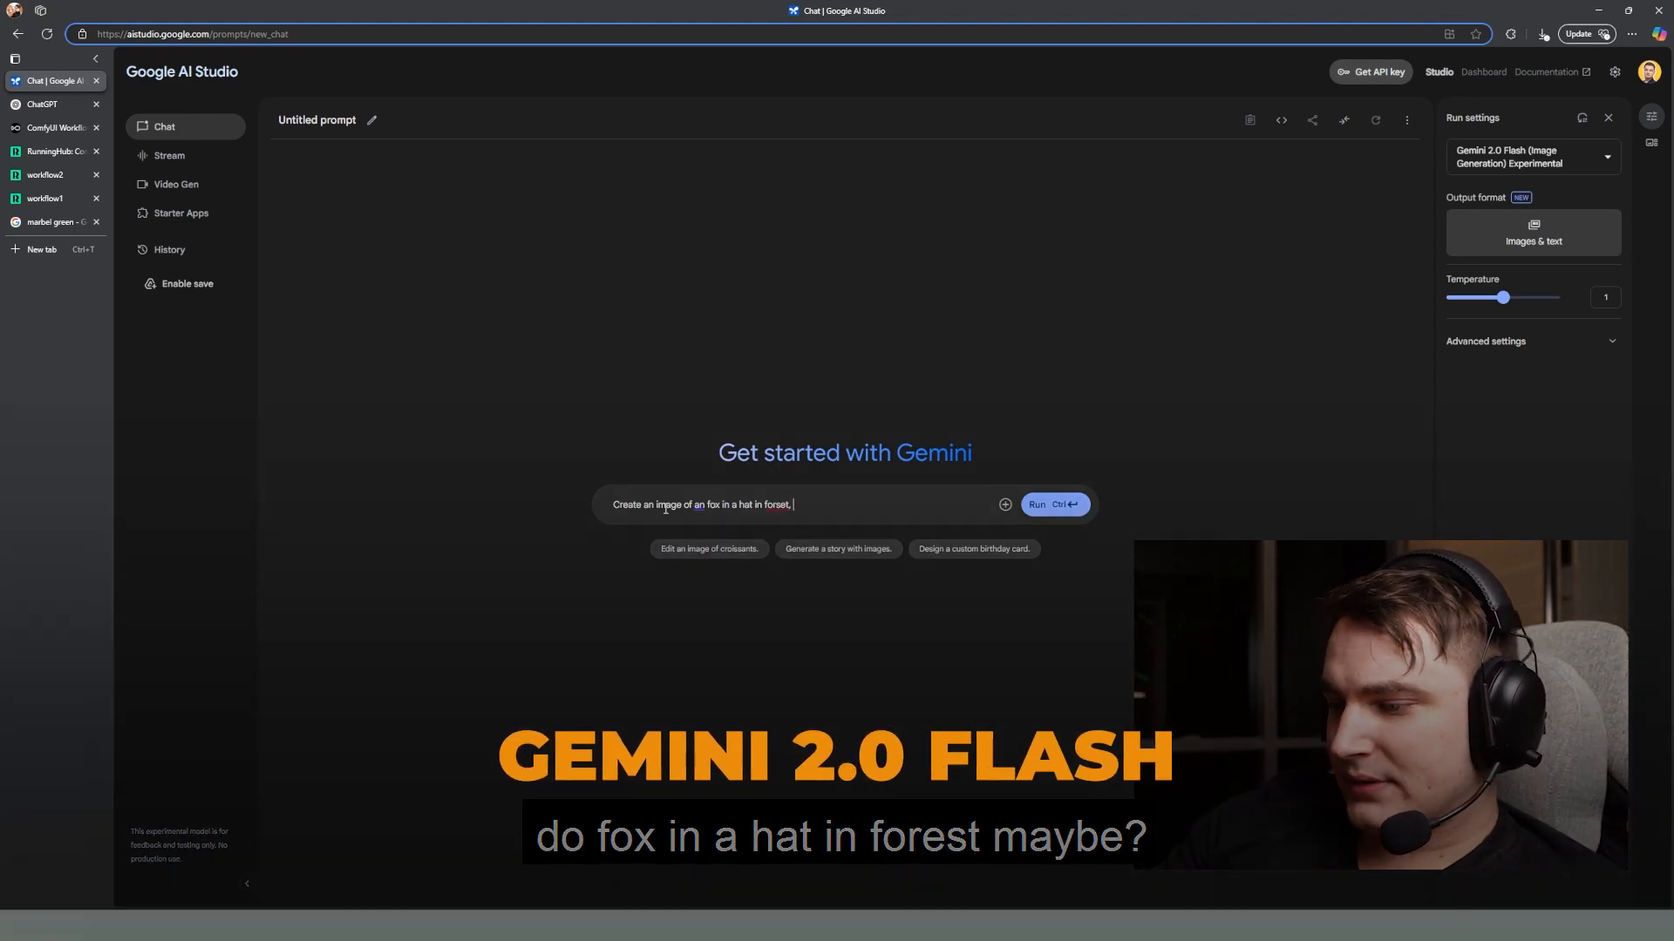
pyautogui.write('est, seamless pattern tile high resolution')
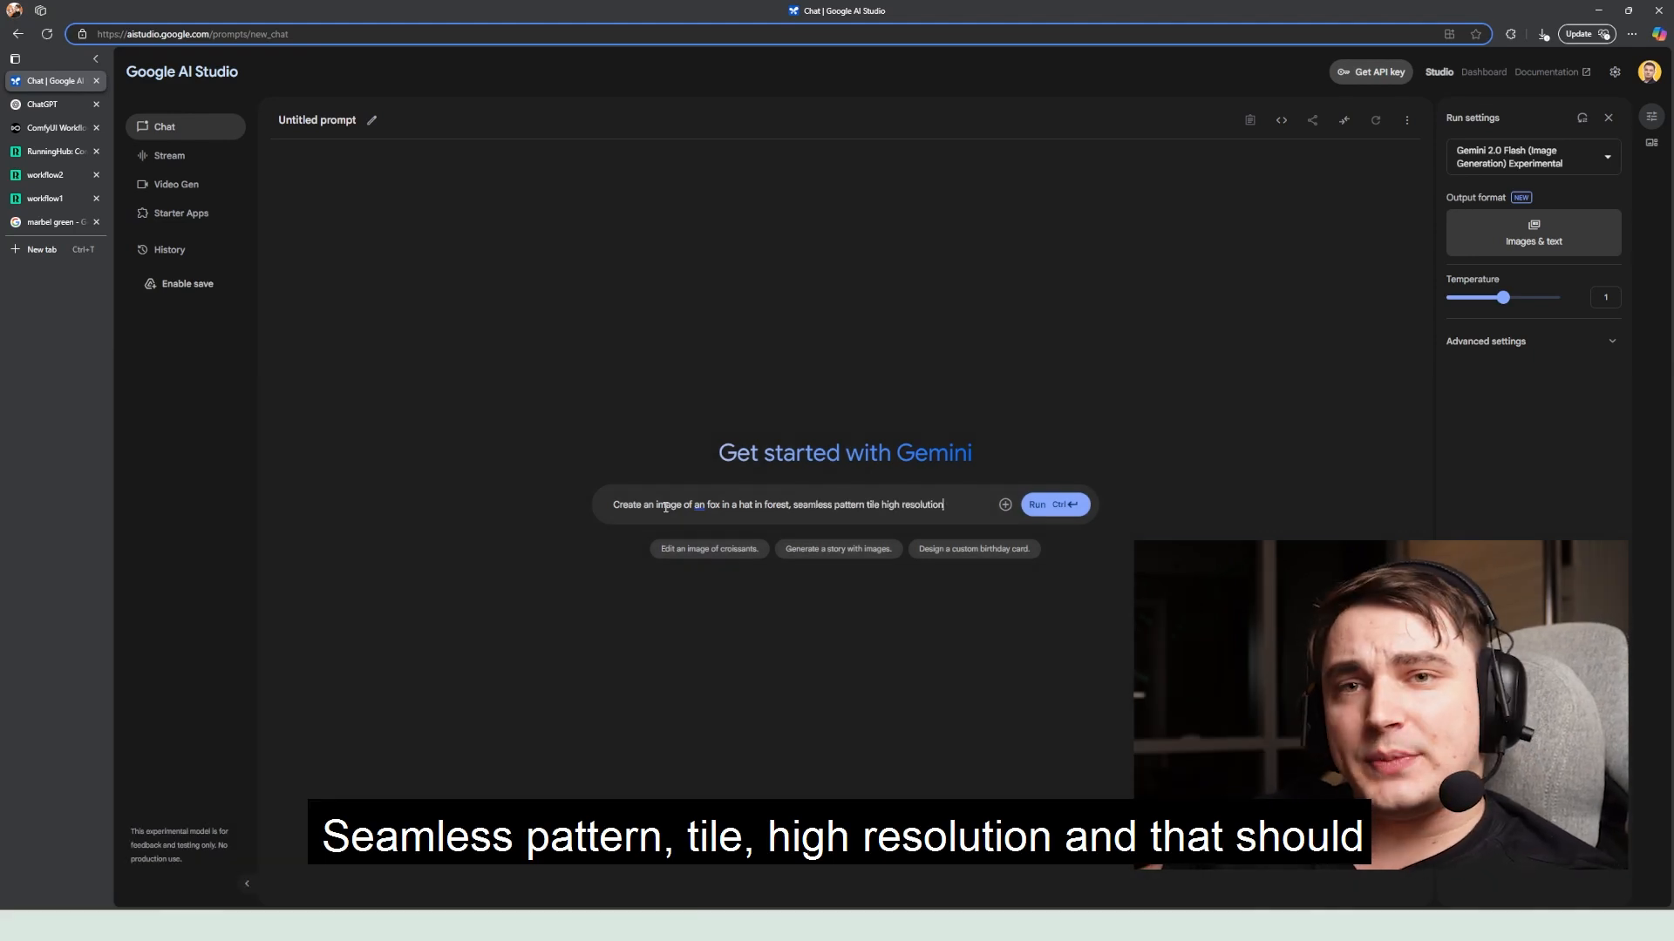
pyautogui.click(1039, 511)
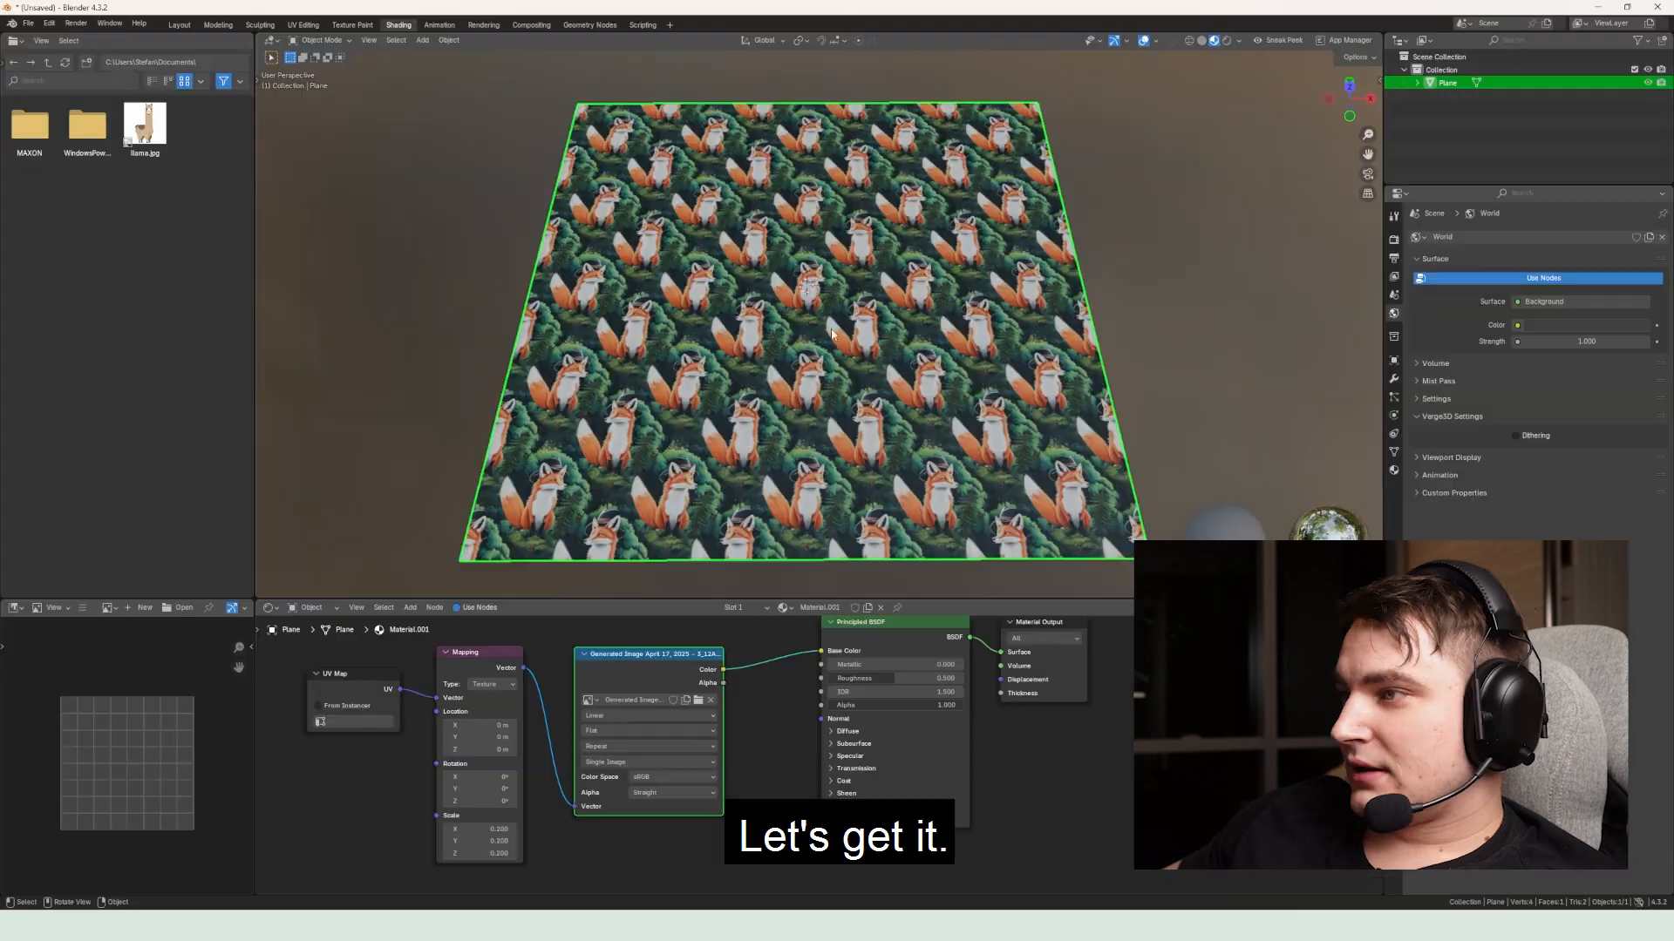
# Step: In Blender, examine up close how the generated fox-in-a-hat texture tiles across the plane
pyautogui.scroll(5, 782, 335)
pyautogui.moveTo(775, 346); pyautogui.dragTo(803, 285)
pyautogui.scroll(2, 758, 346)
pyautogui.scroll(2, 809, 341)
pyautogui.scroll(-2, 747, 351)
pyautogui.scroll(1, 746, 351)
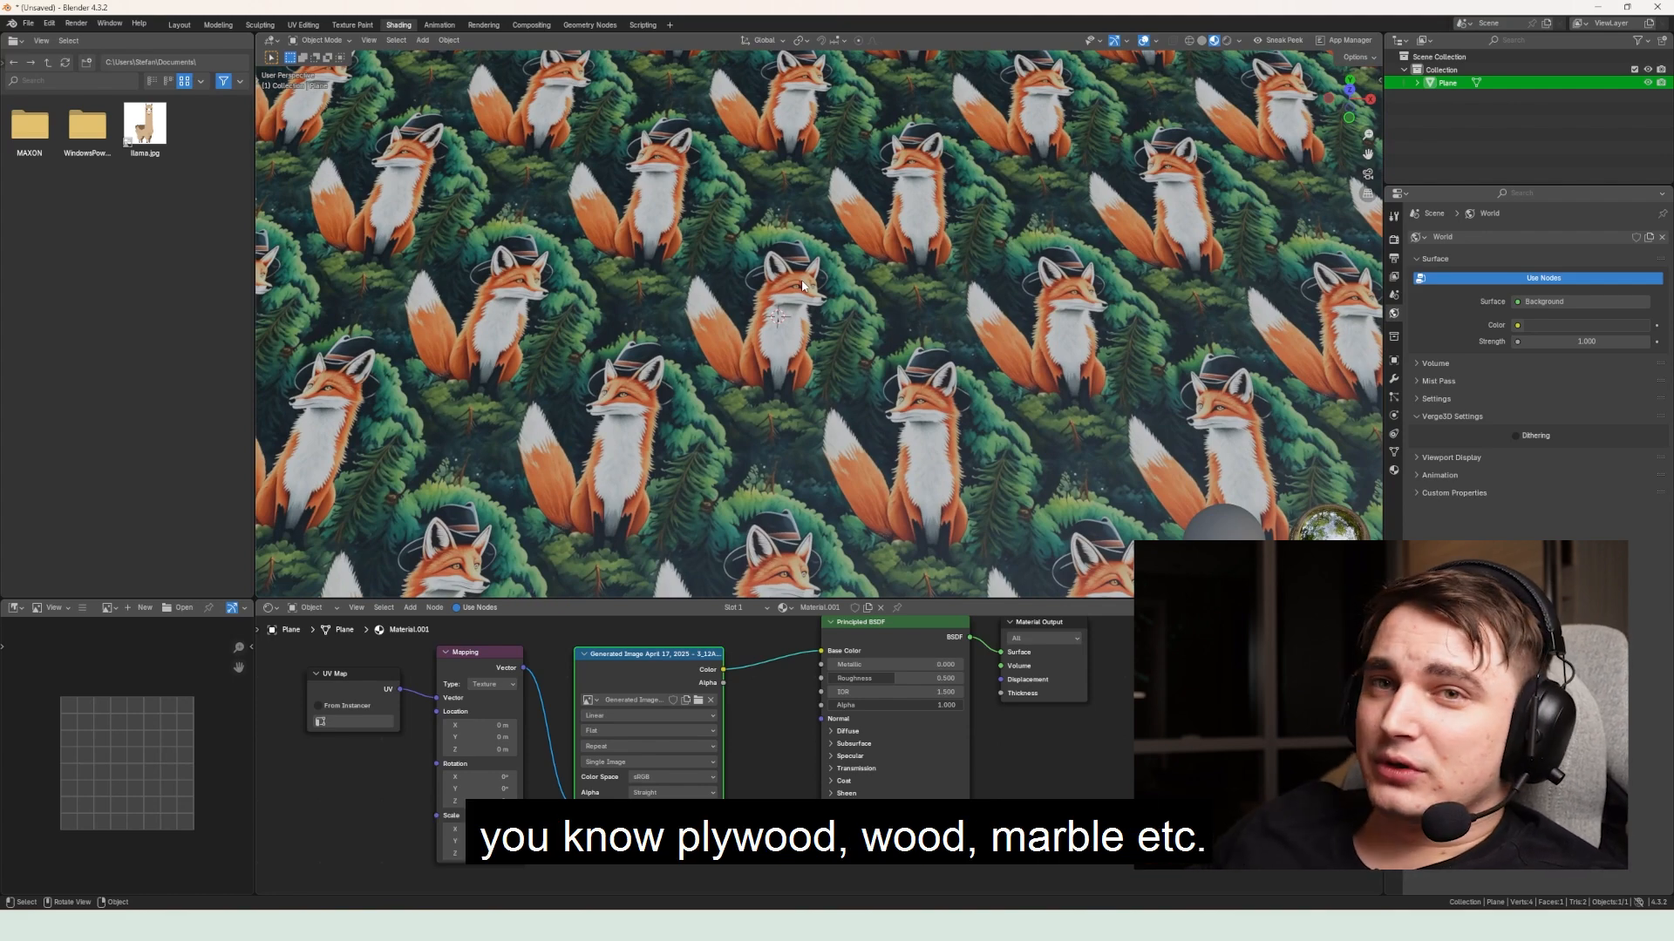
pyautogui.moveTo(802, 285); pyautogui.dragTo(928, 246)
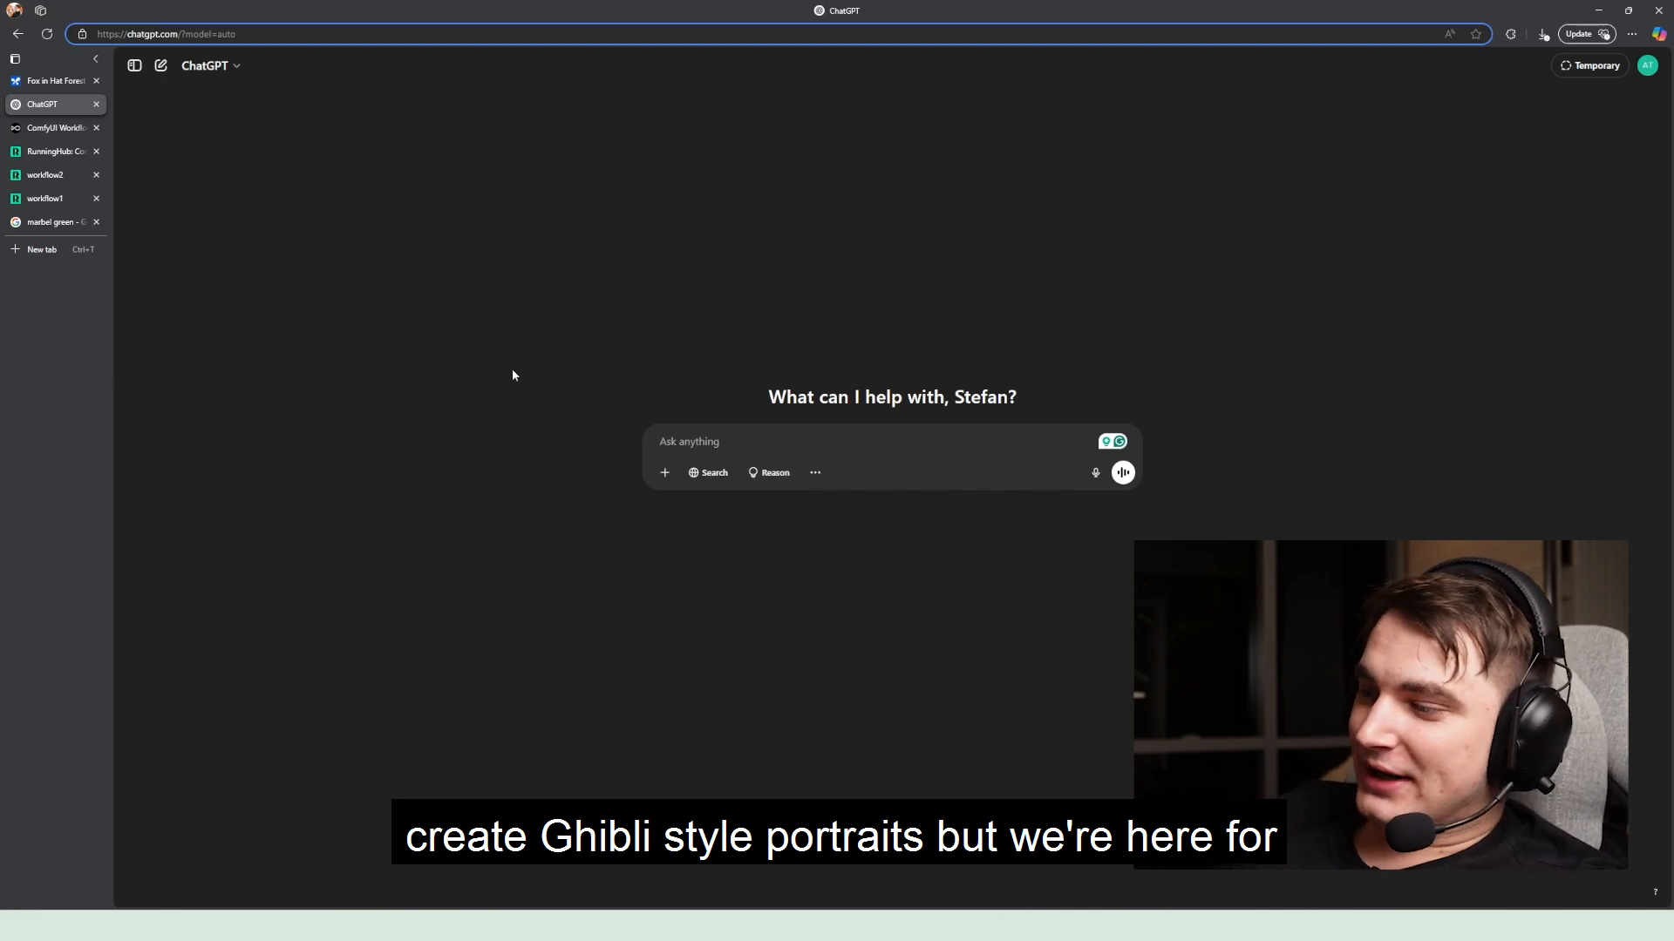
# Step: Copy the fox-in-a-hat seamless pattern prompt from the Google AI Studio chat and submit it in ChatGPT
pyautogui.click(52, 80)
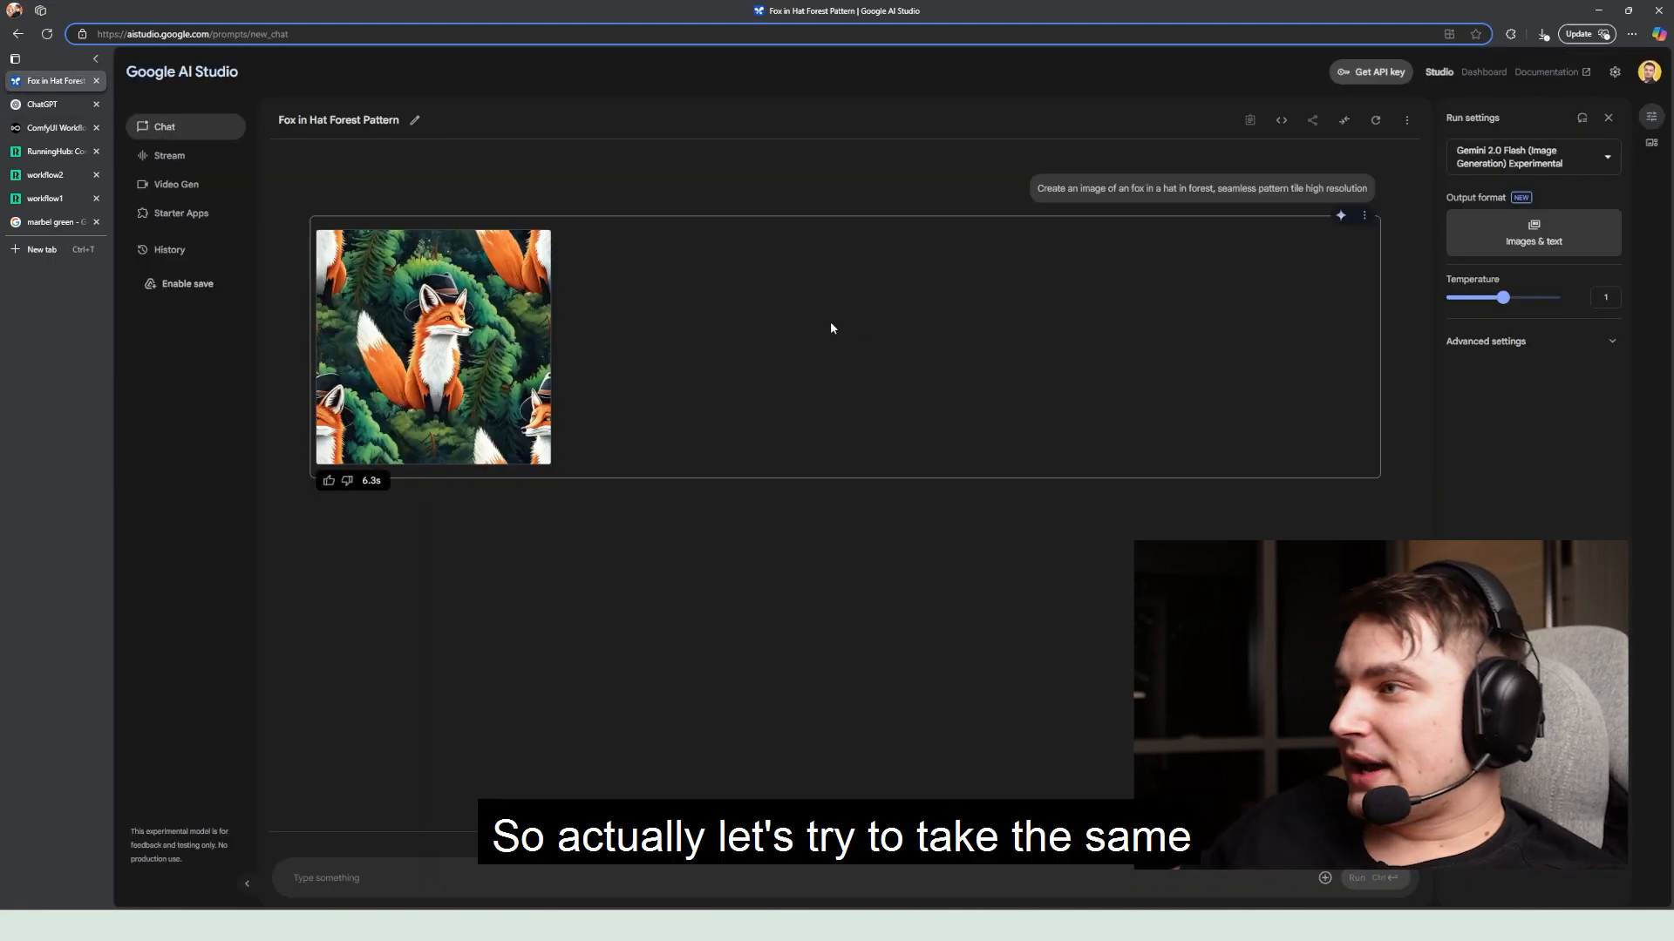
pyautogui.moveTo(1040, 191); pyautogui.dragTo(1288, 189)
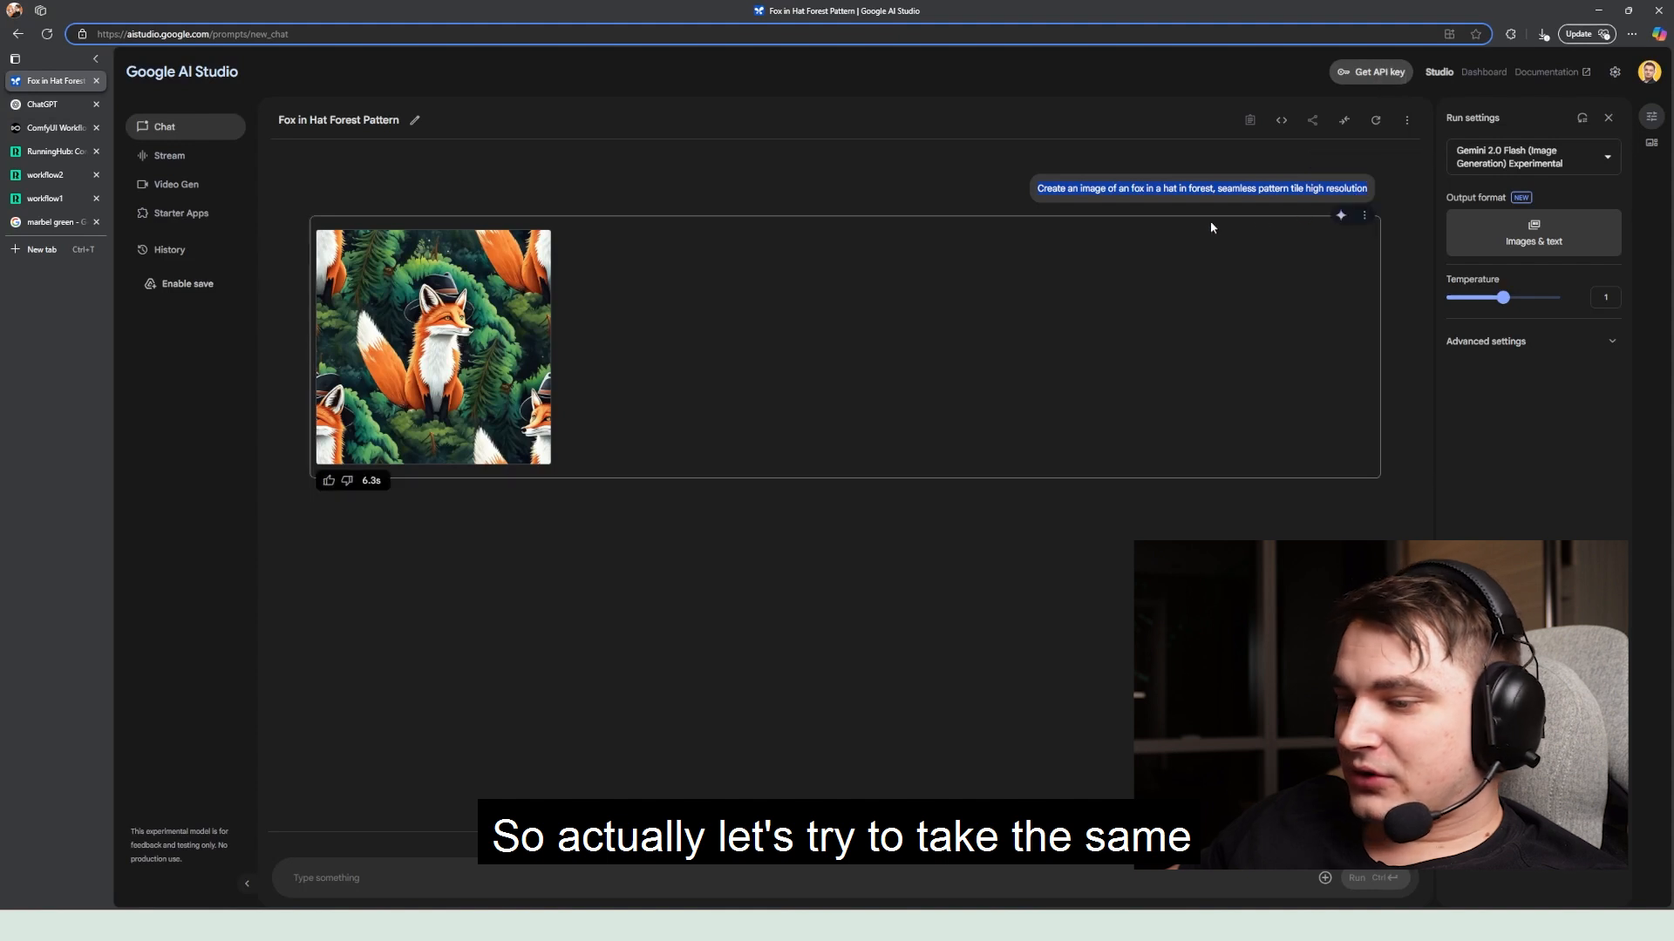
pyautogui.click(53, 104)
pyautogui.write('Create an image of an fox in a hat in forest, seamless pattern tile high resolution')
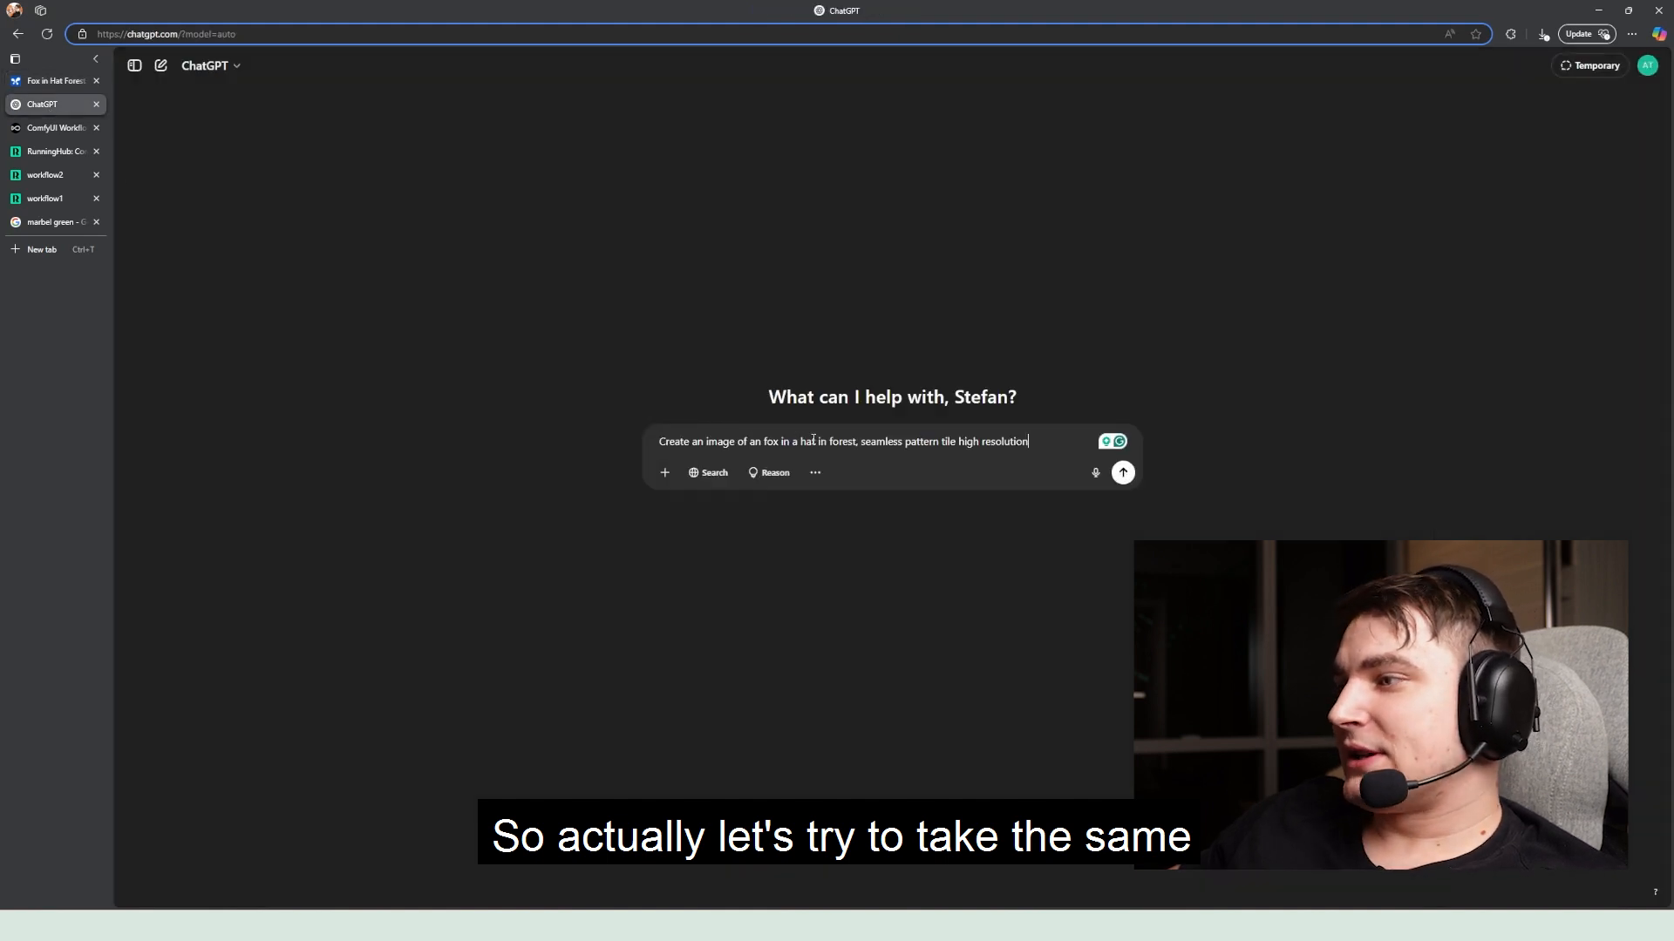
pyautogui.press('Return')
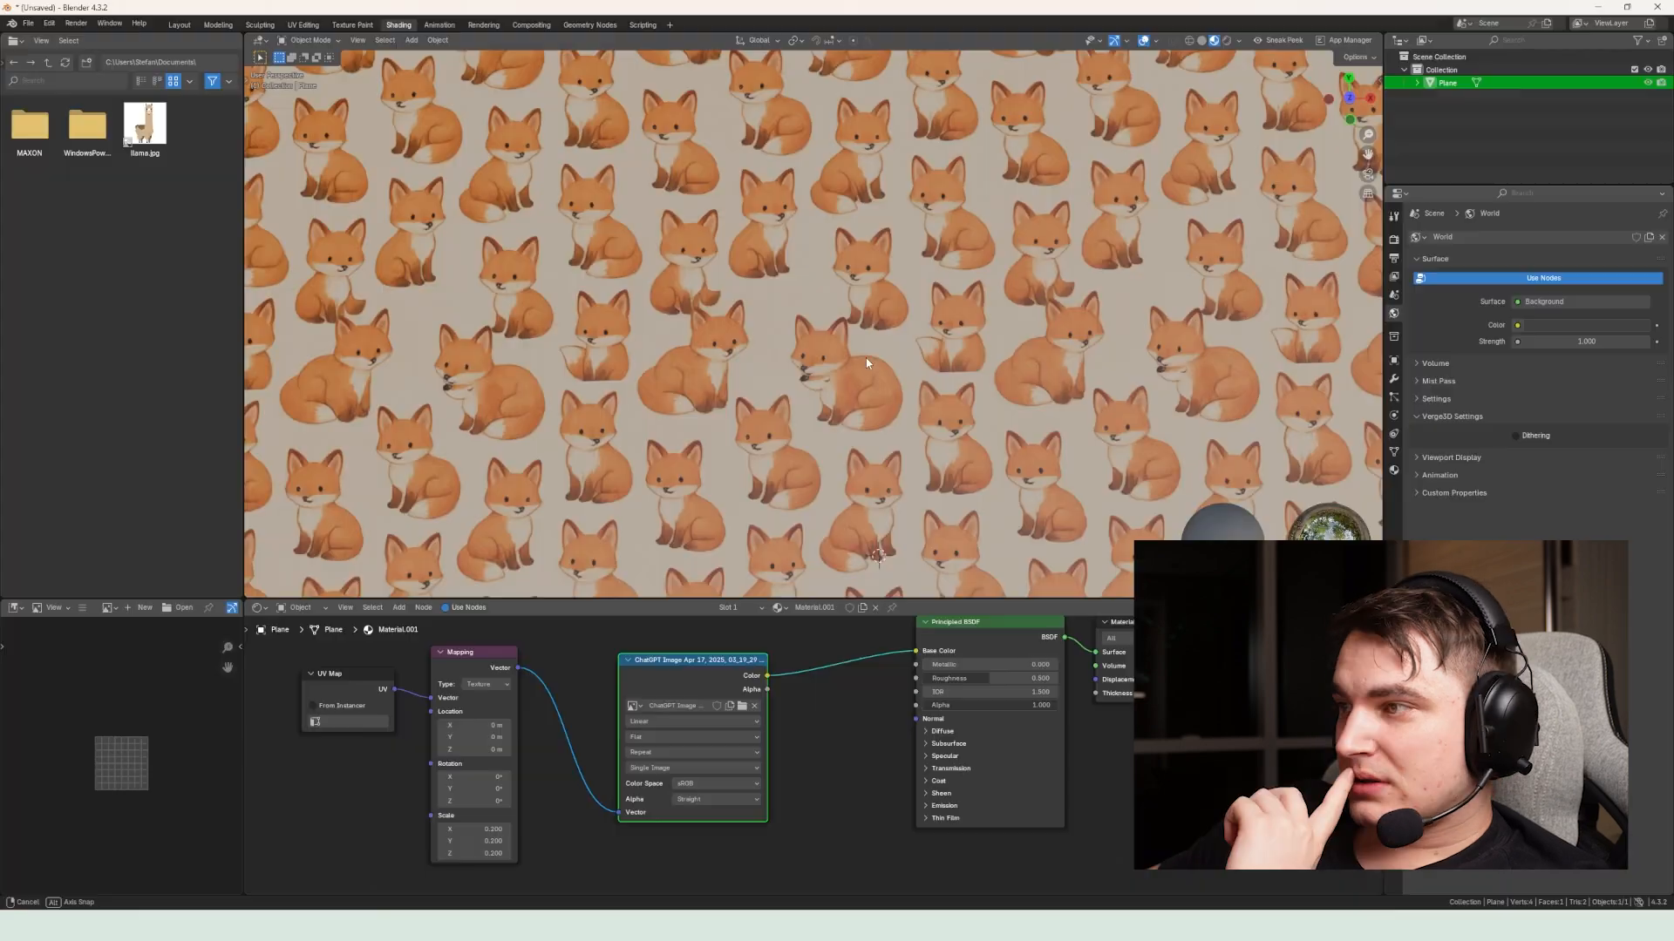
# Step: In Blender, examine the small-foxes texture for artifacts, both tiled on the plane and as the flat image in the UV editor
pyautogui.moveTo(850, 339); pyautogui.dragTo(940, 312)
pyautogui.scroll(-1, 839, 314)
pyautogui.scroll(4, 939, 319)
pyautogui.scroll(2, 898, 342)
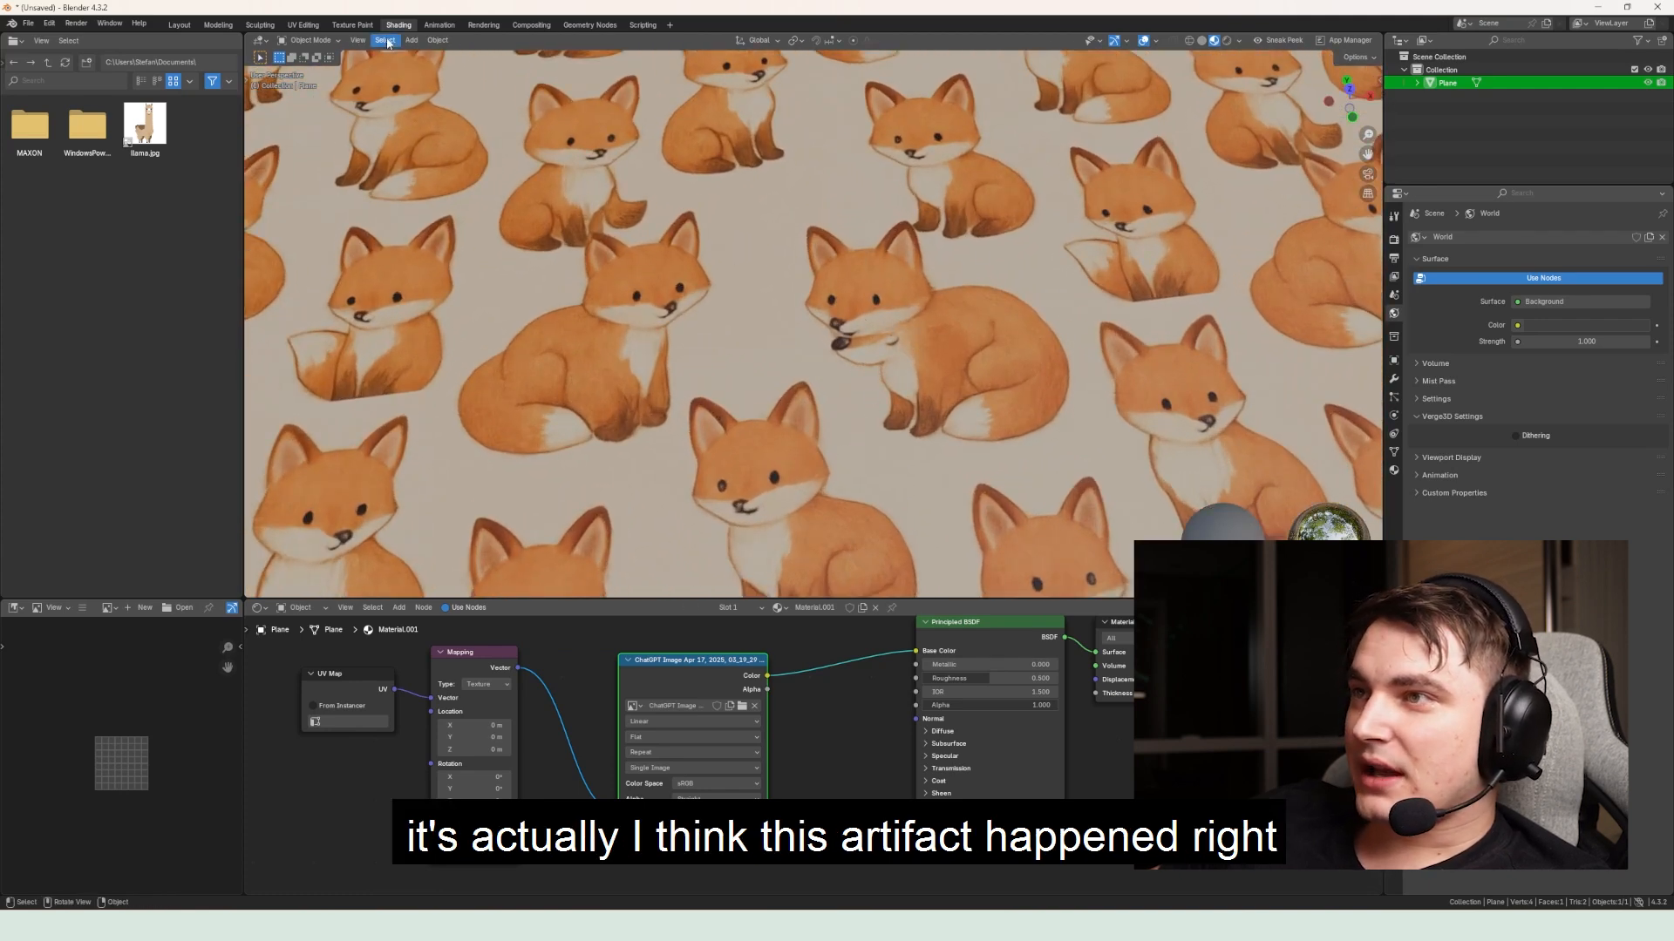
pyautogui.click(303, 24)
pyautogui.scroll(2, 367, 414)
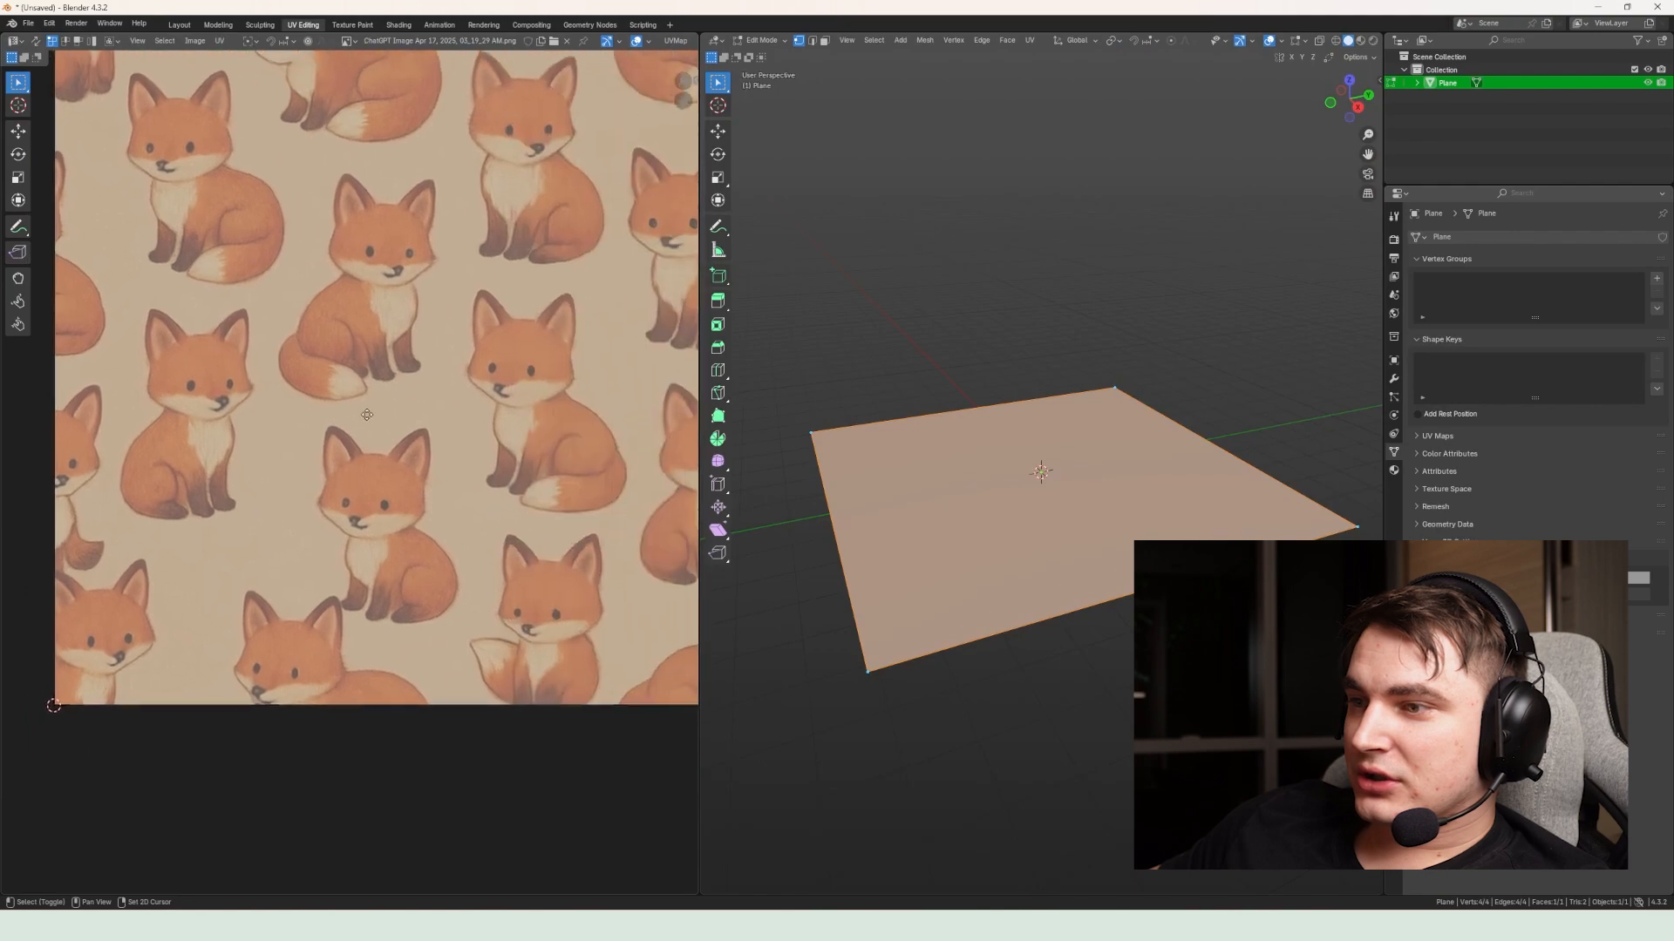
pyautogui.moveTo(367, 415); pyautogui.dragTo(362, 425)
pyautogui.moveTo(272, 570); pyautogui.dragTo(270, 706)
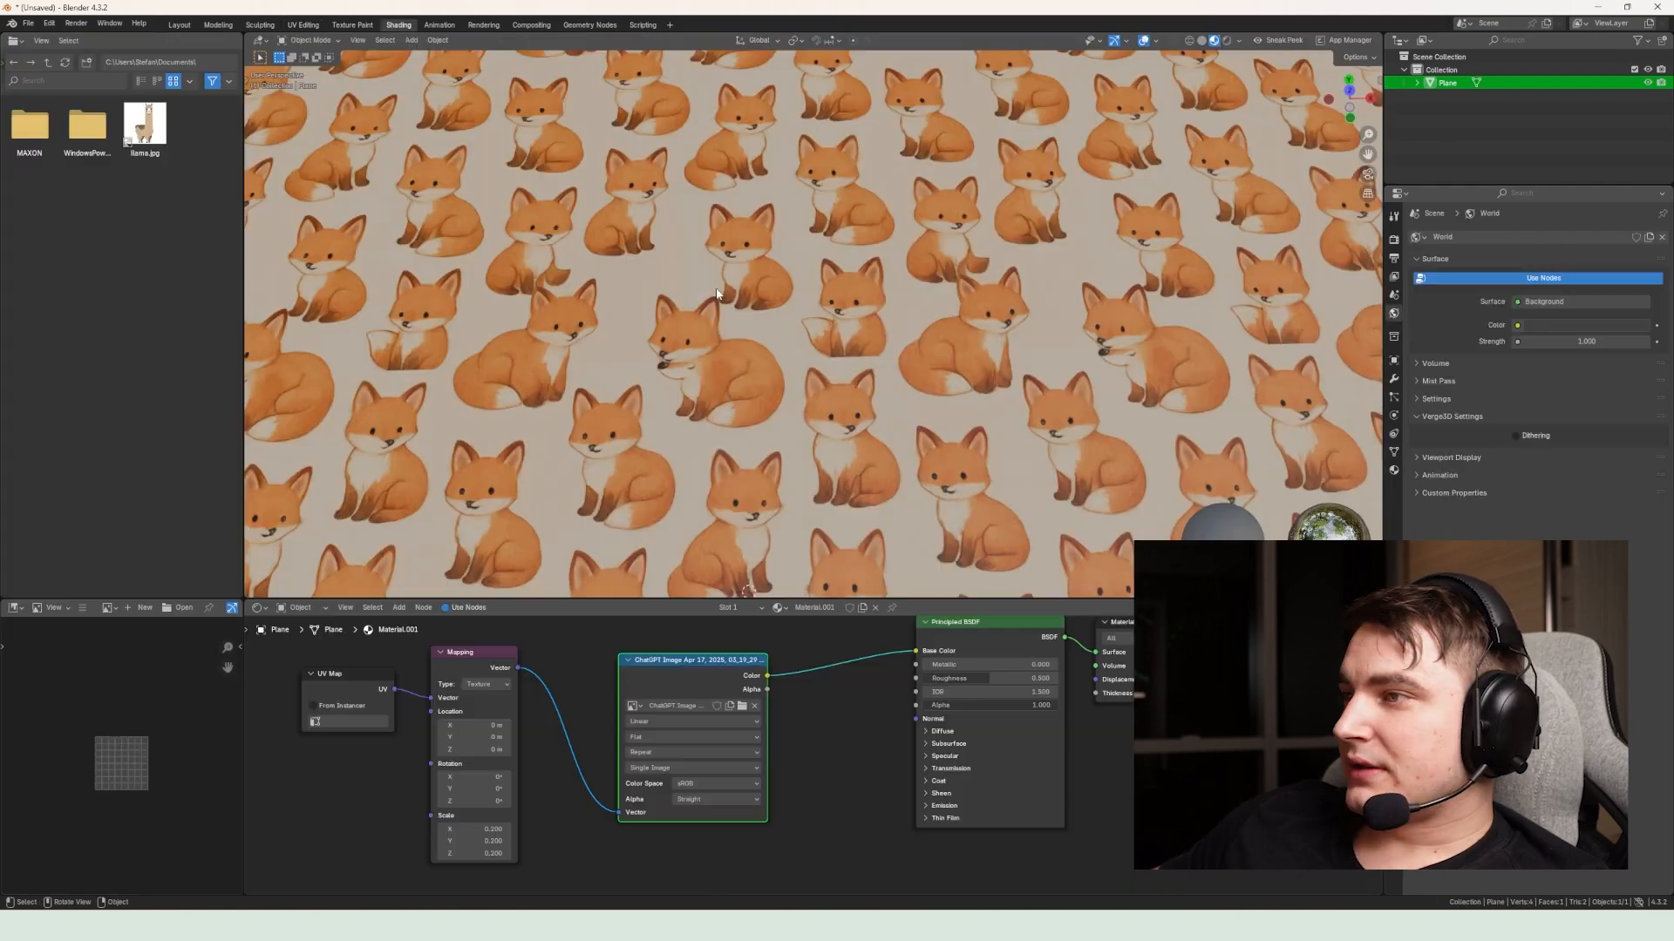
pyautogui.scroll(2, 771, 316)
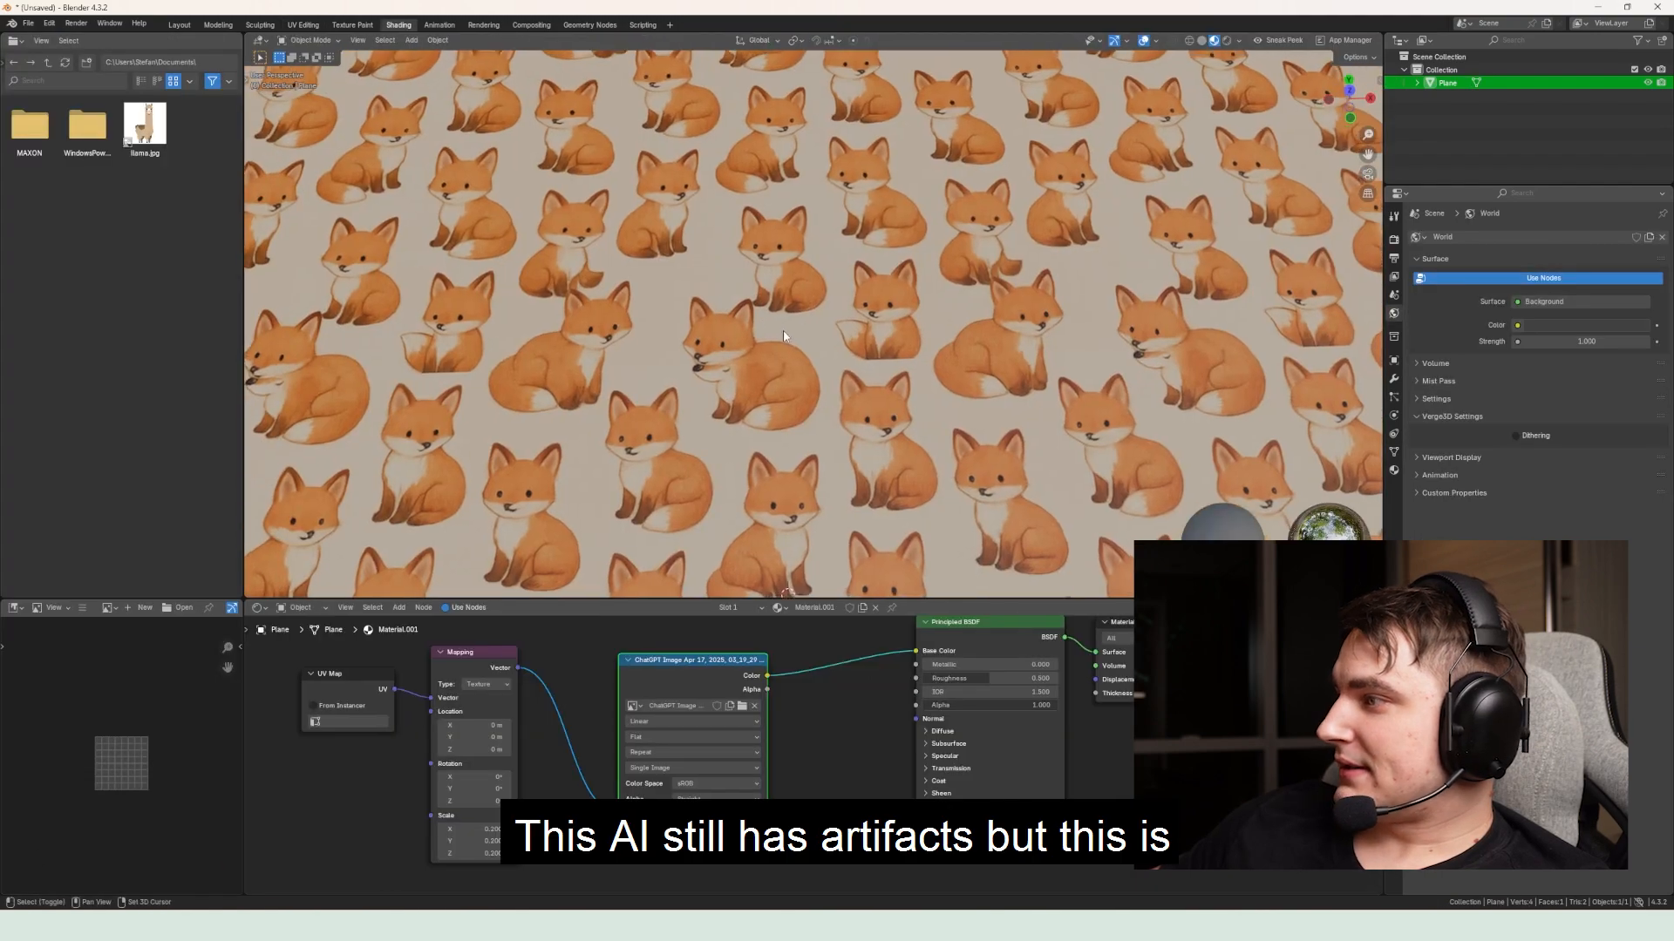
pyautogui.moveTo(789, 295); pyautogui.dragTo(925, 259)
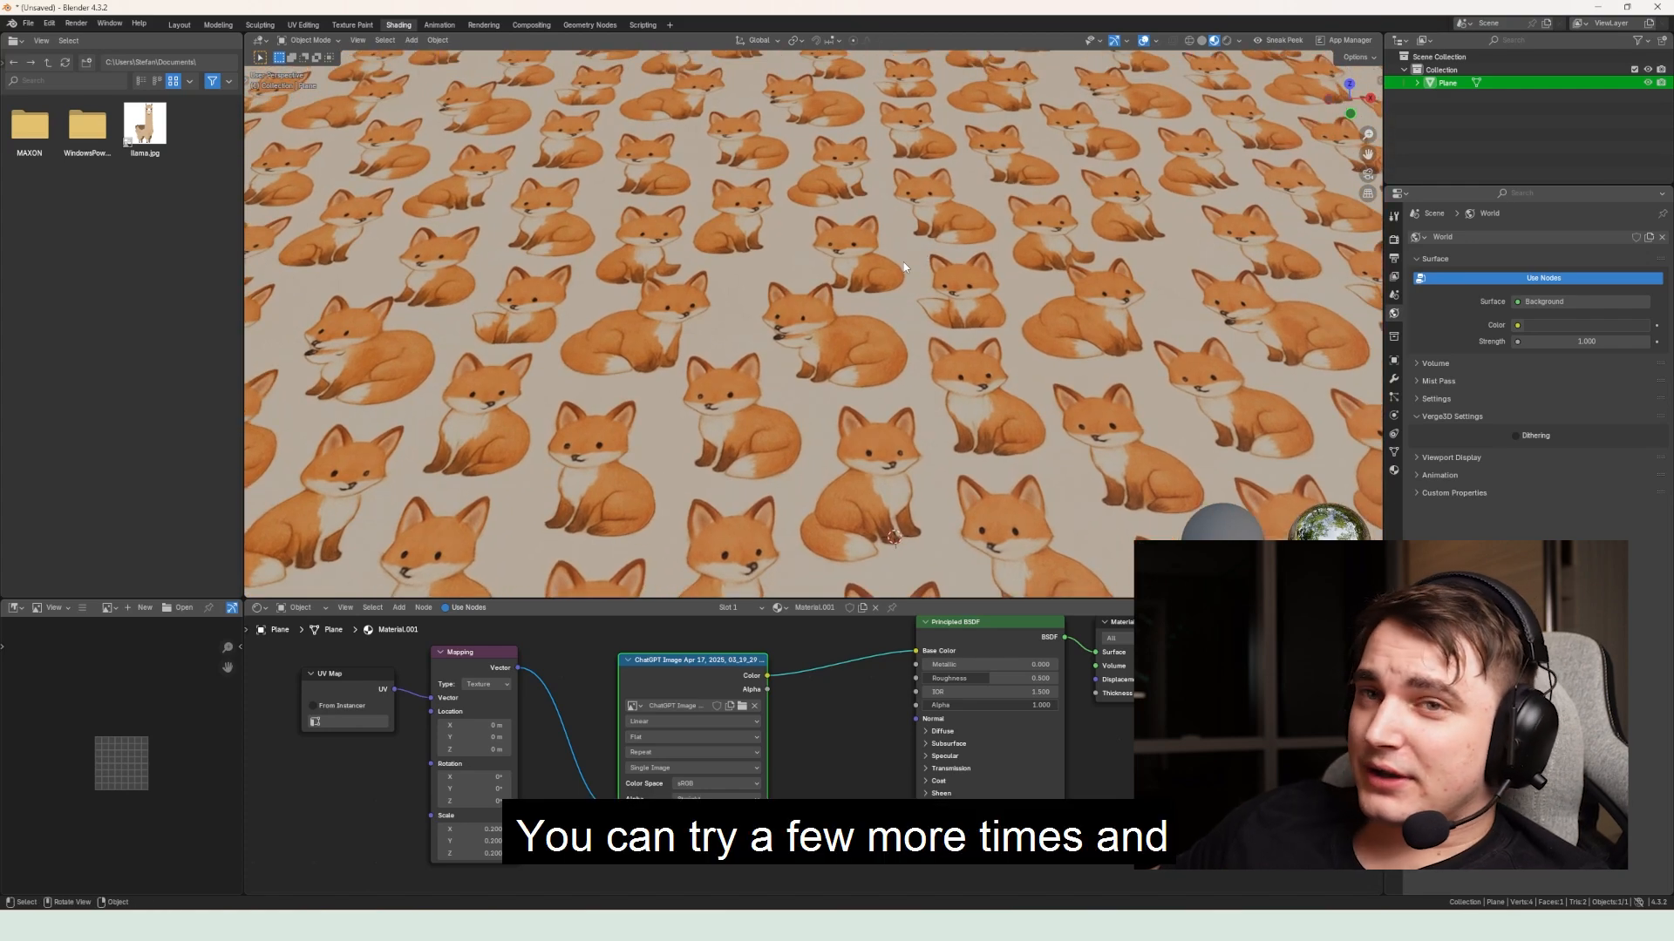
pyautogui.moveTo(903, 263); pyautogui.dragTo(697, 348)
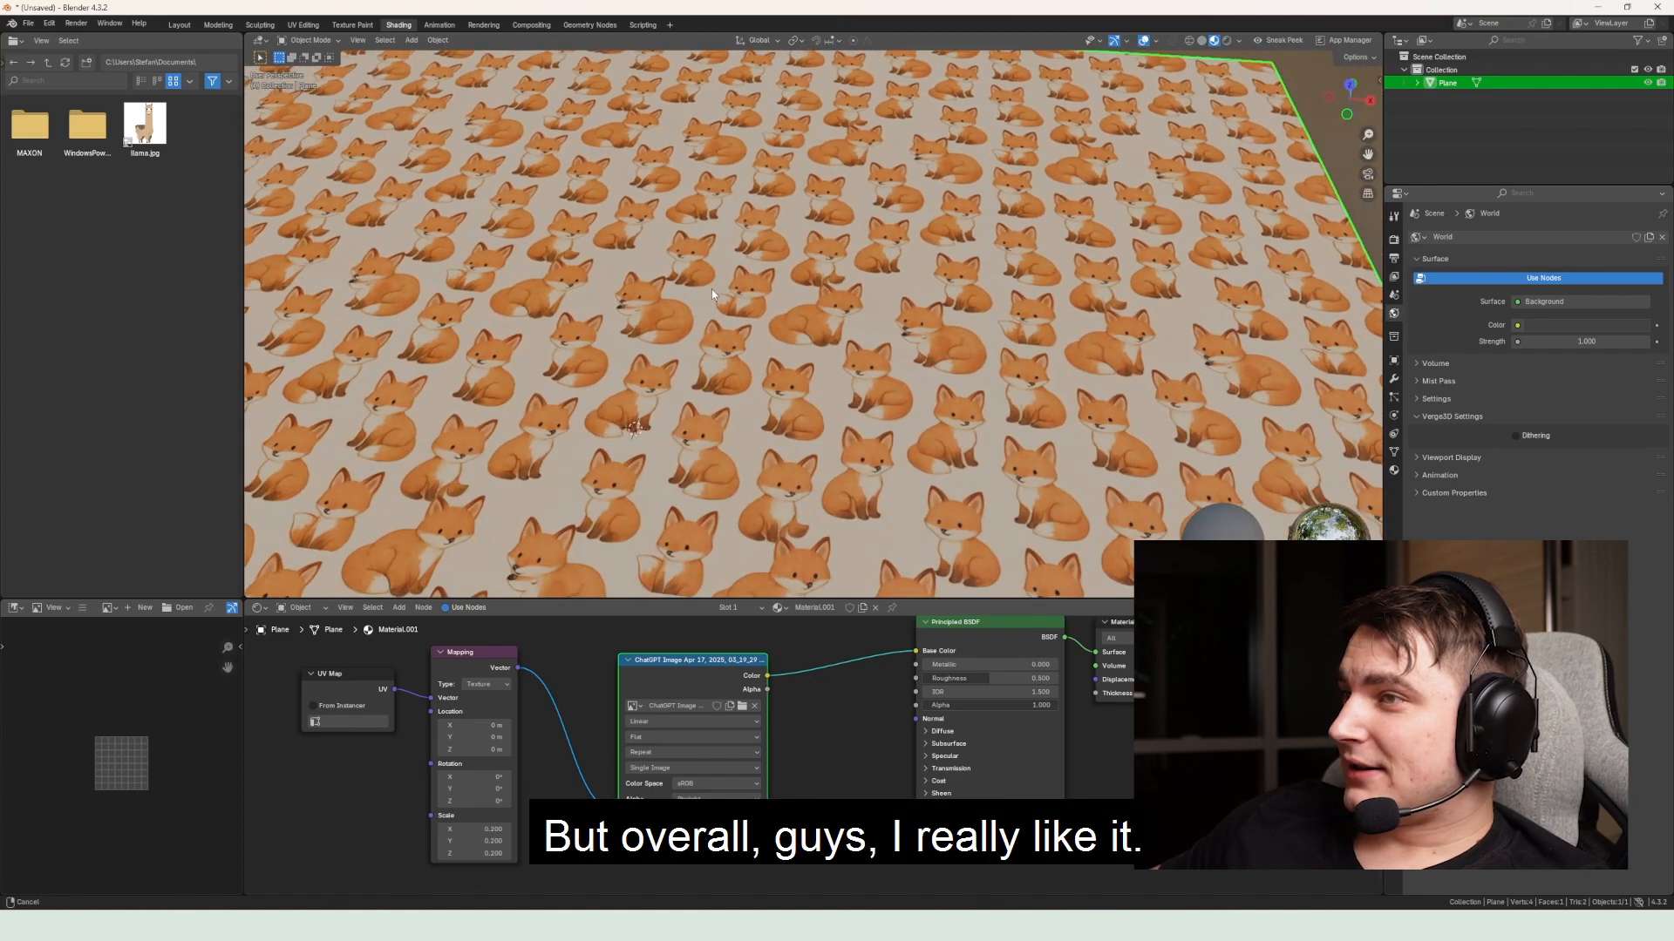
pyautogui.moveTo(712, 289); pyautogui.dragTo(811, 295)
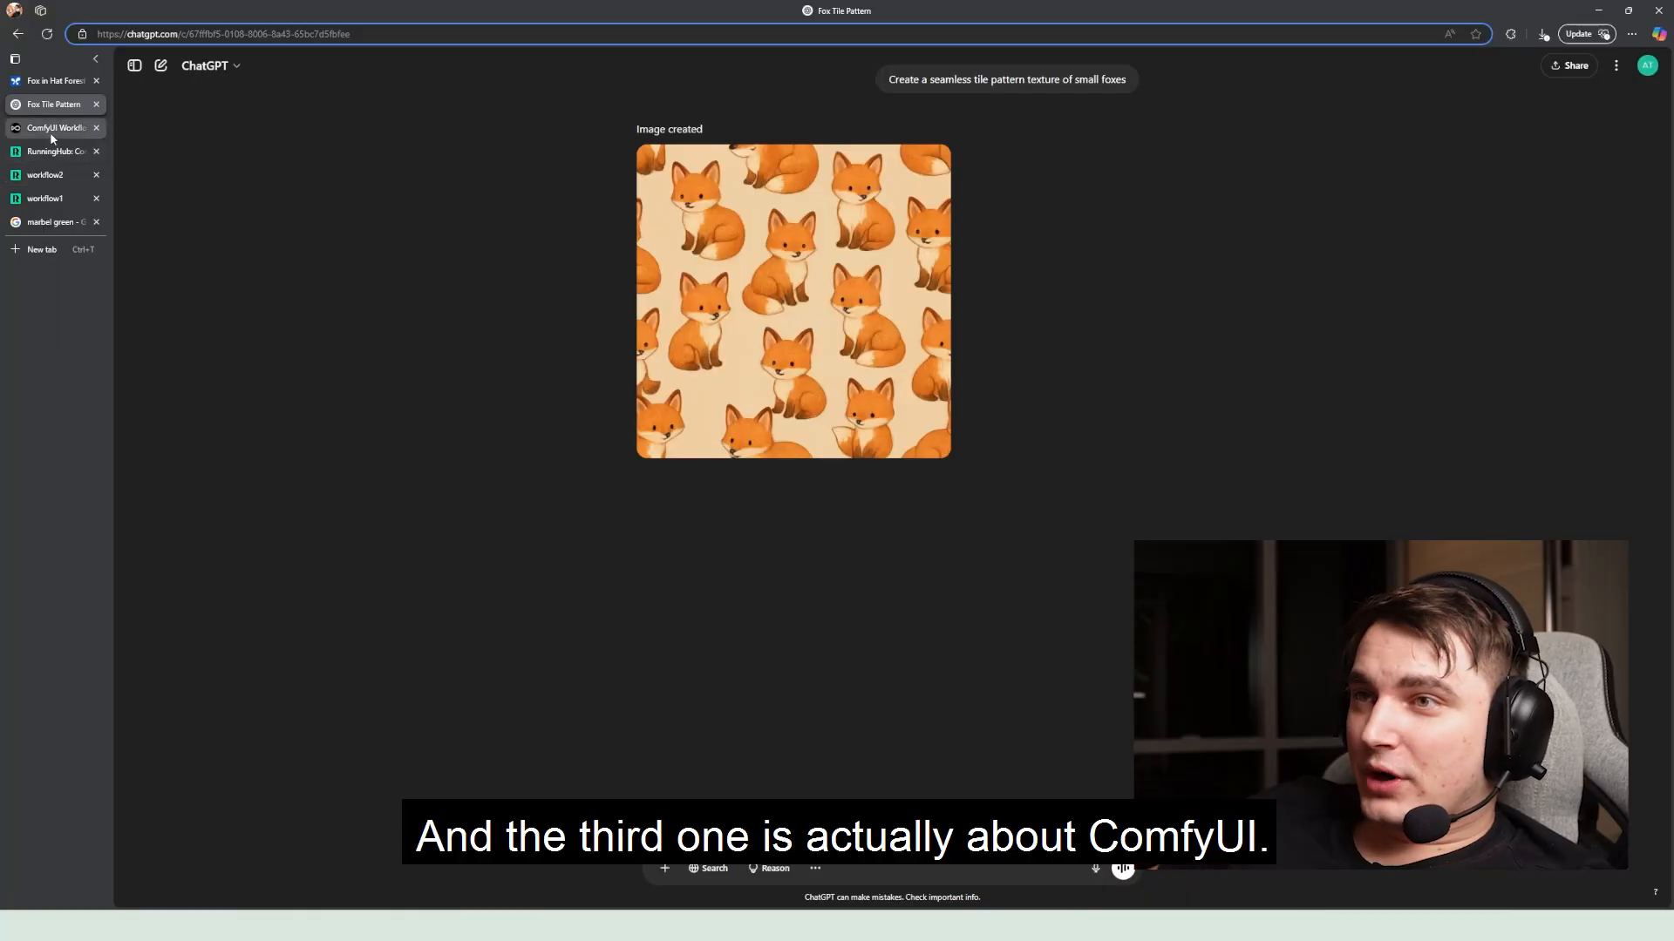
# Step: Switch to OpenArt Workflows and search the ComfyUI workflows for "seamless"
pyautogui.click(49, 131)
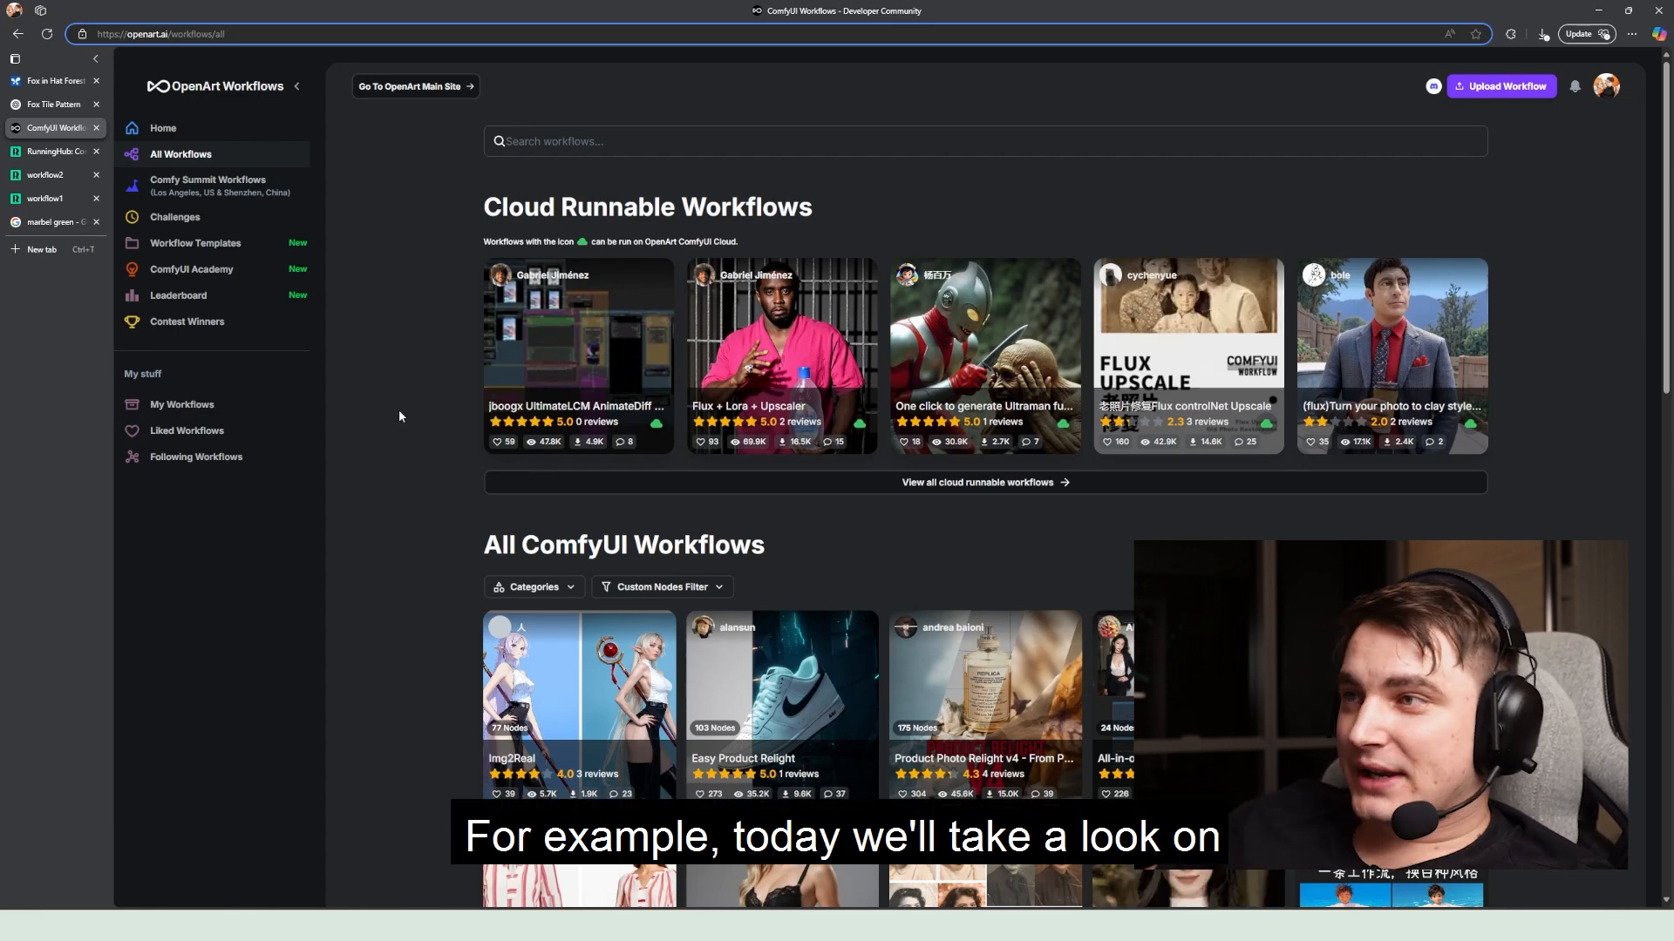
pyautogui.click(567, 141)
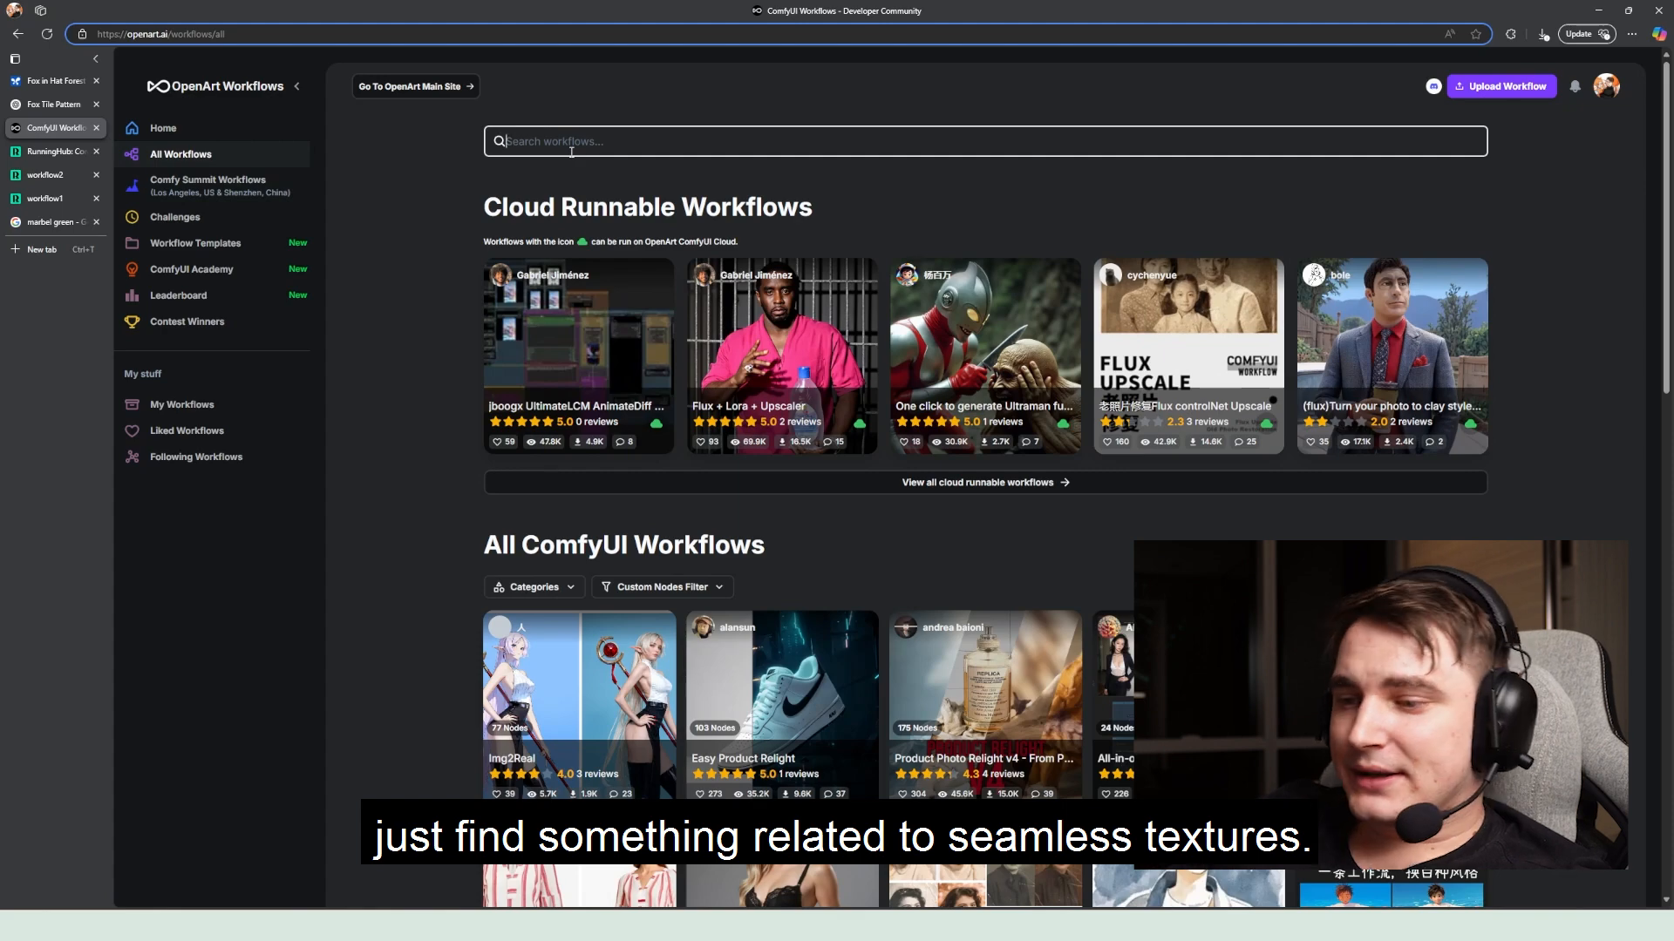
pyautogui.write('seamless')
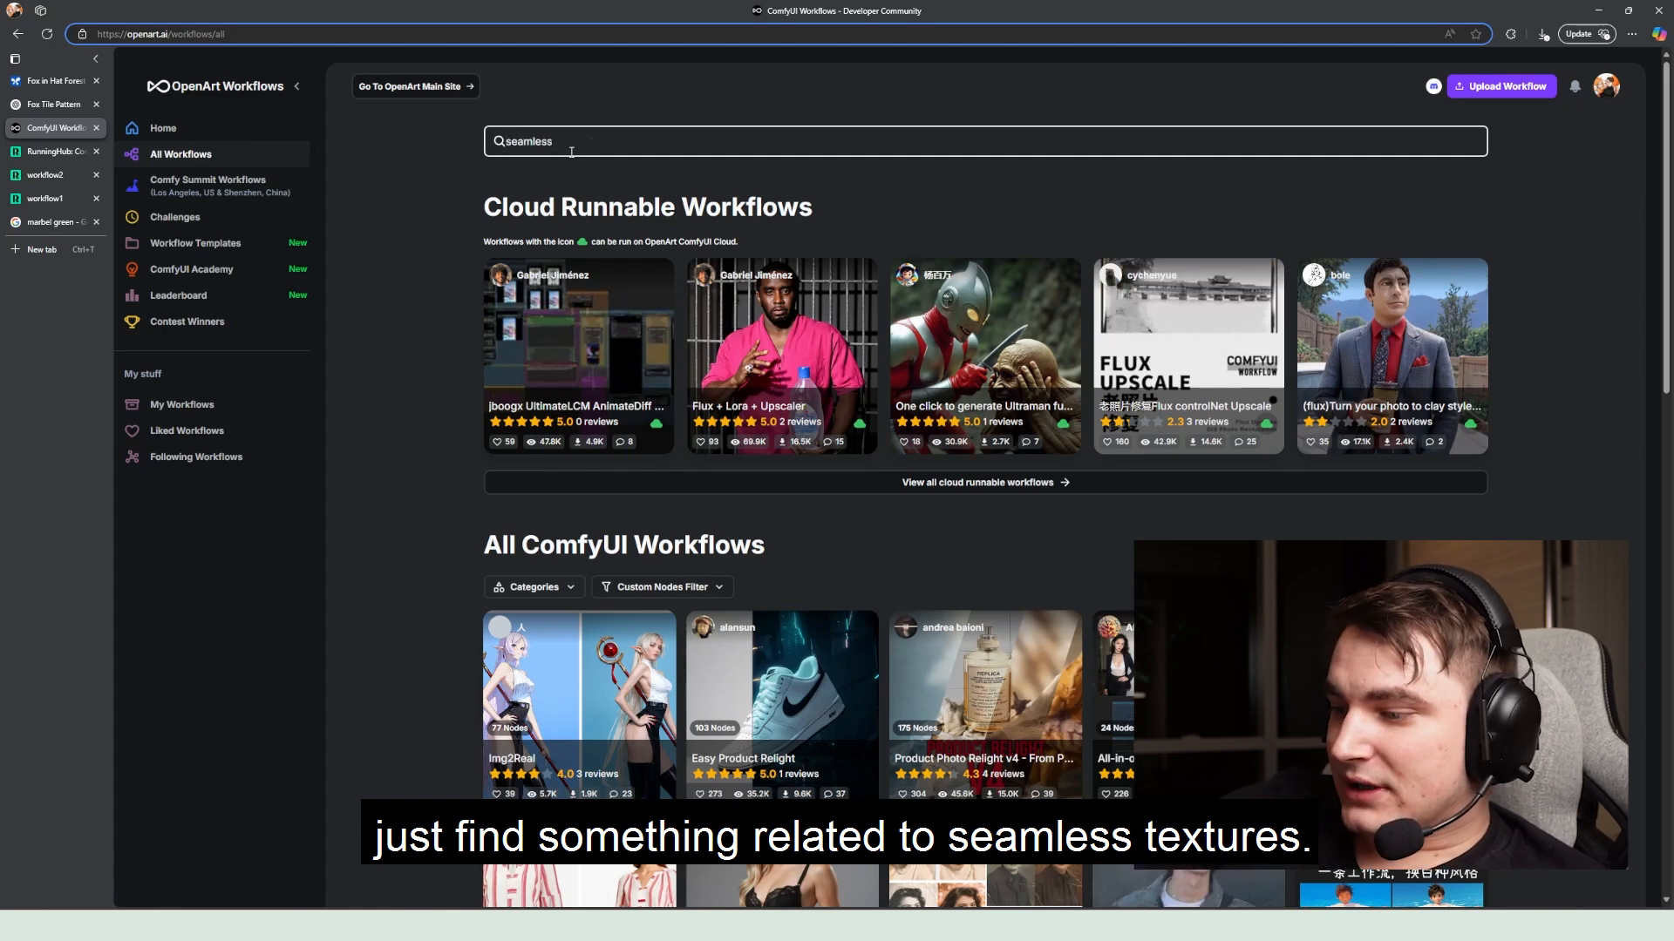
pyautogui.press('Return')
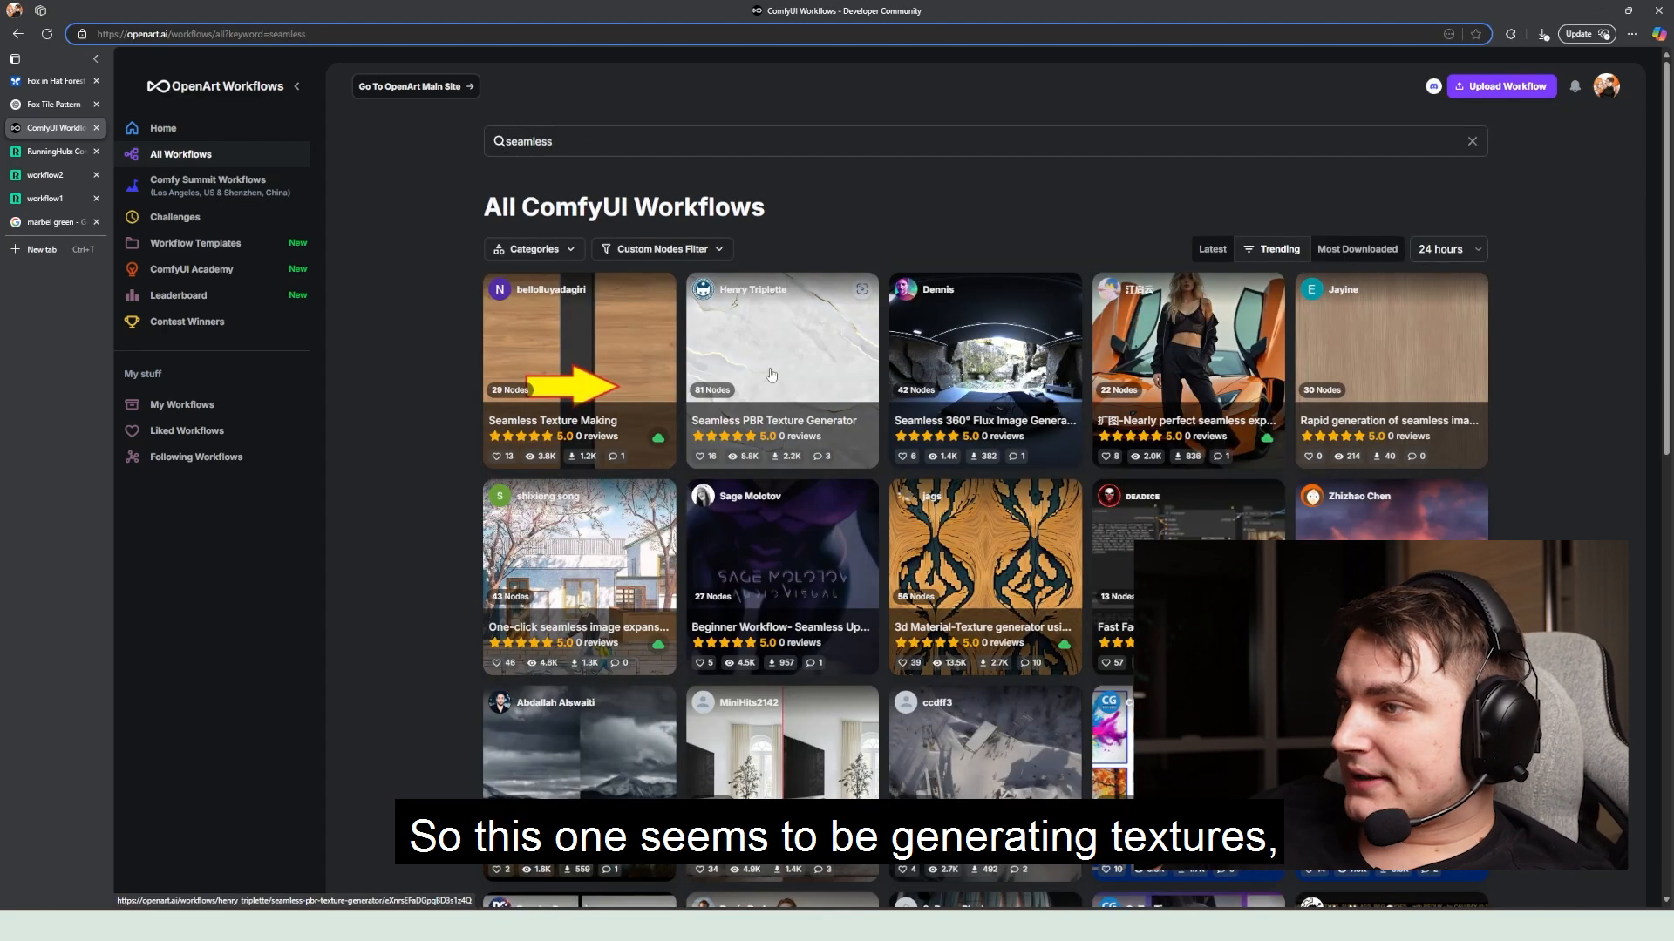
# Step: View the Seamless PBR Texture Generator workflow page and return to the search results
pyautogui.click(771, 375)
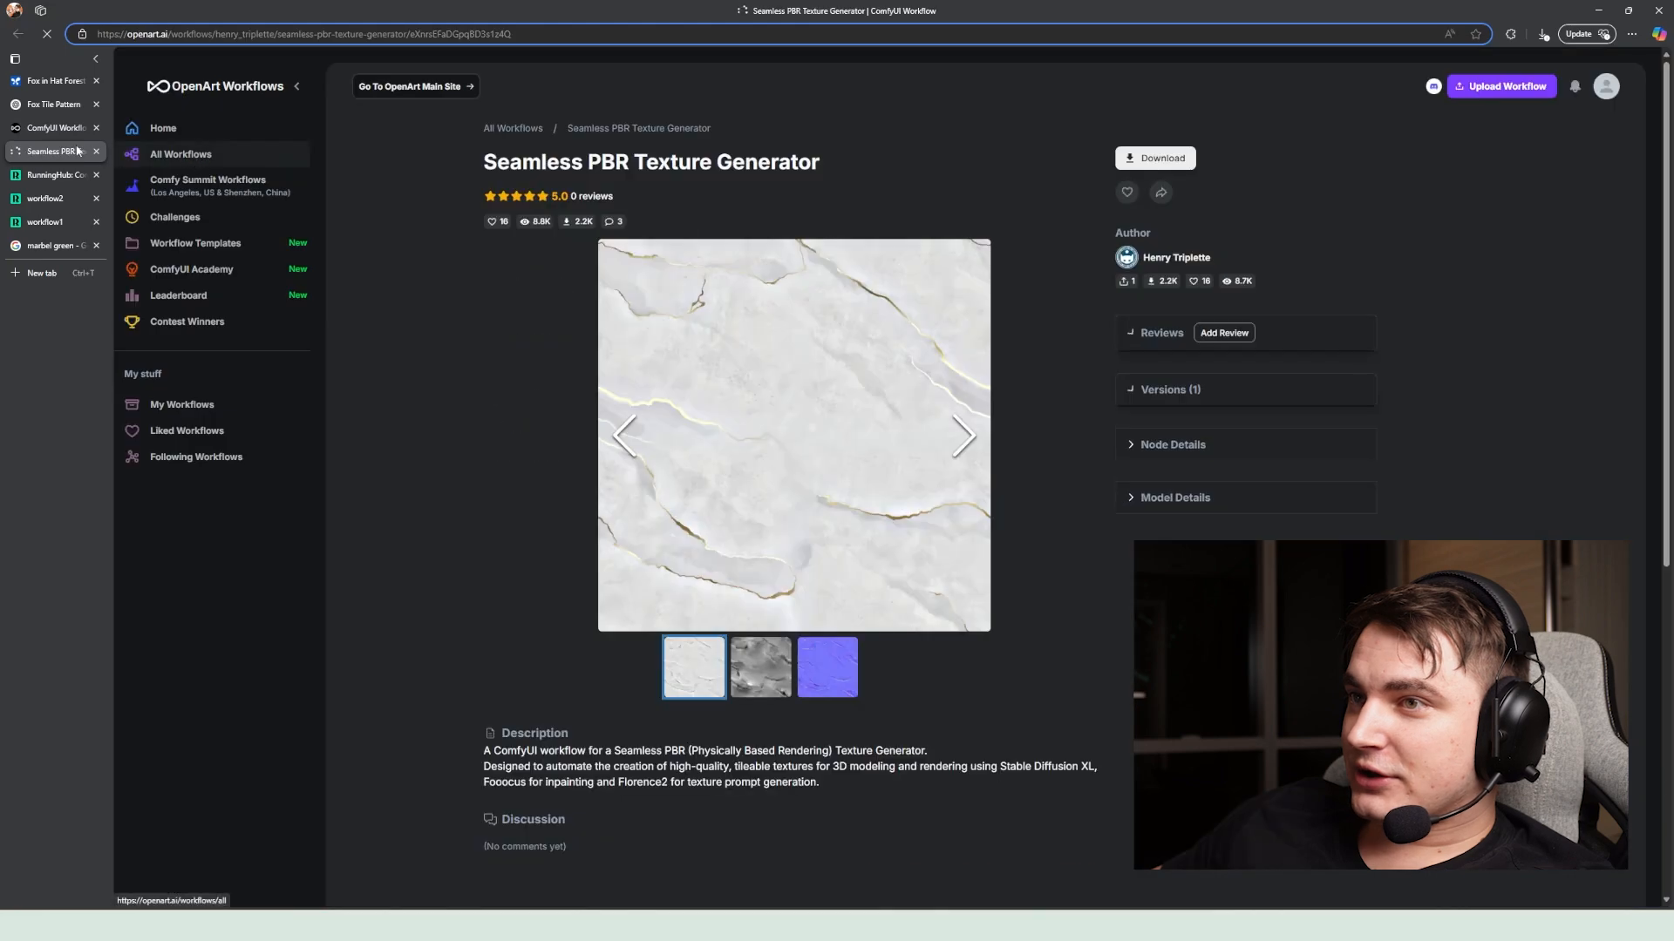
pyautogui.scroll(-2, 760, 549)
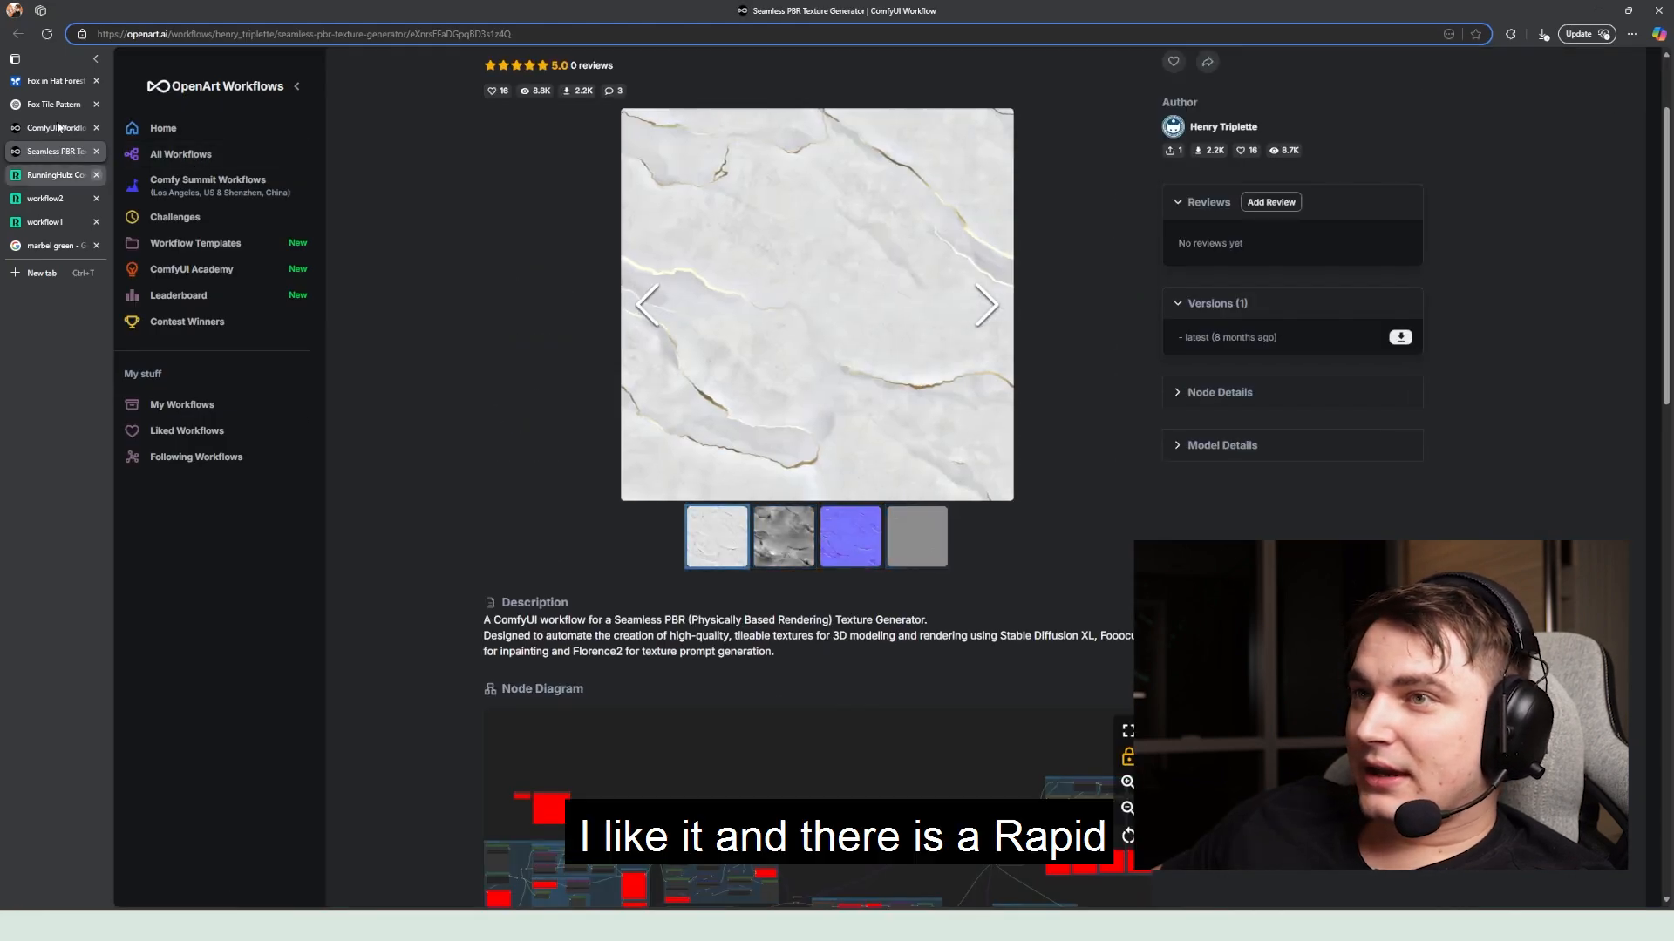
pyautogui.hotkey('ctrl', 'shift', 'Tab')
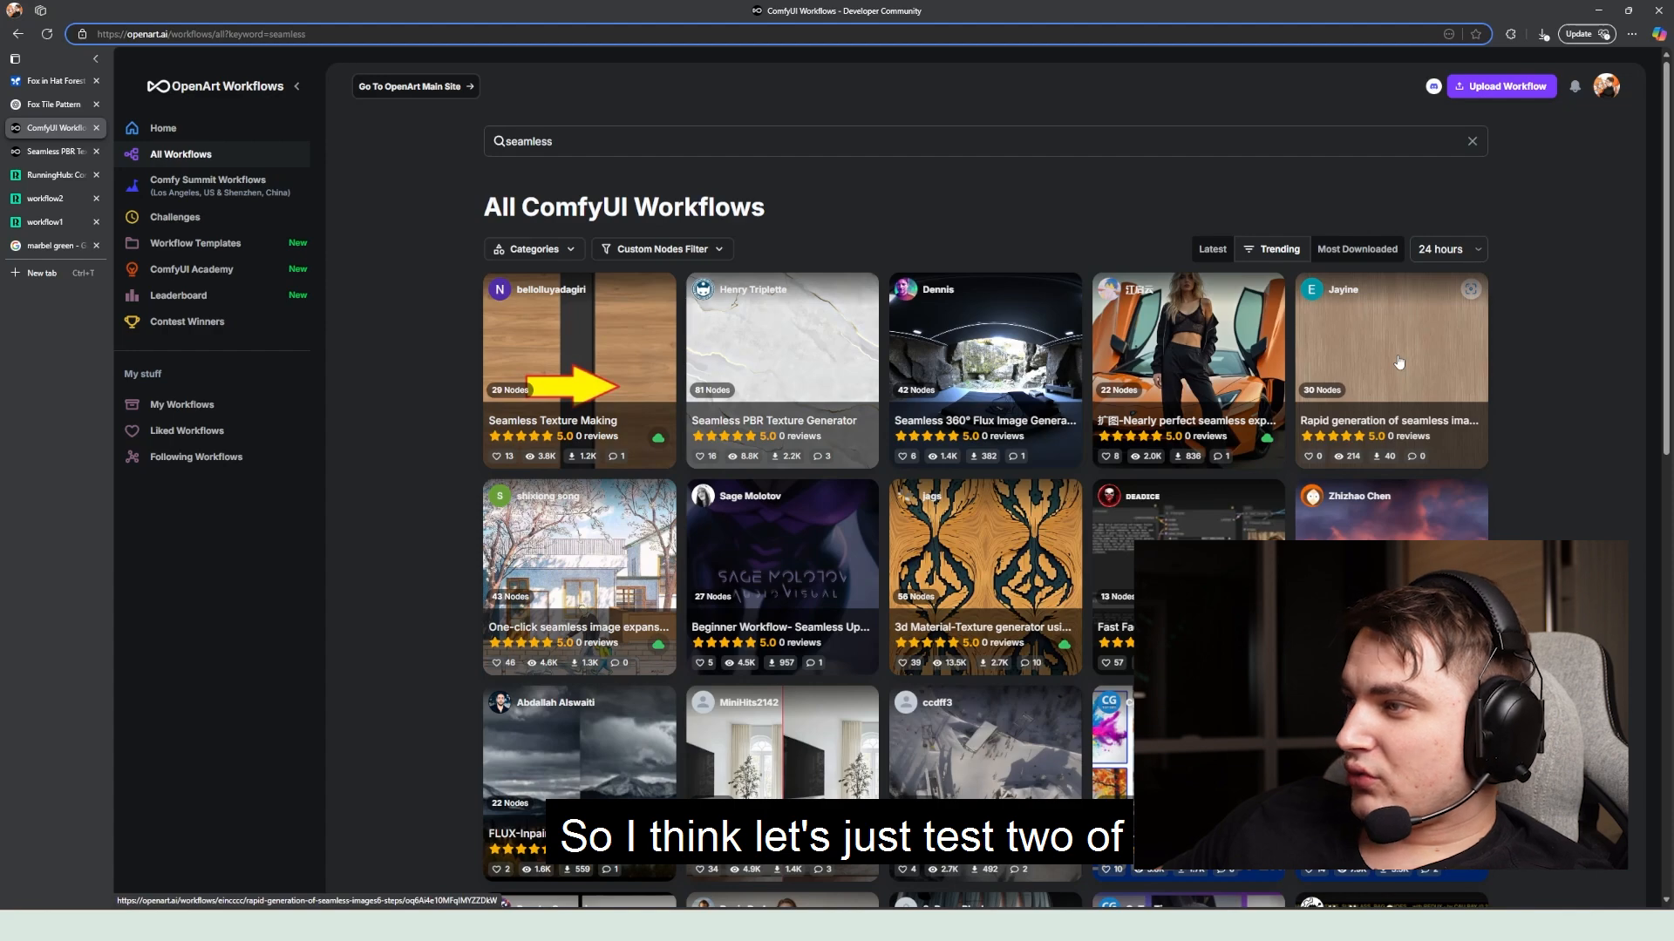
# Step: Open the "Rapid generation of seamless images (6 steps)" workflow page and examine its description and node diagram
pyautogui.click(1360, 370)
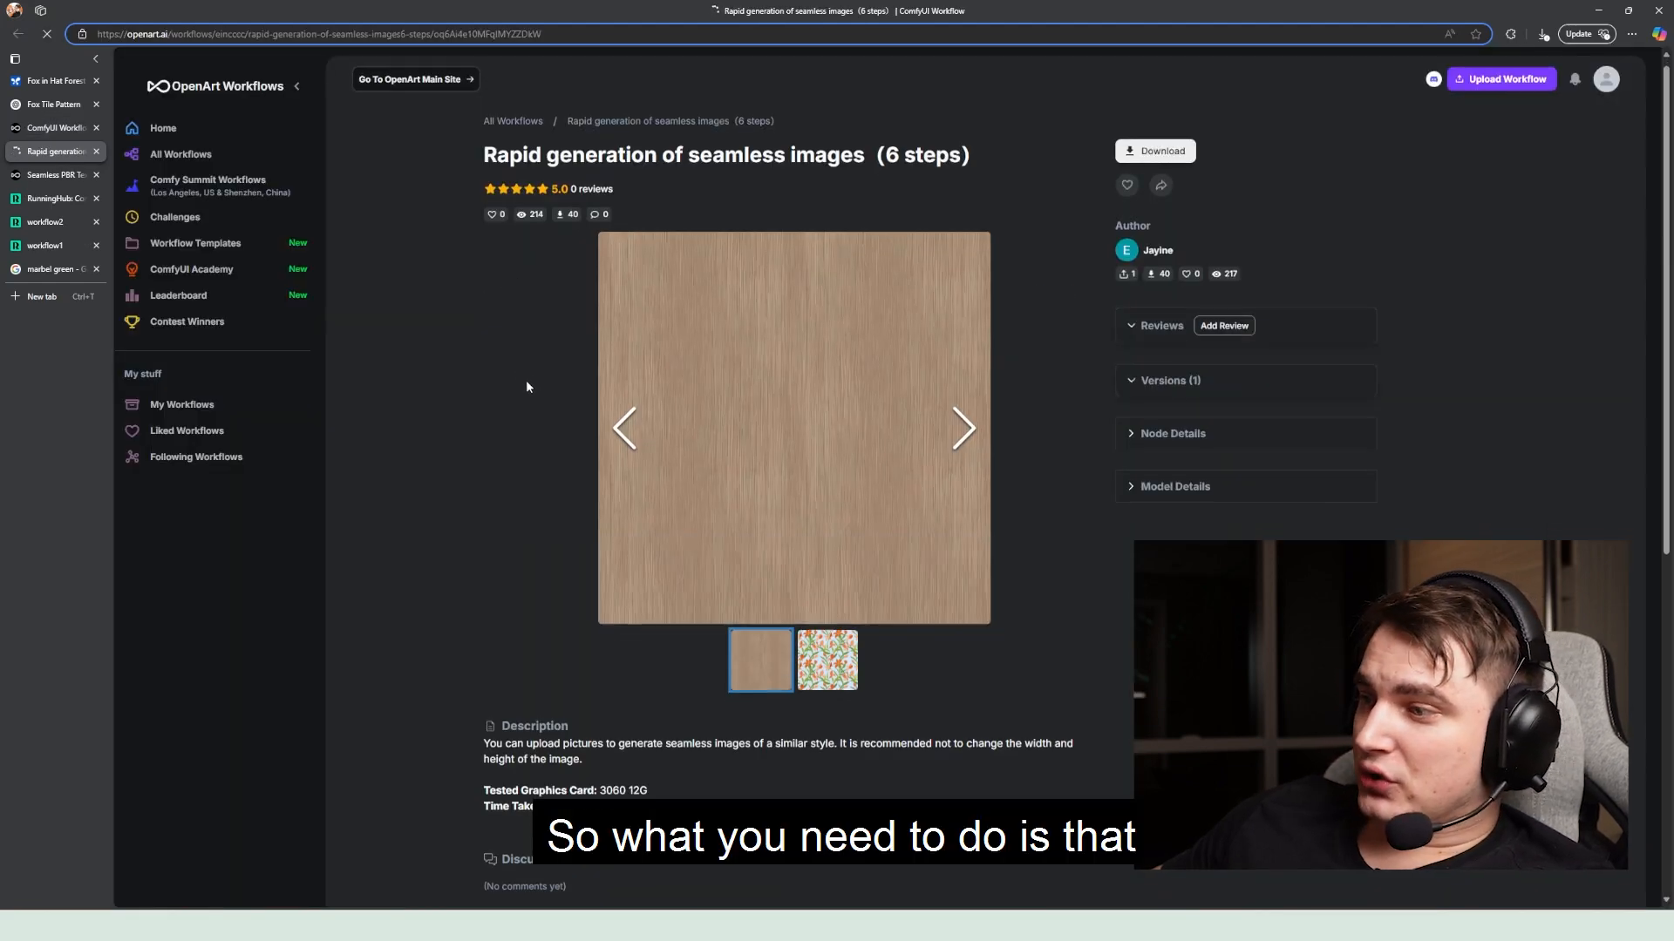
pyautogui.scroll(-5, 532, 418)
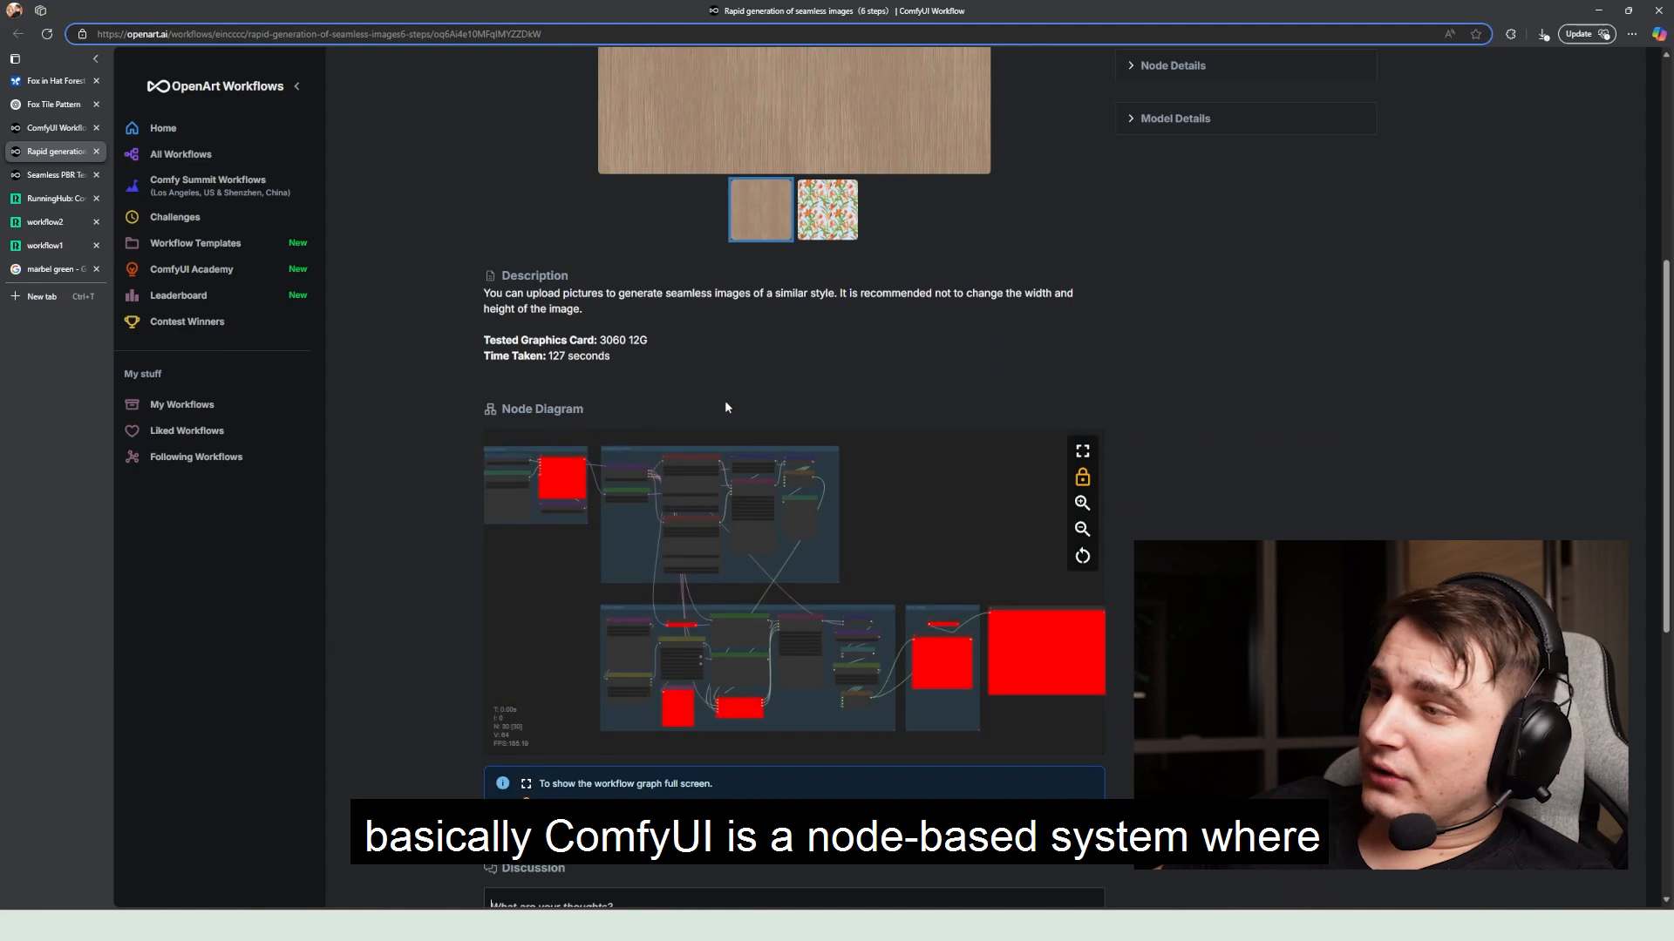
pyautogui.scroll(-1, 582, 558)
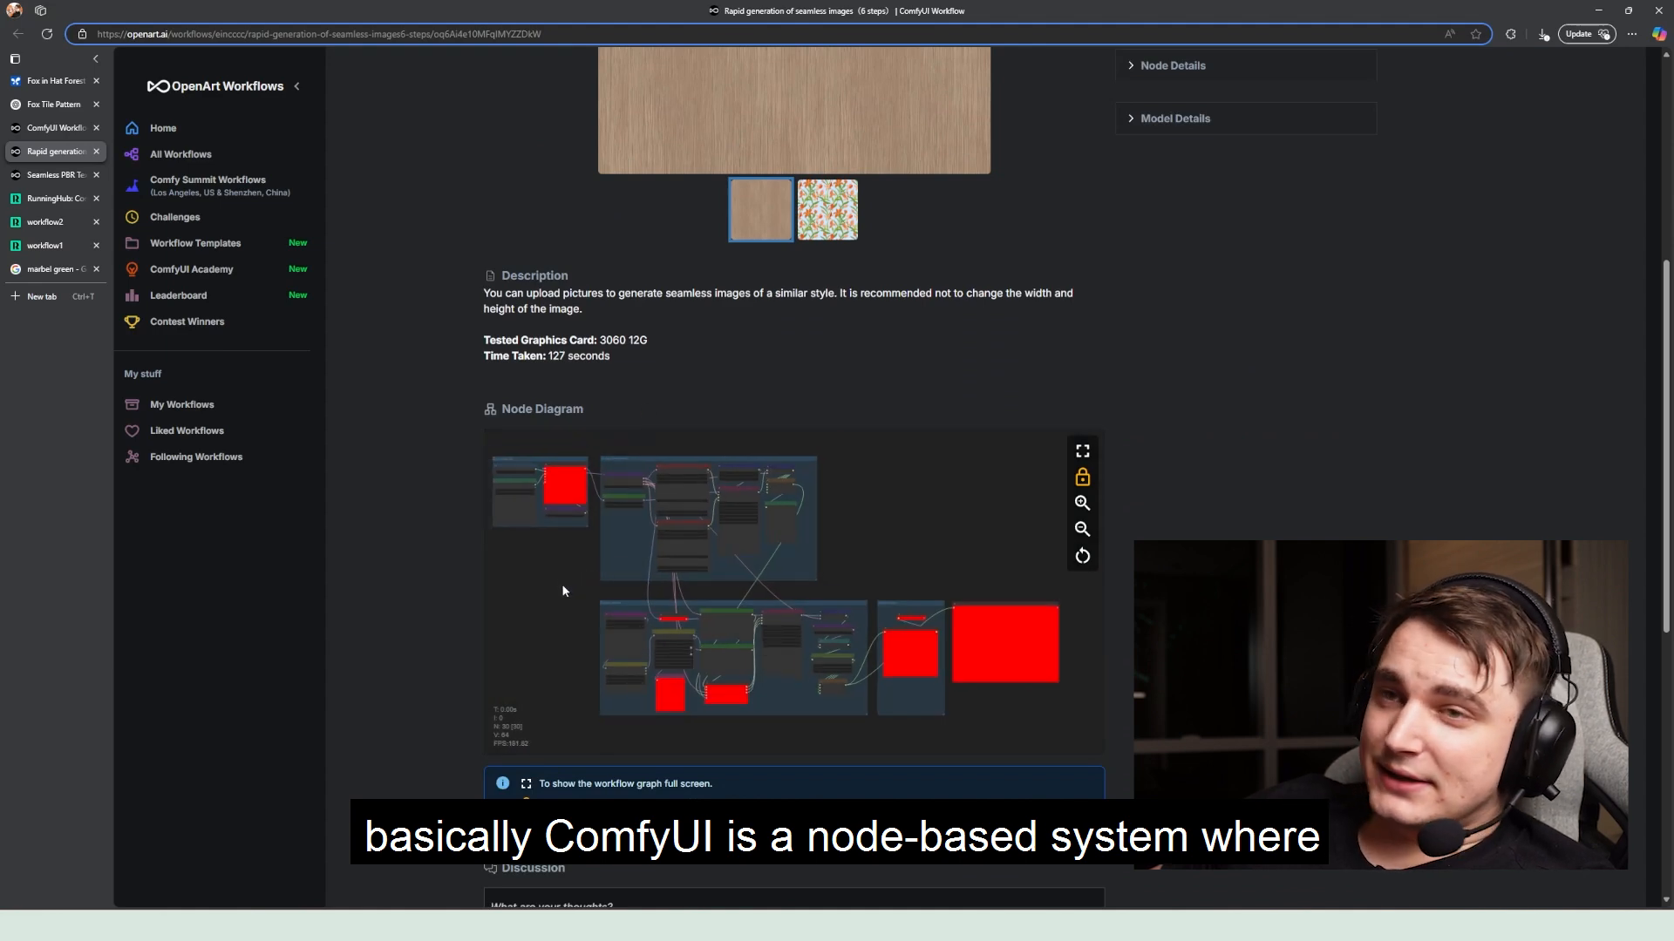
pyautogui.moveTo(561, 583)
pyautogui.mouseDown()
pyautogui.moveTo(594, 577)
pyautogui.moveTo(561, 583)
pyautogui.mouseUp()
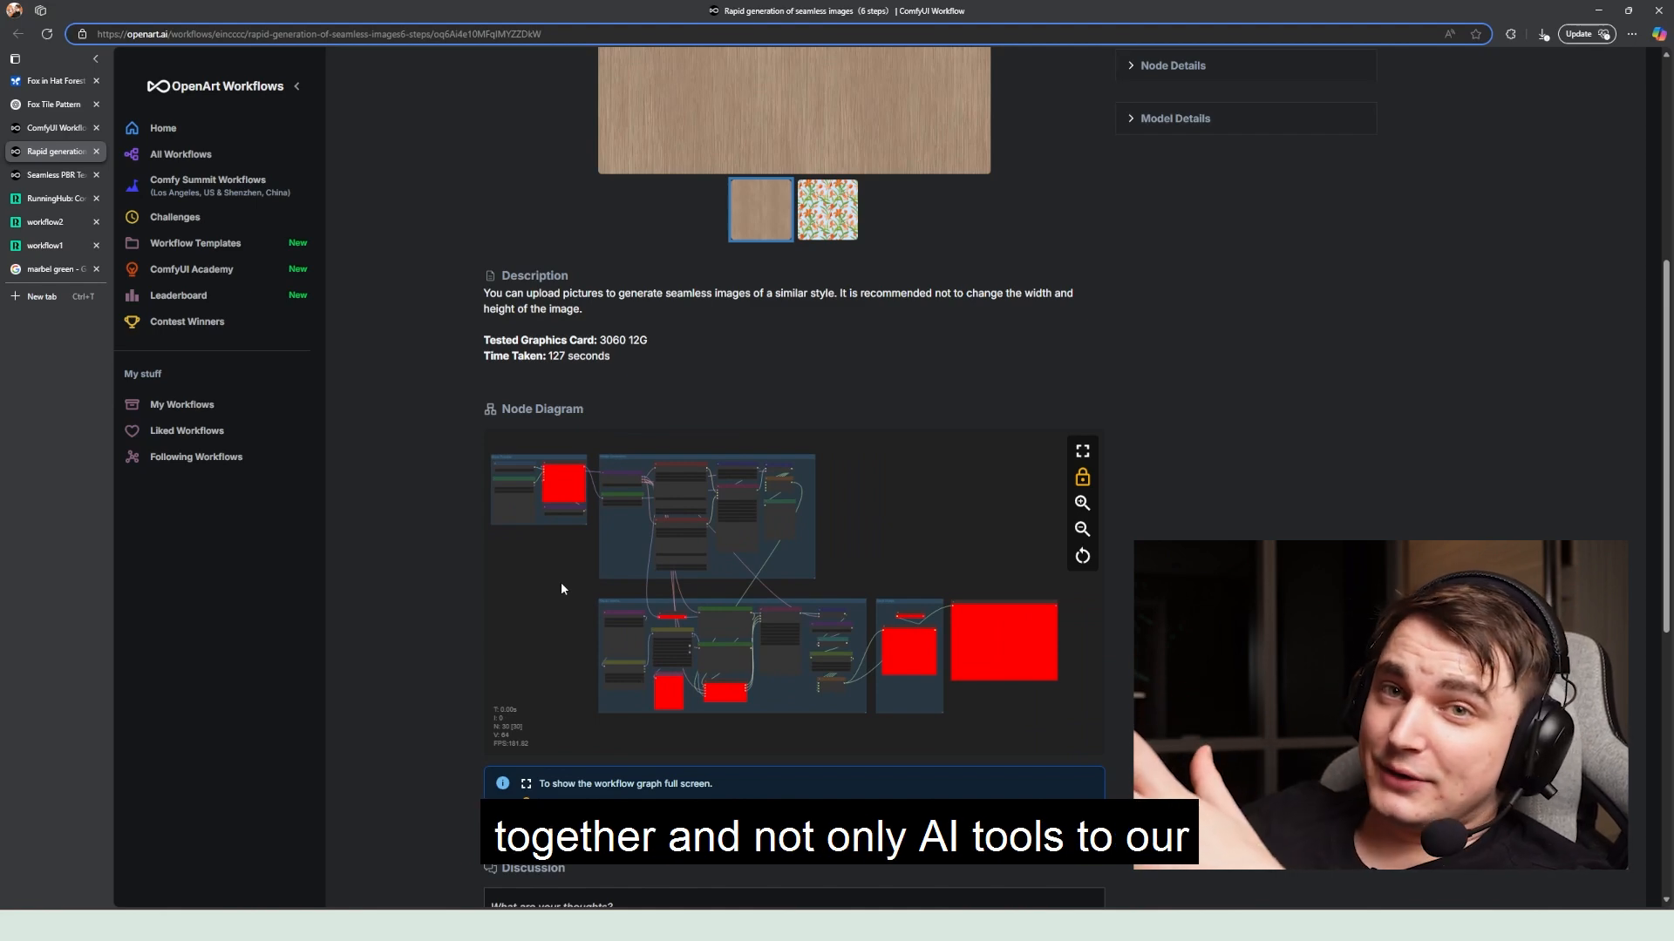
pyautogui.scroll(6, 535, 571)
pyautogui.moveTo(542, 566); pyautogui.dragTo(591, 590)
pyautogui.scroll(-6, 581, 677)
pyautogui.scroll(5, 1035, 310)
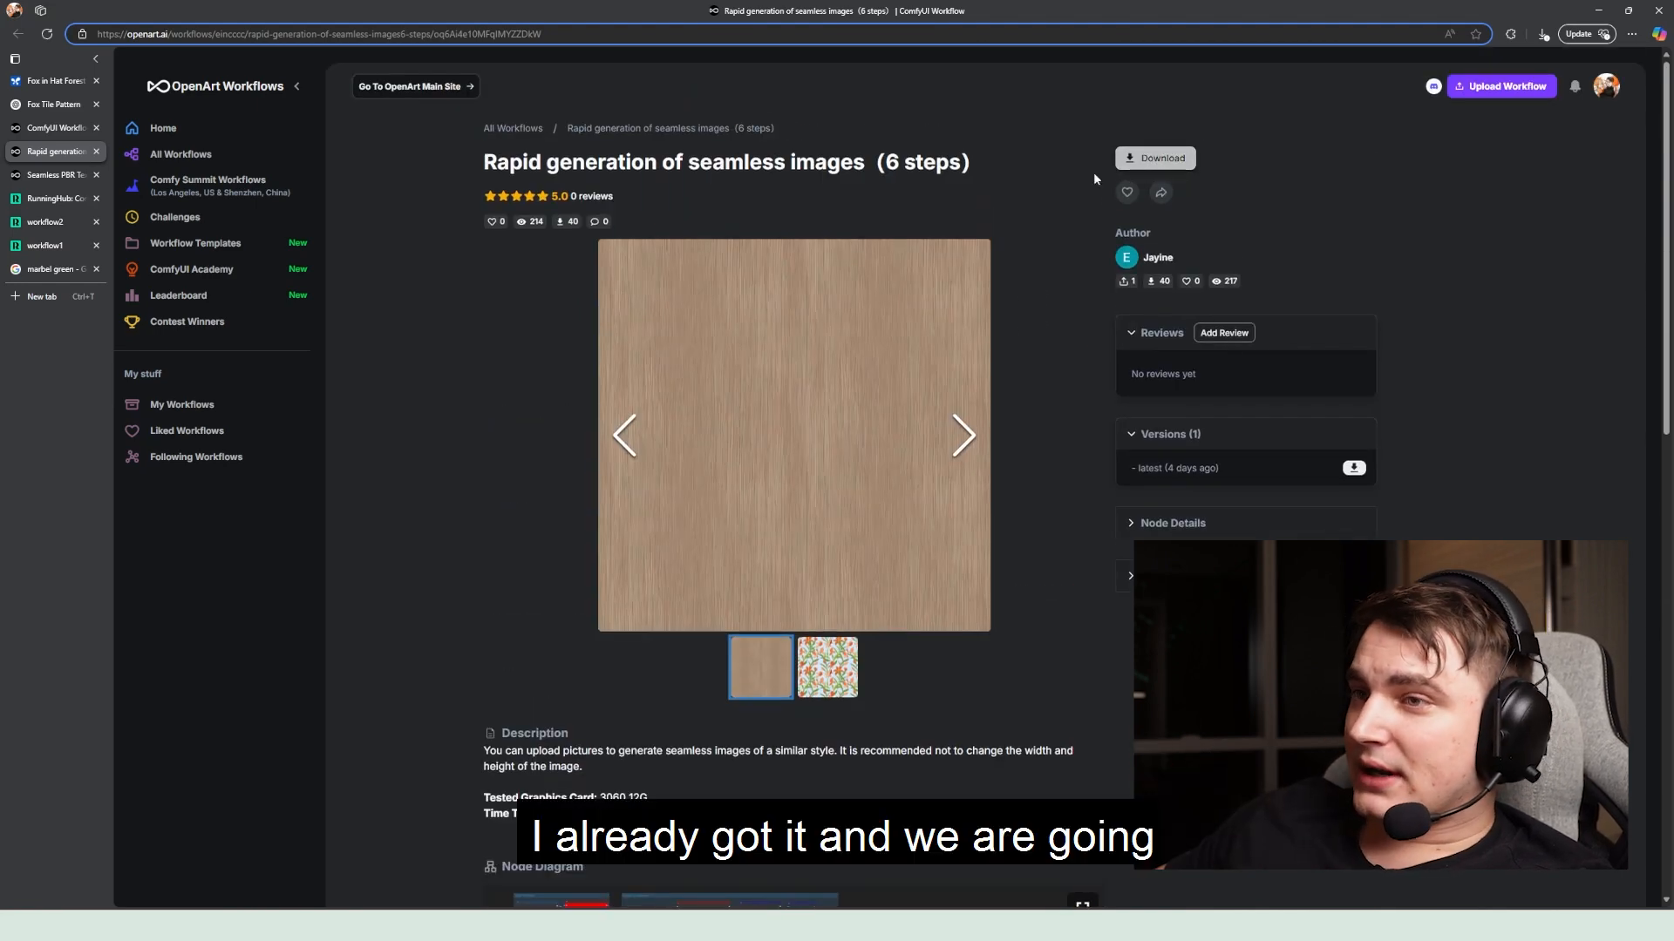
# Step: Switch to workflow1 in RunningHub and inspect the Load Image input in its Style Transfer group
pyautogui.click(51, 198)
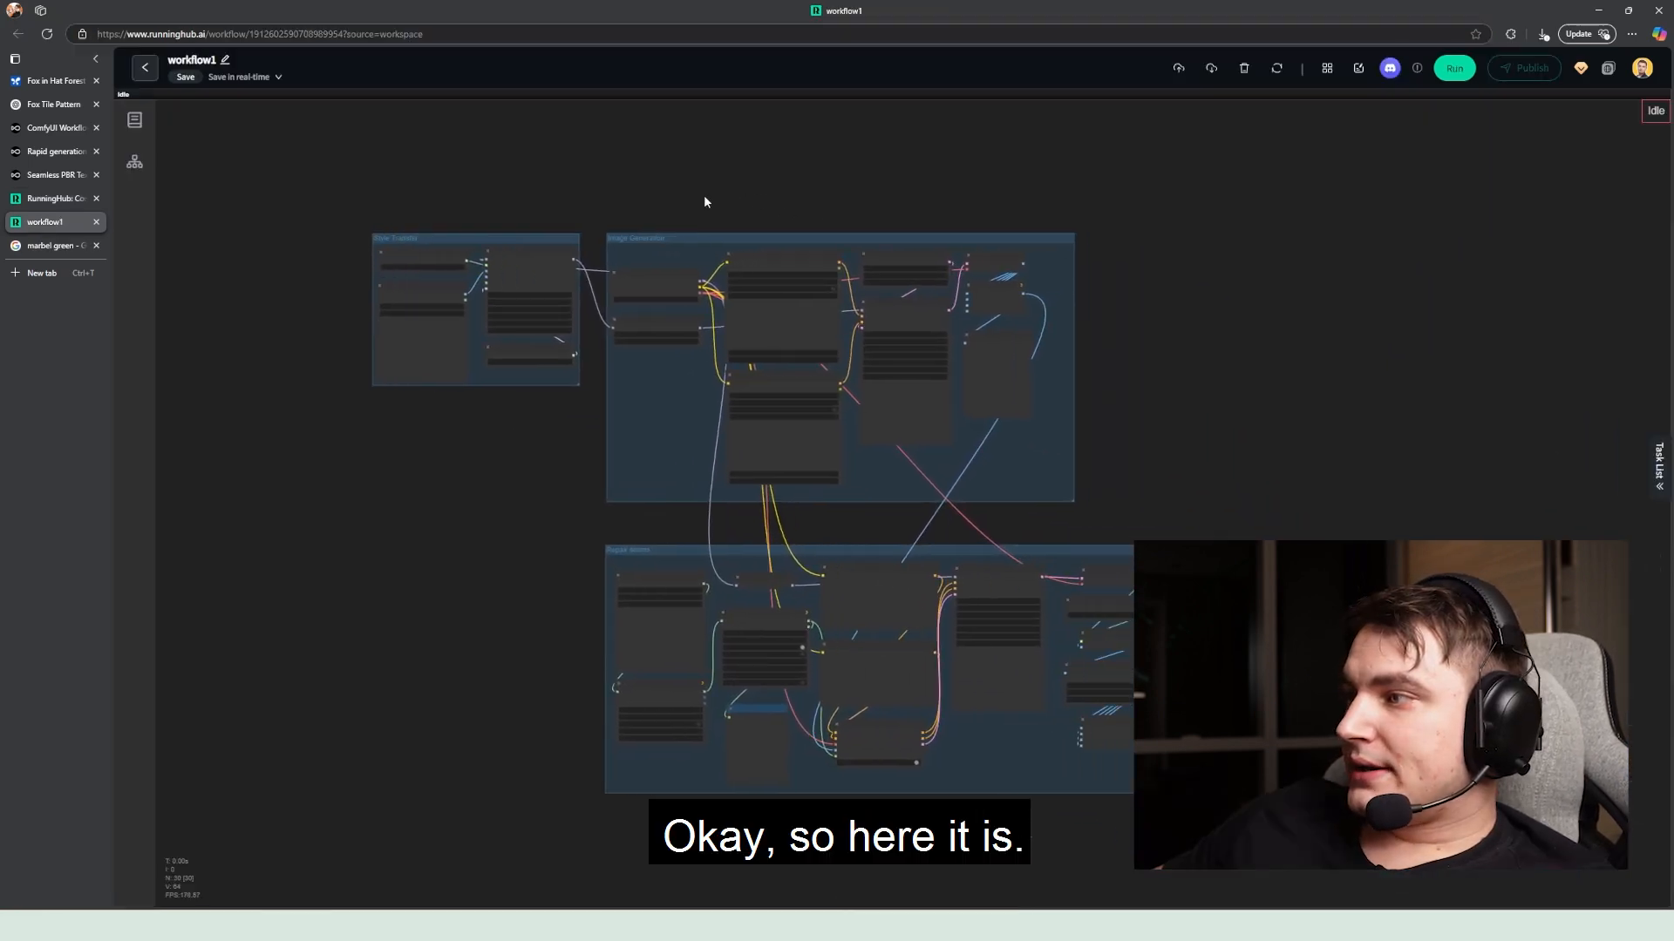
pyautogui.moveTo(421, 212); pyautogui.dragTo(587, 264)
pyautogui.scroll(8, 587, 264)
pyautogui.moveTo(966, 720); pyautogui.dragTo(977, 562)
pyautogui.scroll(-3, 977, 561)
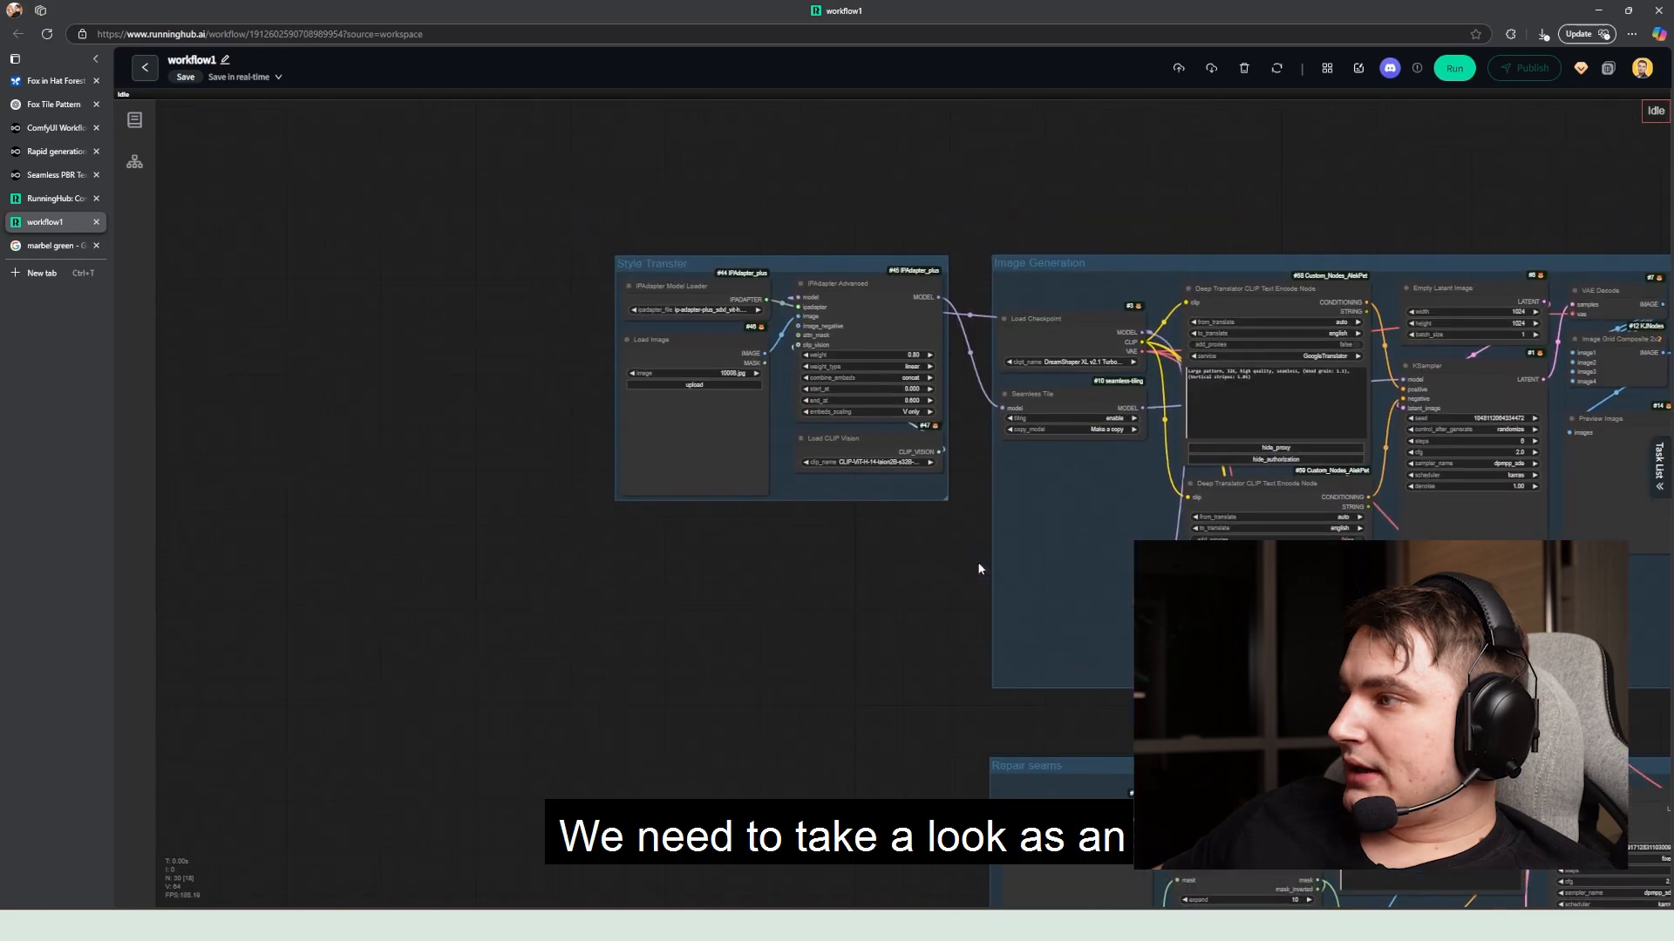
pyautogui.scroll(1, 679, 381)
pyautogui.scroll(5, 679, 381)
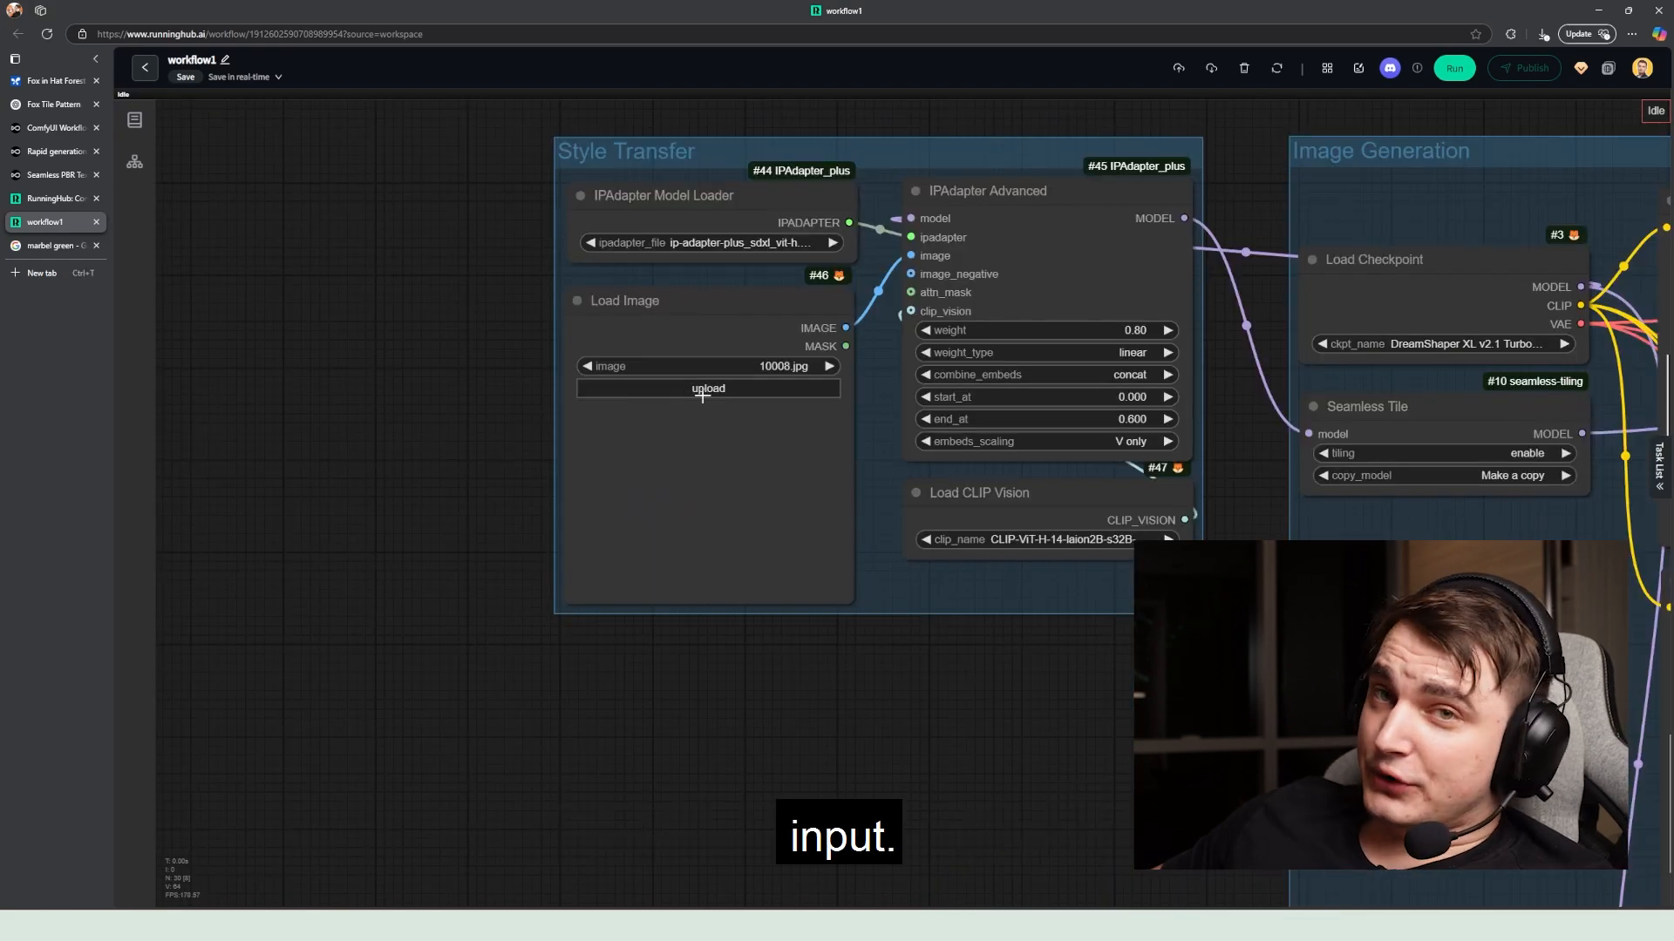
# Step: Look over the workflow's Image Generation, Repair seams and Save Image node groups
pyautogui.scroll(-6, 812, 479)
pyautogui.moveTo(887, 608); pyautogui.dragTo(656, 305)
pyautogui.moveTo(1574, 360); pyautogui.dragTo(1273, 367)
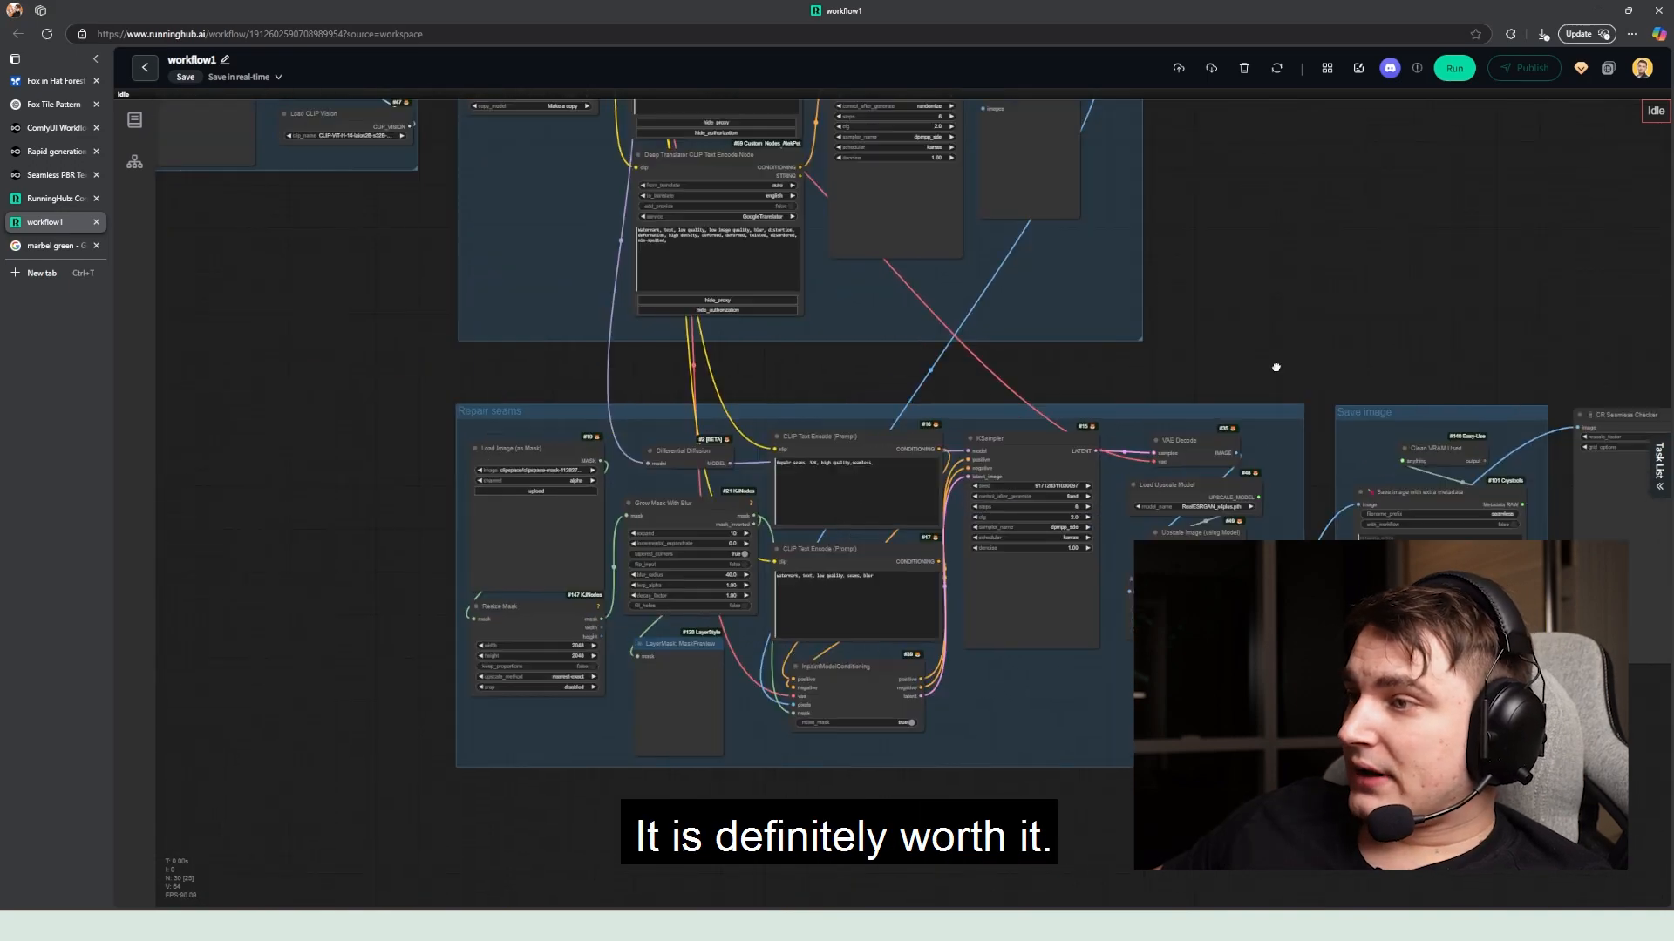
# Step: Move the Load Image and Load Image (as Mask) nodes out of the Style Transfer and Repair seams groups
pyautogui.moveTo(519, 291); pyautogui.dragTo(750, 448)
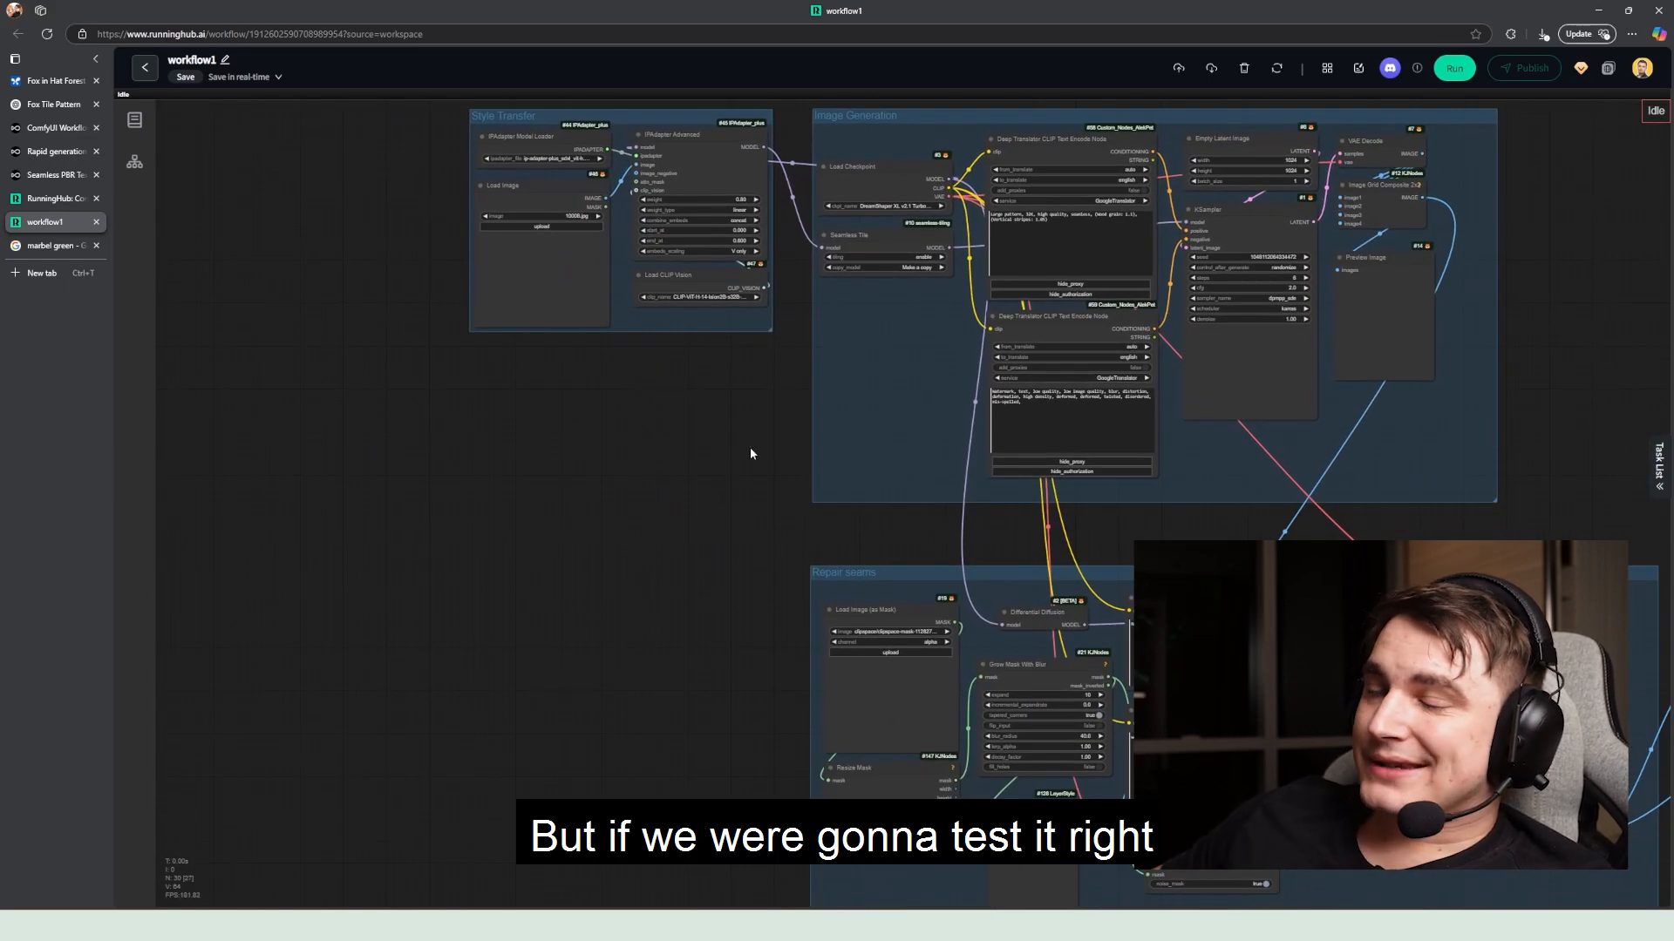
pyautogui.moveTo(1060, 487); pyautogui.dragTo(1101, 383)
pyautogui.moveTo(908, 512); pyautogui.dragTo(680, 443)
pyautogui.moveTo(578, 108); pyautogui.dragTo(610, 529)
pyautogui.moveTo(731, 680); pyautogui.dragTo(740, 508)
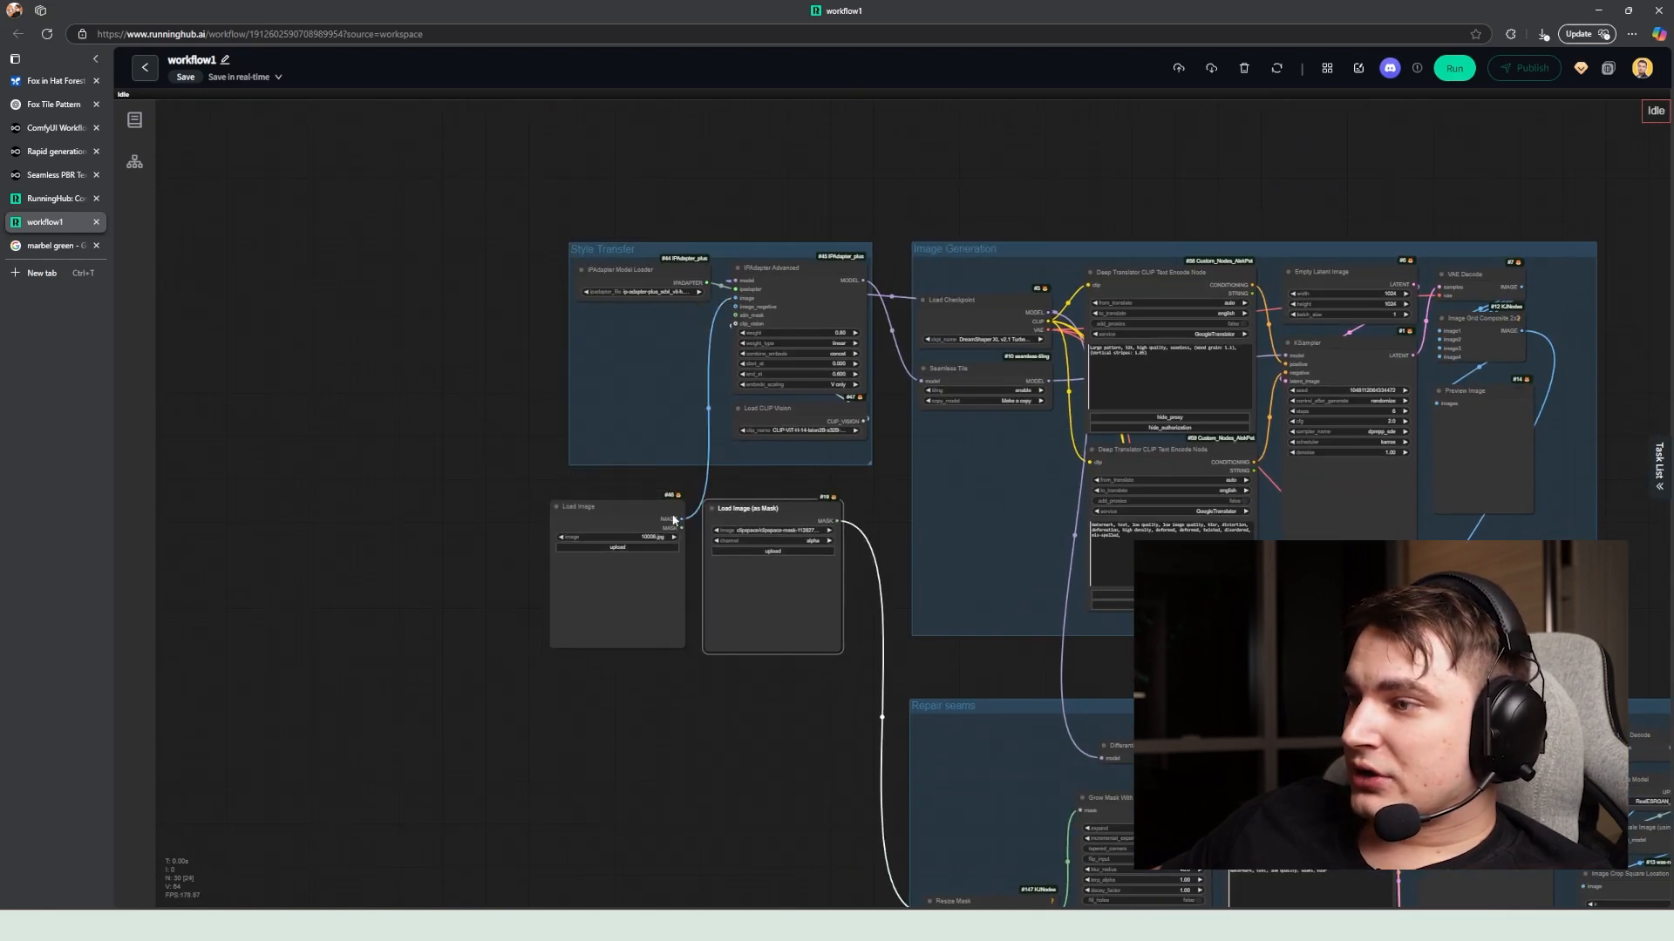
pyautogui.moveTo(709, 612); pyautogui.dragTo(714, 479)
pyautogui.moveTo(759, 369); pyautogui.dragTo(806, 591)
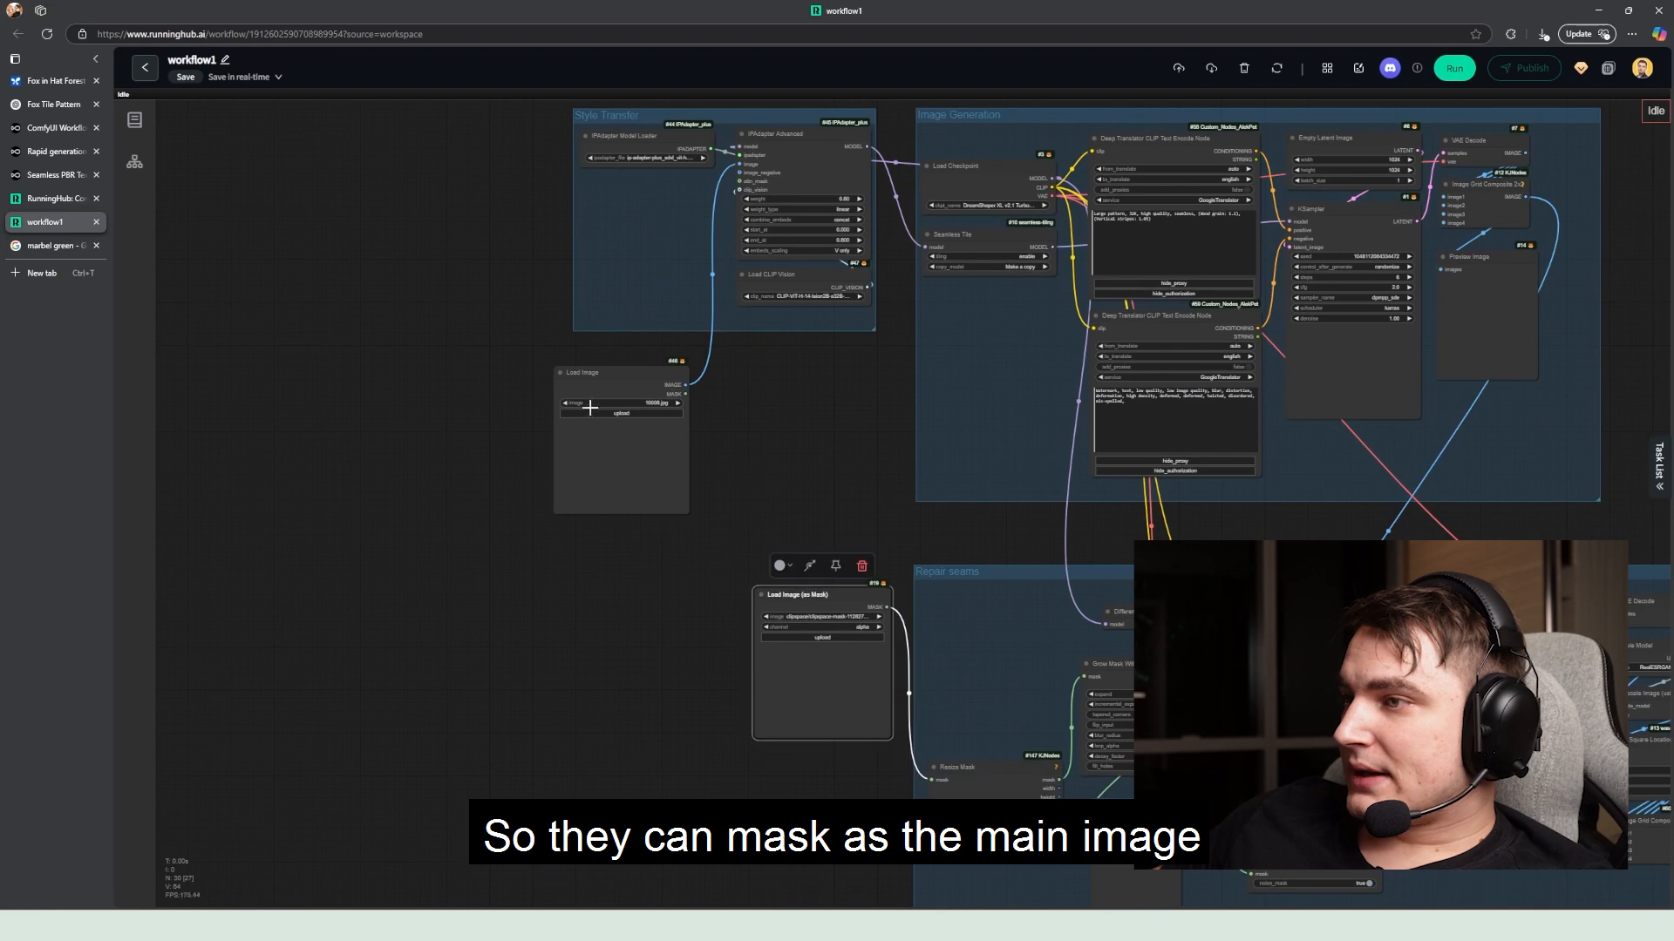
pyautogui.moveTo(606, 376)
pyautogui.mouseDown()
pyautogui.moveTo(620, 341)
pyautogui.moveTo(635, 362)
pyautogui.mouseUp()
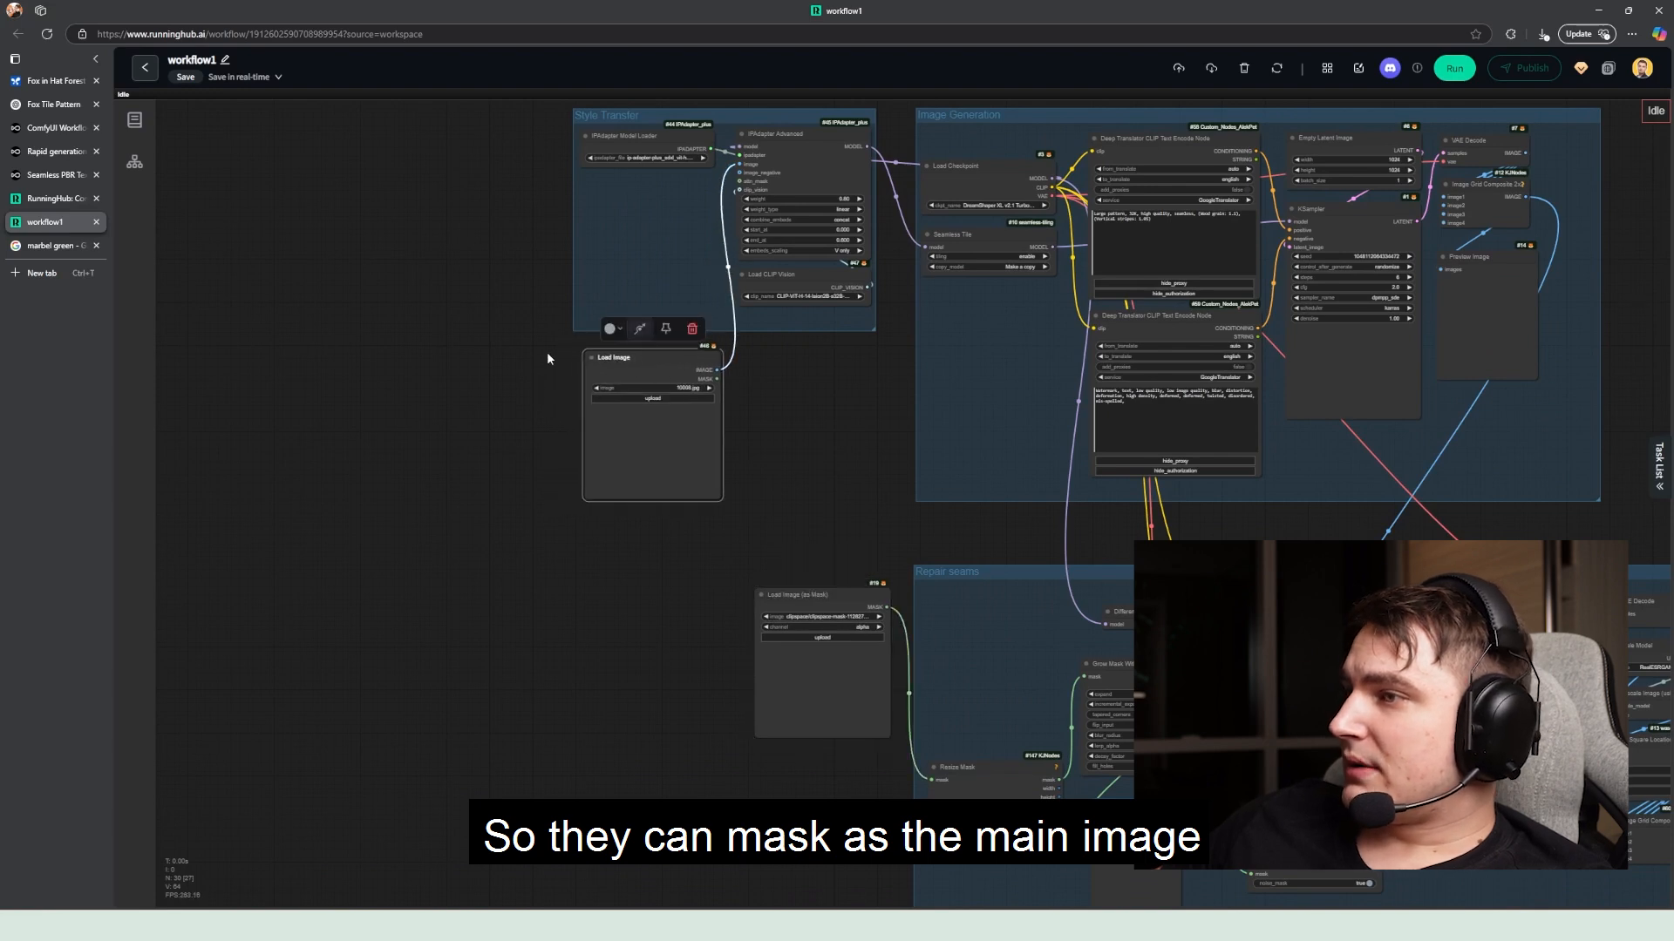
# Step: Review the prompt nodes in the Image Generation group and upload the green marble texture to the Load Image node
pyautogui.moveTo(530, 311); pyautogui.dragTo(321, 433)
pyautogui.scroll(5, 950, 357)
pyautogui.moveTo(871, 485); pyautogui.dragTo(814, 467)
pyautogui.hotkey('ctrl', '-')
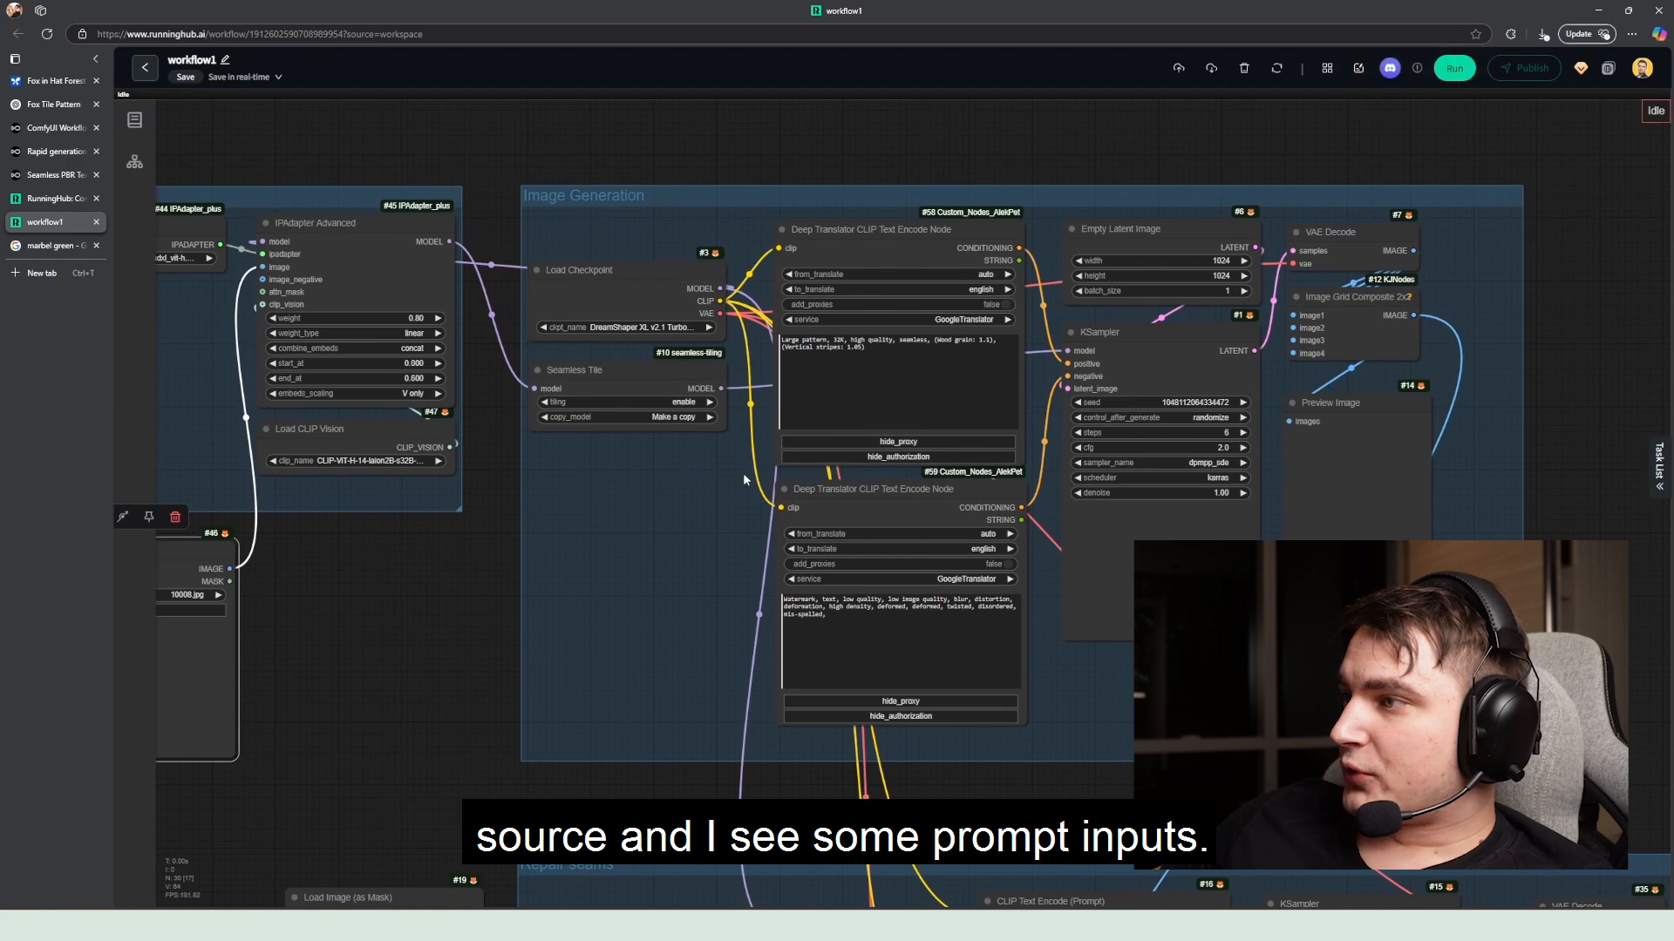
pyautogui.scroll(3, 744, 478)
pyautogui.scroll(-5, 549, 529)
pyautogui.moveTo(550, 529); pyautogui.dragTo(994, 445)
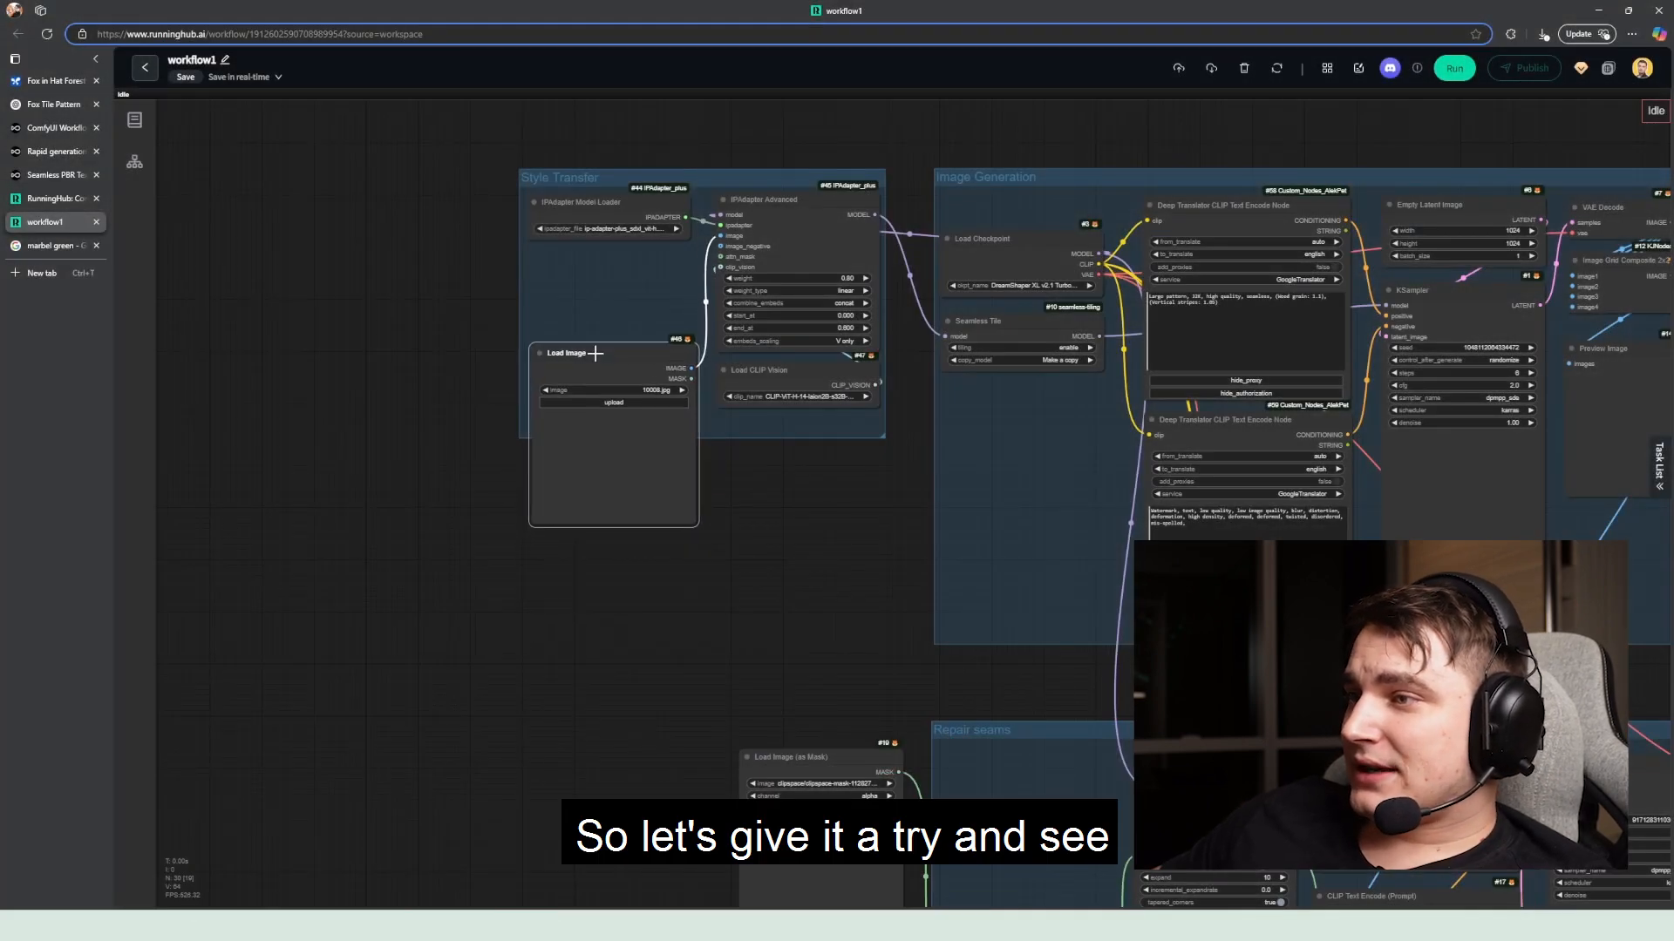
pyautogui.click(616, 392)
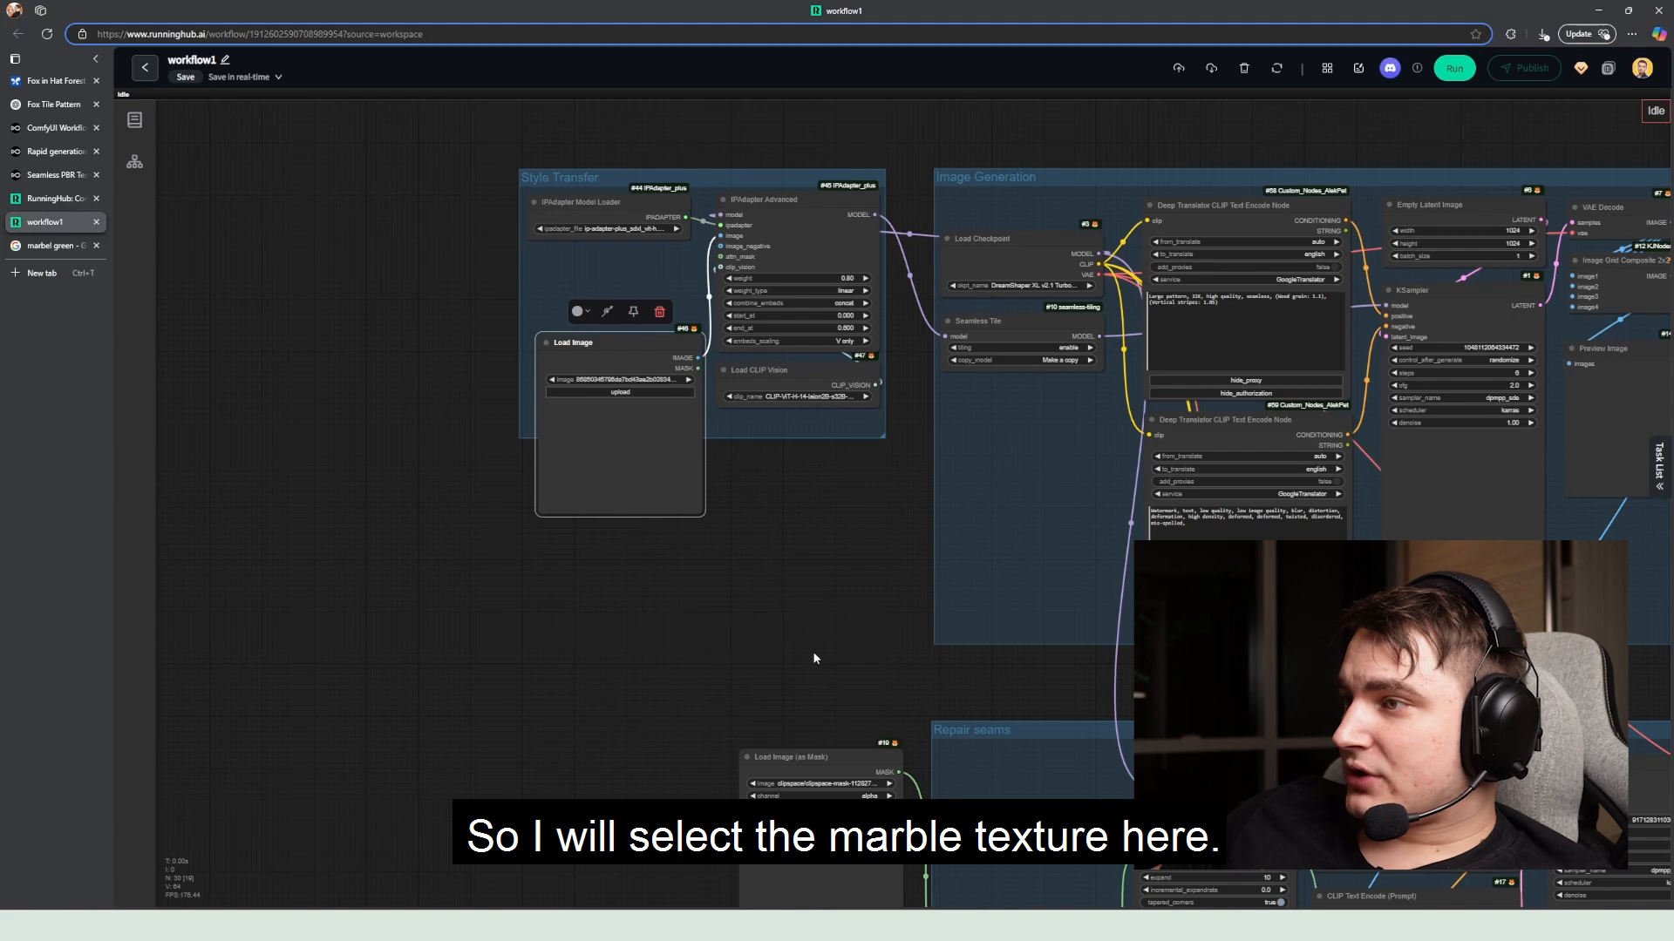
# Step: Upload the same green marble texture to the Load Image (as Mask) node
pyautogui.moveTo(813, 654); pyautogui.dragTo(781, 365)
pyautogui.scroll(4, 795, 459)
pyautogui.moveTo(794, 459)
pyautogui.mouseDown()
pyautogui.moveTo(755, 441)
pyautogui.moveTo(804, 476)
pyautogui.mouseUp()
pyautogui.click(788, 550)
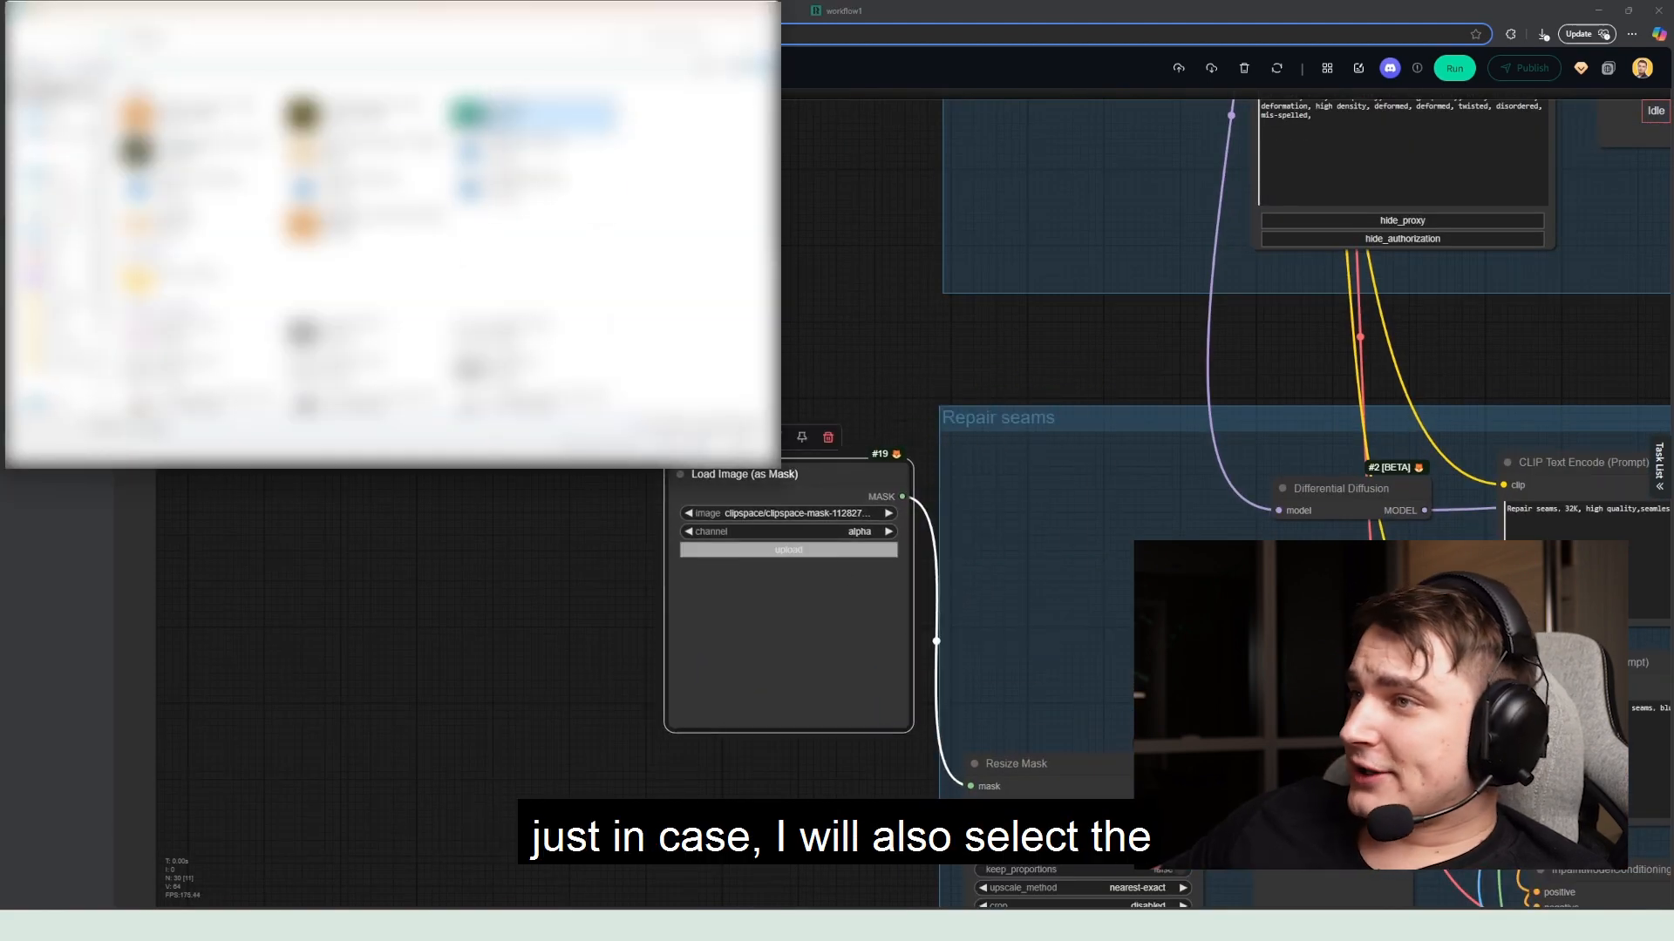
pyautogui.doubleClick(532, 114)
# Step: Remove the wood grain and vertical stripes terms from the positive prompt in the Image Generation group
pyautogui.scroll(-4, 828, 375)
pyautogui.moveTo(1042, 375); pyautogui.dragTo(390, 440)
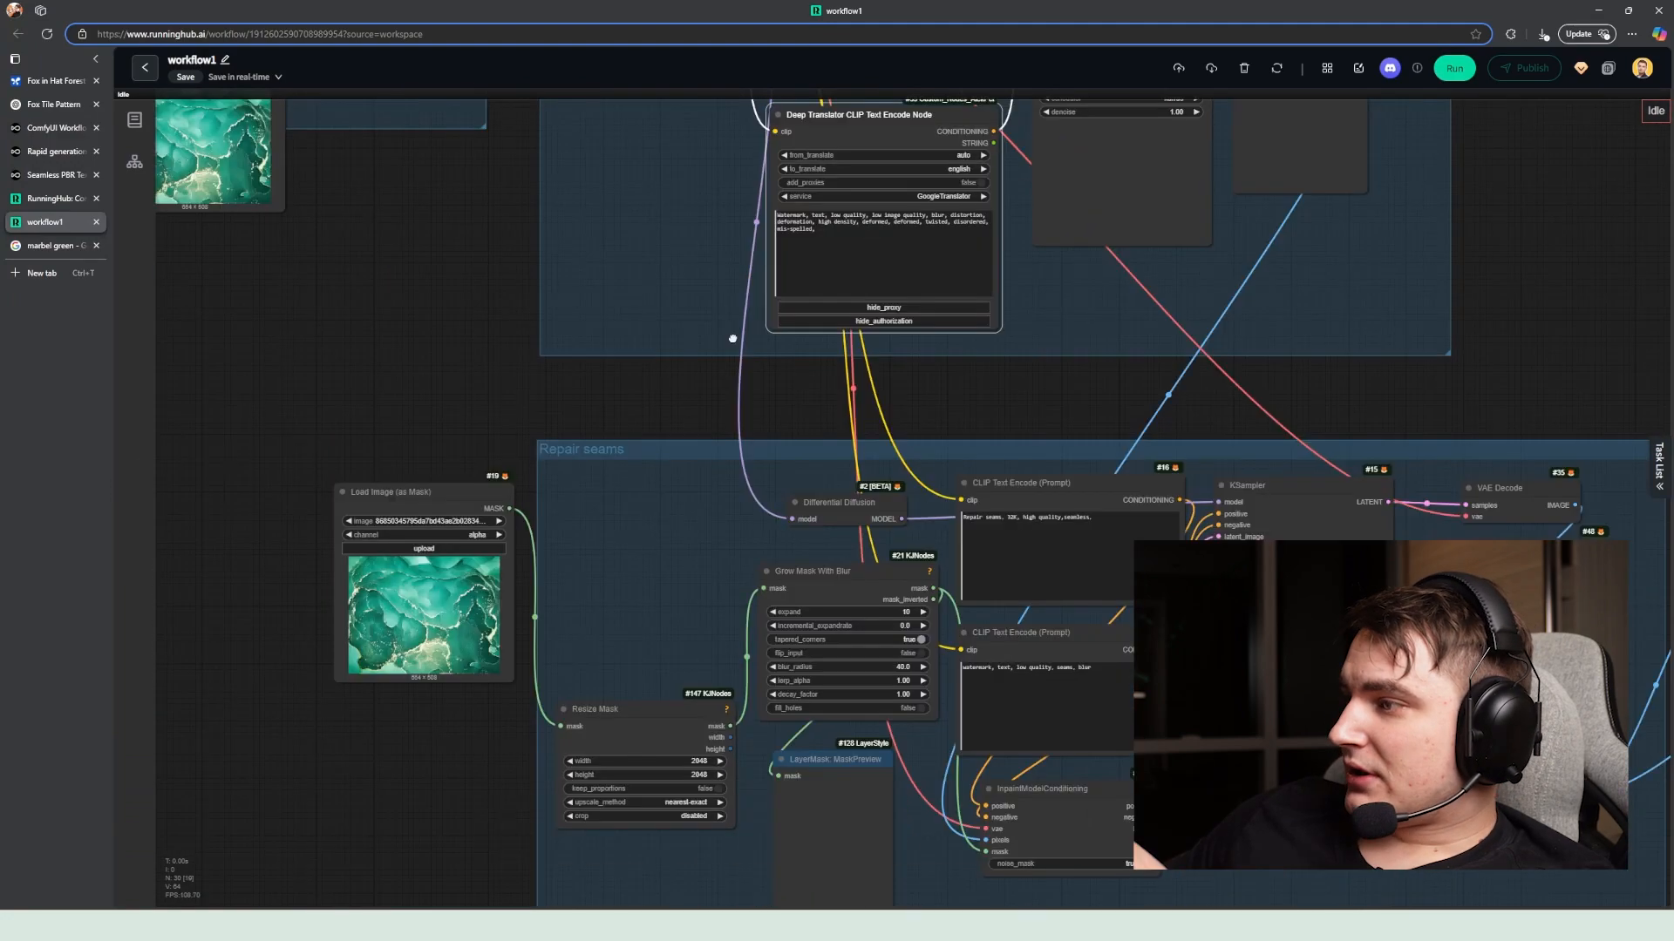
pyautogui.moveTo(732, 340); pyautogui.dragTo(742, 643)
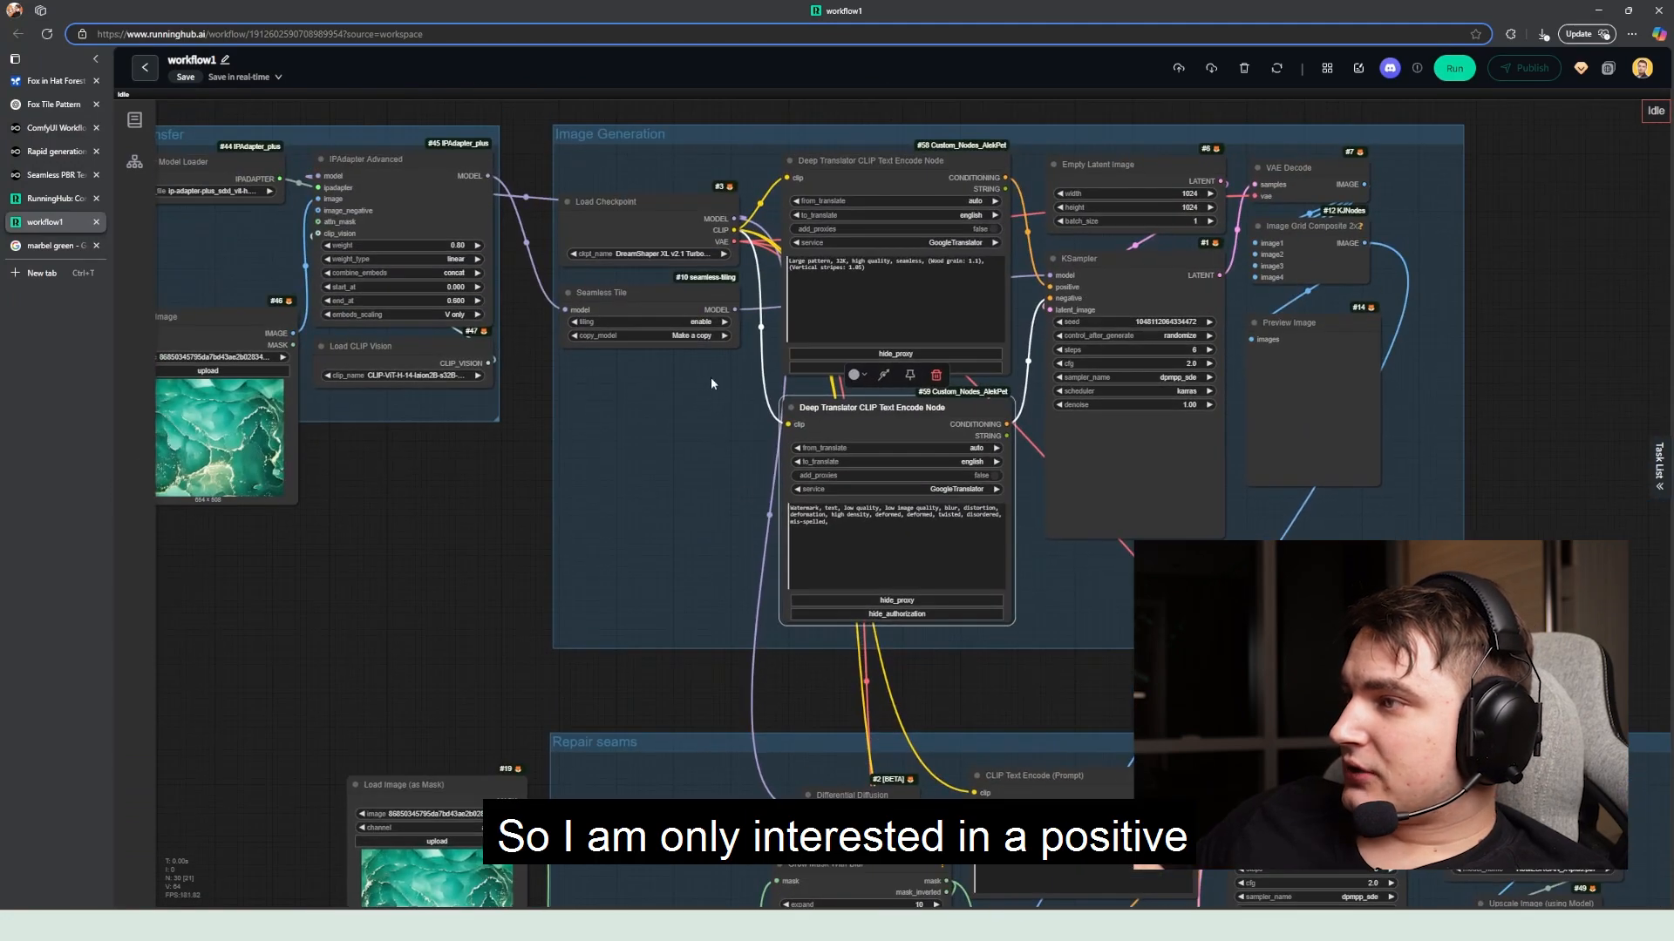
pyautogui.moveTo(710, 376); pyautogui.dragTo(692, 446)
pyautogui.scroll(2, 732, 429)
pyautogui.moveTo(879, 369); pyautogui.dragTo(951, 318)
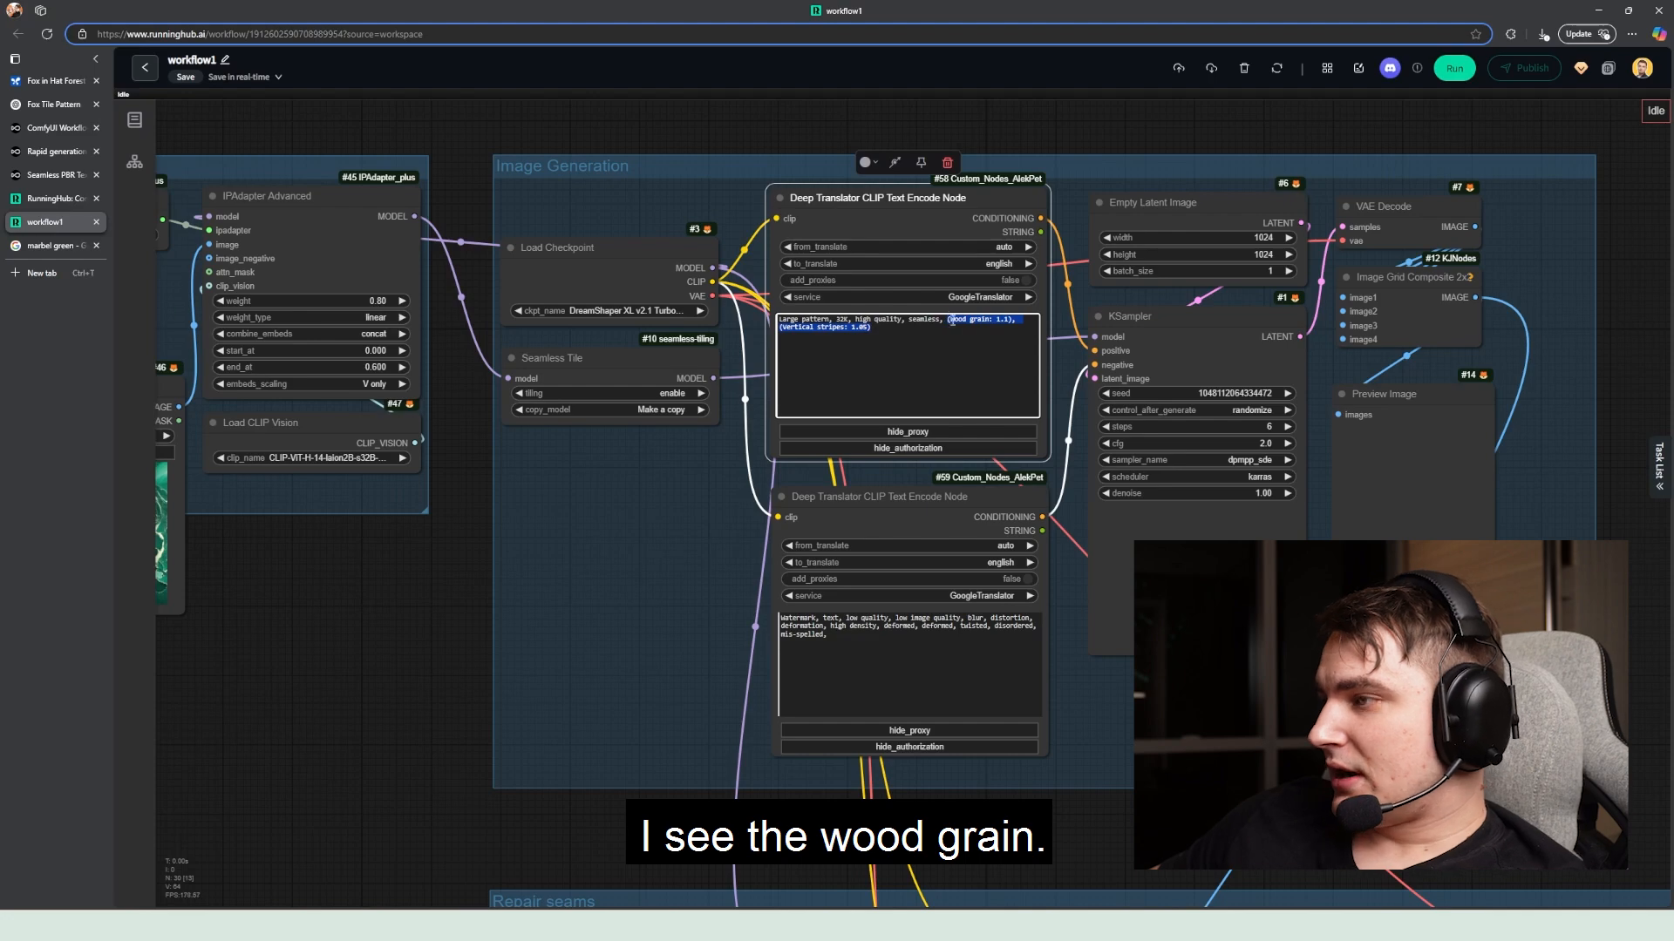
pyautogui.press('BackSpace')
pyautogui.click(601, 521)
# Step: Delete the "Save image with extra metadata" node from the Save image group
pyautogui.scroll(-4, 601, 523)
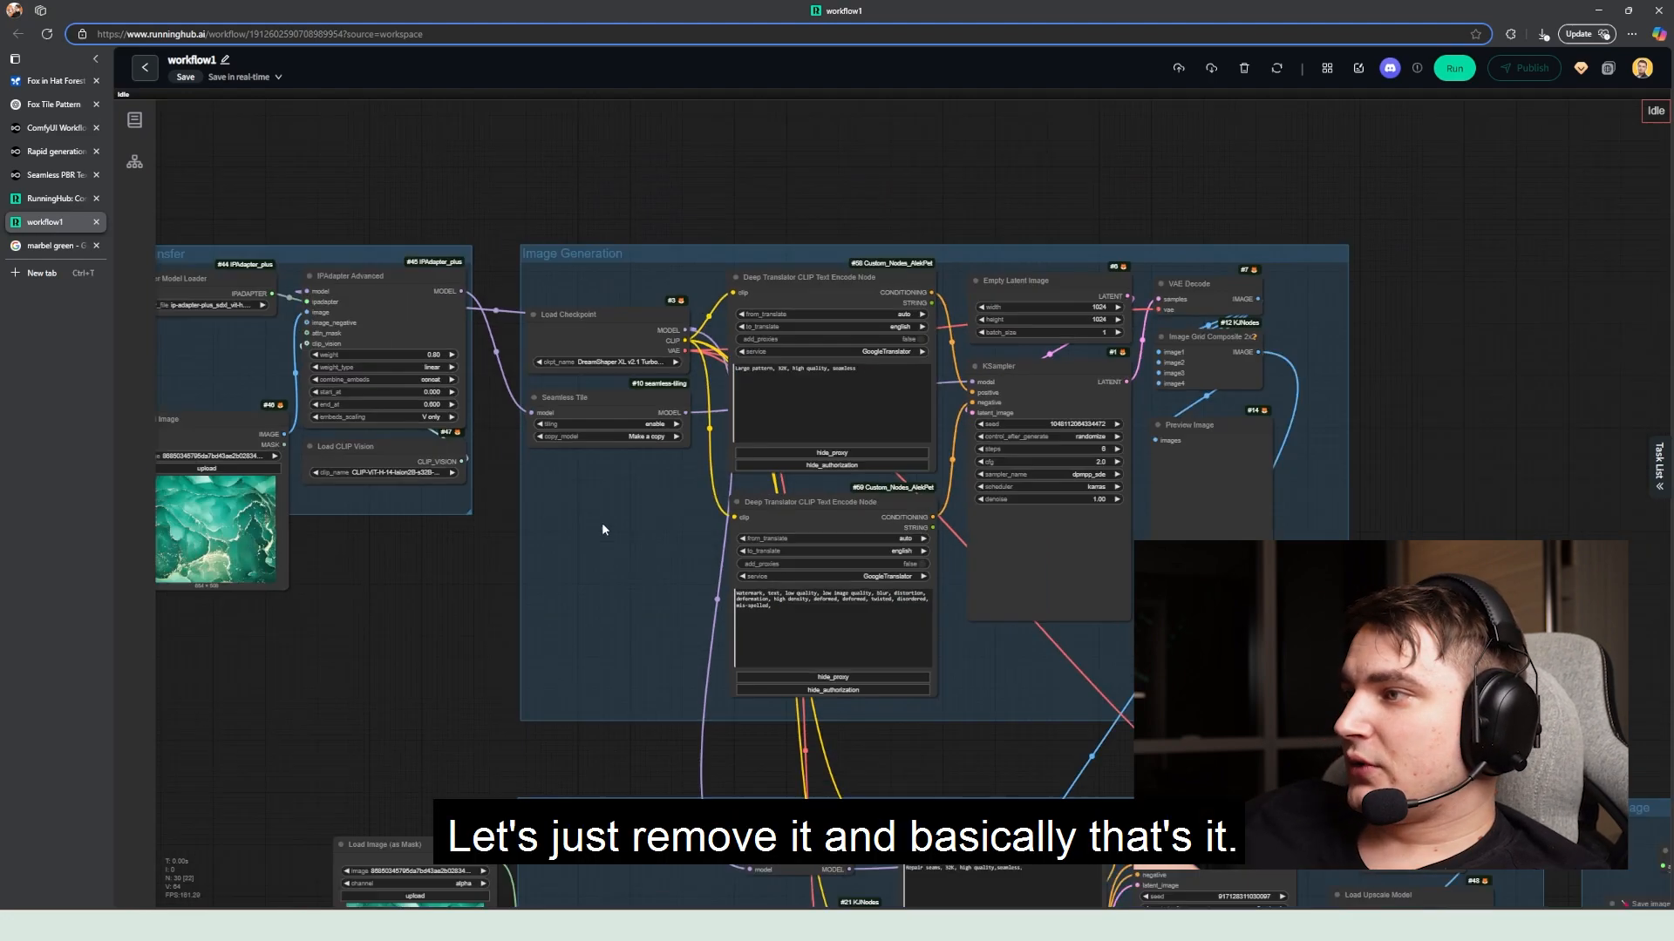
pyautogui.moveTo(678, 622); pyautogui.dragTo(451, 345)
pyautogui.scroll(-2, 815, 358)
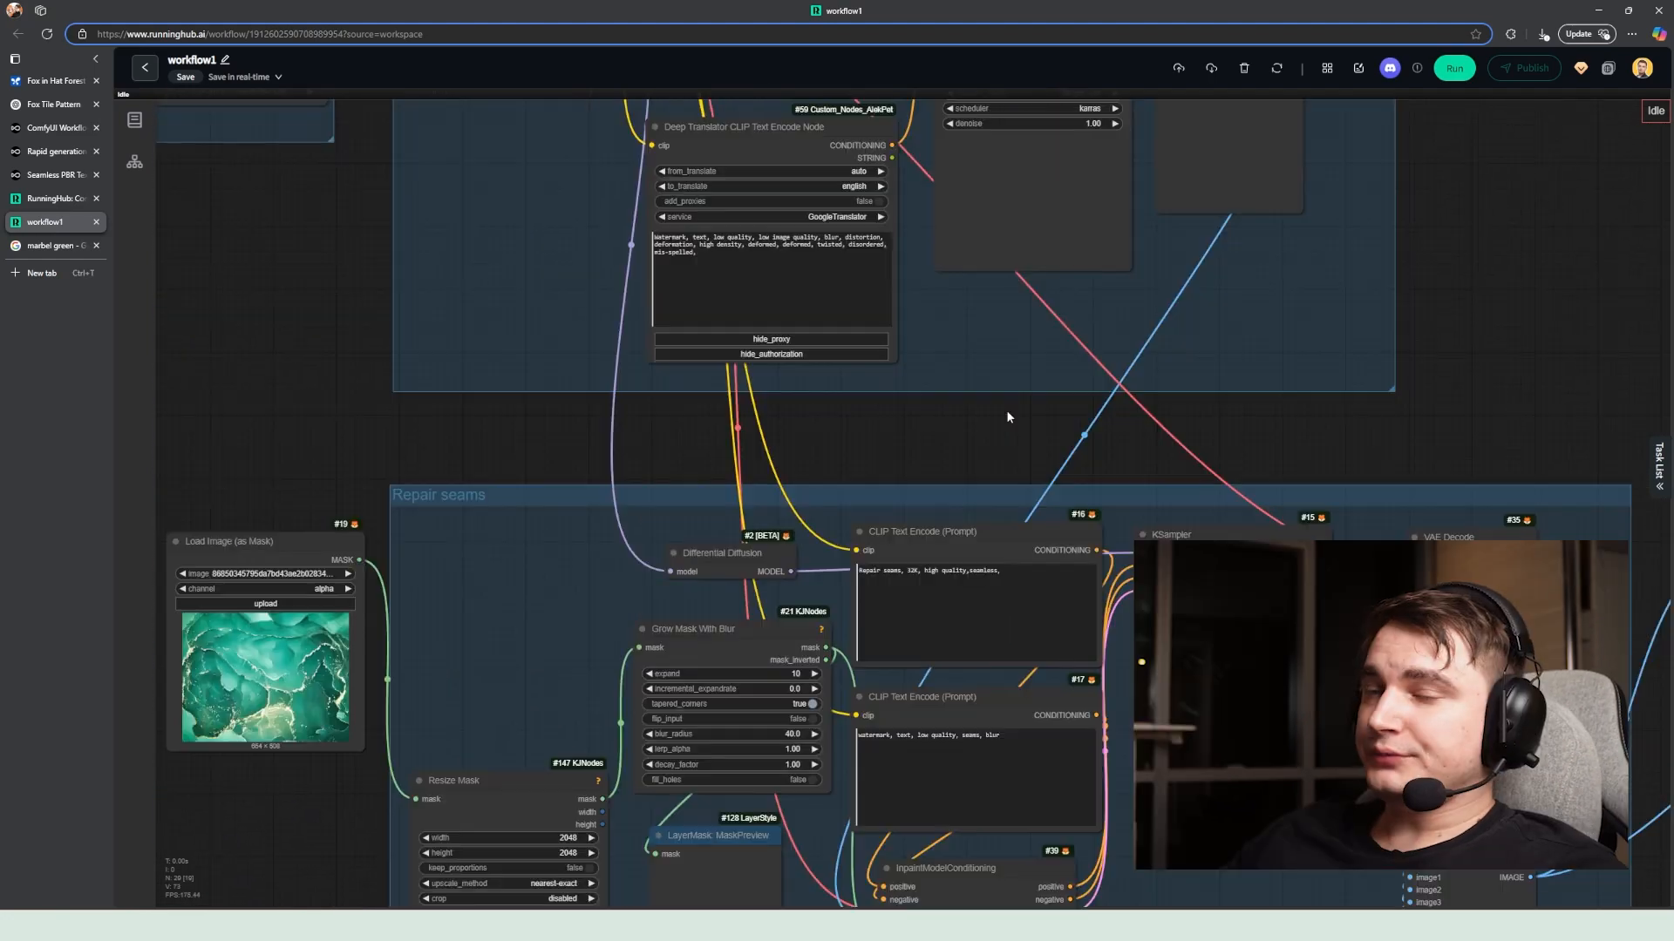
pyautogui.moveTo(917, 412); pyautogui.dragTo(535, 299)
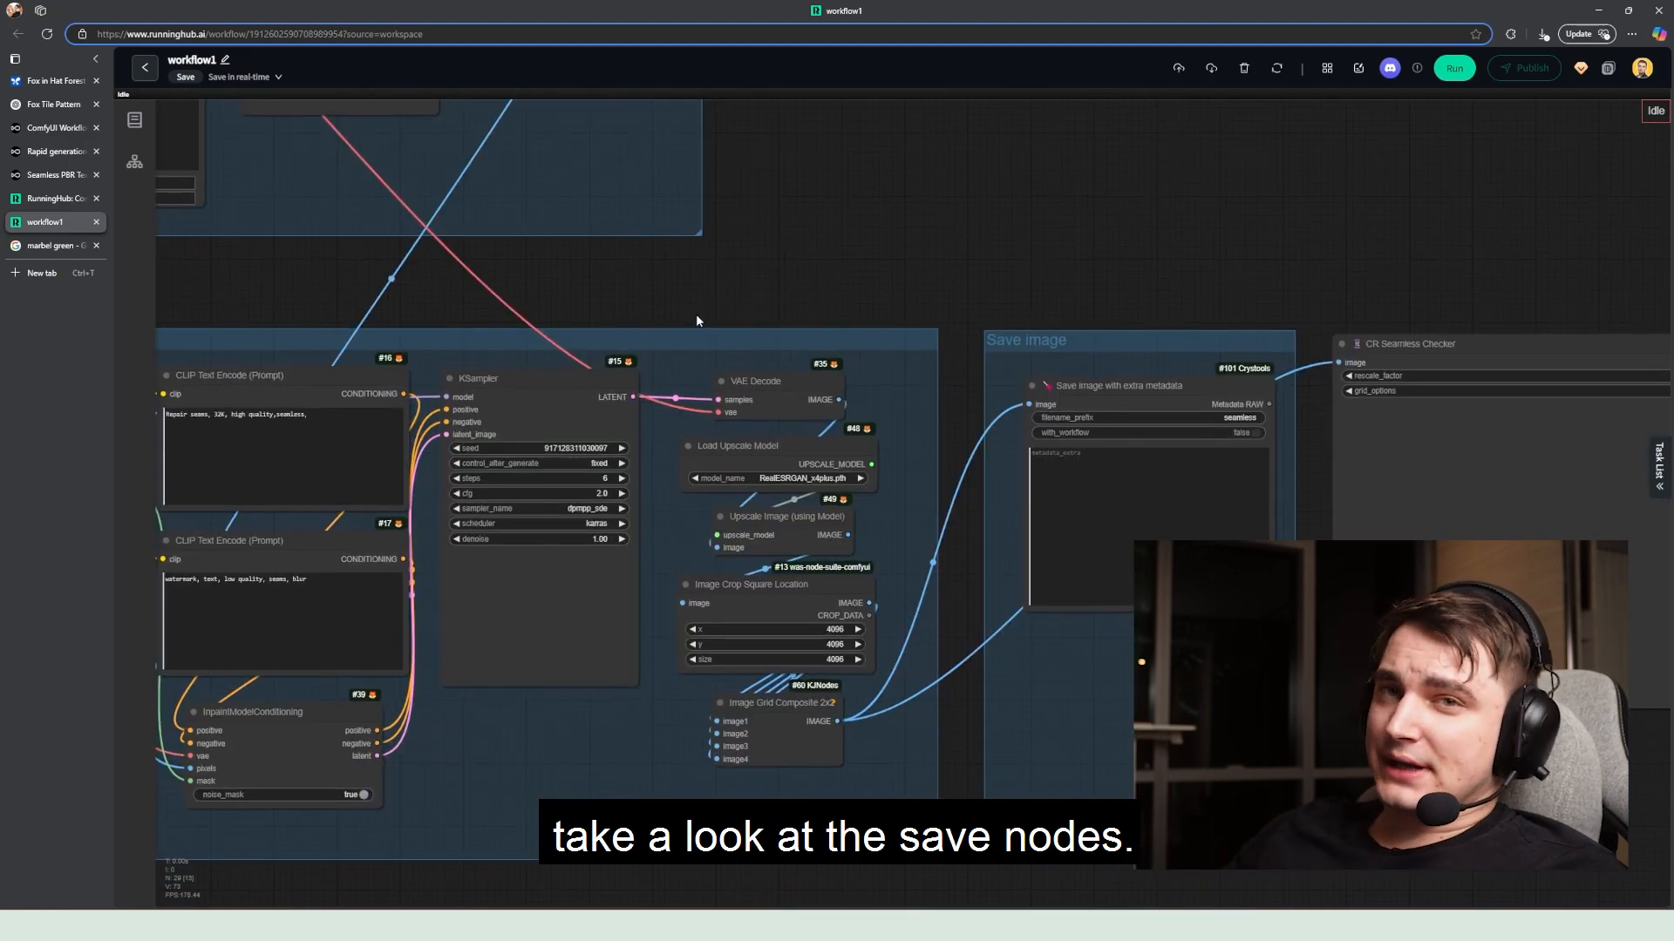
pyautogui.moveTo(747, 314); pyautogui.dragTo(582, 306)
pyautogui.click(1051, 381)
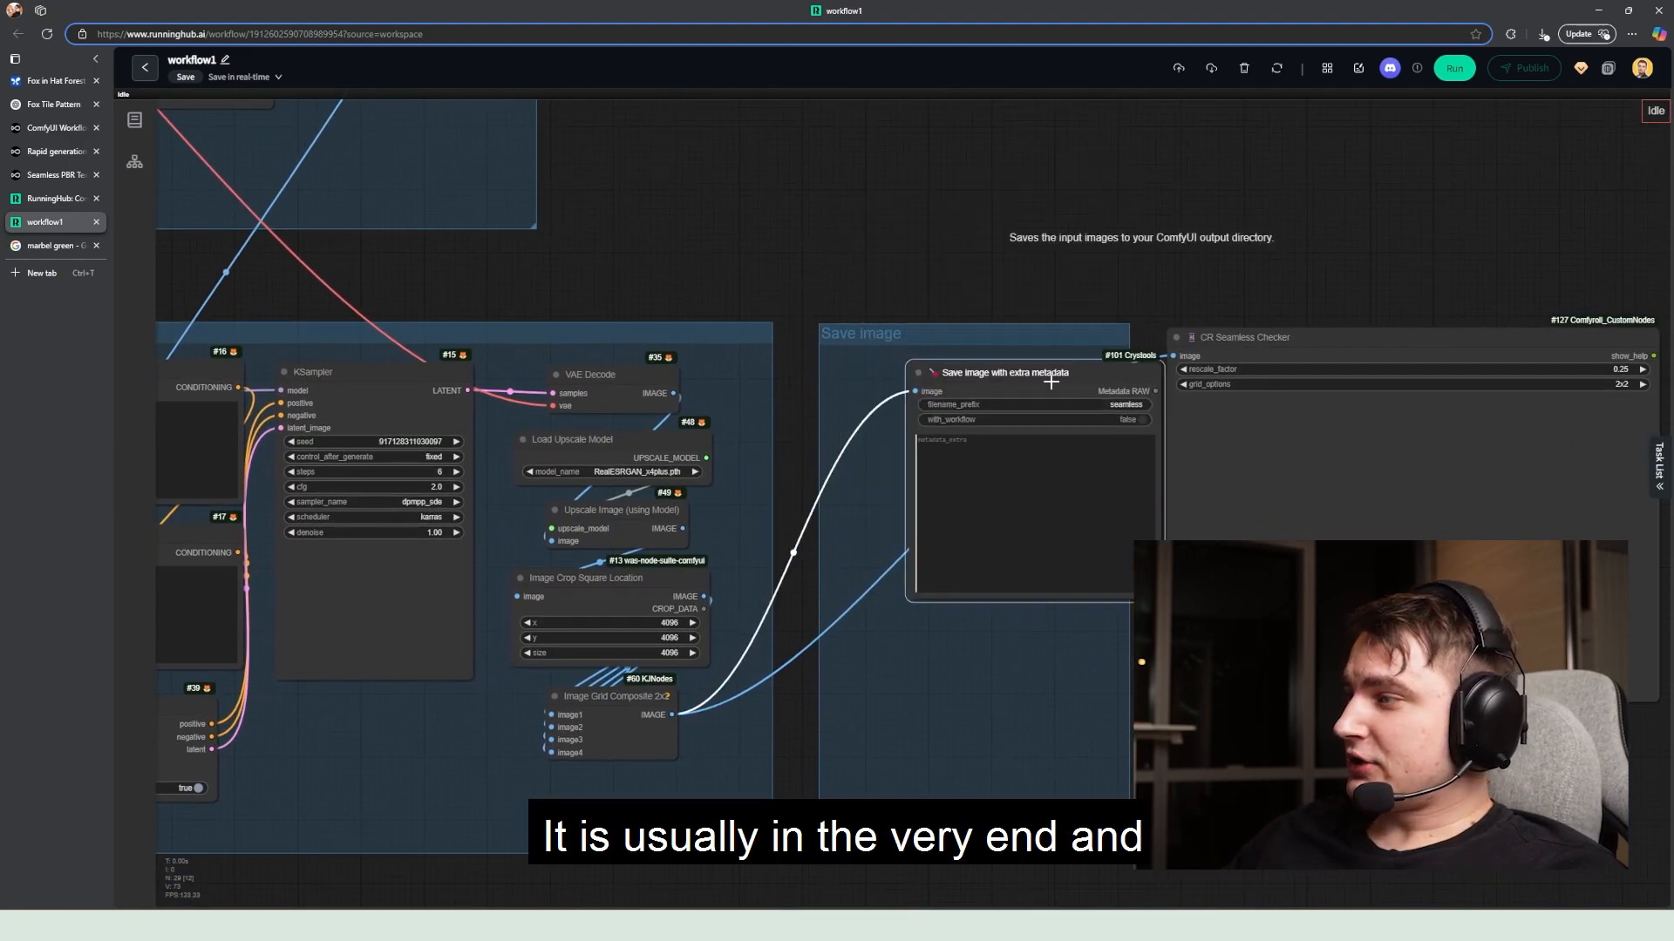
pyautogui.moveTo(1050, 381); pyautogui.dragTo(965, 386)
pyautogui.moveTo(1035, 236); pyautogui.dragTo(993, 218)
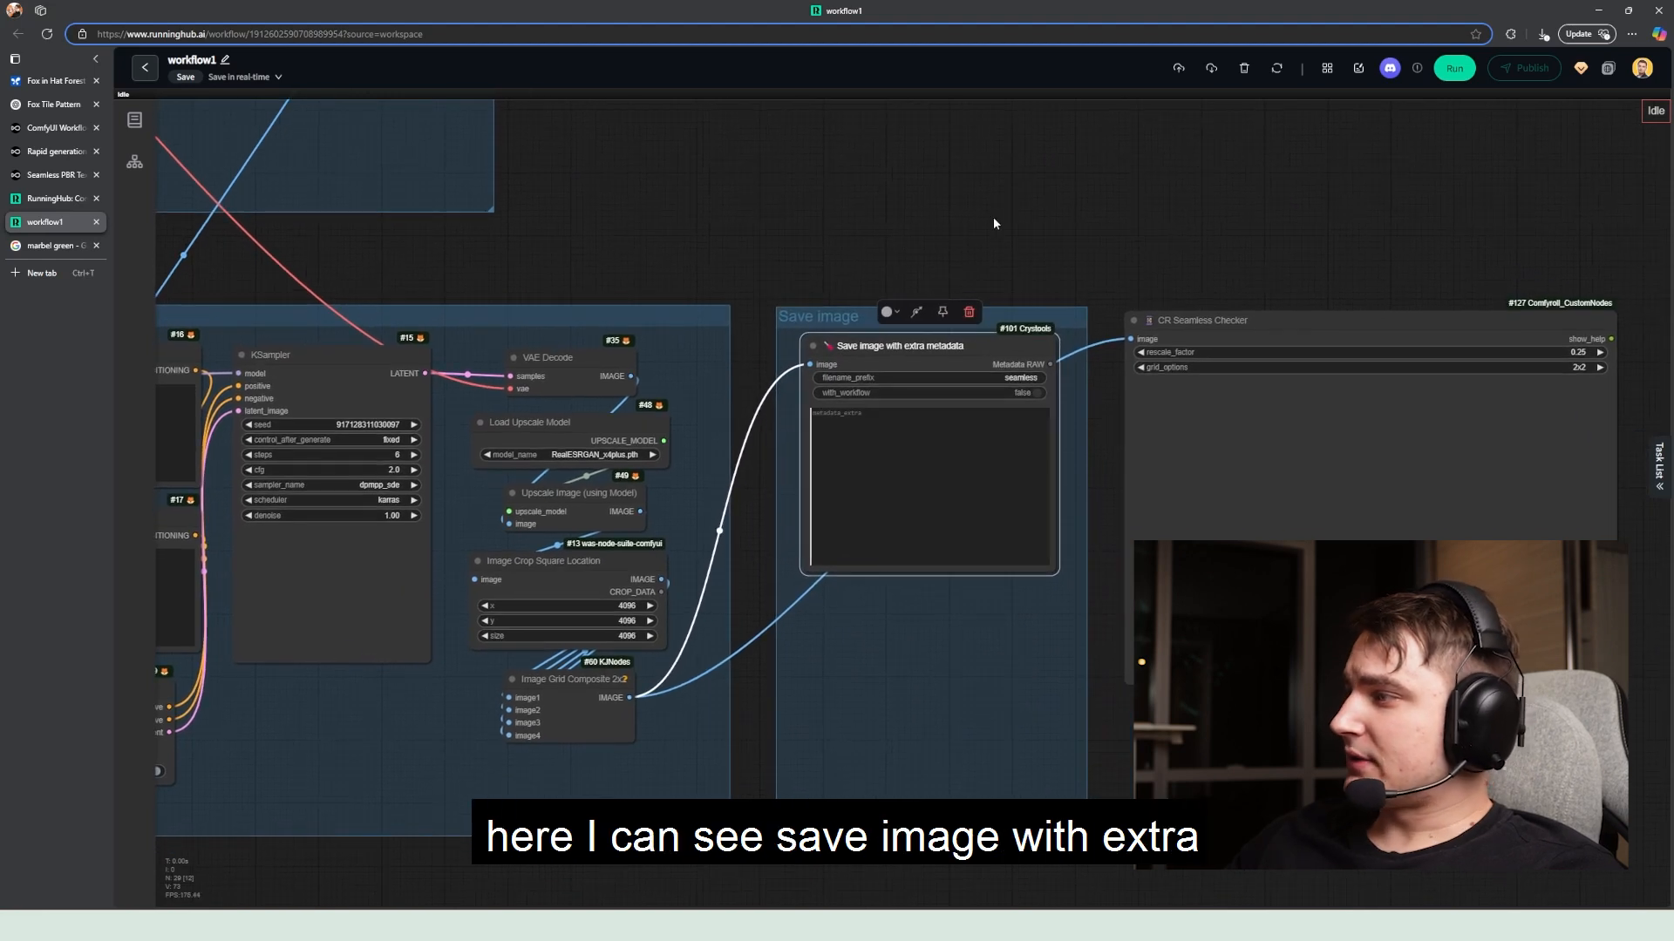
pyautogui.moveTo(1141, 243)
pyautogui.mouseDown()
pyautogui.moveTo(1114, 243)
pyautogui.moveTo(1128, 248)
pyautogui.mouseUp()
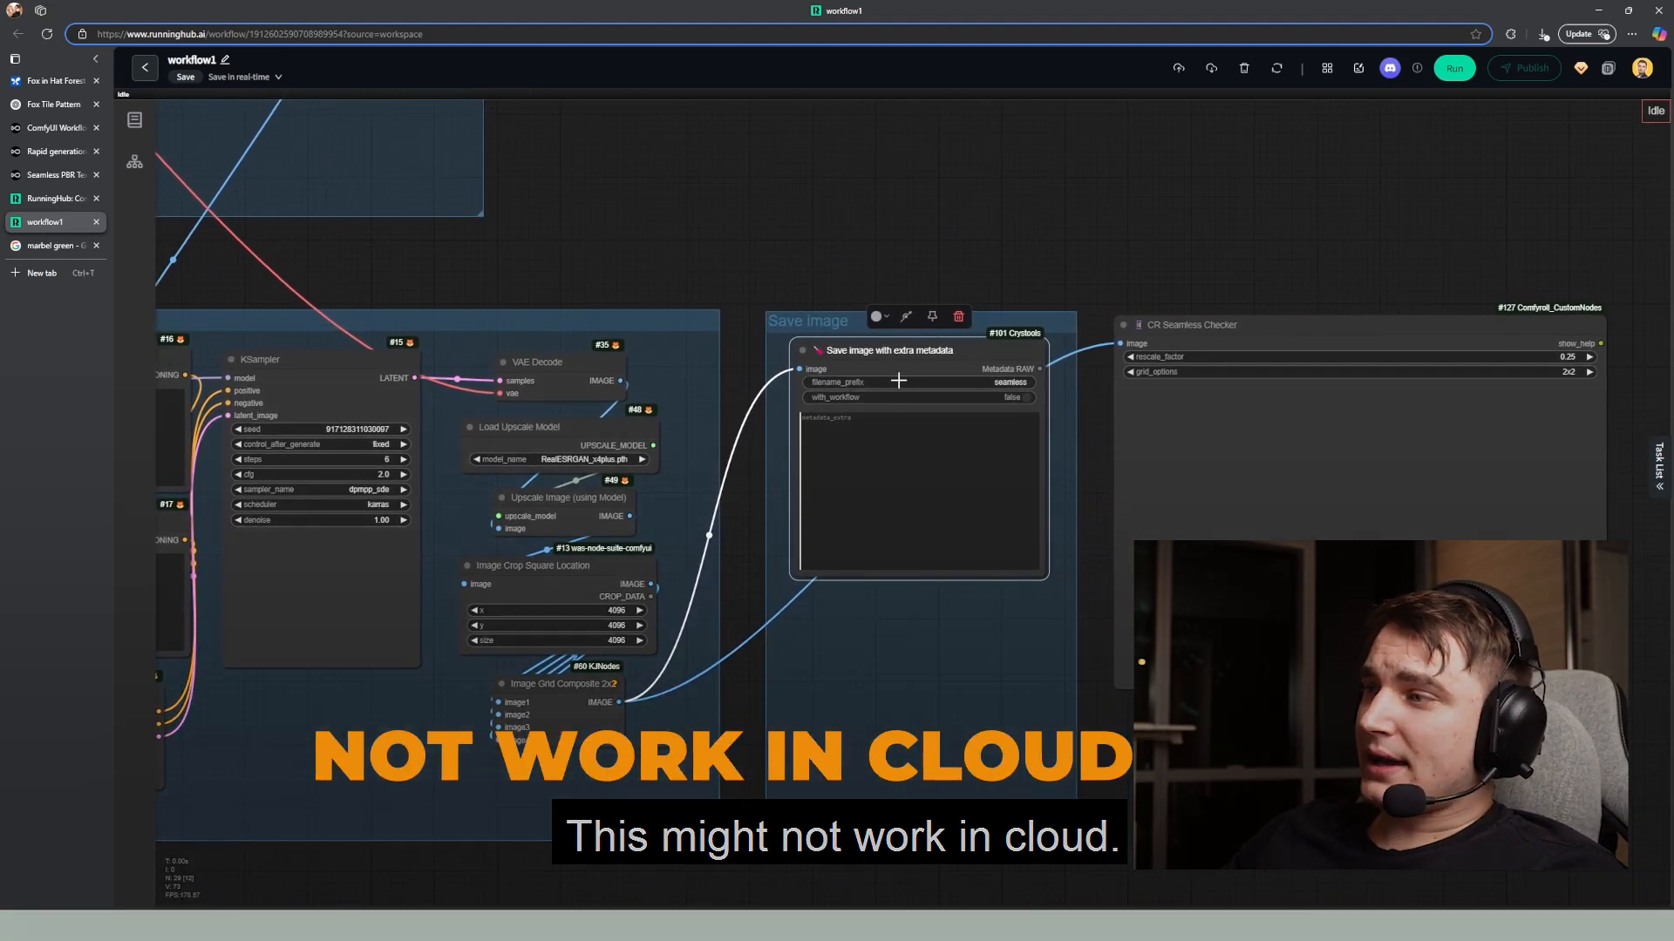
pyautogui.moveTo(880, 365)
pyautogui.mouseDown()
pyautogui.moveTo(883, 279)
pyautogui.moveTo(928, 333)
pyautogui.moveTo(887, 352)
pyautogui.mouseUp()
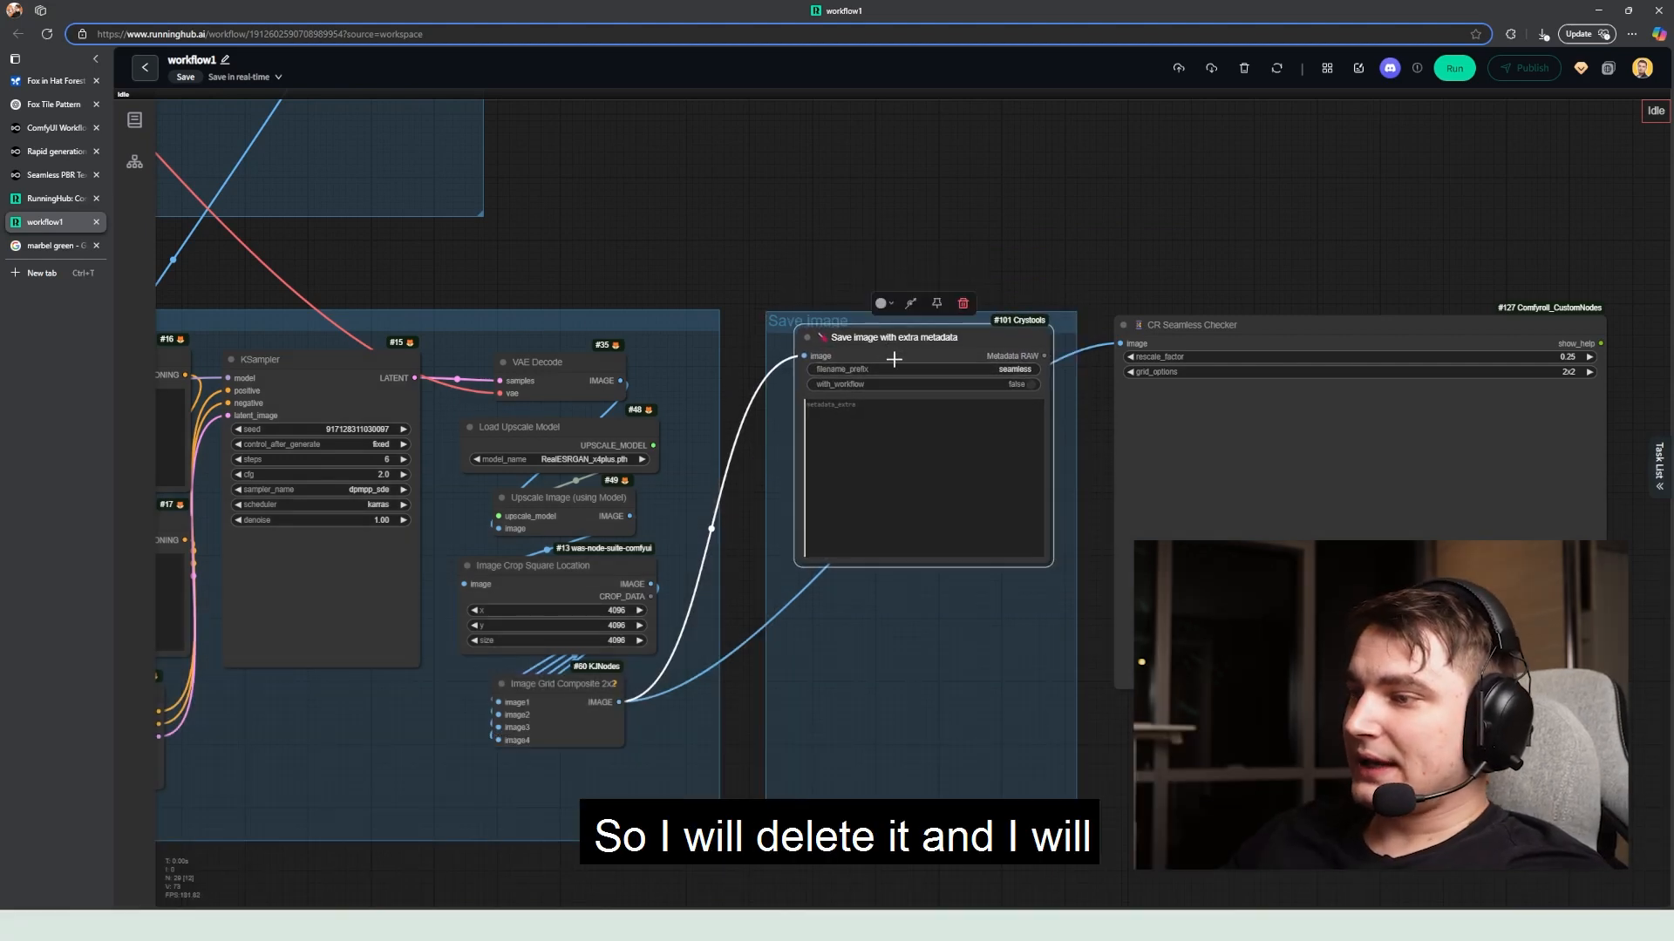
pyautogui.press('Delete')
# Step: Add a Comfy Core Save Image node to the Save image group and connect the Image Grid Composite 2x2 output to it
pyautogui.doubleClick(882, 281)
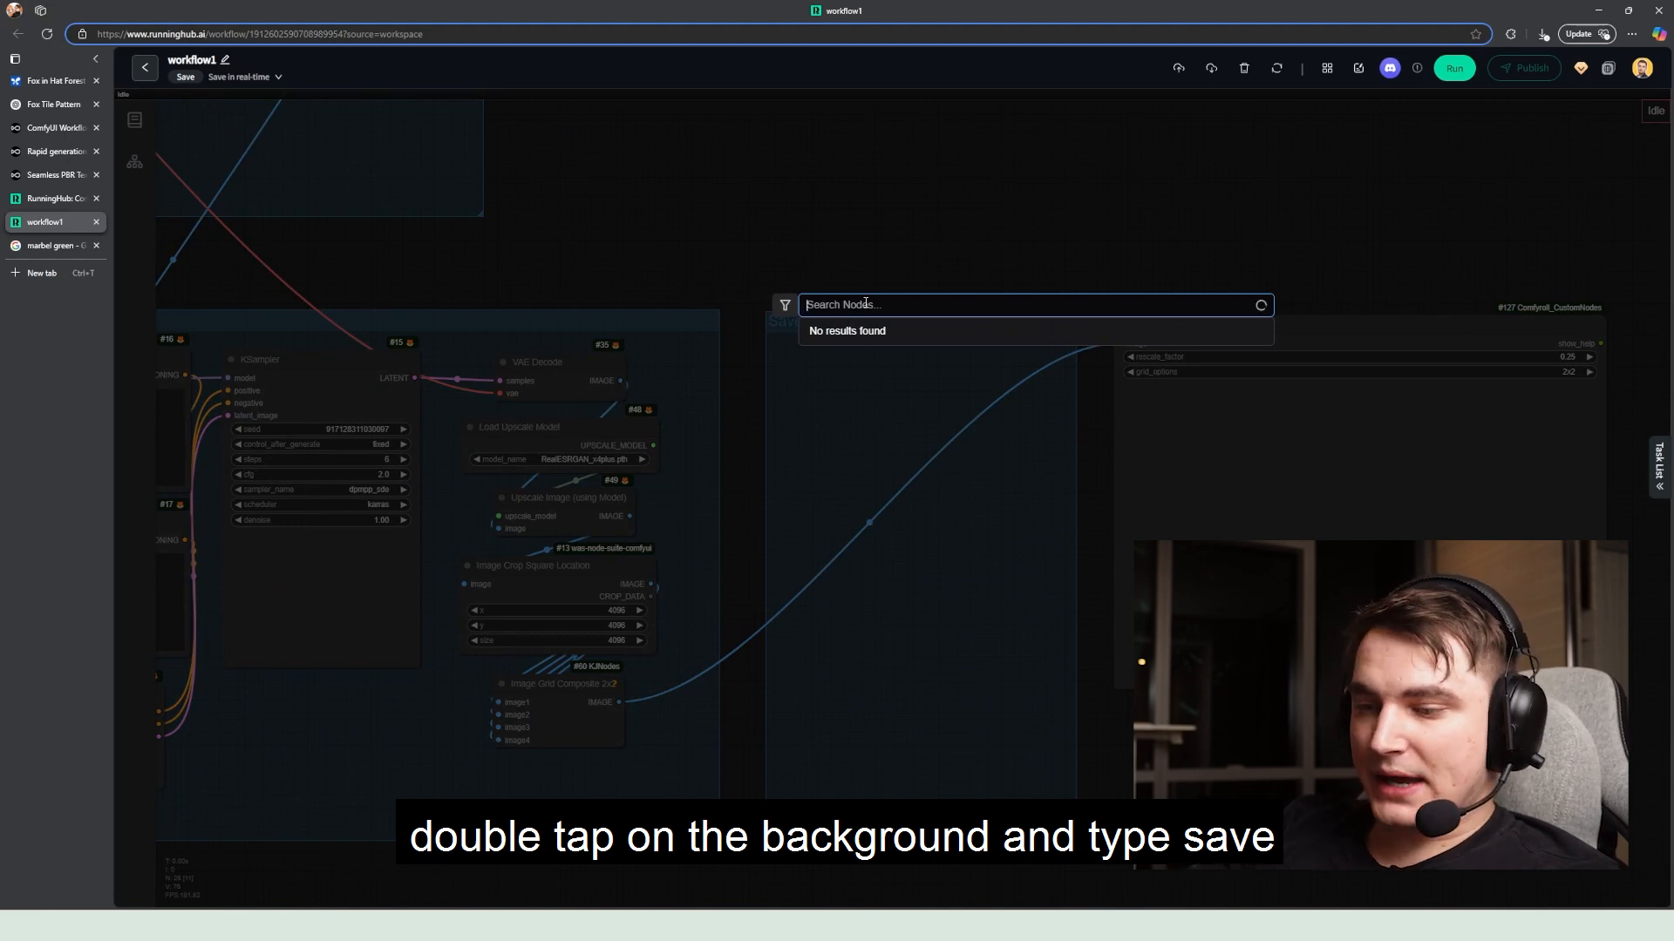
pyautogui.write('save image')
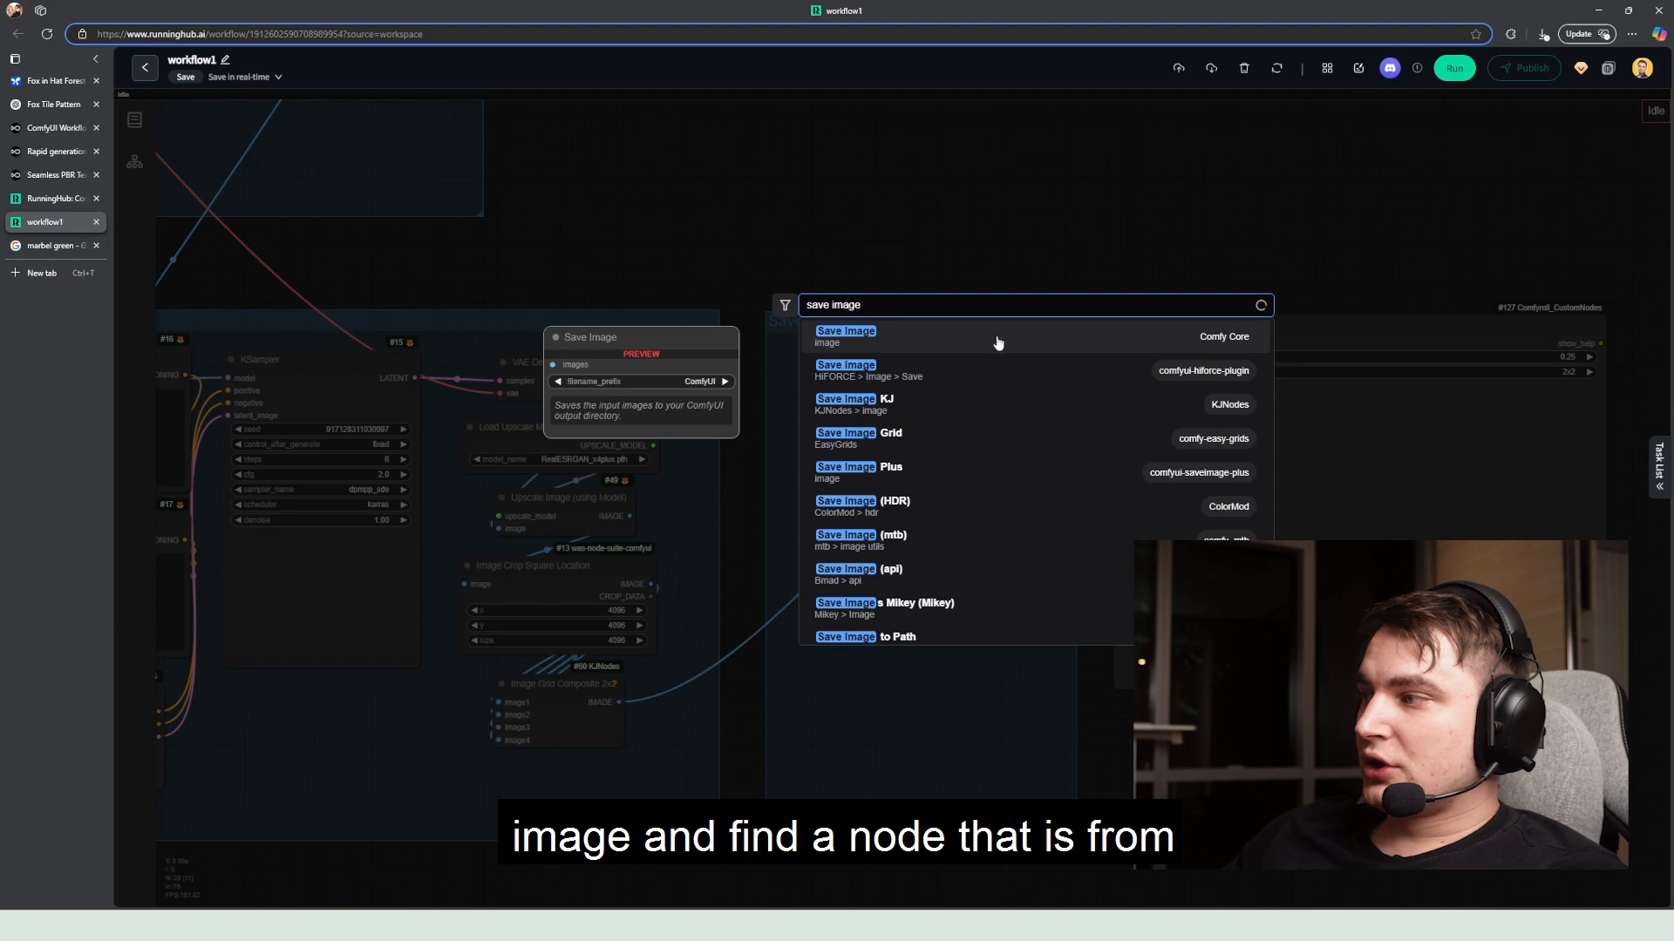
pyautogui.click(1179, 345)
pyautogui.moveTo(942, 256); pyautogui.dragTo(903, 380)
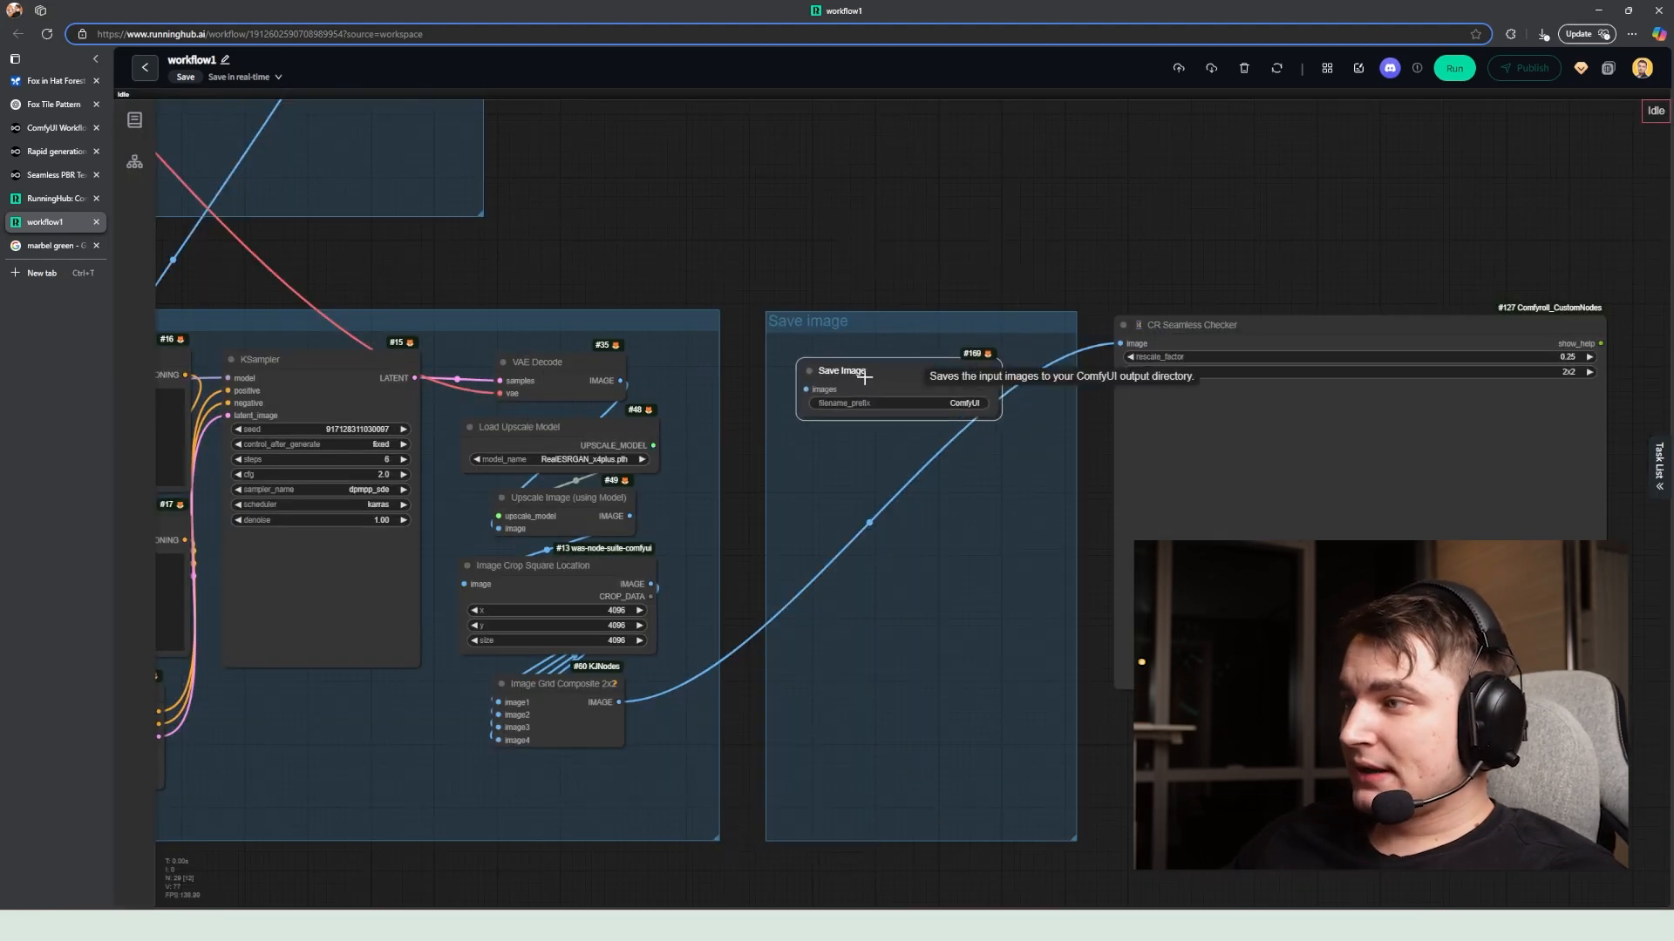
pyautogui.moveTo(619, 701); pyautogui.dragTo(674, 634)
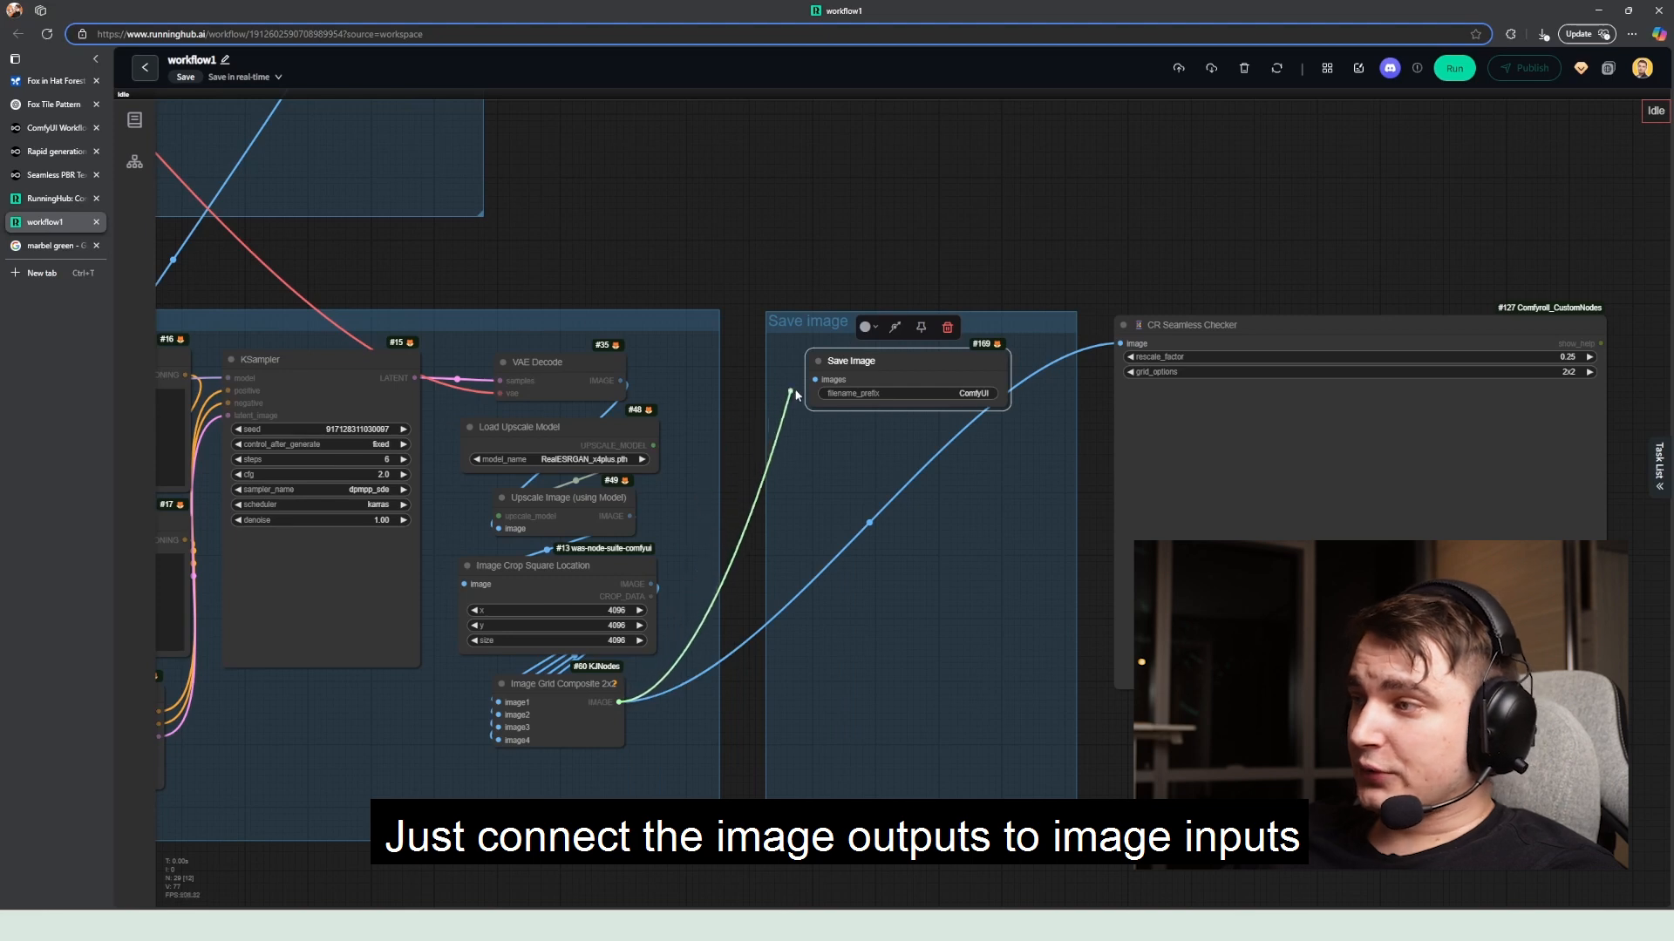
pyautogui.moveTo(813, 381); pyautogui.dragTo(875, 377)
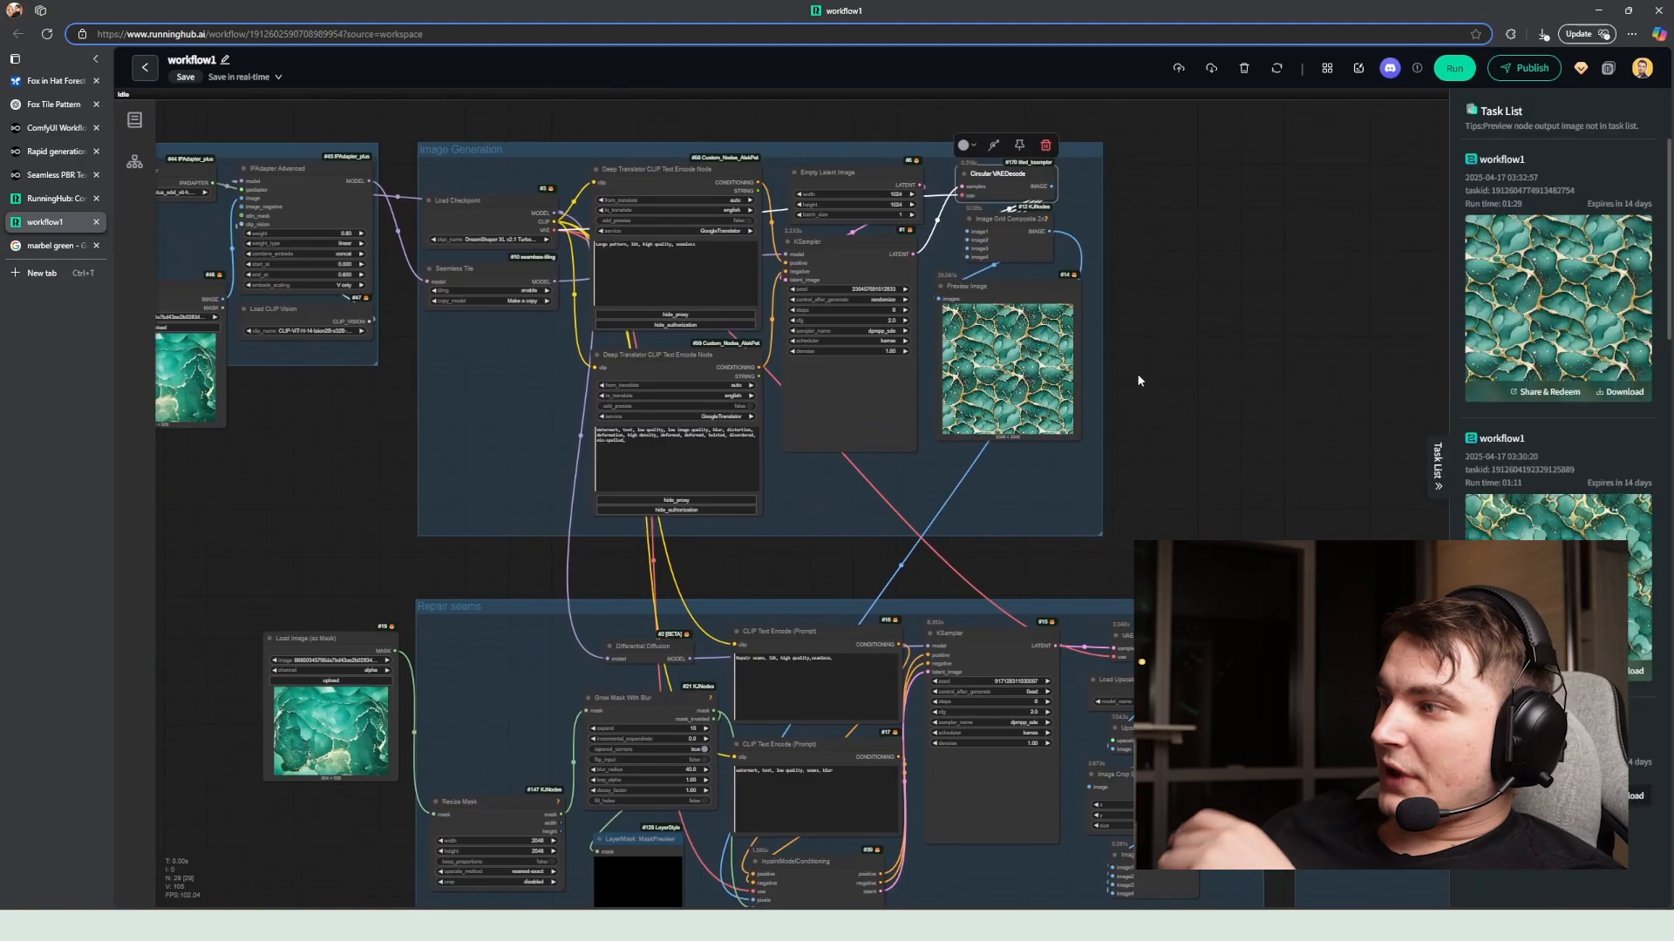
# Step: Examine the generated marble pattern in the Preview Image node up close and compare its style with the source texture
pyautogui.scroll(5, 1137, 373)
pyautogui.moveTo(1133, 406); pyautogui.dragTo(1189, 374)
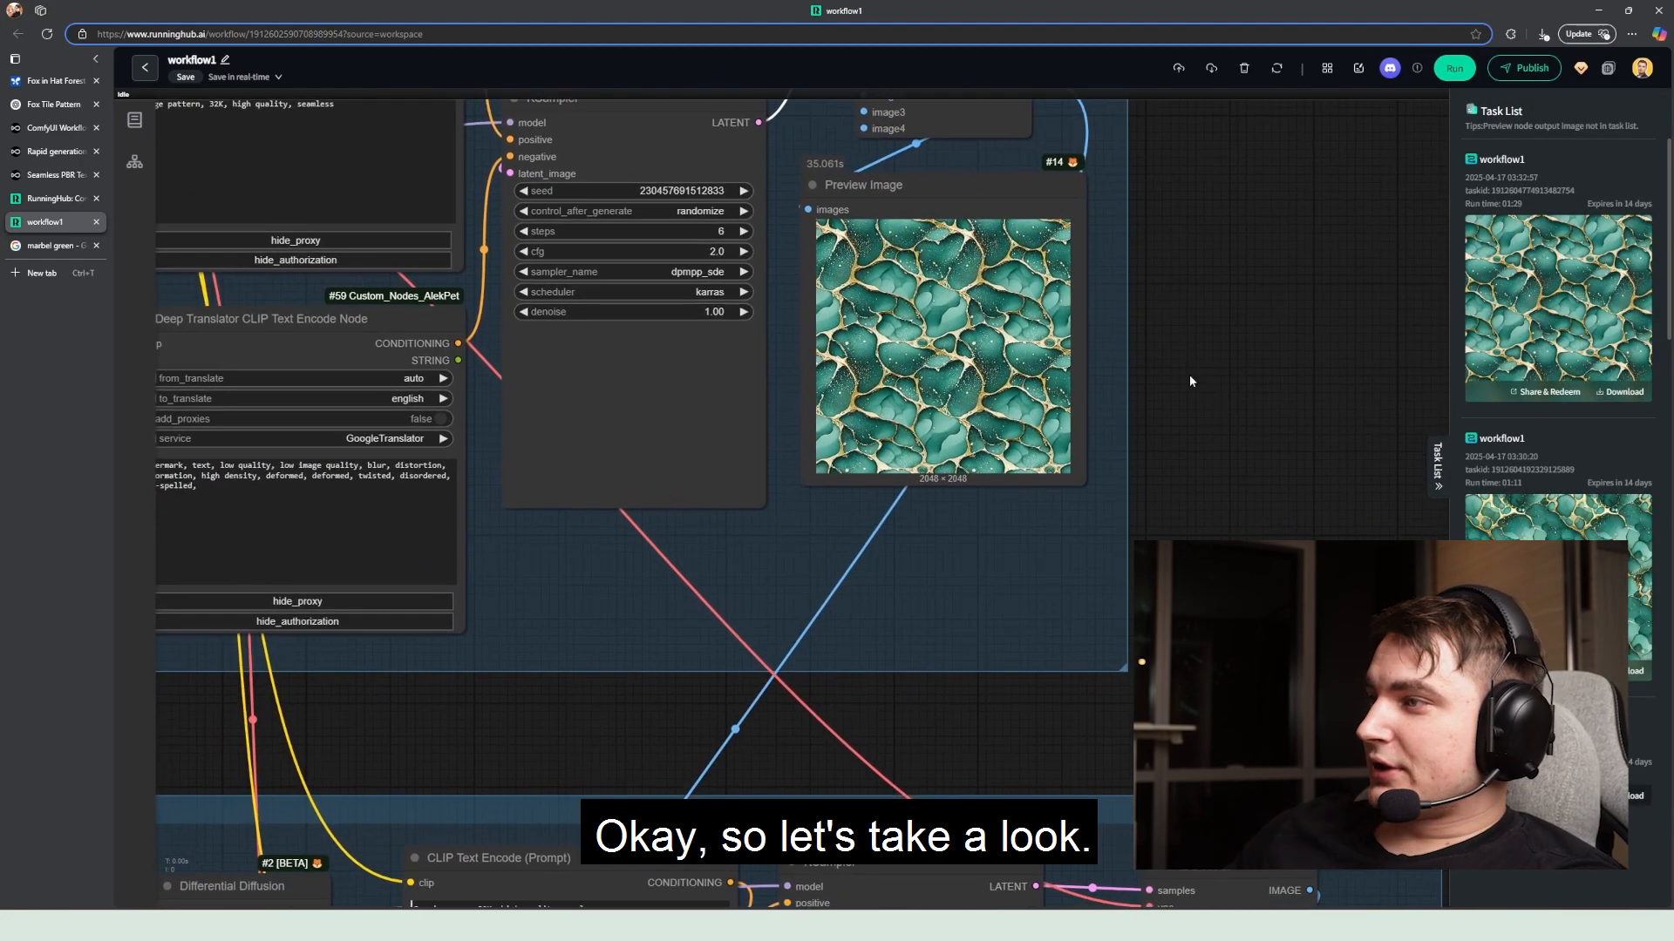
pyautogui.scroll(6, 1020, 340)
pyautogui.scroll(-5, 1020, 340)
pyautogui.scroll(5, 994, 353)
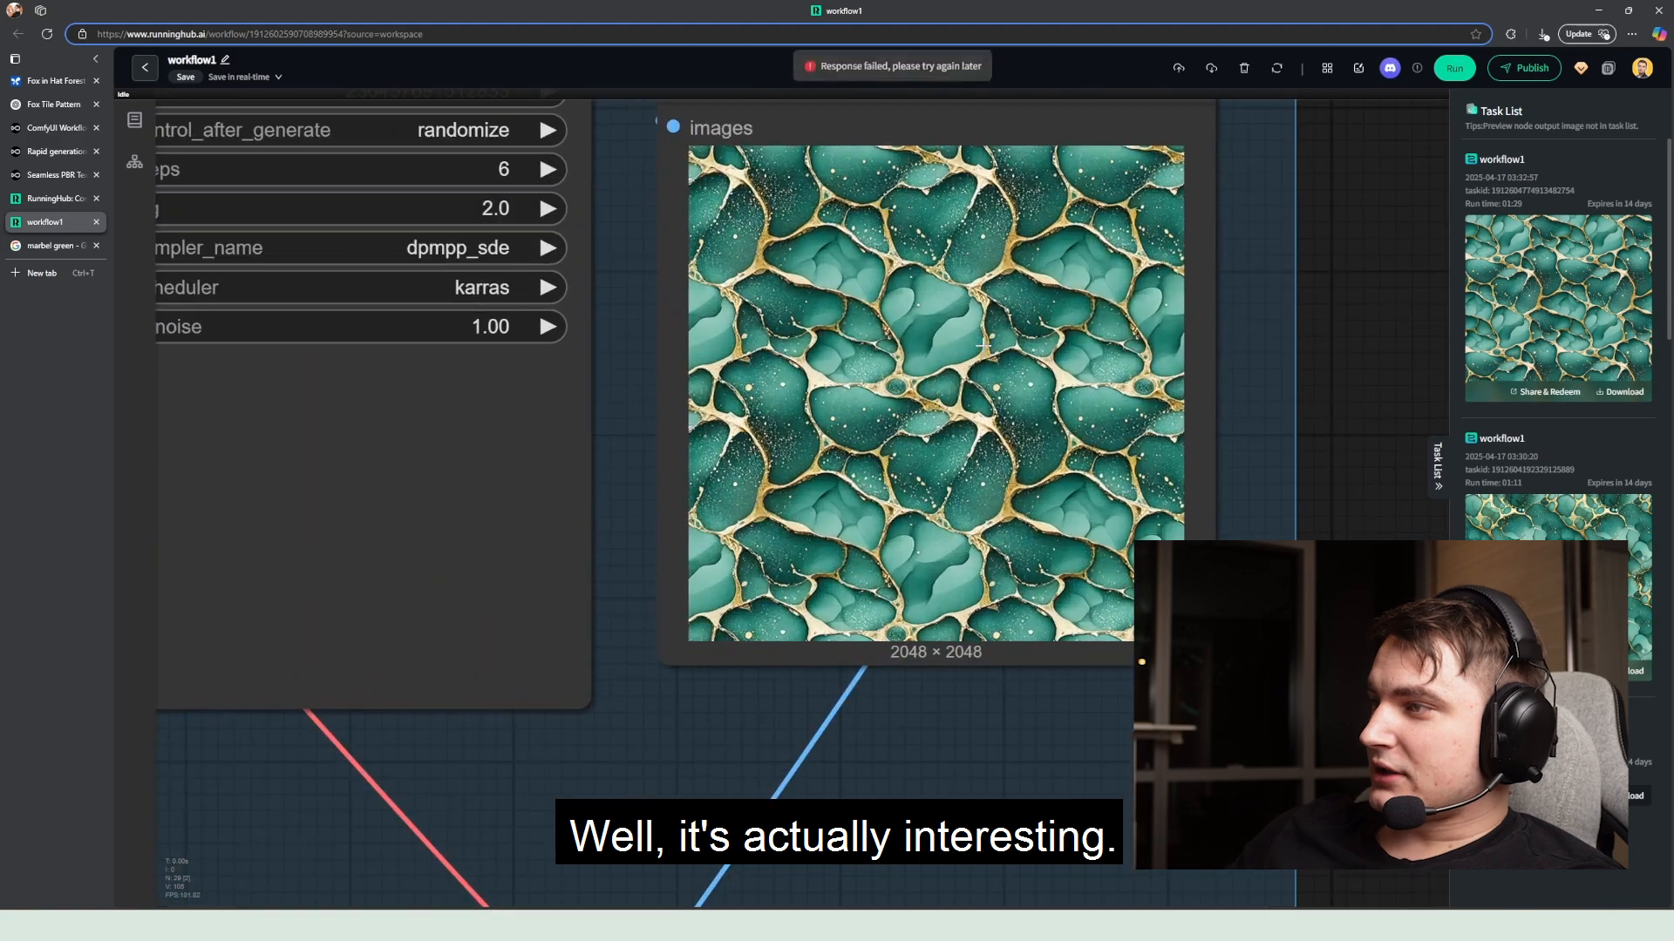
pyautogui.scroll(-3, 994, 353)
pyautogui.scroll(4, 921, 354)
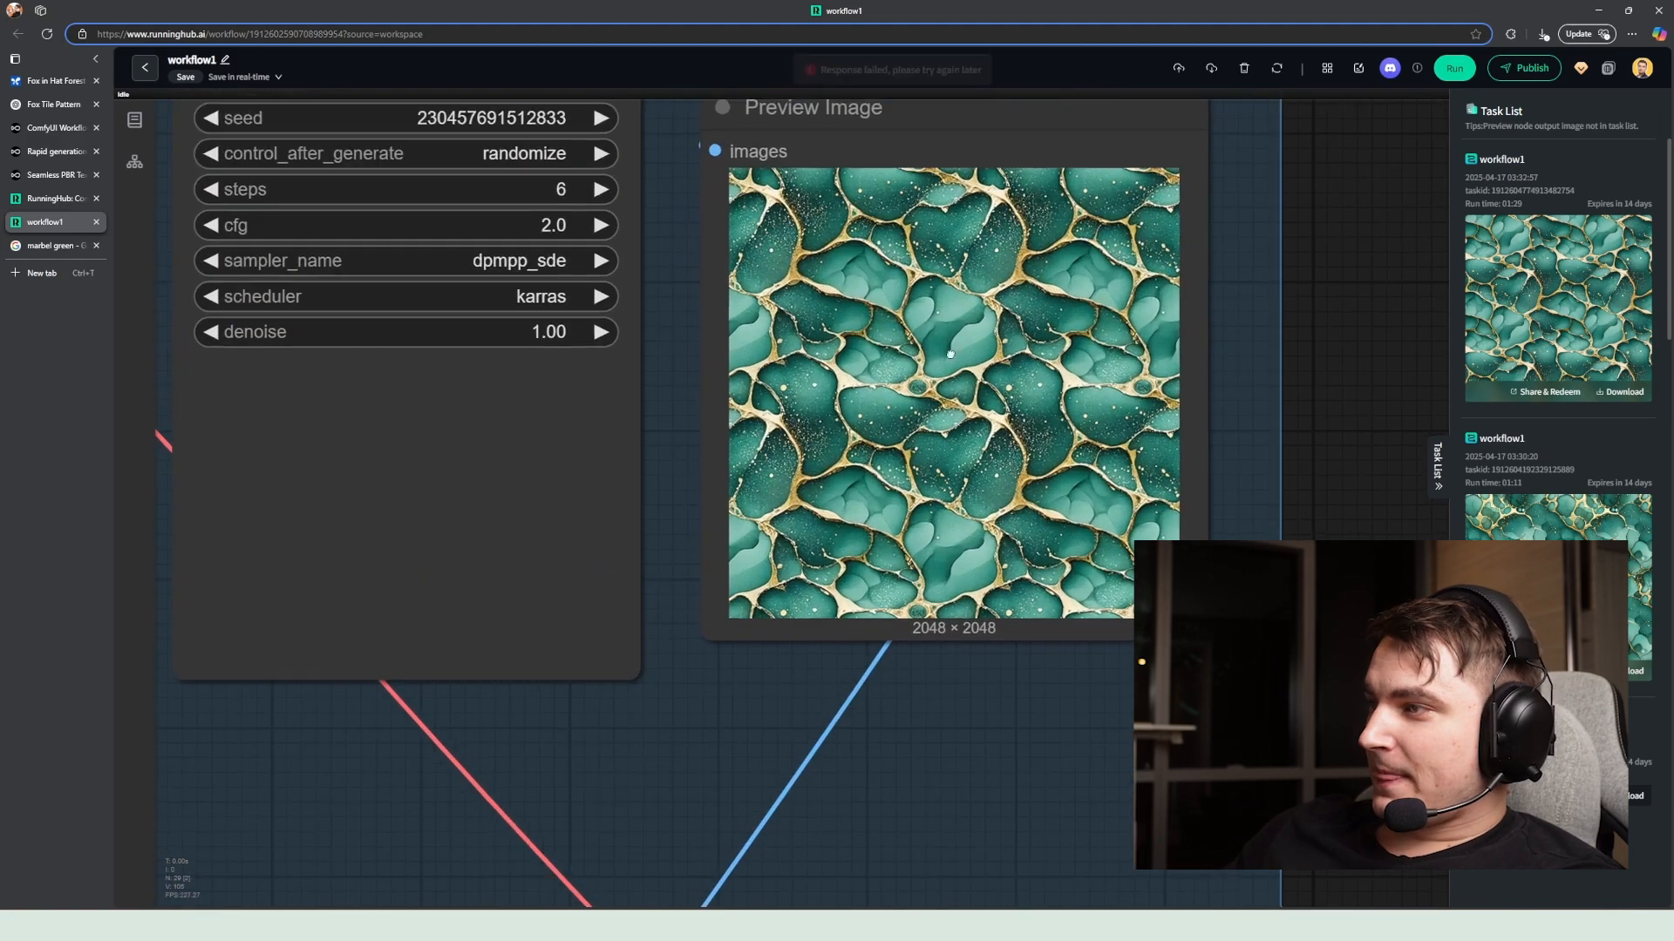
pyautogui.scroll(-3, 931, 436)
pyautogui.scroll(5, 934, 446)
pyautogui.scroll(-8, 934, 447)
pyautogui.moveTo(406, 364); pyautogui.dragTo(1187, 411)
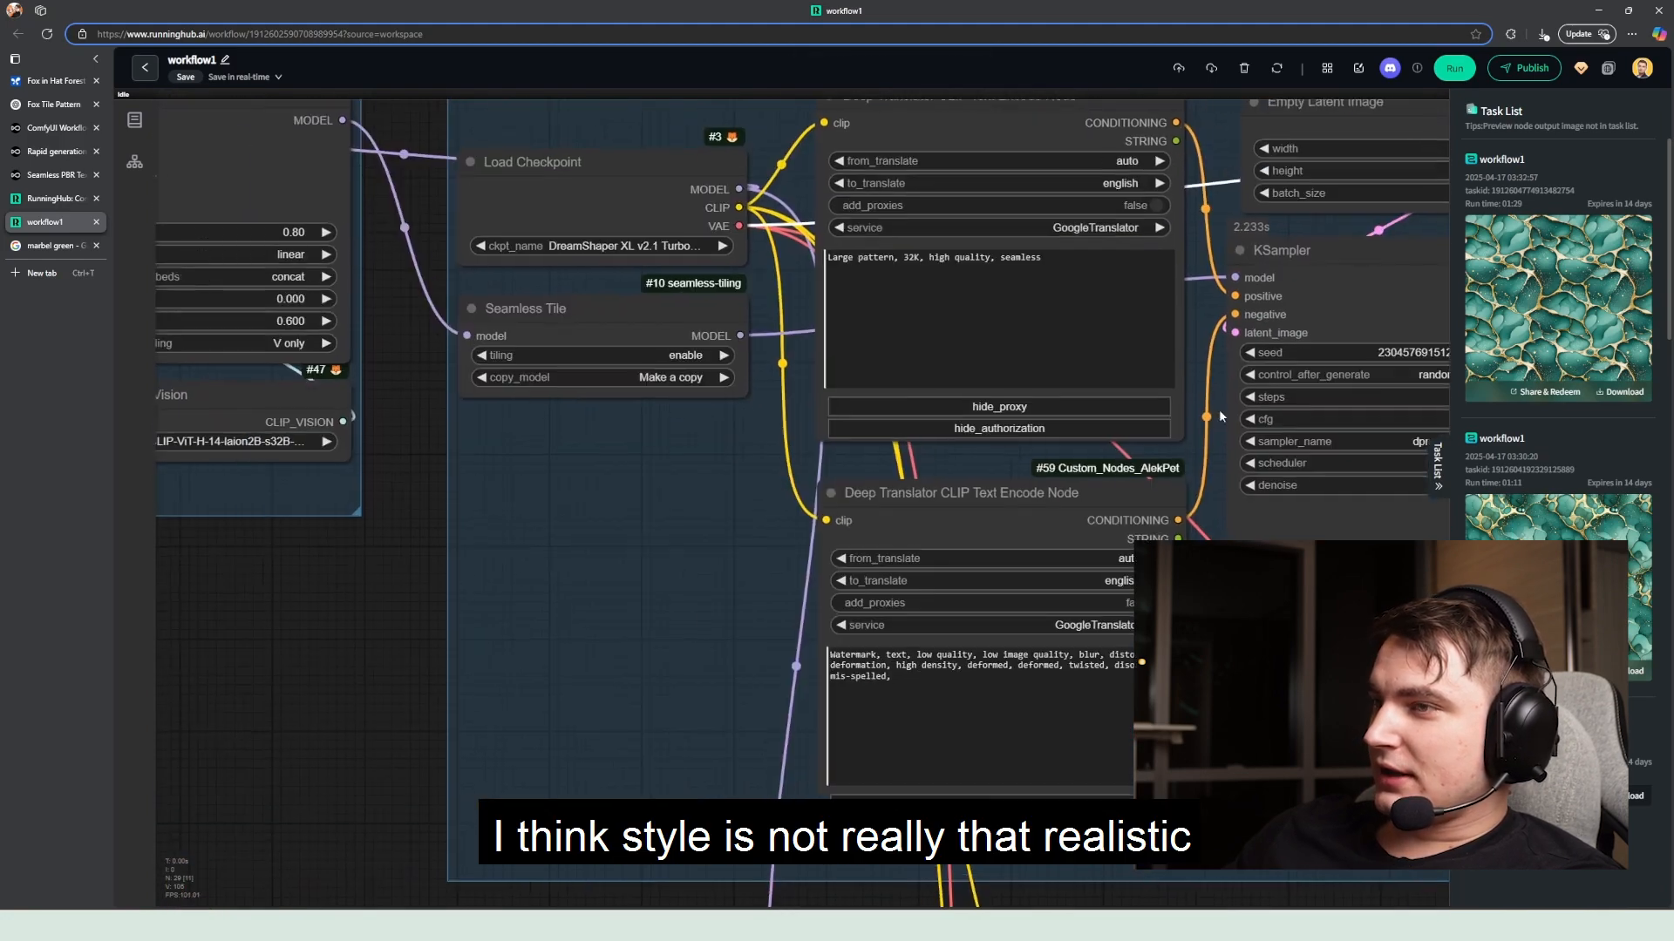
pyautogui.moveTo(624, 392); pyautogui.dragTo(403, 322)
pyautogui.moveTo(1264, 392); pyautogui.dragTo(675, 344)
pyautogui.scroll(6, 896, 362)
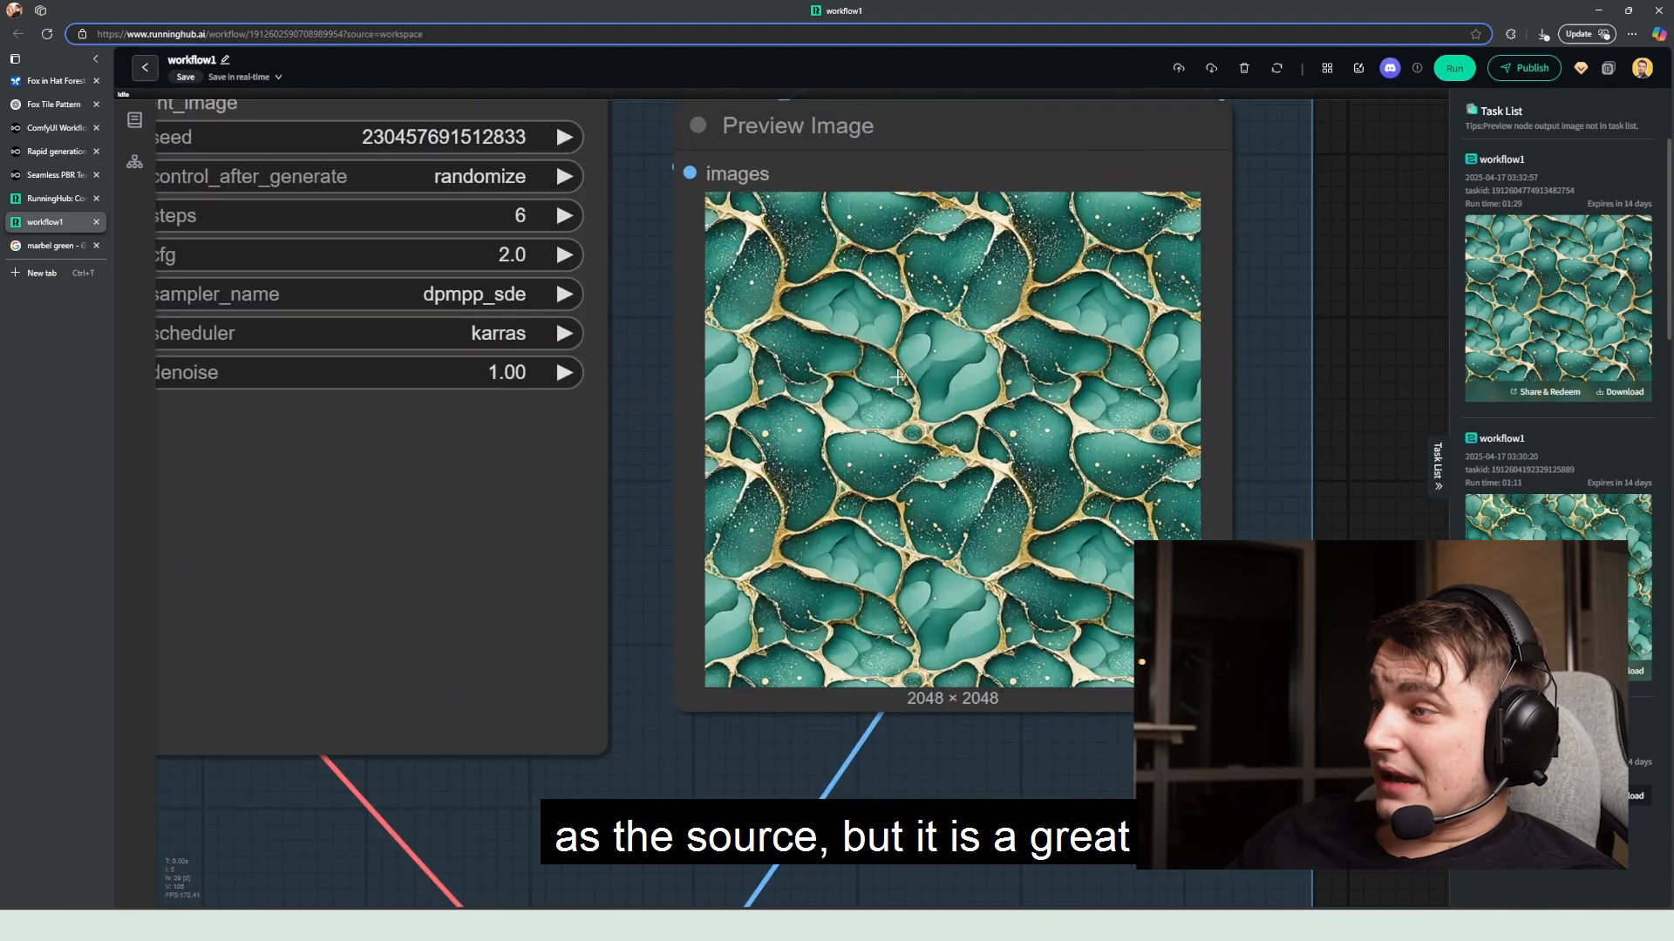
# Step: Follow the Repair seams group to the end of the workflow and inspect the tiled texture for visible seams
pyautogui.scroll(-7, 897, 377)
pyautogui.moveTo(748, 601); pyautogui.dragTo(990, 299)
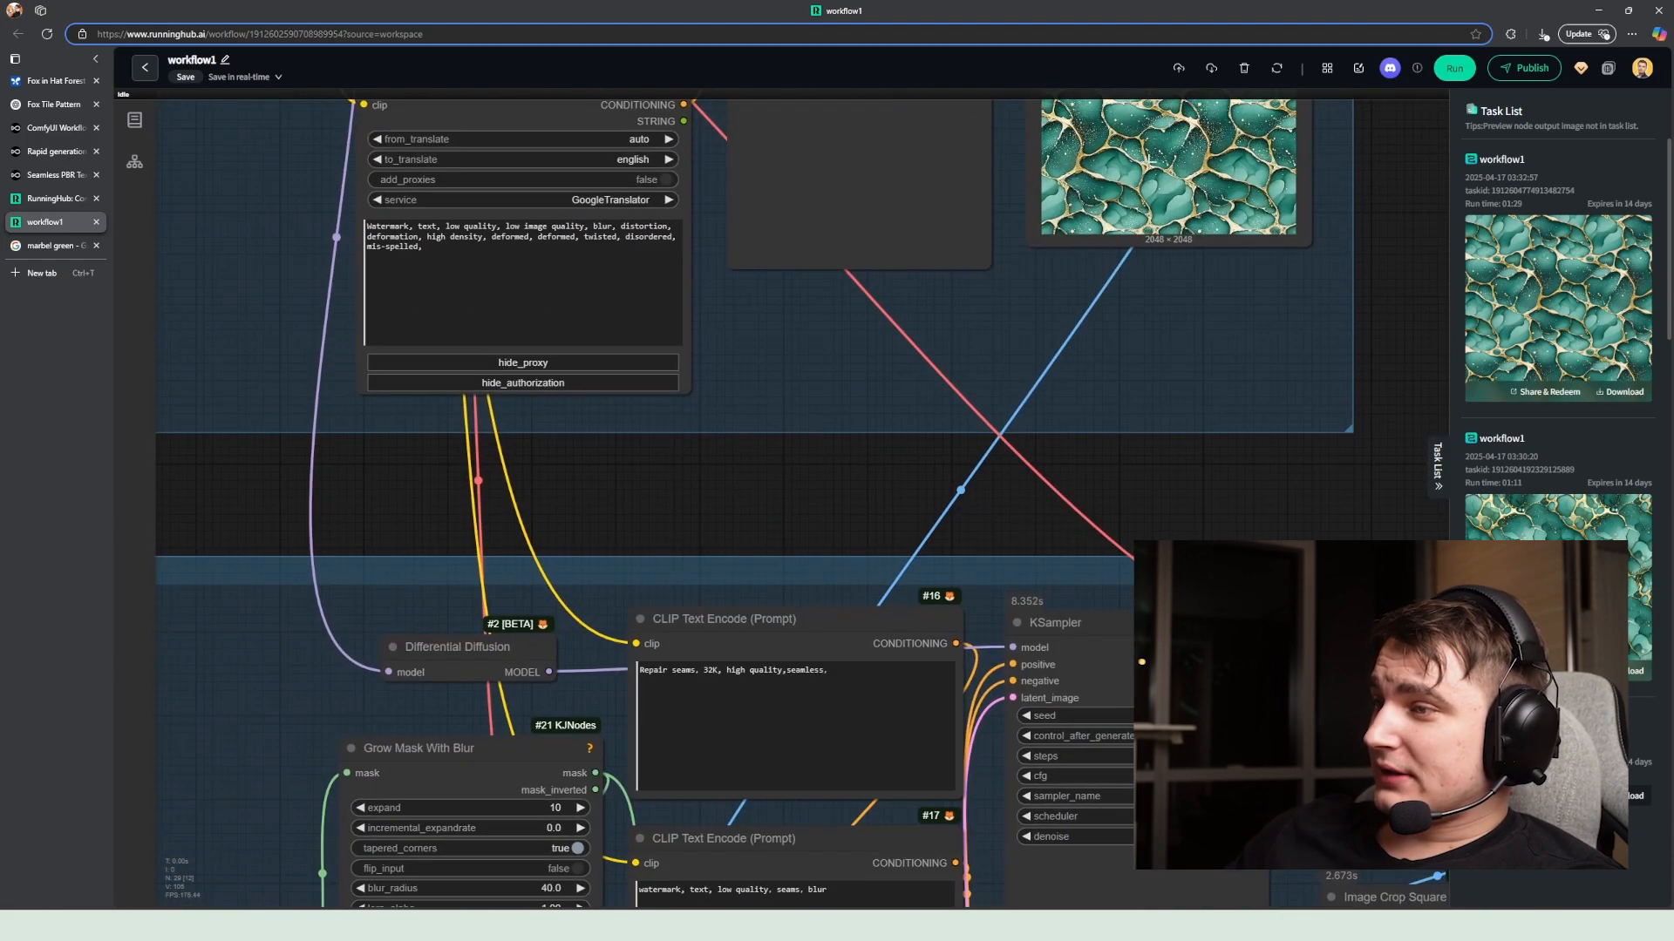
pyautogui.scroll(-5, 990, 299)
pyautogui.moveTo(882, 470); pyautogui.dragTo(1054, 325)
pyautogui.scroll(4, 615, 379)
pyautogui.moveTo(1229, 417); pyautogui.dragTo(754, 305)
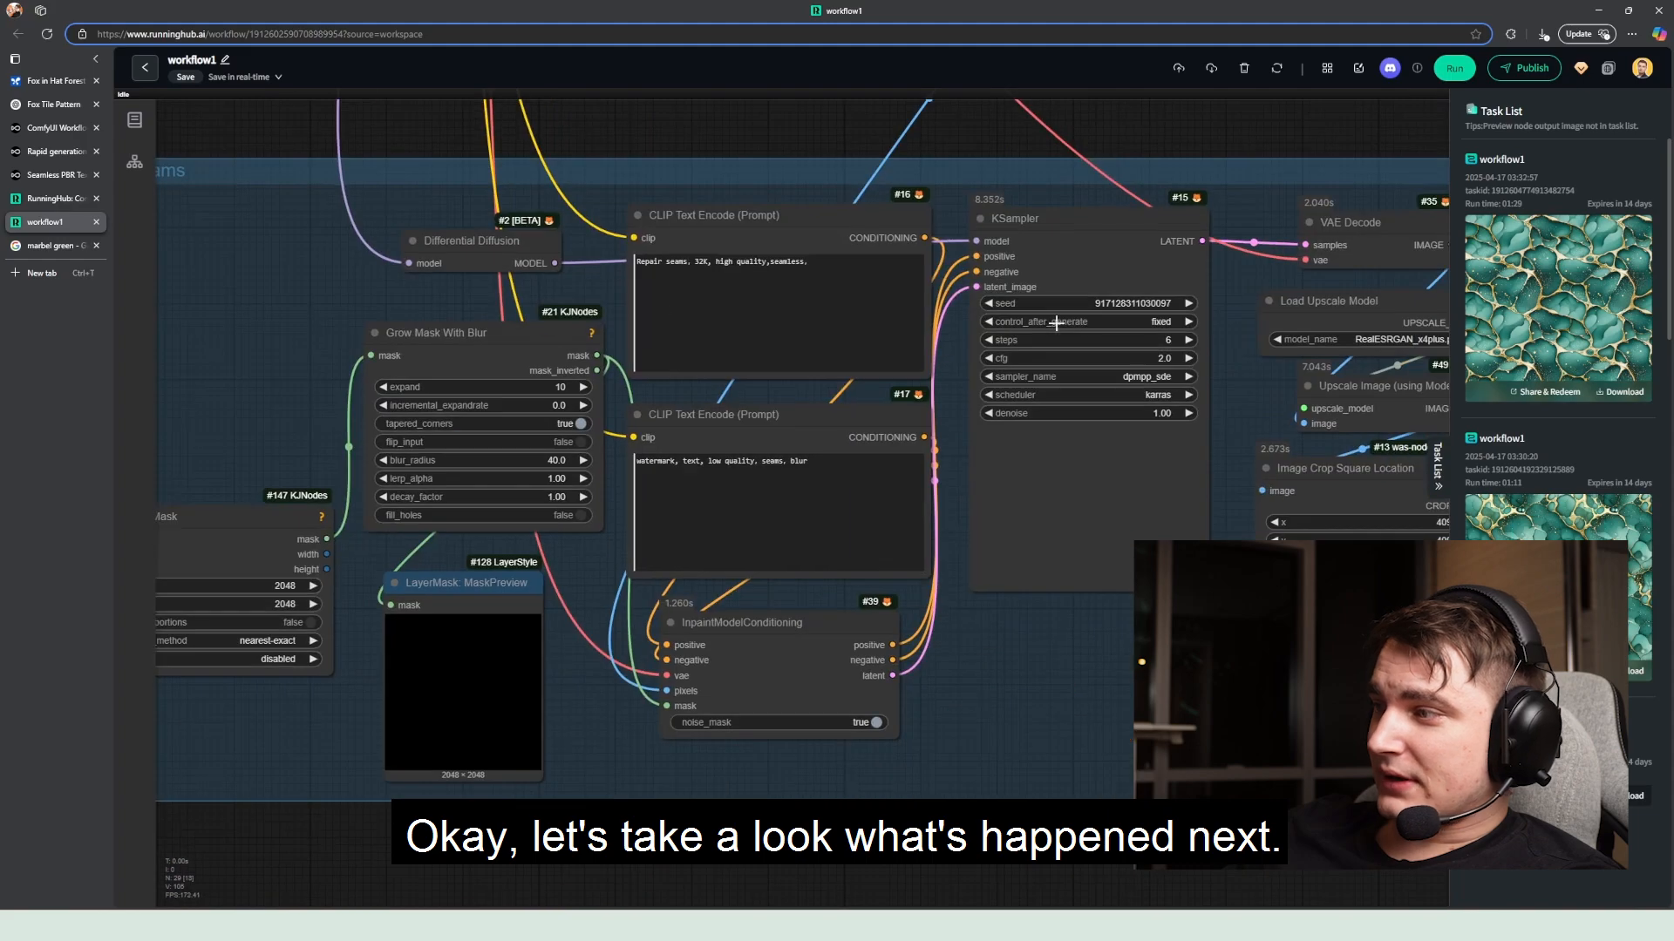
pyautogui.moveTo(1282, 341); pyautogui.dragTo(705, 328)
pyautogui.moveTo(1086, 340); pyautogui.dragTo(652, 381)
pyautogui.moveTo(930, 377); pyautogui.dragTo(538, 358)
pyautogui.scroll(6, 863, 377)
pyautogui.scroll(4, 811, 366)
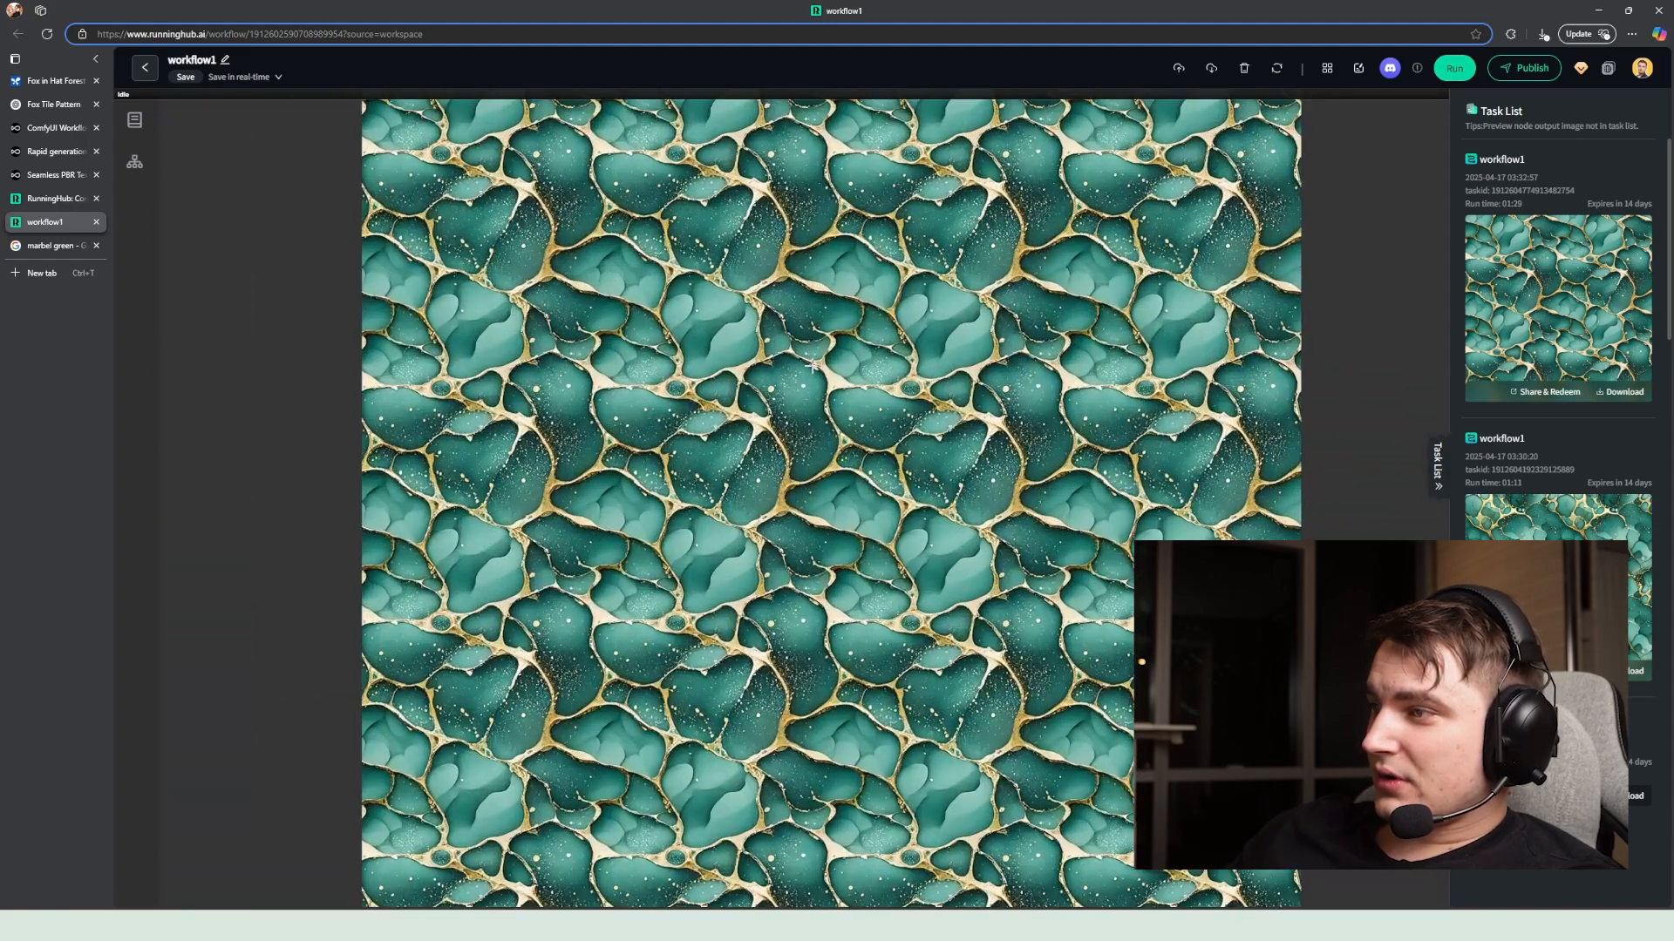
pyautogui.scroll(-5, 812, 366)
pyautogui.moveTo(812, 367); pyautogui.dragTo(1173, 470)
# Step: Switch to Blender and inspect the ComfyUI marble texture tiled across the plane
pyautogui.moveTo(370, 254); pyautogui.dragTo(345, 295)
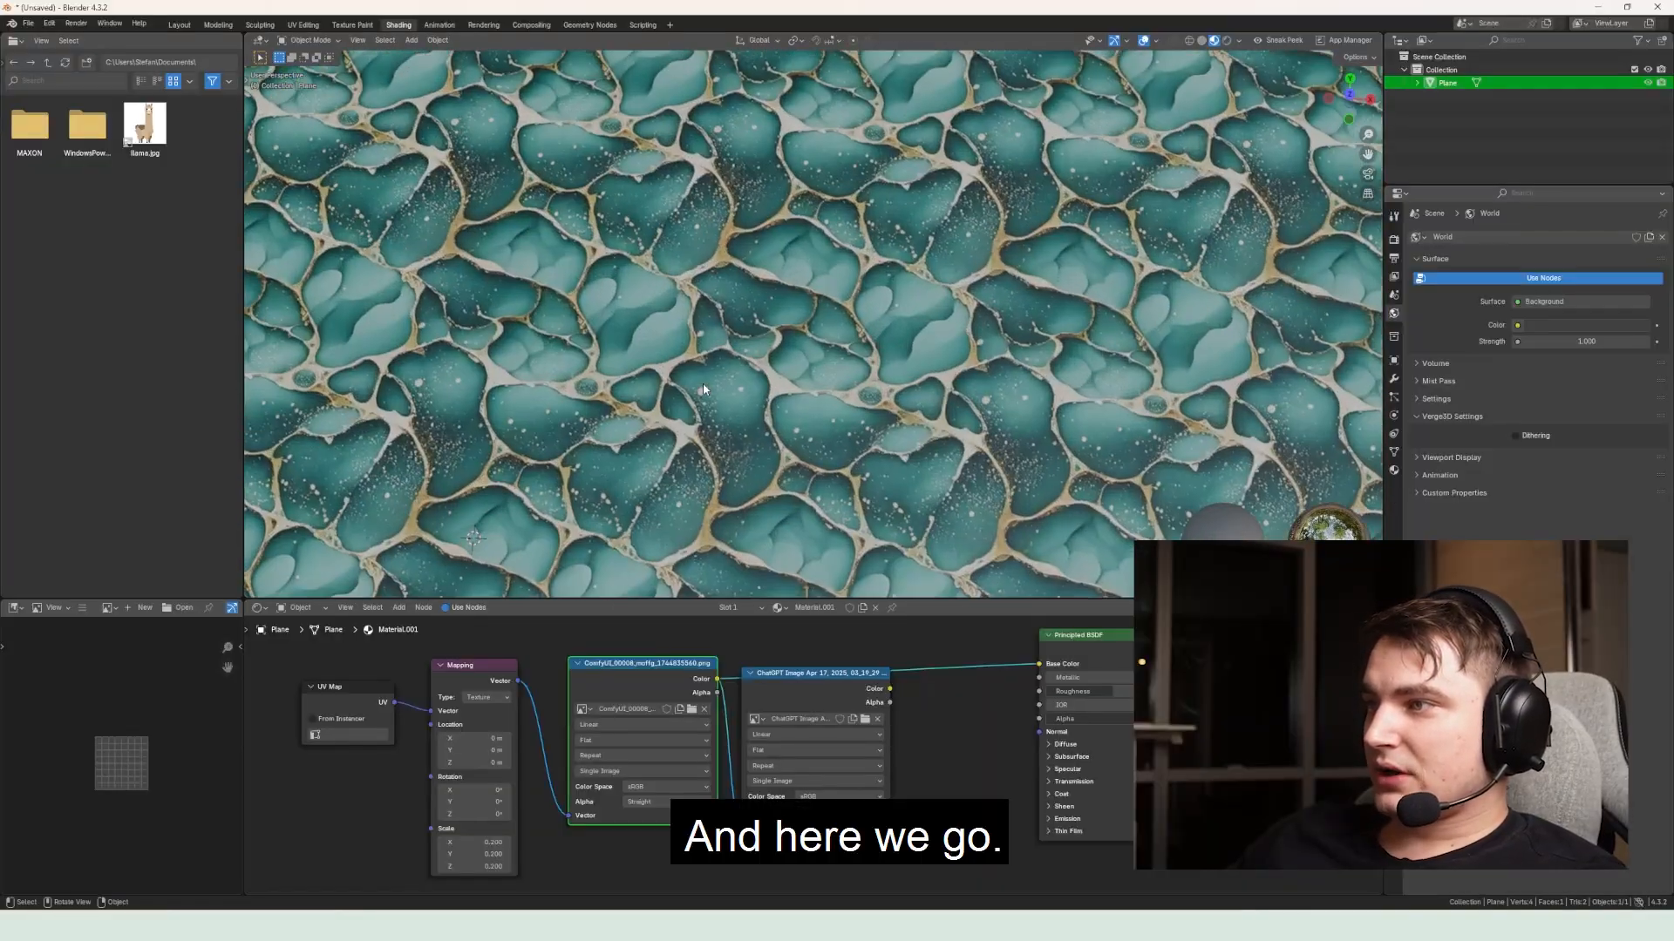
pyautogui.moveTo(703, 389); pyautogui.dragTo(868, 301)
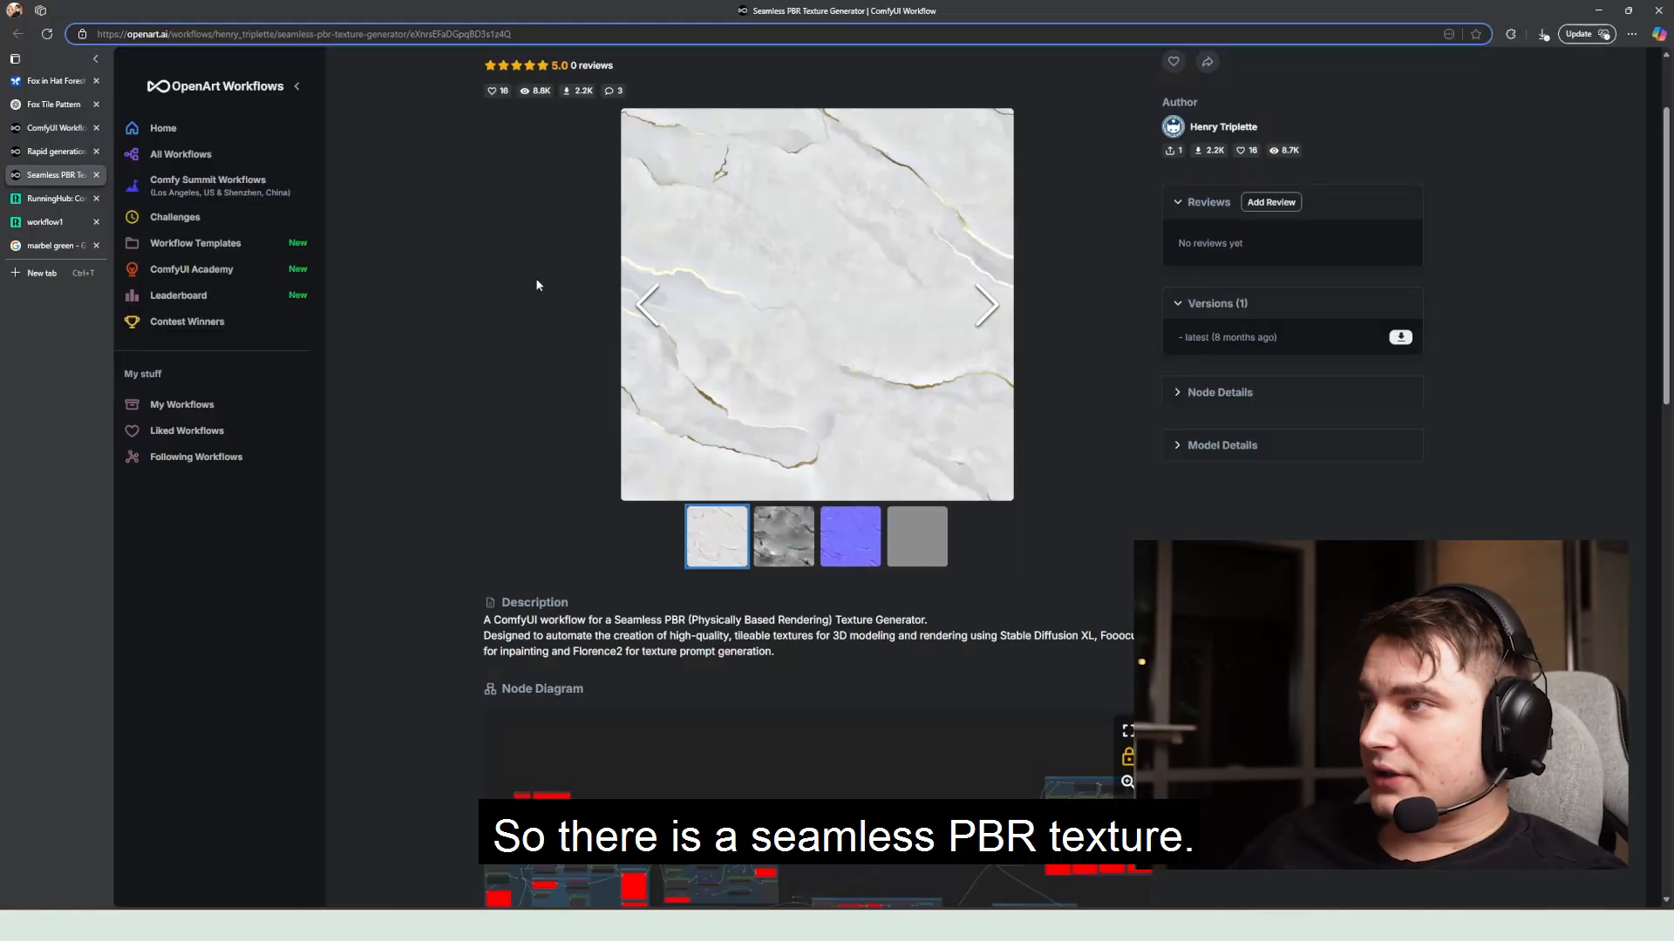
# Step: Switch to the OpenArt page in the browser and download the Seamless PBR Texture Generator workflow
pyautogui.scroll(1, 537, 285)
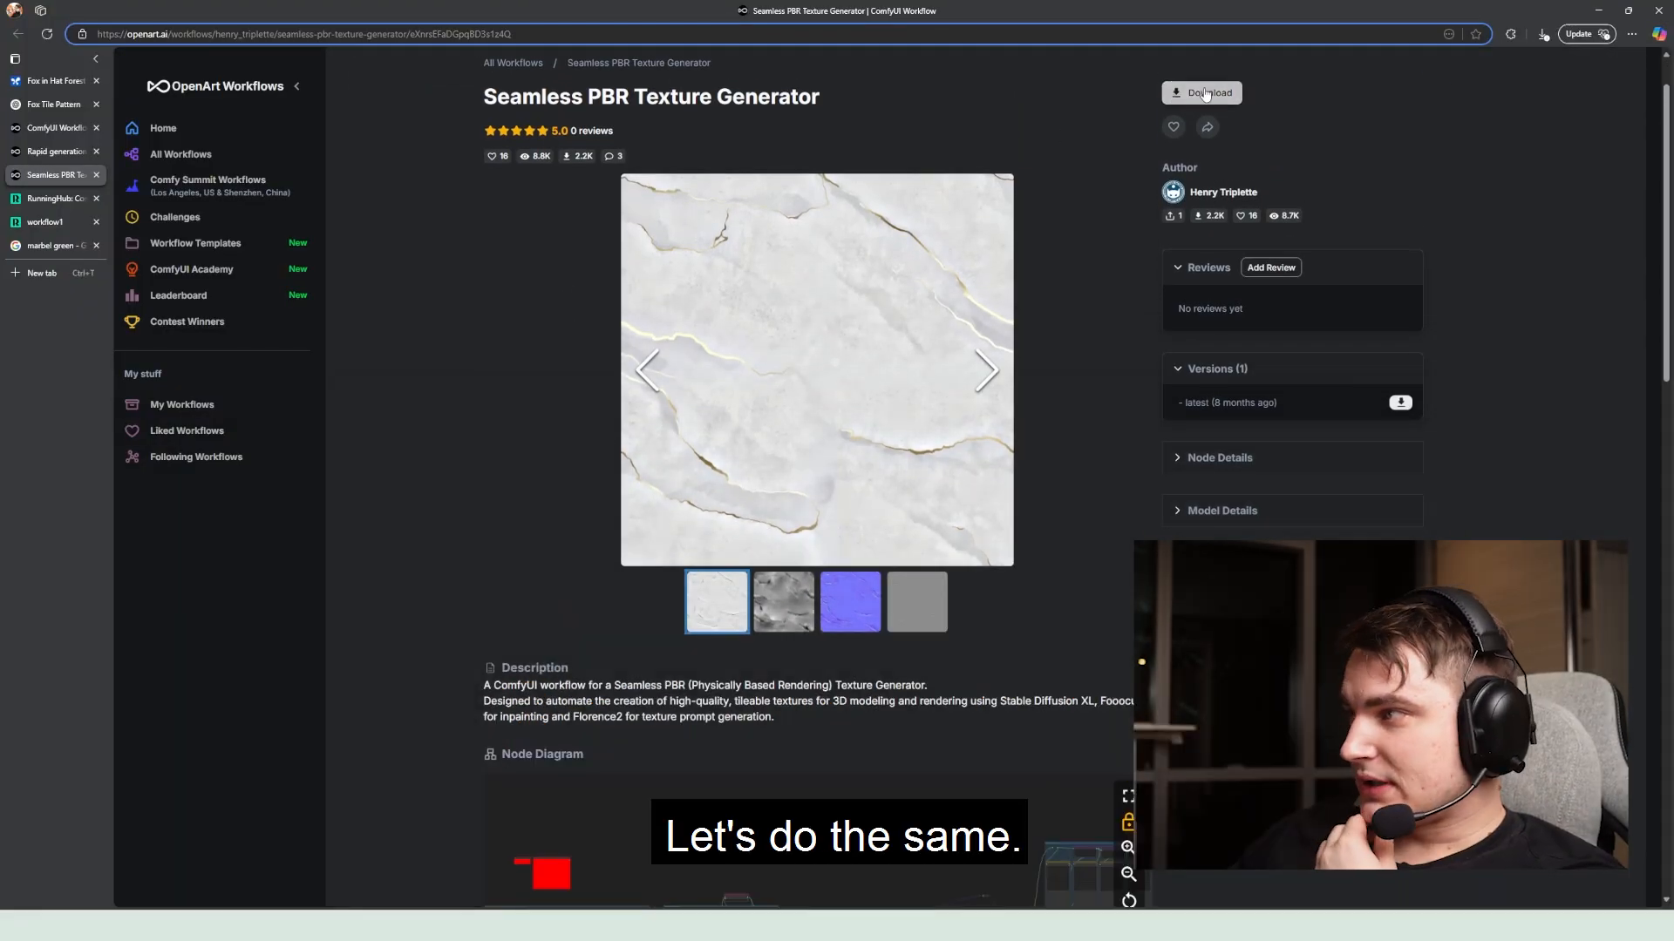
pyautogui.click(1201, 93)
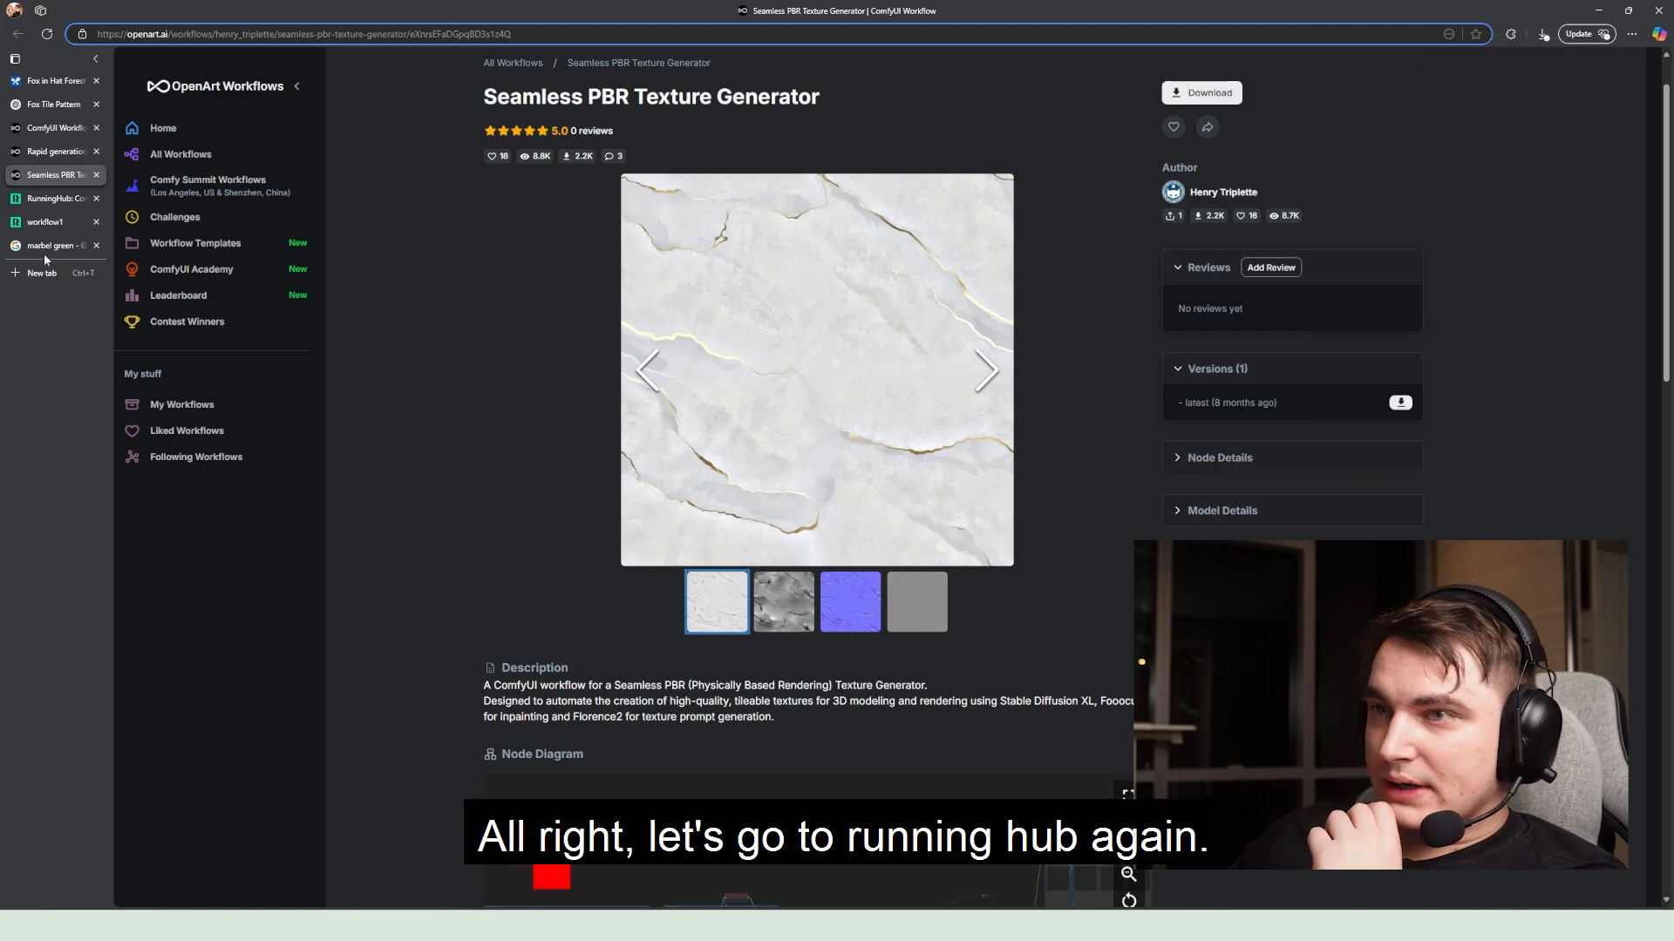
# Step: Return to the RunningHub workspace, close the workflow1 tab and bring up workflow2
pyautogui.click(53, 199)
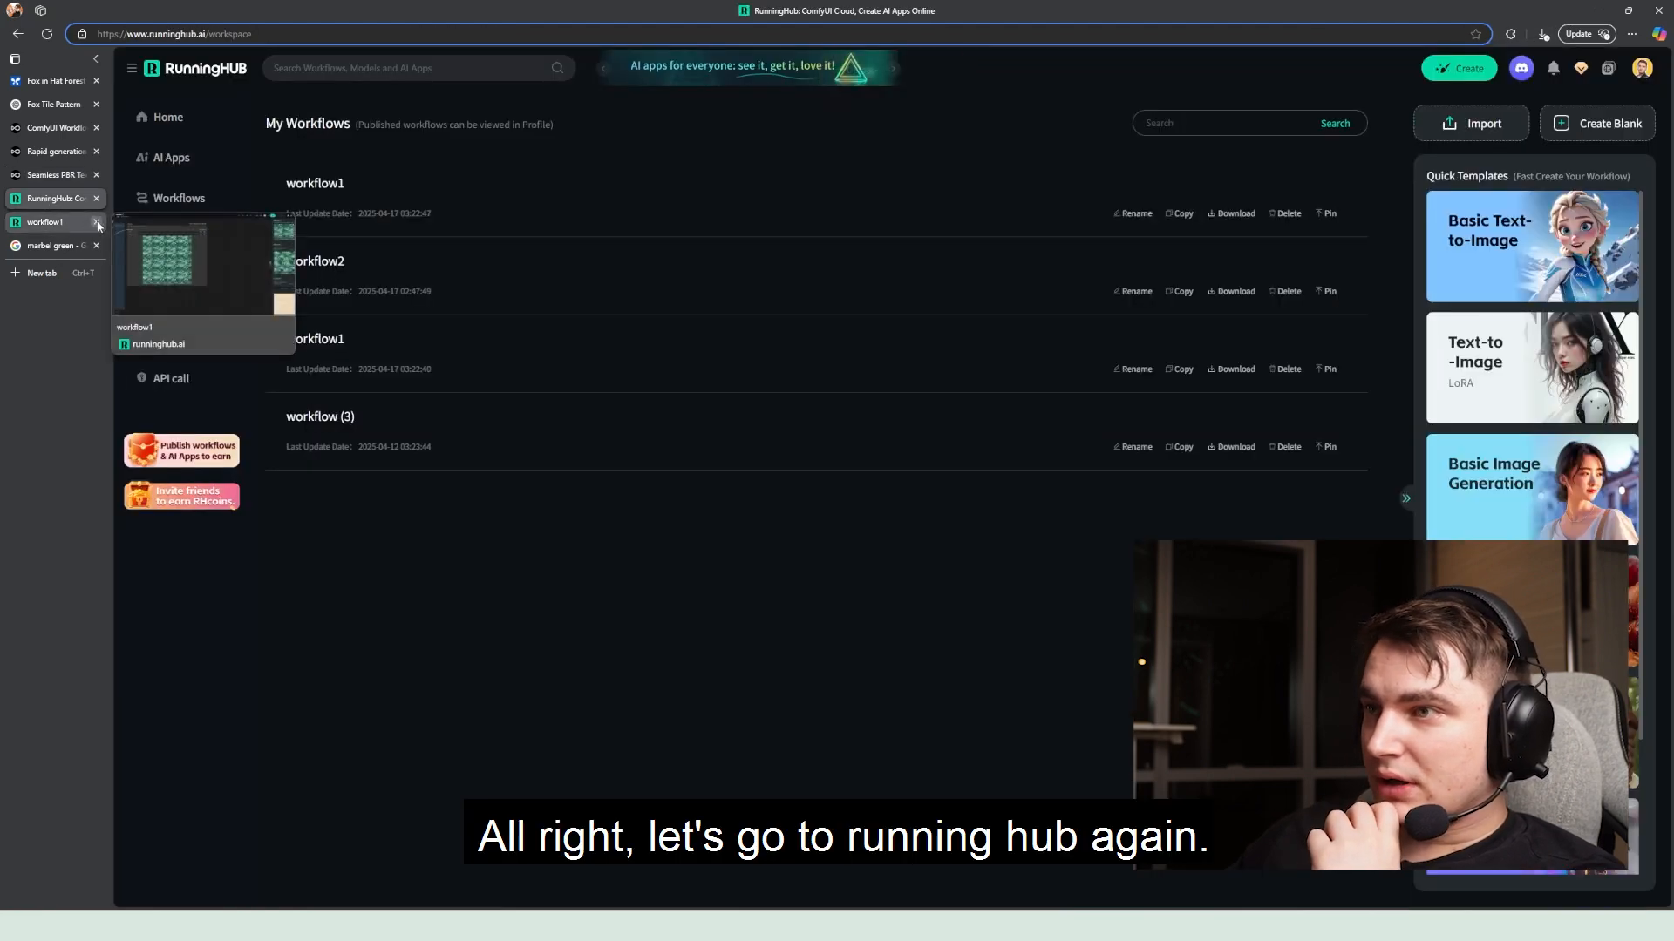
pyautogui.click(95, 222)
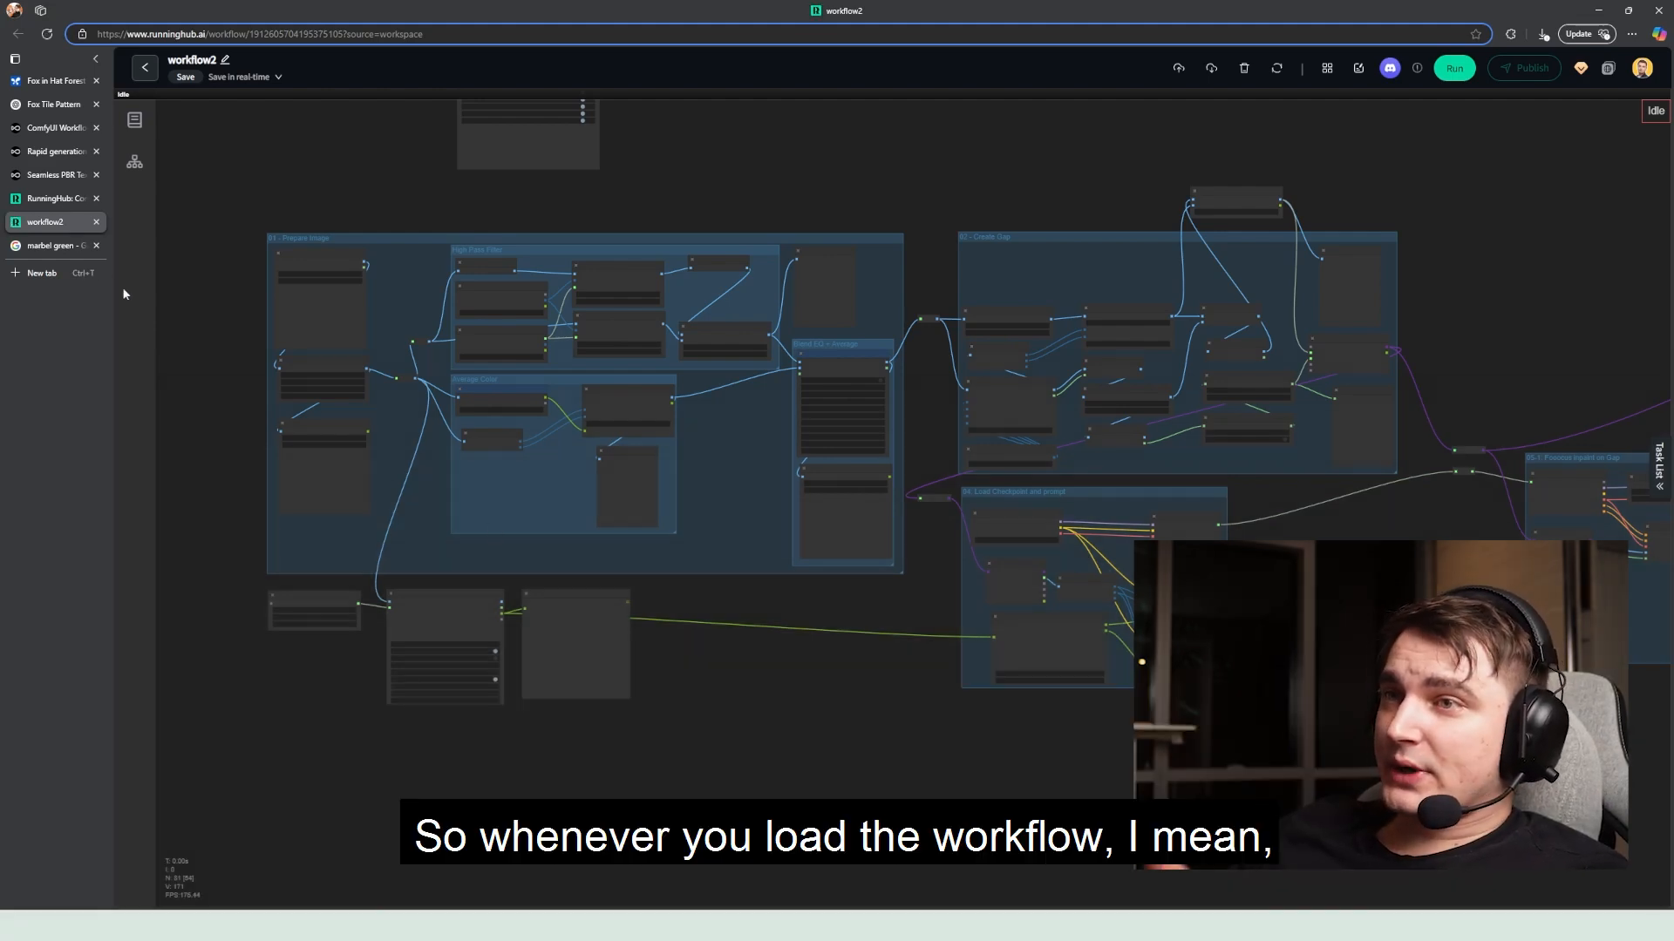
# Step: Examine the nodes of workflow2 and its Load Image input in the 01 - Prepare Image group
pyautogui.scroll(5, 680, 598)
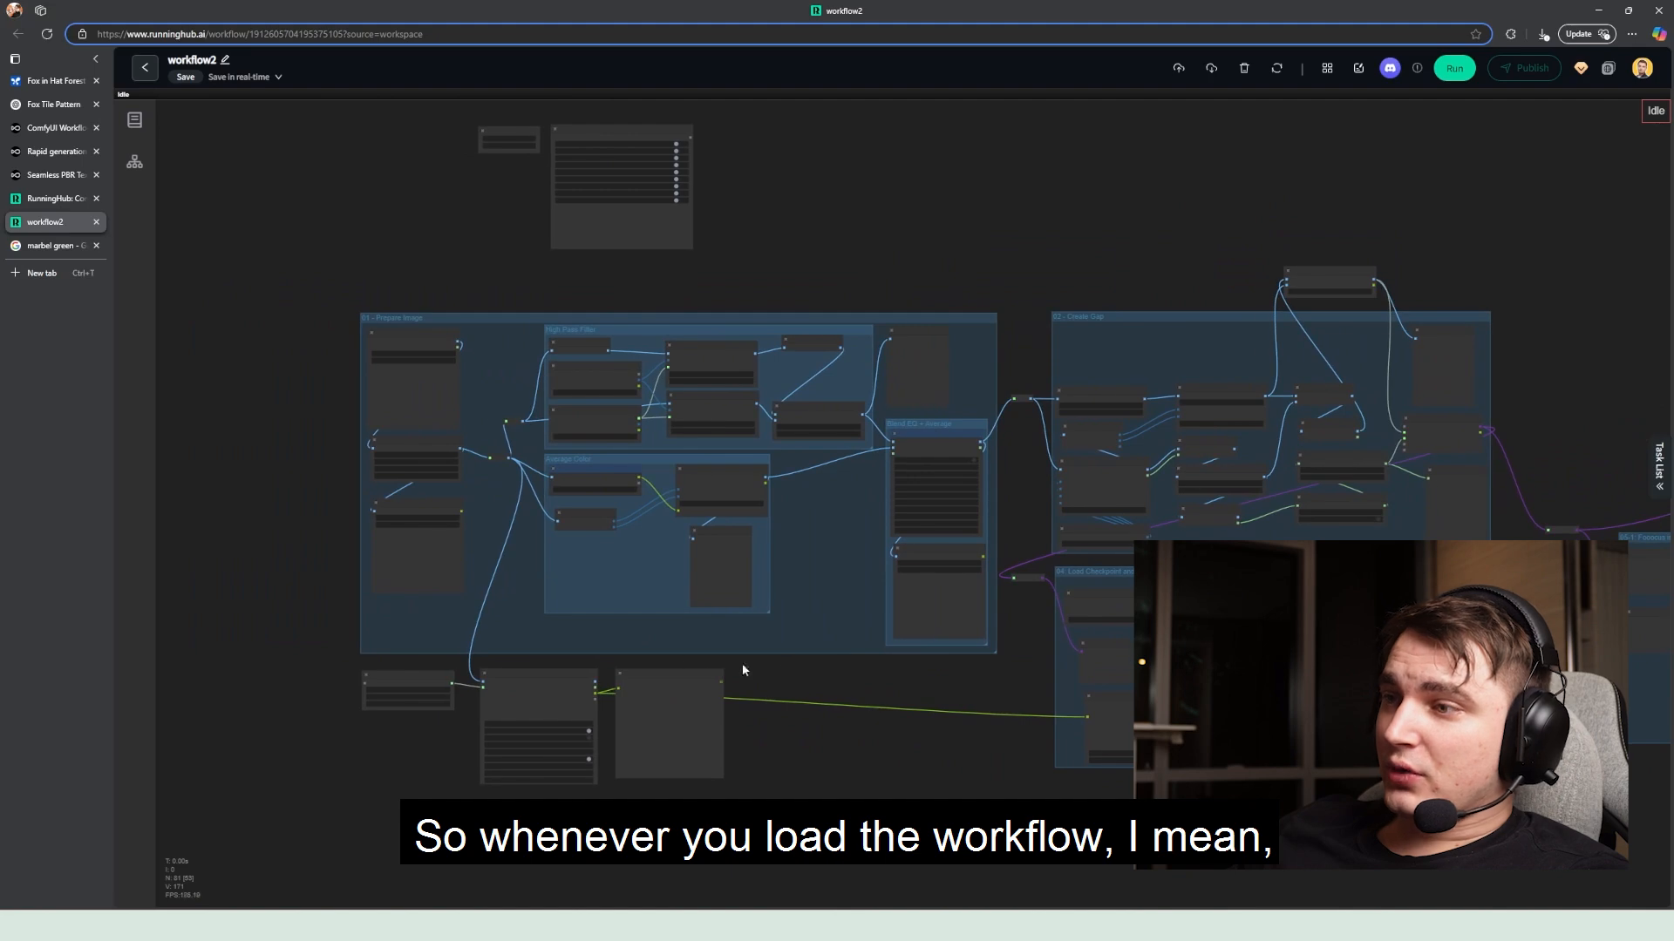
pyautogui.scroll(-5, 652, 642)
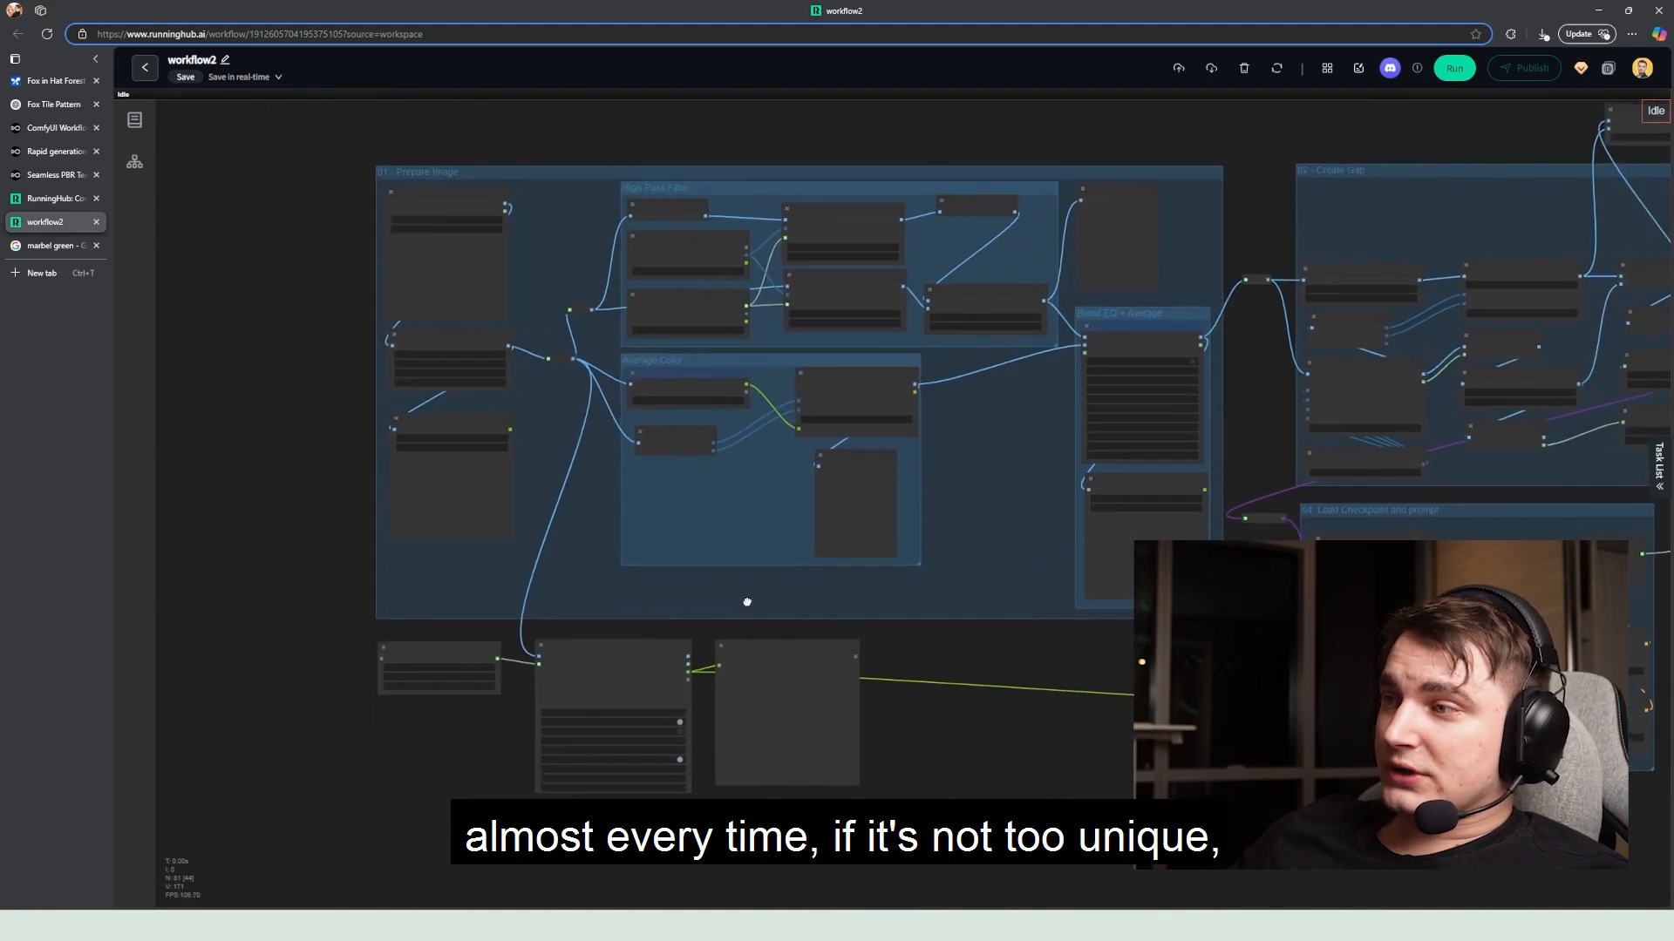
pyautogui.scroll(2, 726, 597)
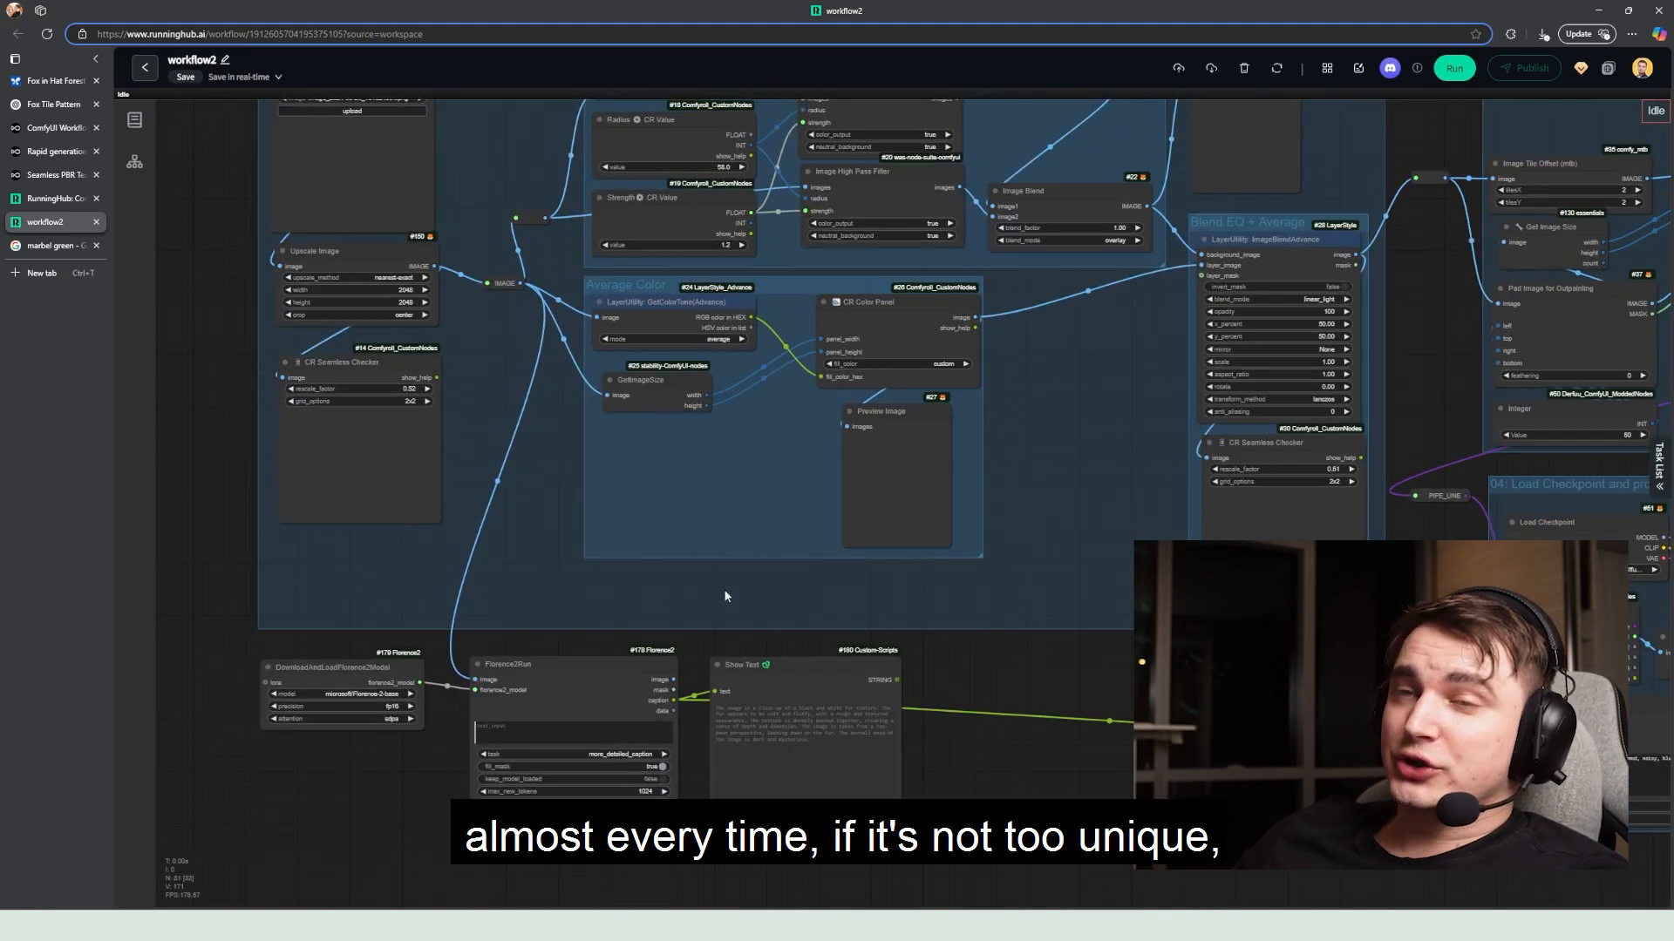
pyautogui.scroll(-2, 720, 577)
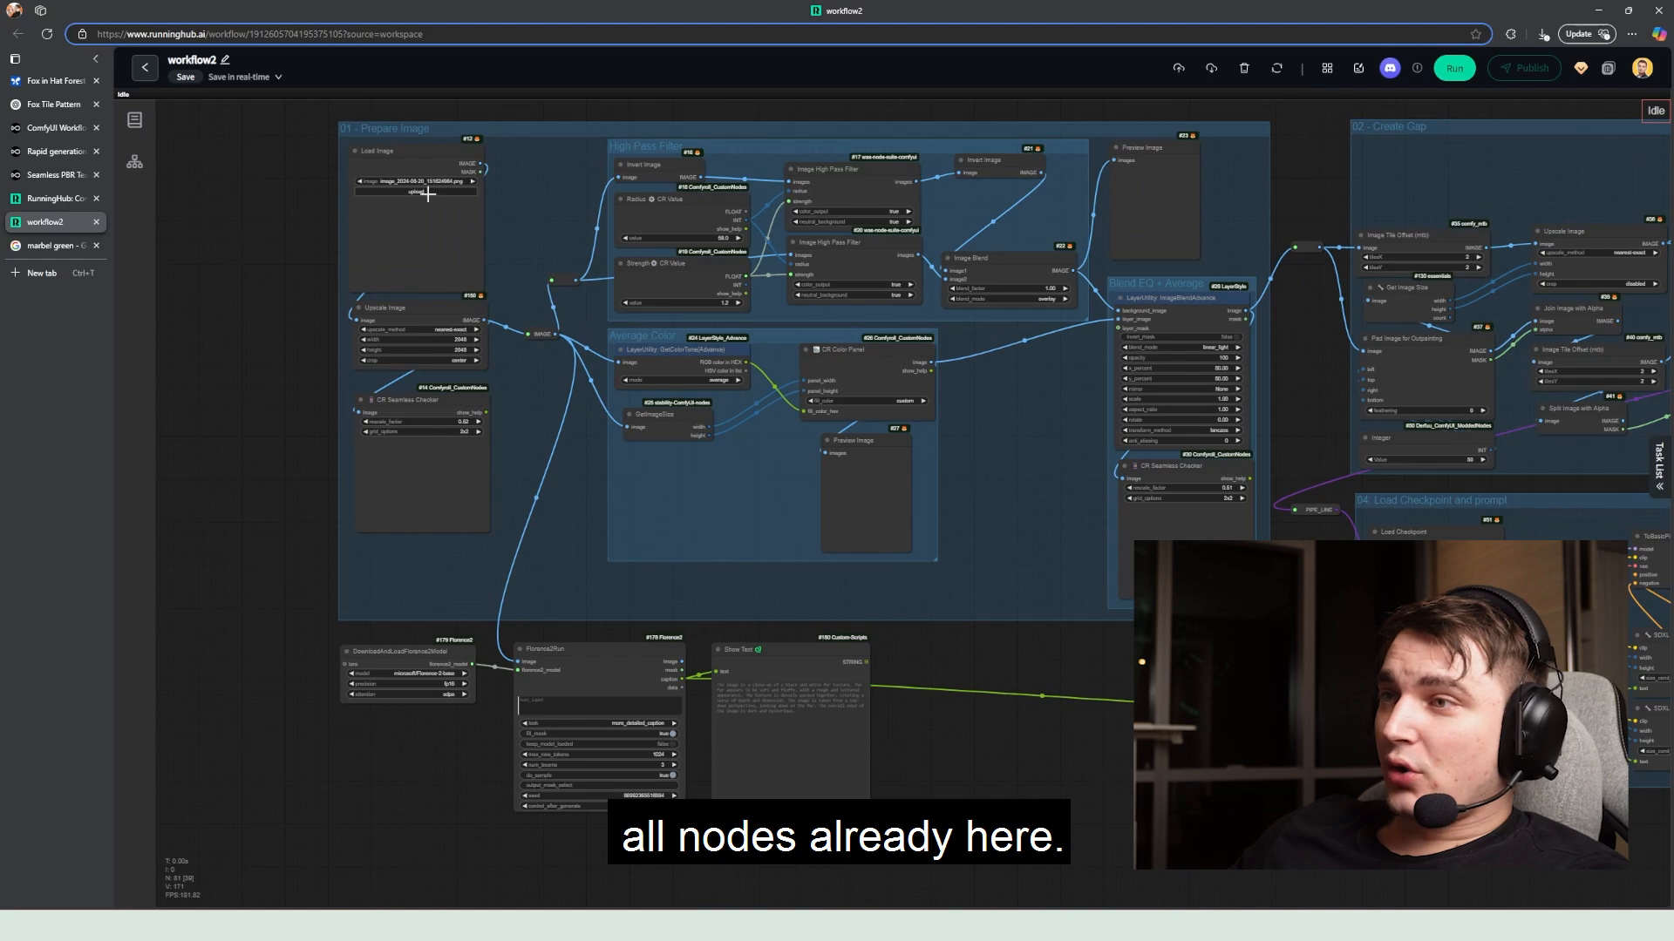
pyautogui.moveTo(1404, 550); pyautogui.dragTo(853, 528)
pyautogui.moveTo(1300, 527); pyautogui.dragTo(677, 531)
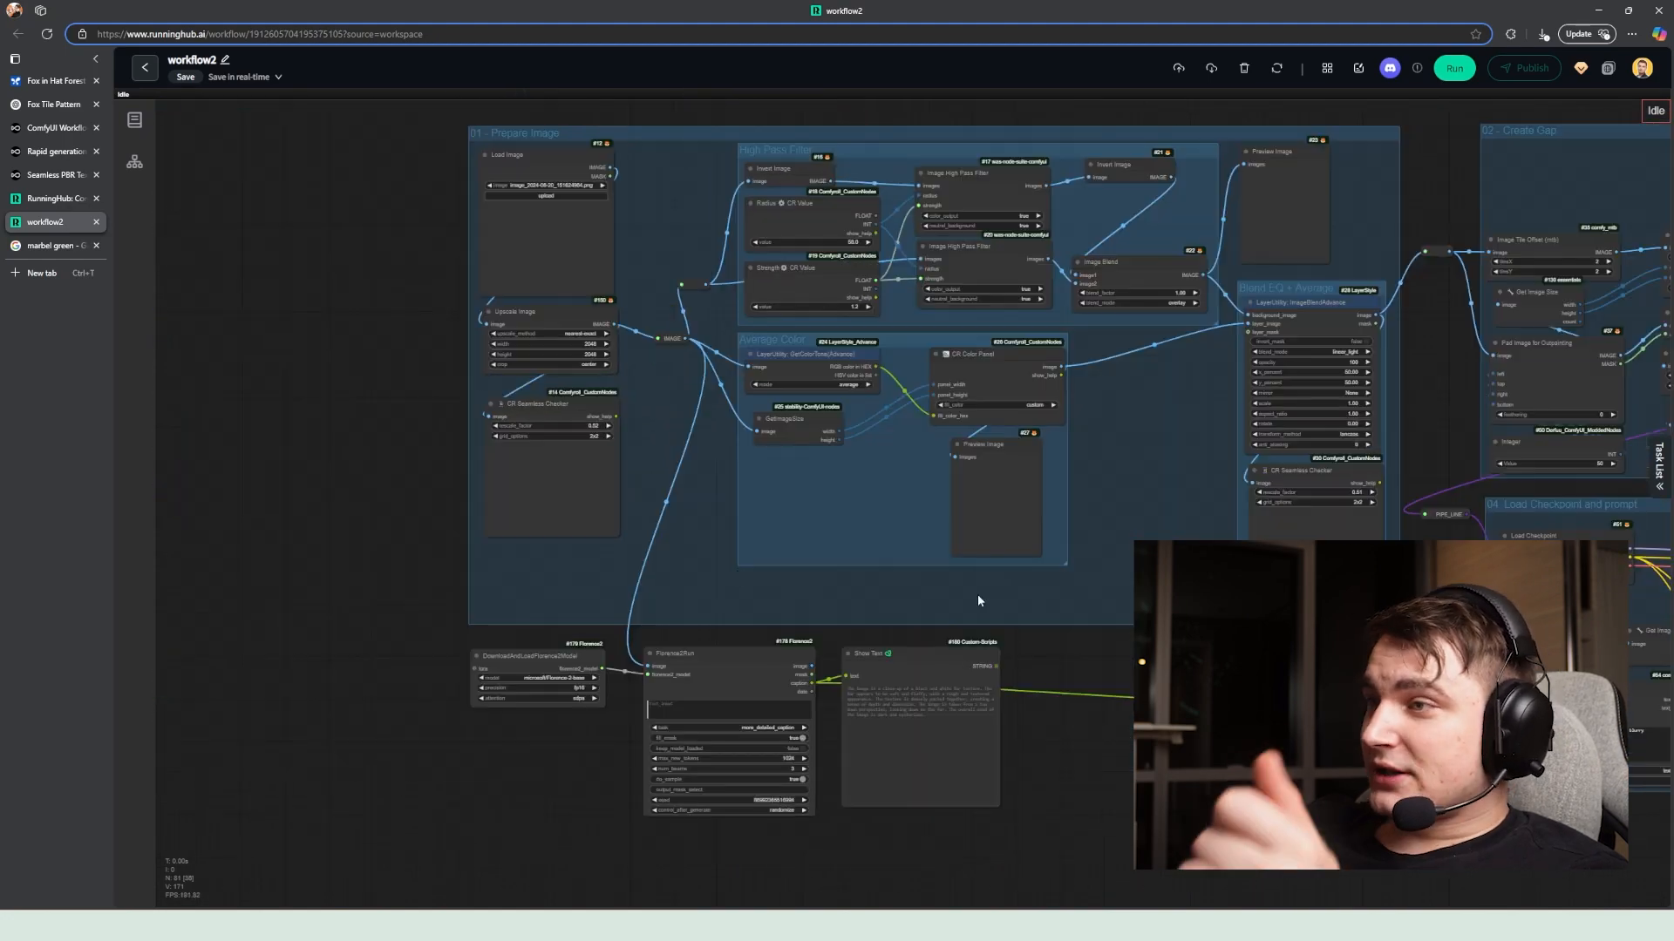
pyautogui.moveTo(658, 541); pyautogui.dragTo(635, 710)
pyautogui.scroll(7, 585, 426)
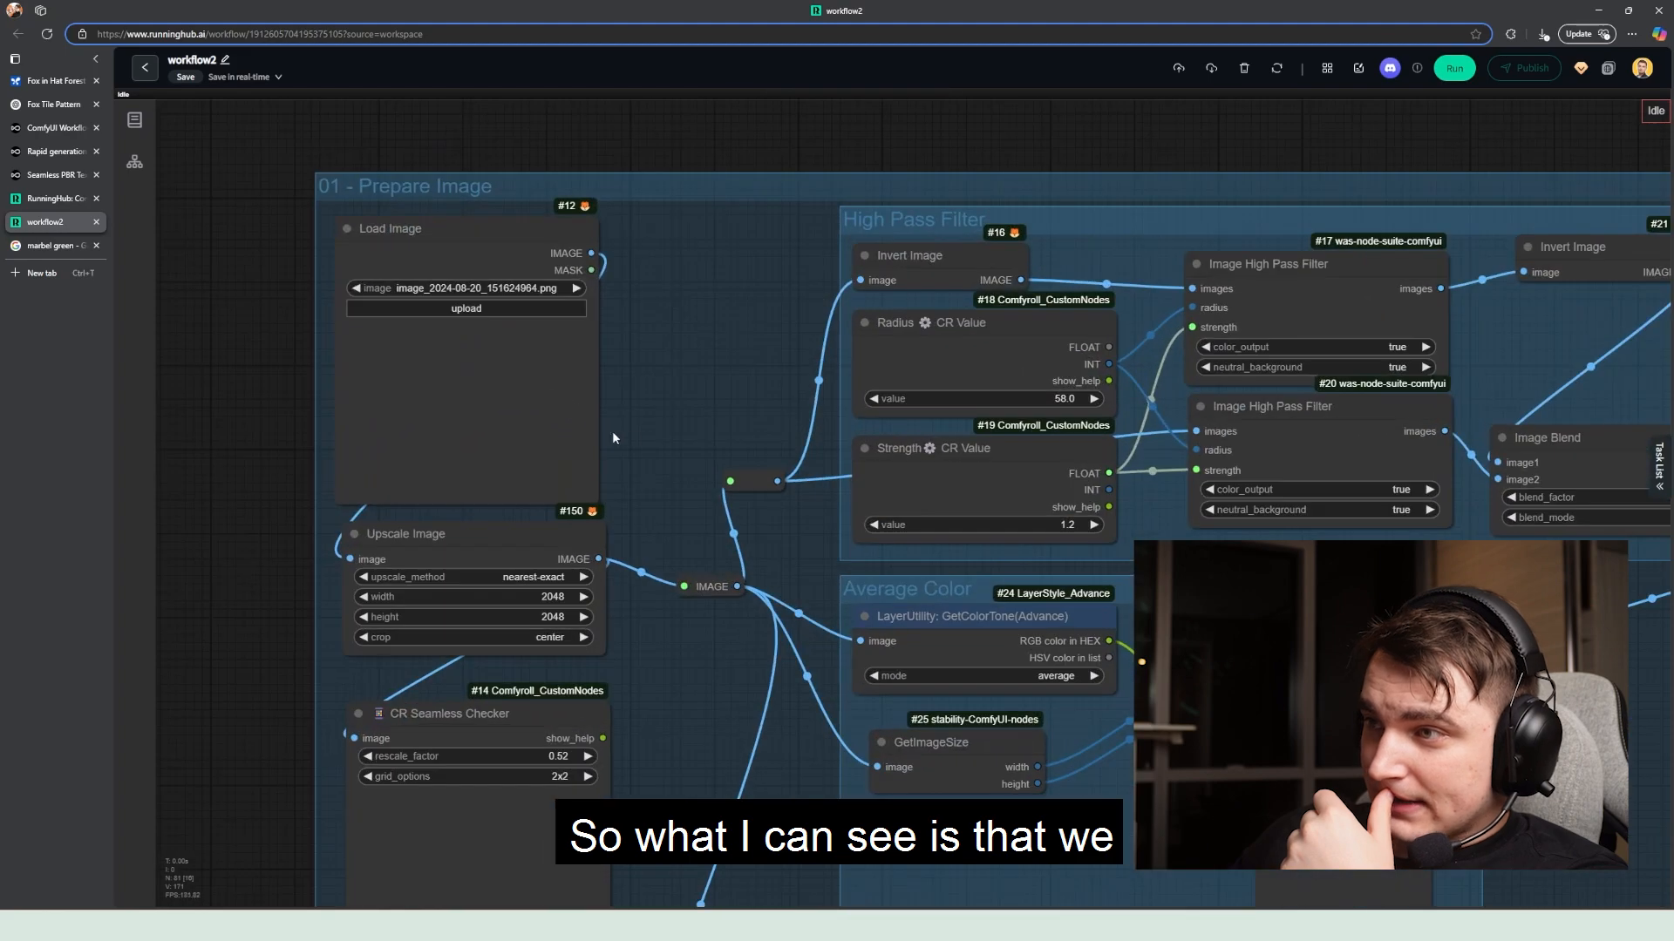
pyautogui.scroll(-6, 649, 445)
pyautogui.moveTo(652, 451); pyautogui.dragTo(721, 381)
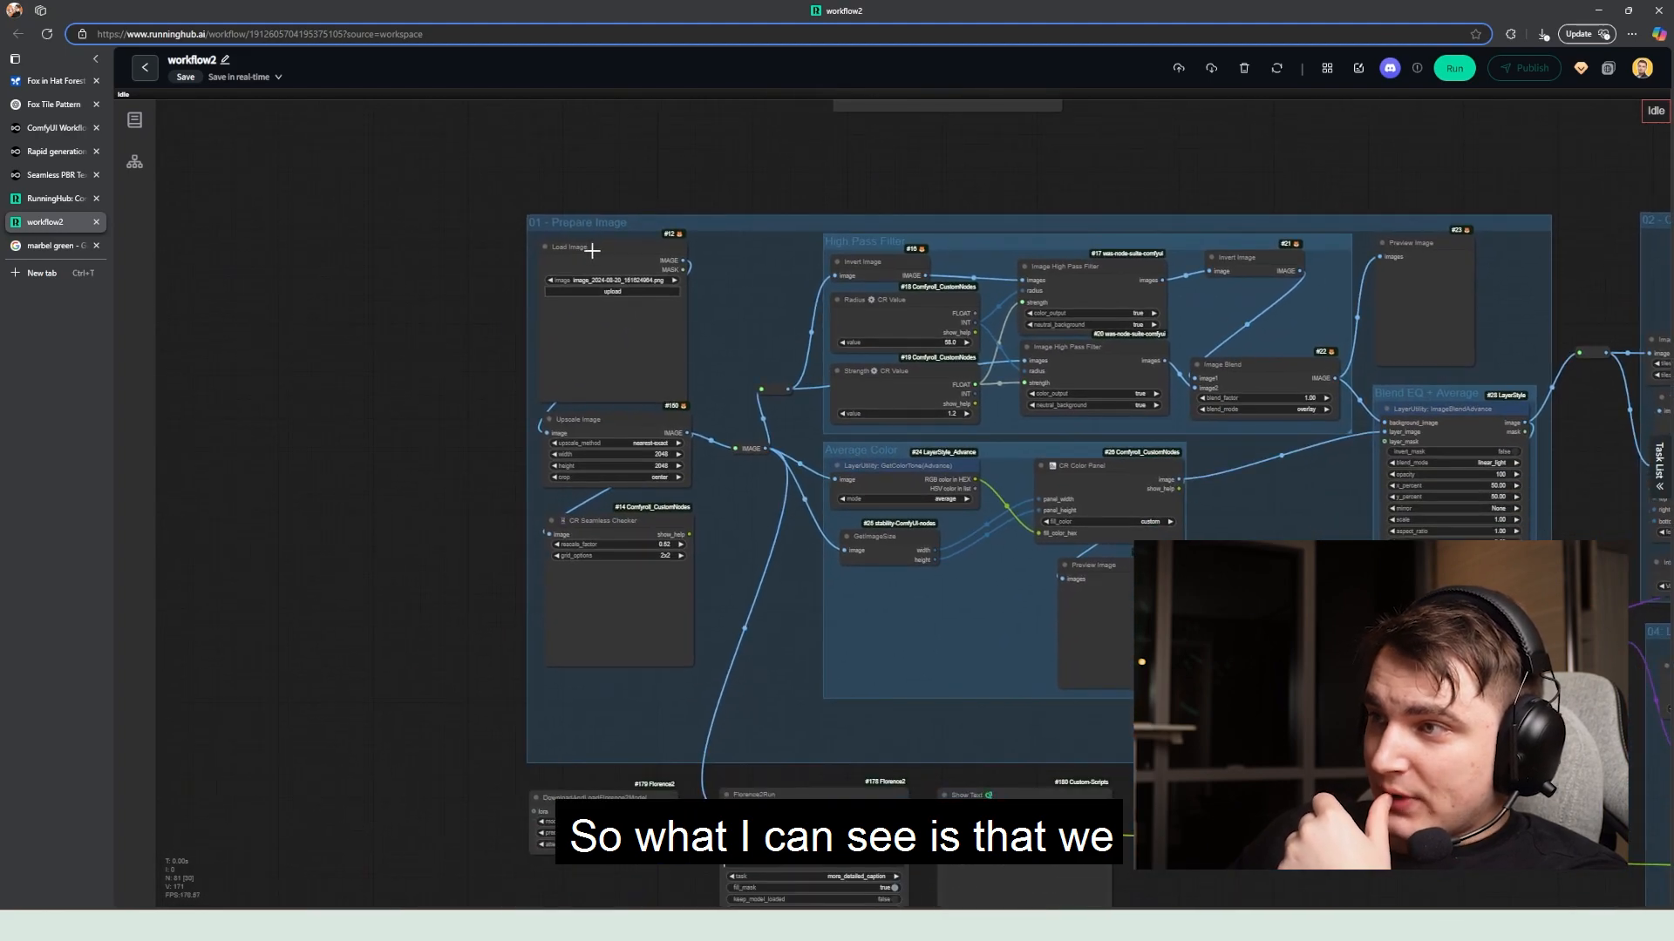
pyautogui.moveTo(620, 265)
pyautogui.mouseDown()
pyautogui.moveTo(505, 221)
pyautogui.moveTo(610, 262)
pyautogui.mouseUp()
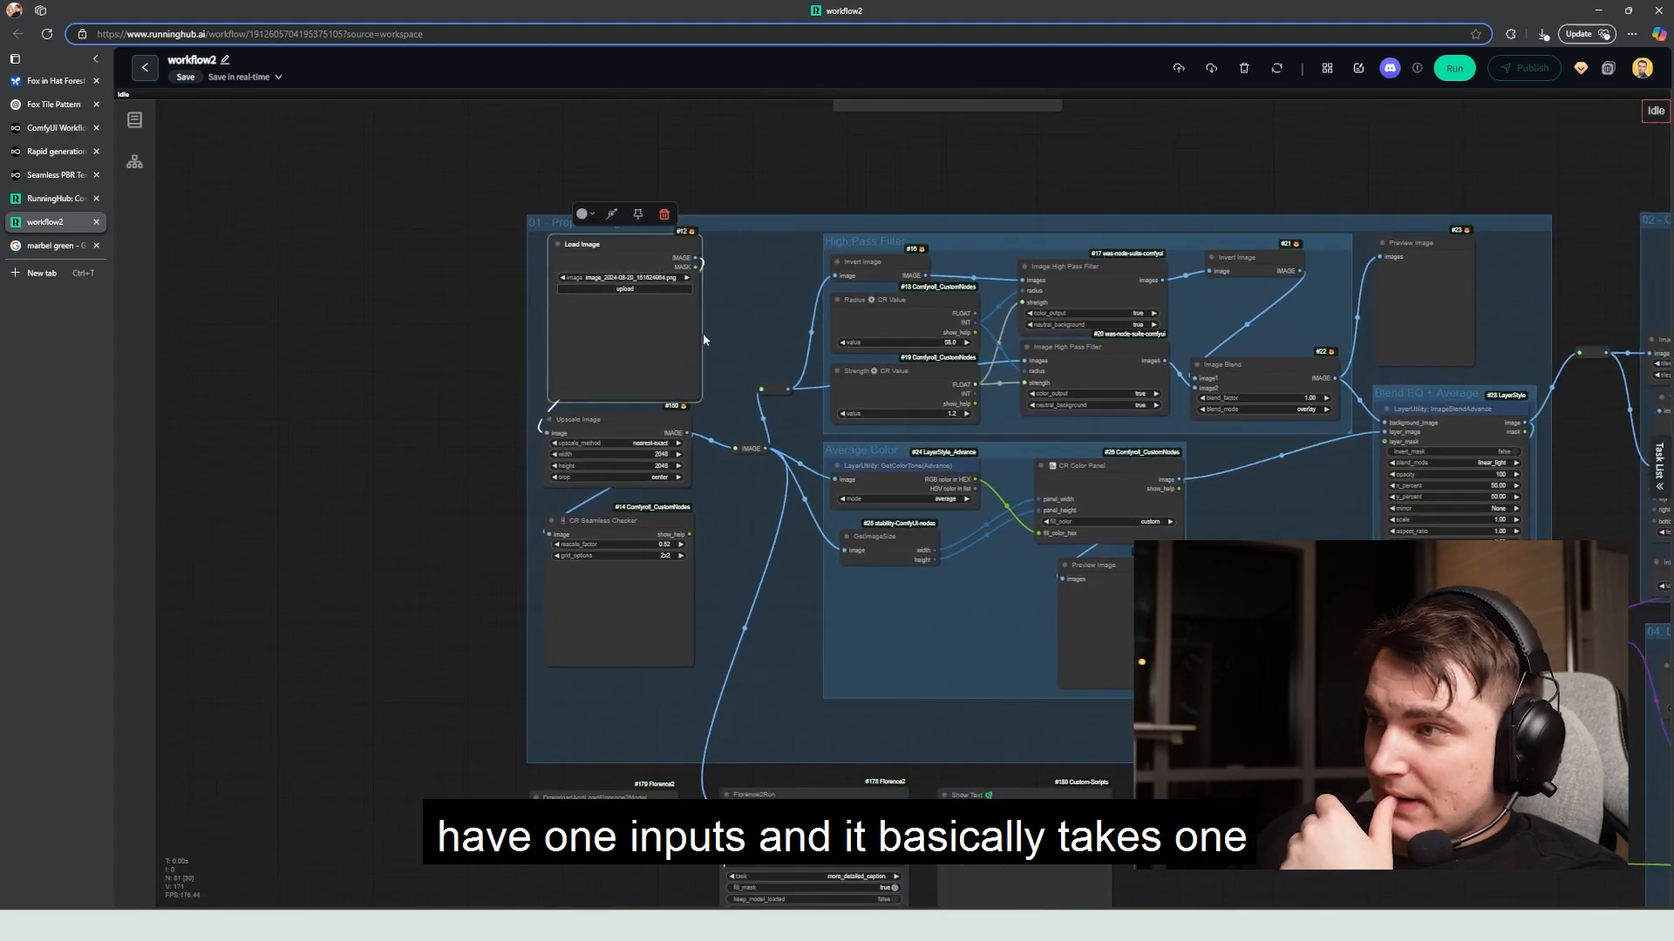
# Step: Follow workflow2 to its Export Material group and examine the Image Save nodes for the PBR maps
pyautogui.moveTo(721, 534); pyautogui.dragTo(626, 438)
pyautogui.scroll(-4, 626, 437)
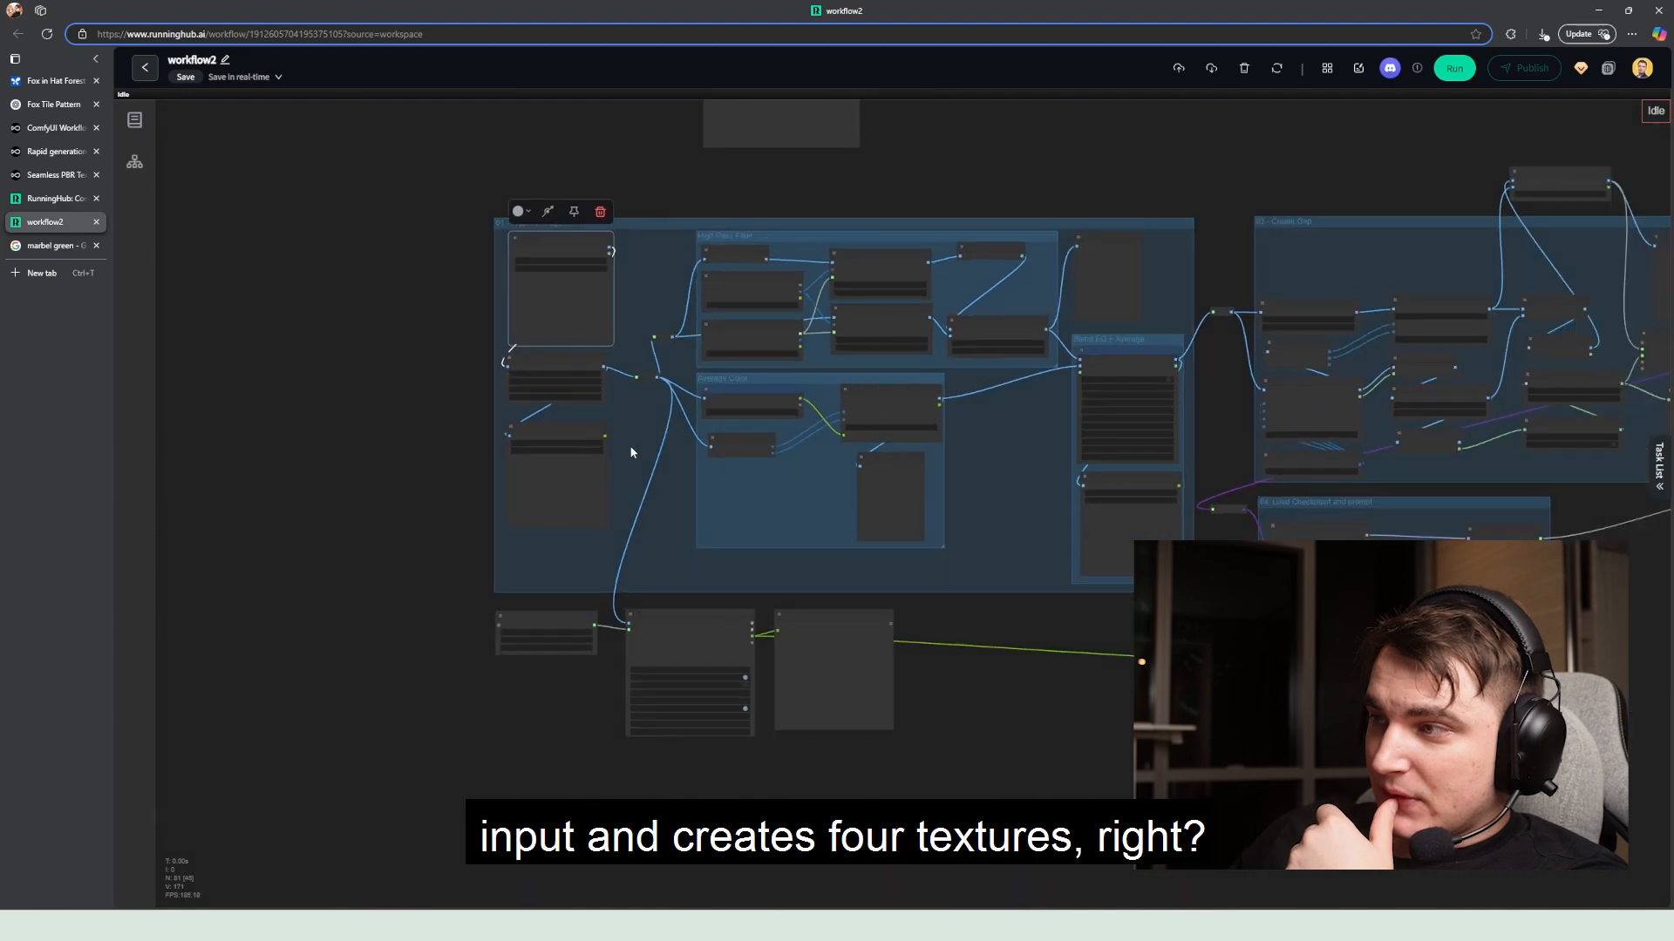
pyautogui.moveTo(1068, 535); pyautogui.dragTo(341, 537)
pyautogui.moveTo(1403, 325); pyautogui.dragTo(652, 432)
pyautogui.moveTo(1175, 336); pyautogui.dragTo(528, 434)
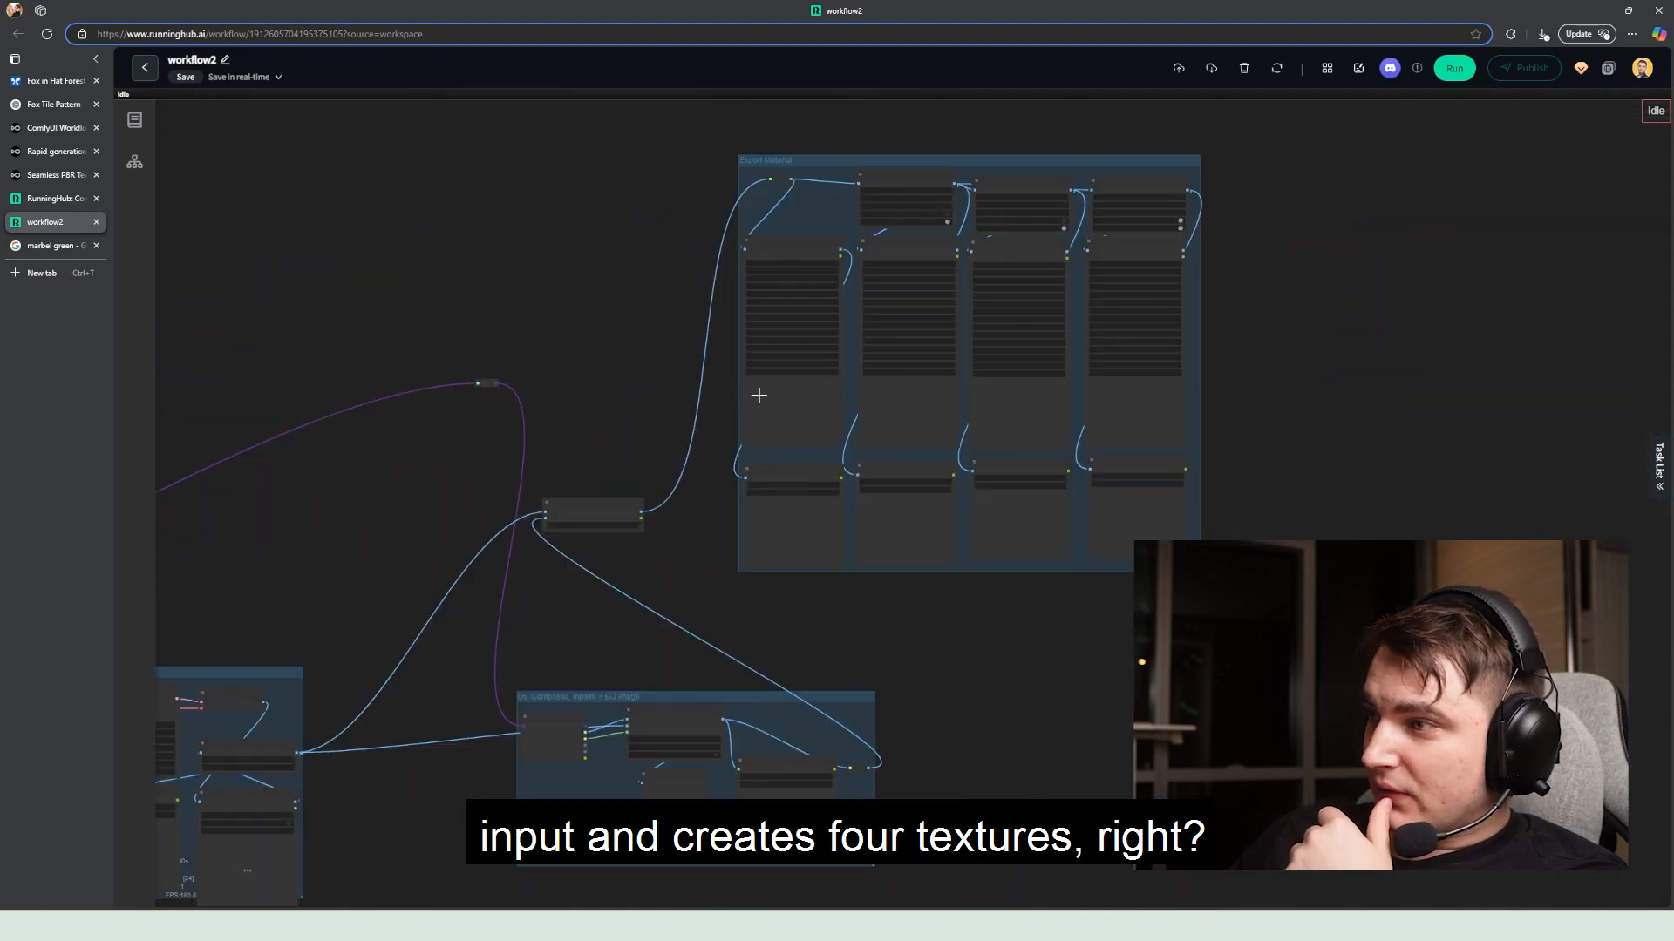
pyautogui.scroll(6, 734, 433)
pyautogui.moveTo(734, 433); pyautogui.dragTo(613, 600)
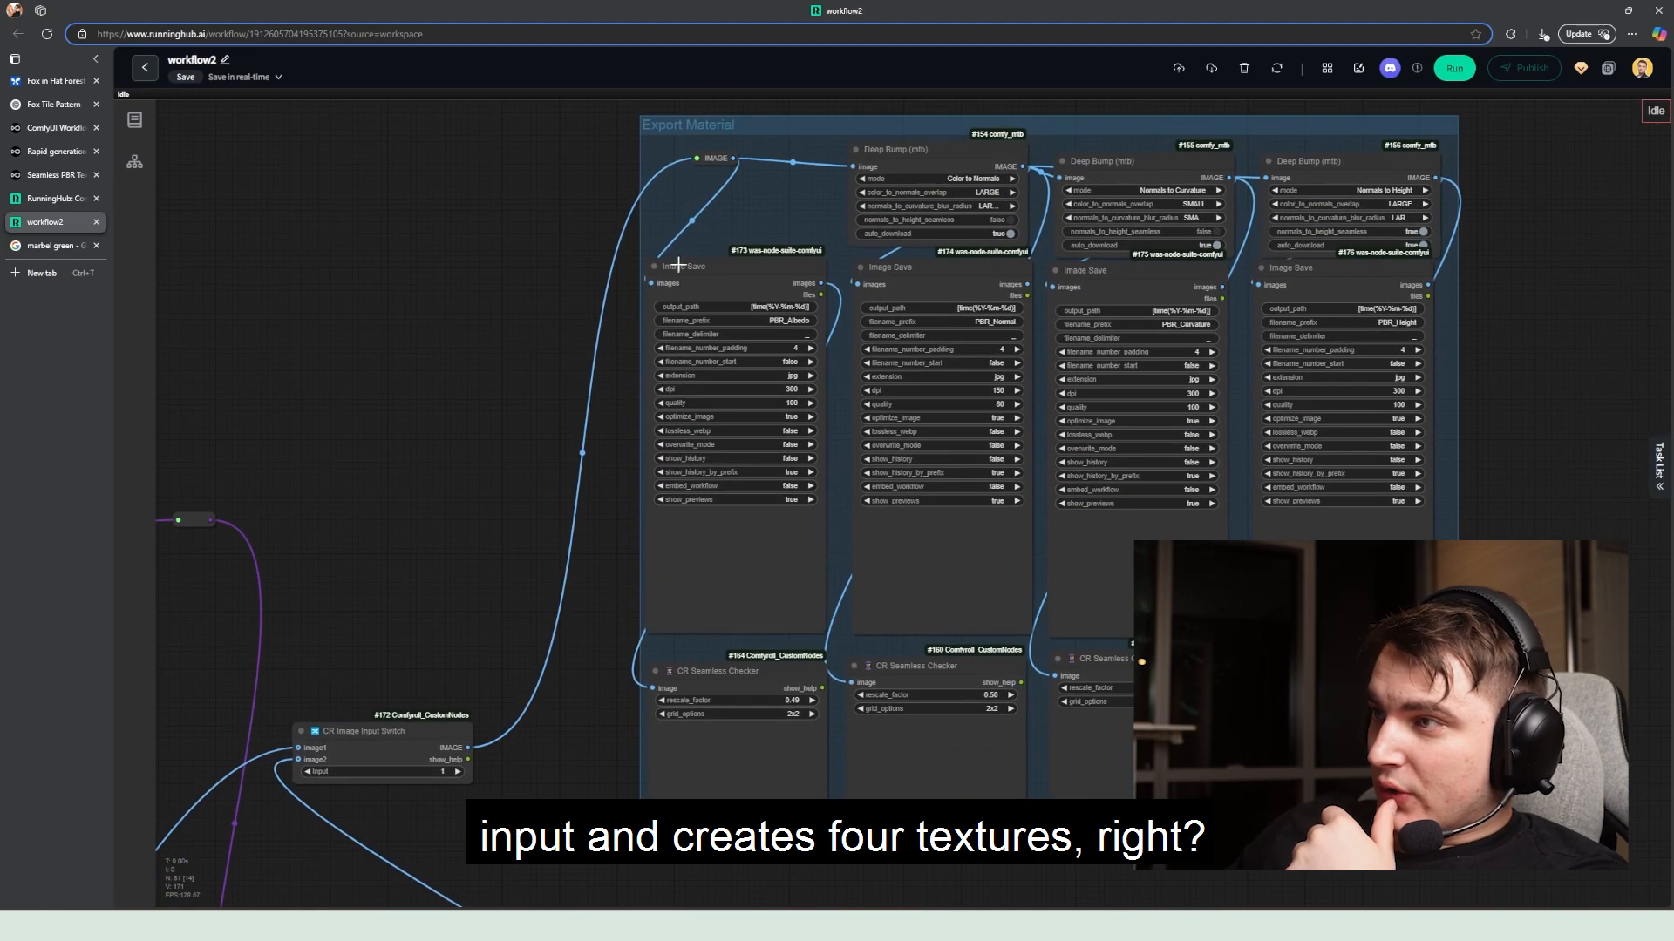
# Step: Add a Comfy Core Save Image node above the PBR_Albedo Image Save node in the Export Material group
pyautogui.click(720, 287)
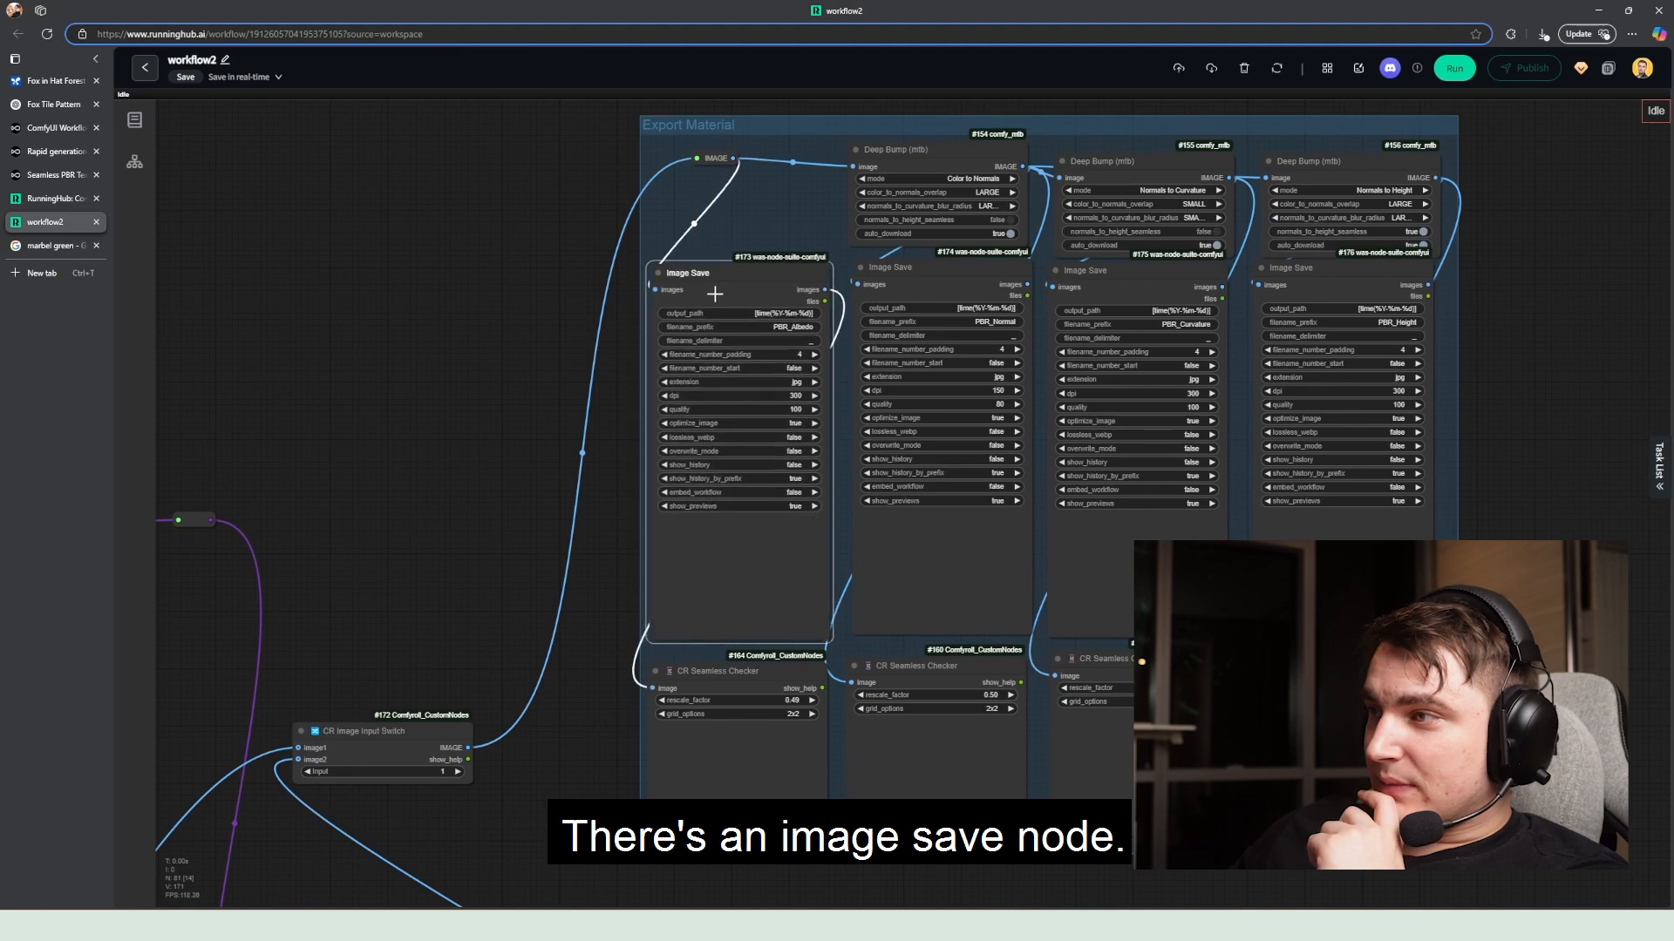
pyautogui.moveTo(716, 288); pyautogui.dragTo(730, 296)
pyautogui.rightClick(737, 233)
pyautogui.doubleClick(628, 236)
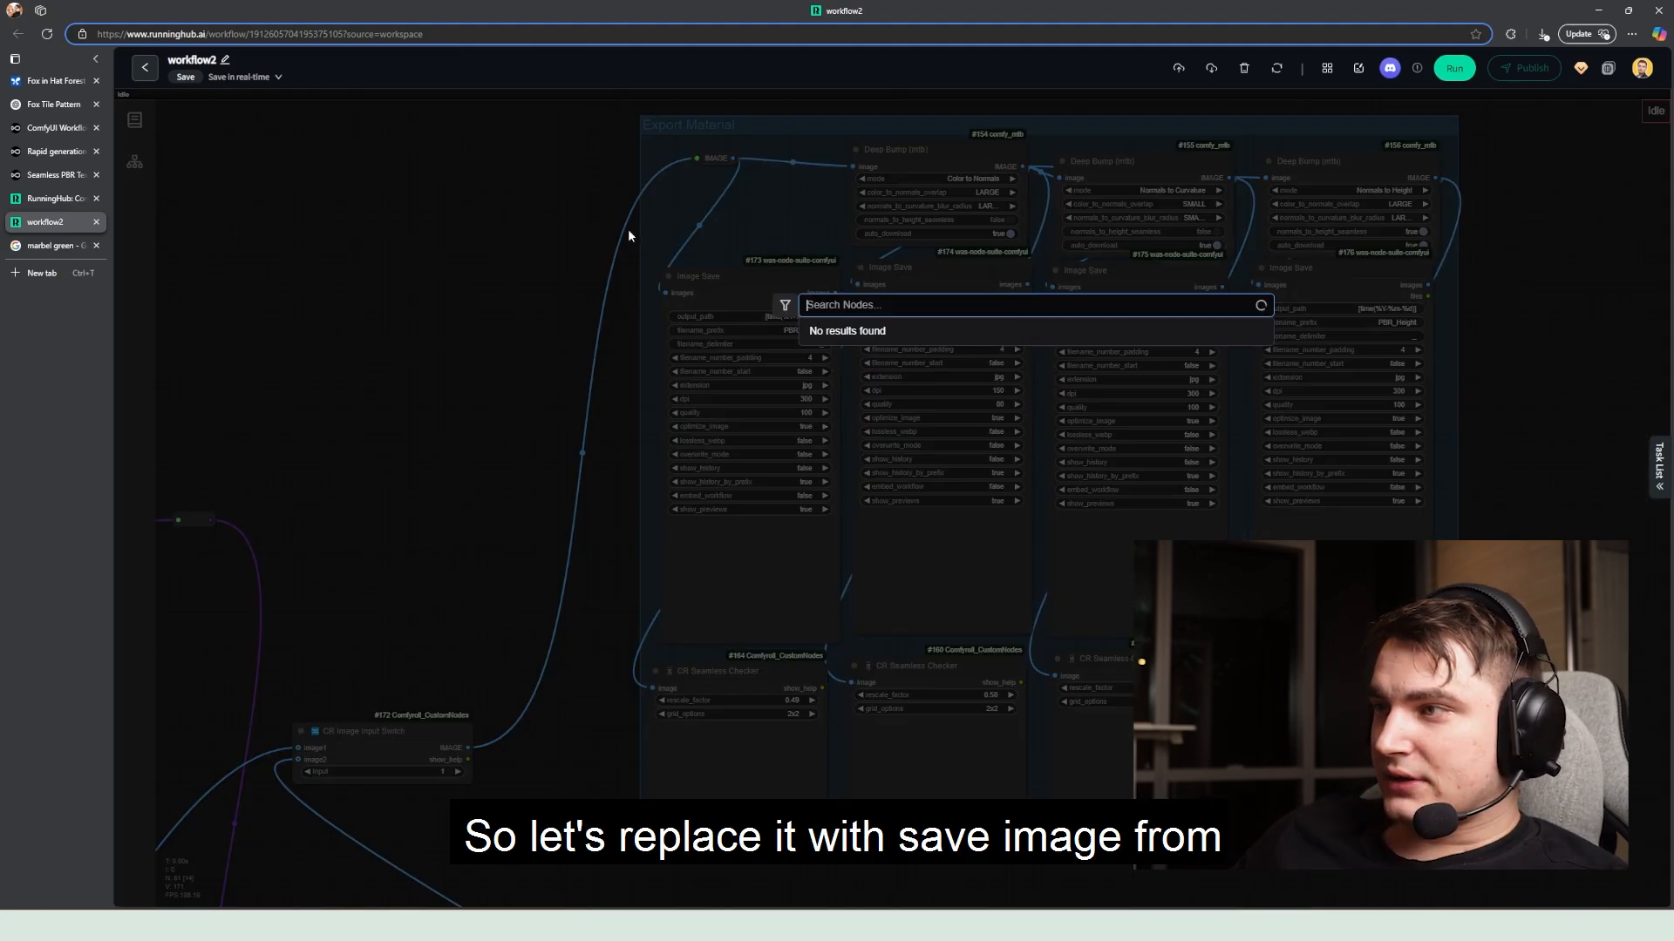
pyautogui.write('save ')
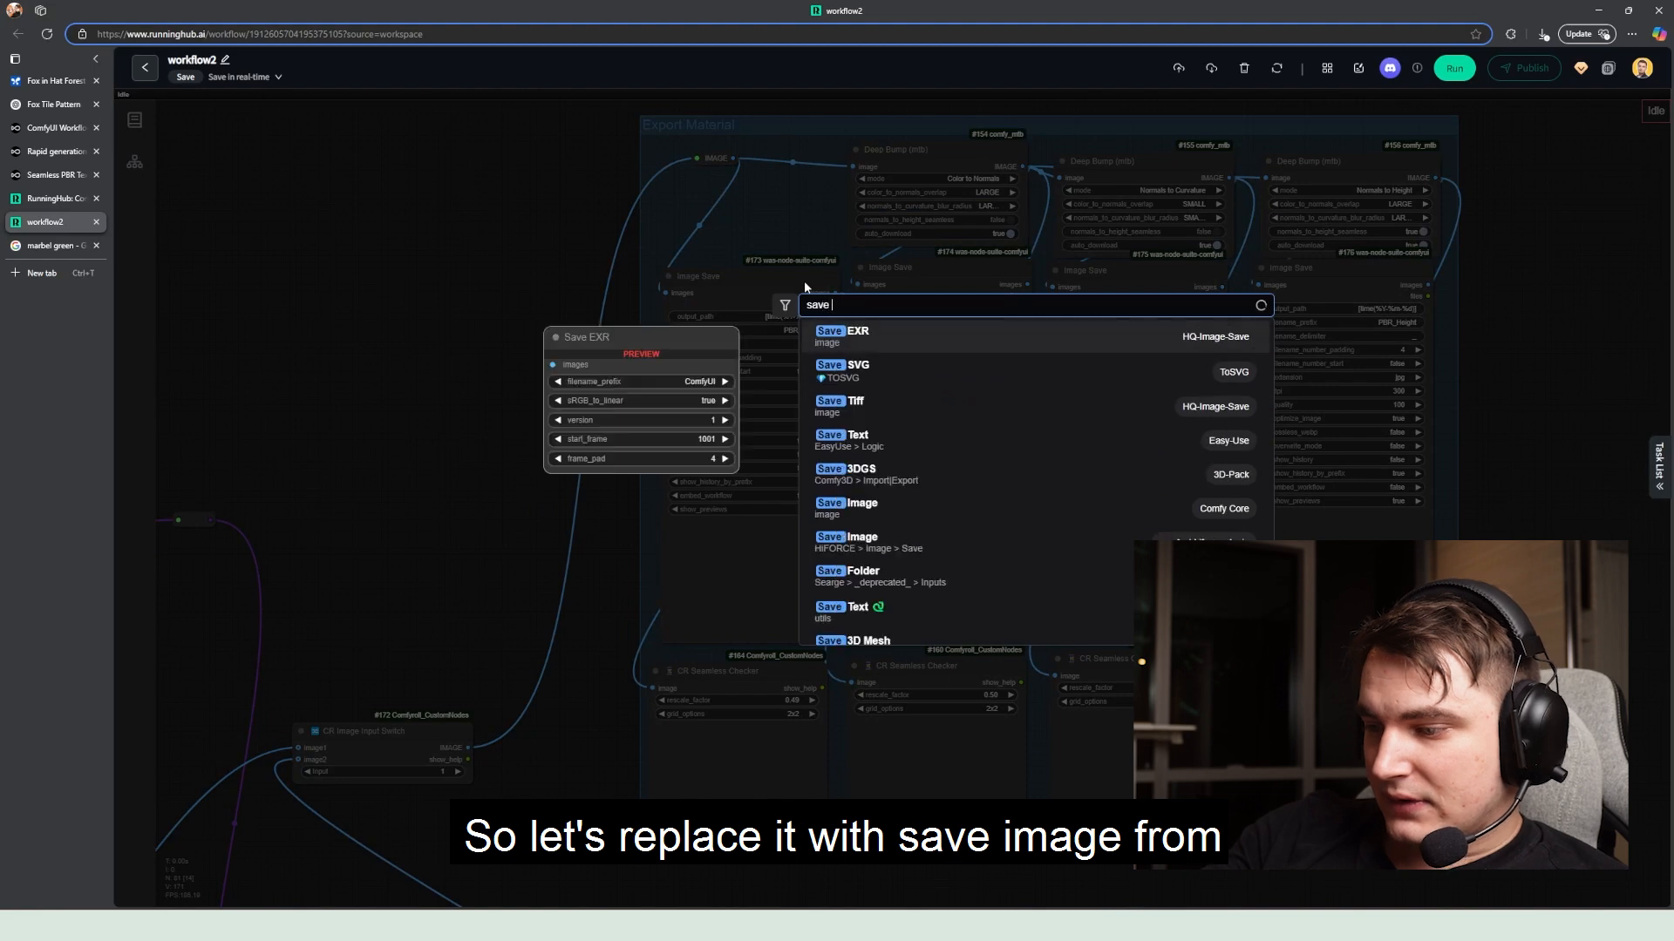
pyautogui.write('image')
pyautogui.press('Return')
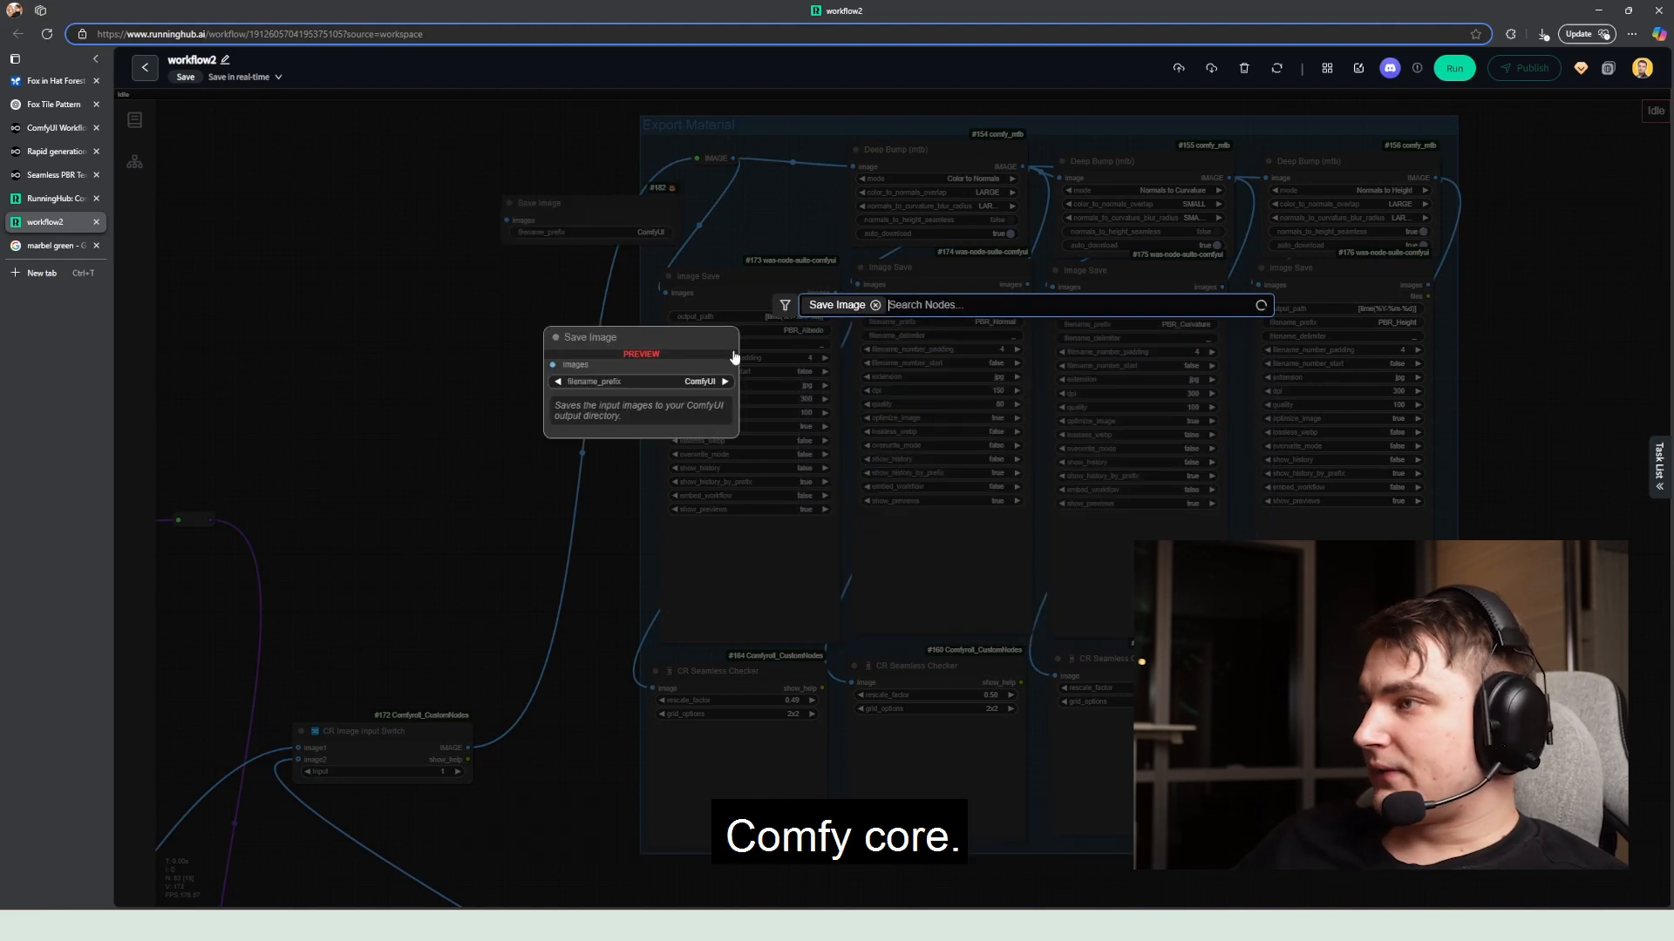
pyautogui.moveTo(557, 215); pyautogui.dragTo(719, 226)
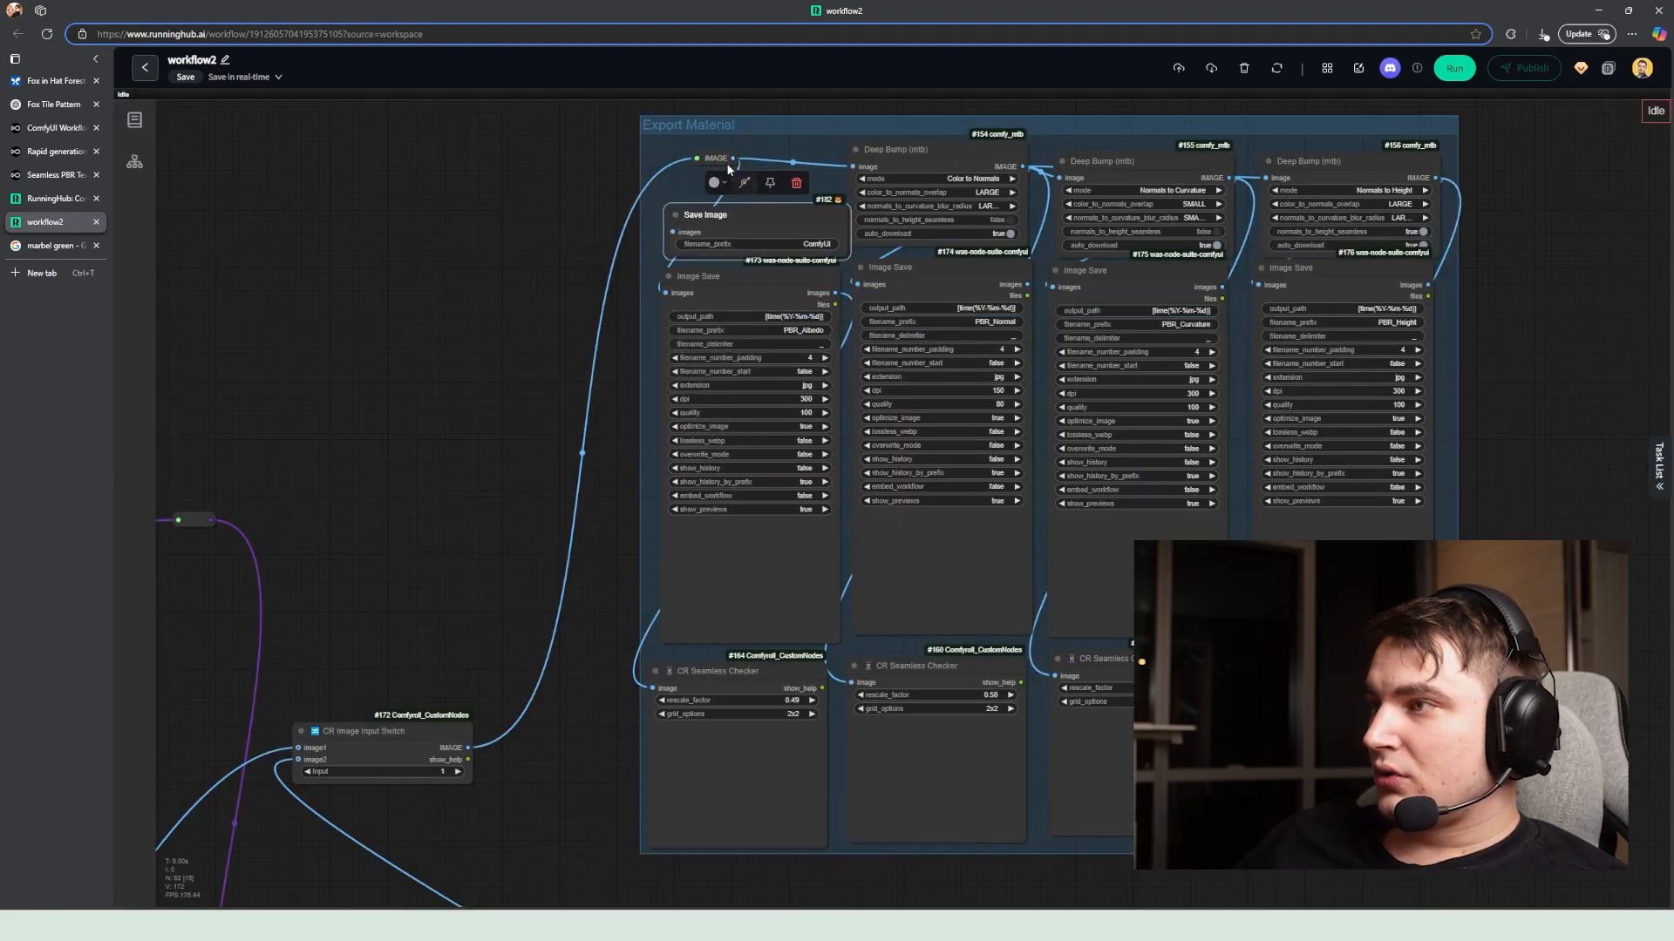
# Step: Connect the IMAGE reroute to the Save Image node in place of the deleted PBR_Albedo Image Save, and tidy the nodes in that column
pyautogui.moveTo(734, 160); pyautogui.dragTo(672, 234)
pyautogui.click(697, 283)
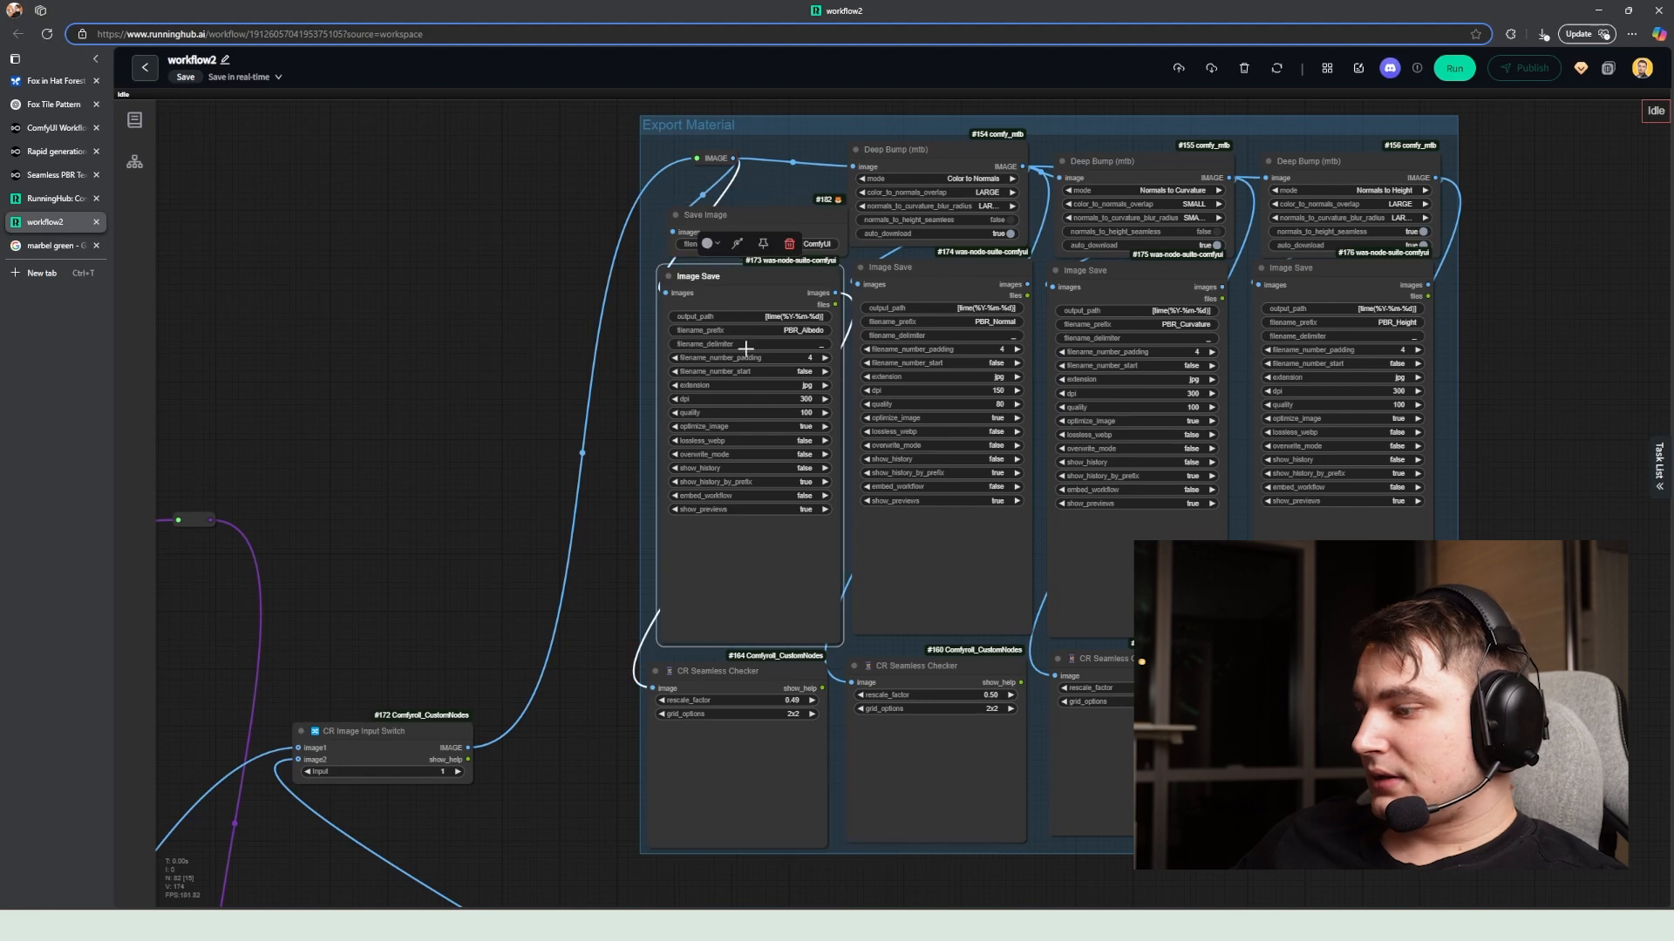
pyautogui.press('Delete')
pyautogui.moveTo(706, 672); pyautogui.dragTo(707, 455)
pyautogui.moveTo(754, 224); pyautogui.dragTo(737, 305)
# Step: Clone the Save Image node three times
pyautogui.rightClick(716, 300)
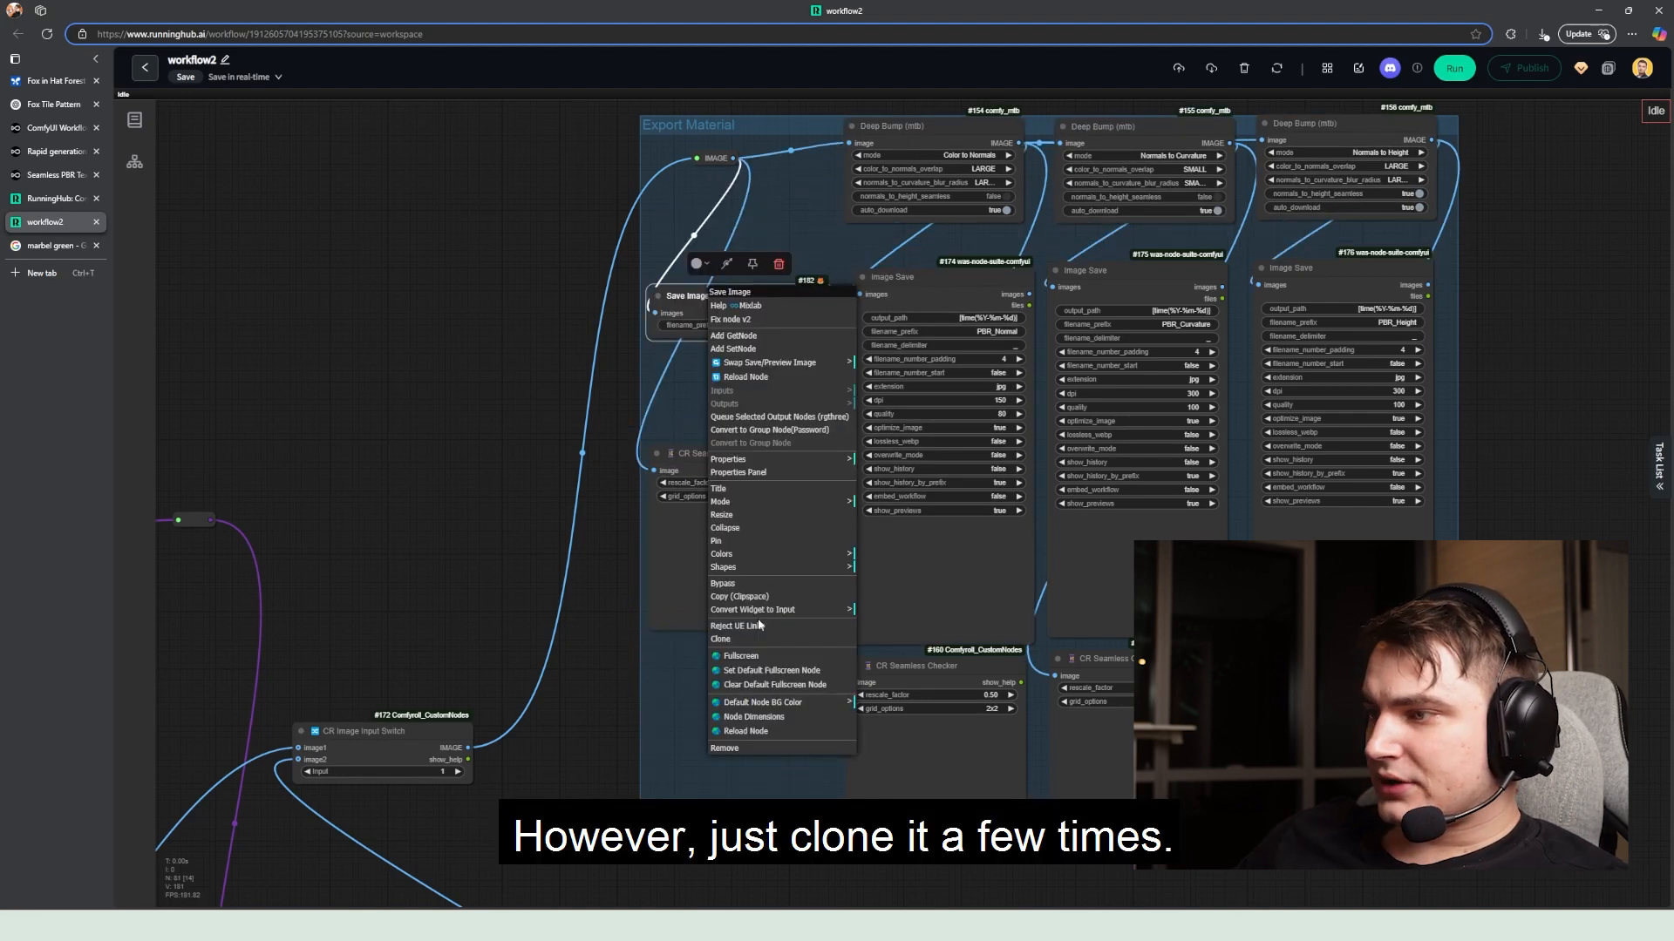
pyautogui.click(757, 640)
pyautogui.rightClick(736, 307)
pyautogui.click(767, 646)
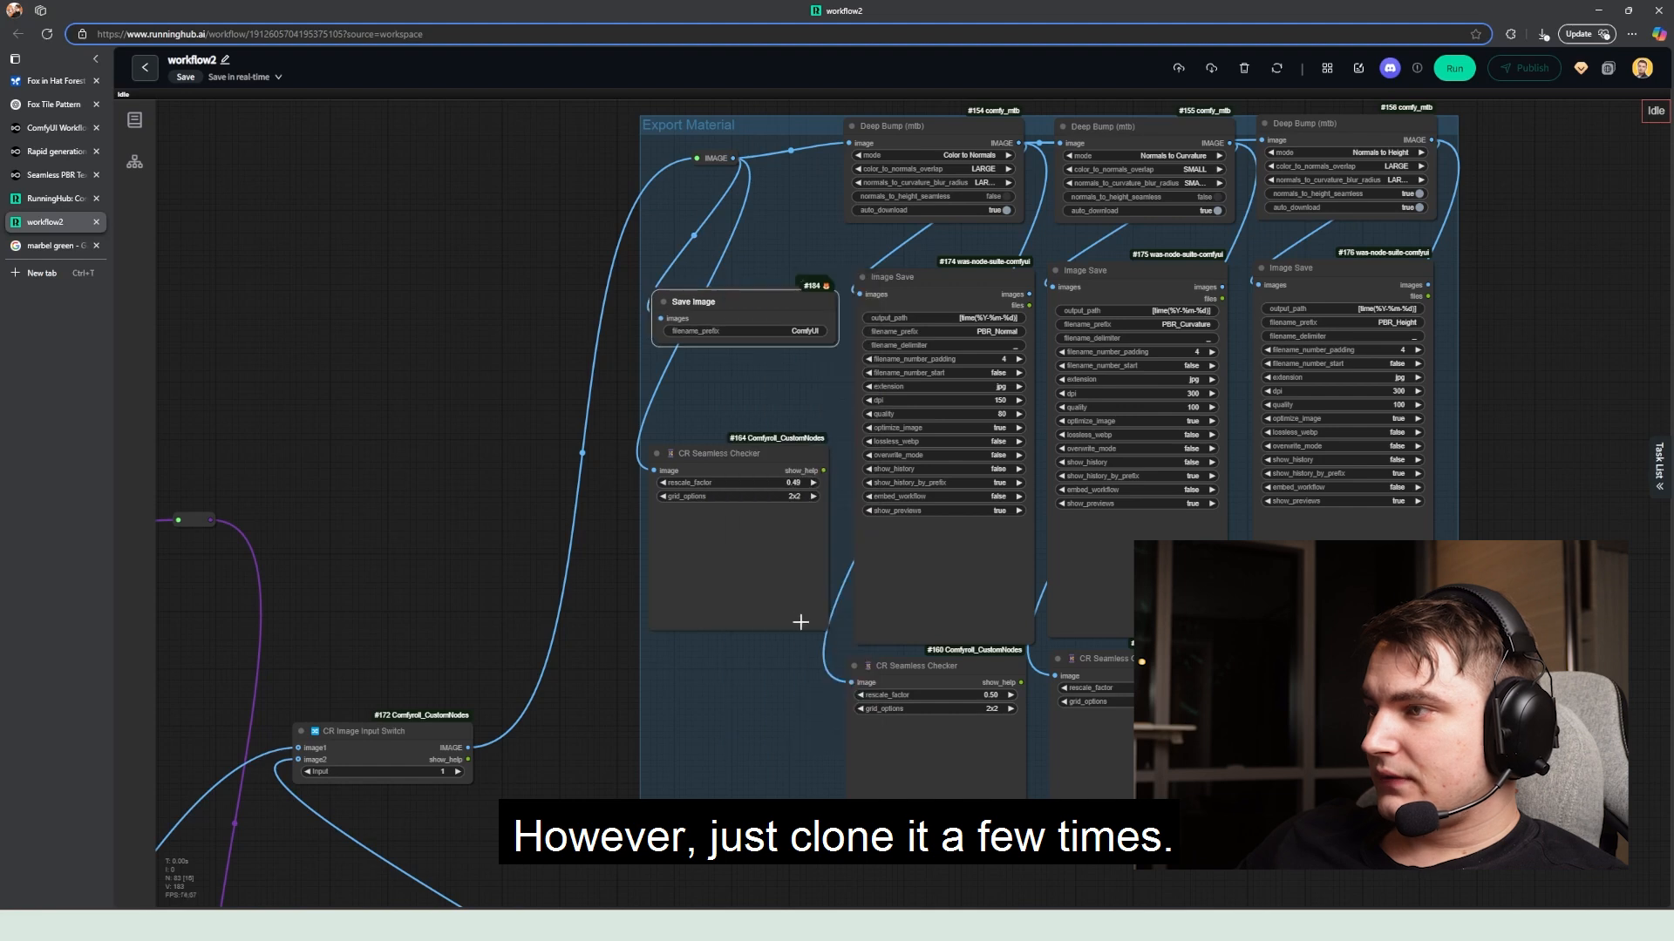
pyautogui.rightClick(736, 311)
pyautogui.click(797, 648)
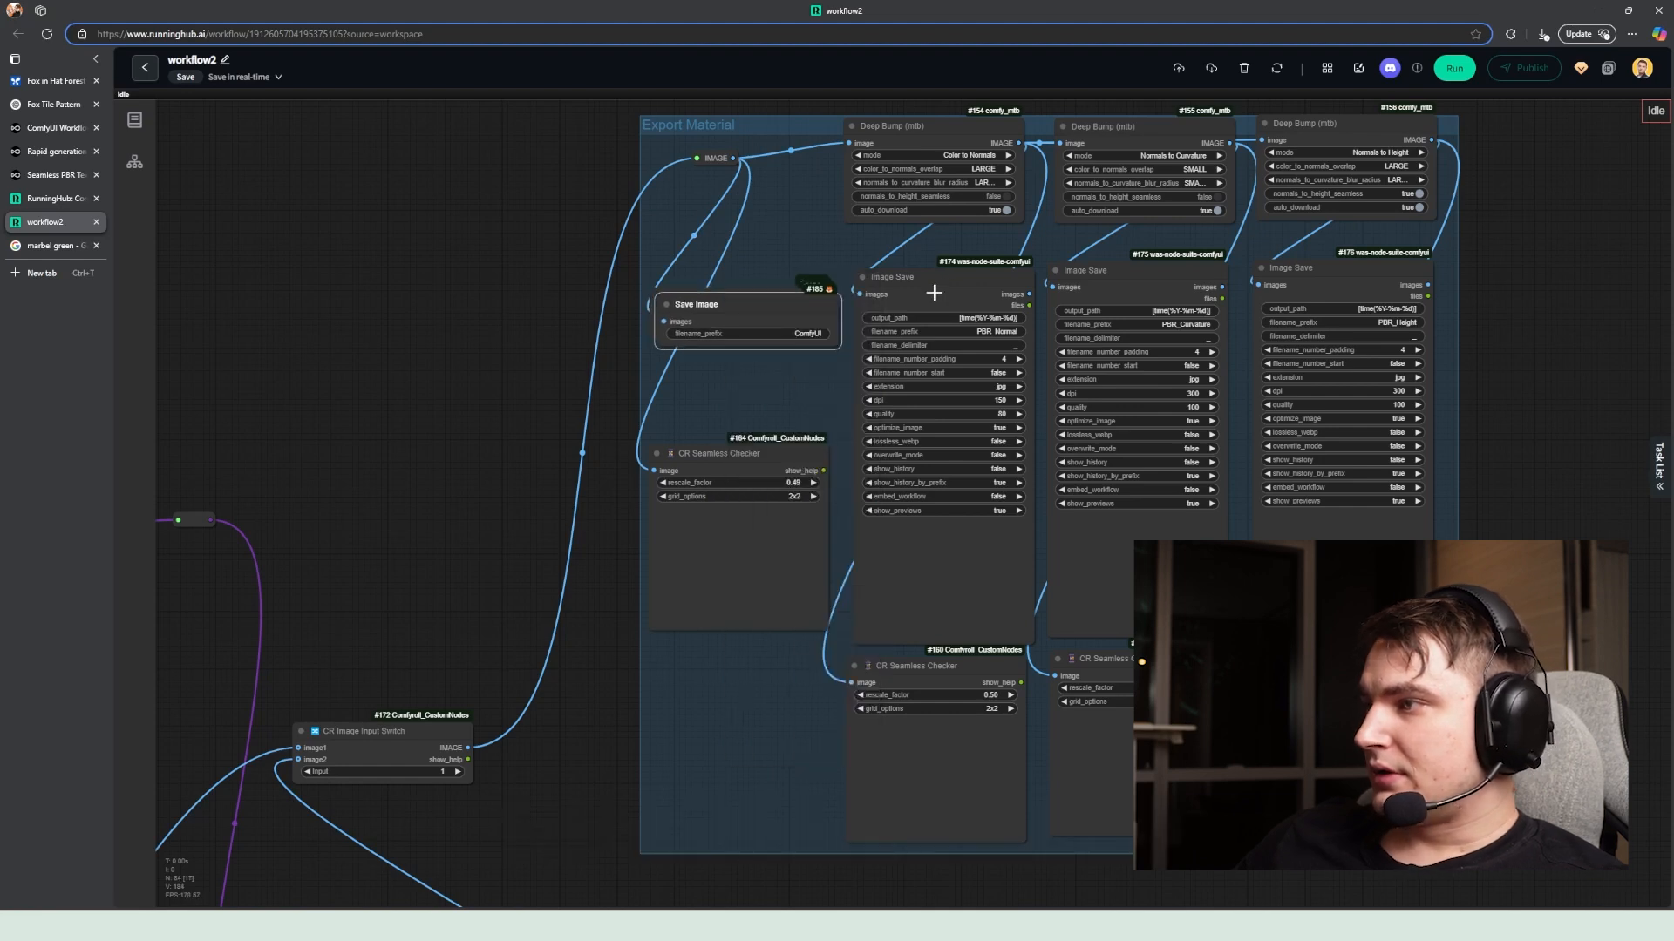
# Step: Delete the PBR_Normal, PBR_Curvature and PBR_Height Image Save nodes from the Export Material group
pyautogui.click(935, 292)
pyautogui.press('Delete')
pyautogui.click(1104, 283)
pyautogui.press('Delete')
pyautogui.click(1302, 275)
pyautogui.press('Delete')
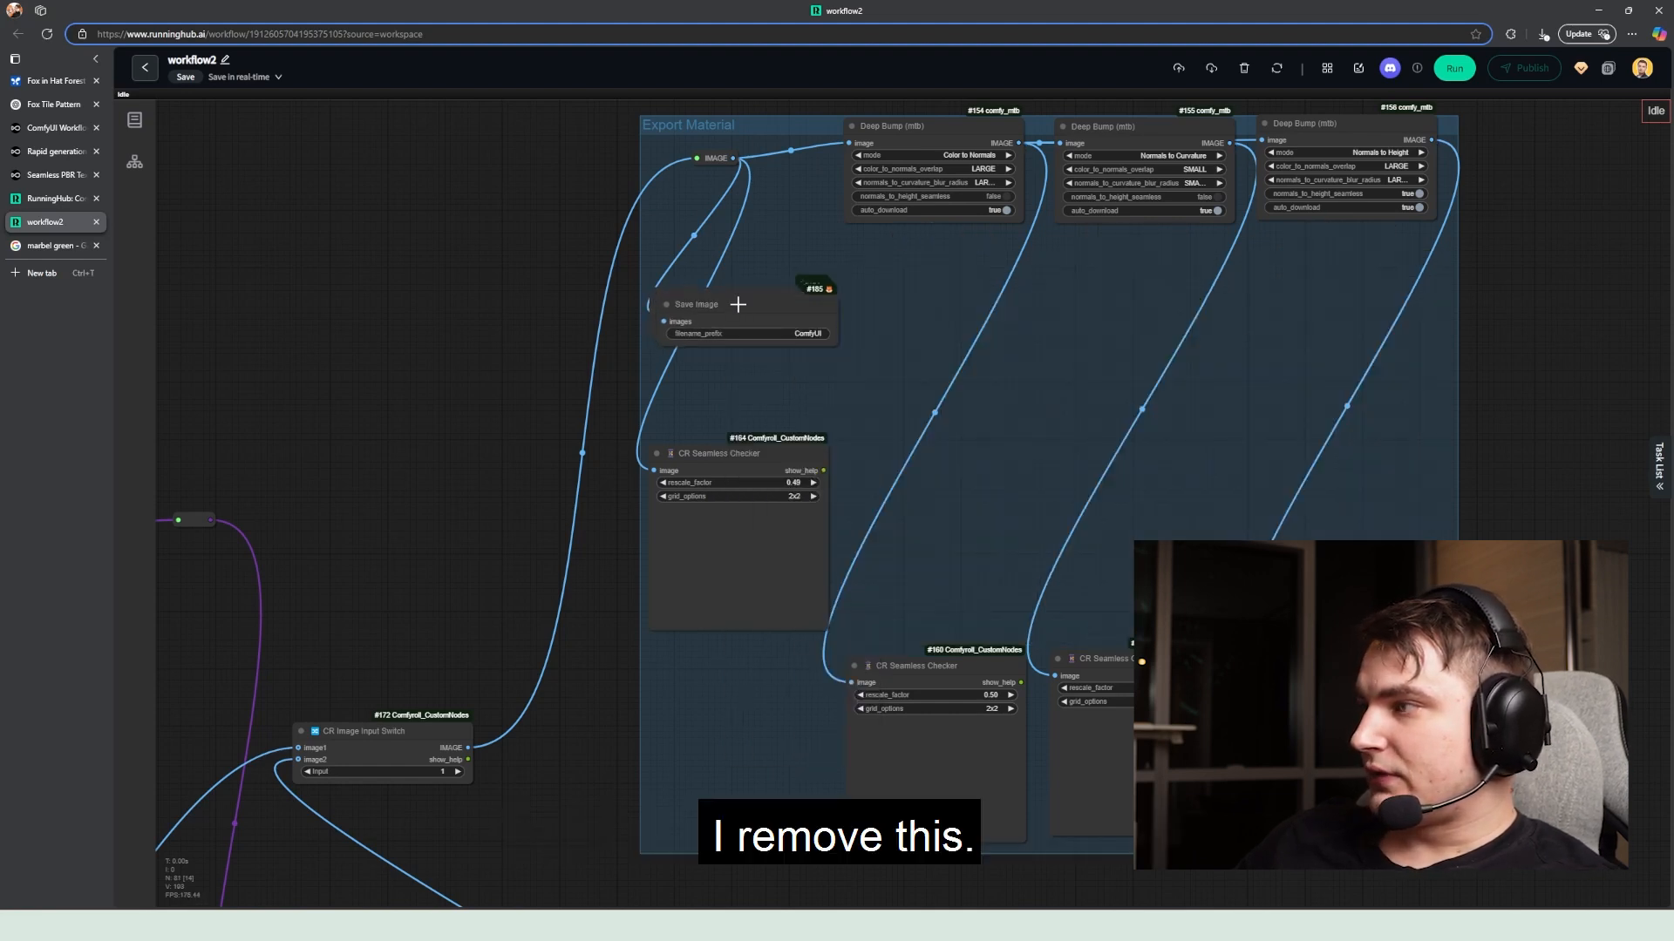
# Step: Place the cloned Save Image nodes below the three Deep Bump nodes and connect each to its Deep Bump image output
pyautogui.moveTo(736, 306); pyautogui.dragTo(1339, 296)
pyautogui.moveTo(782, 298); pyautogui.dragTo(844, 320)
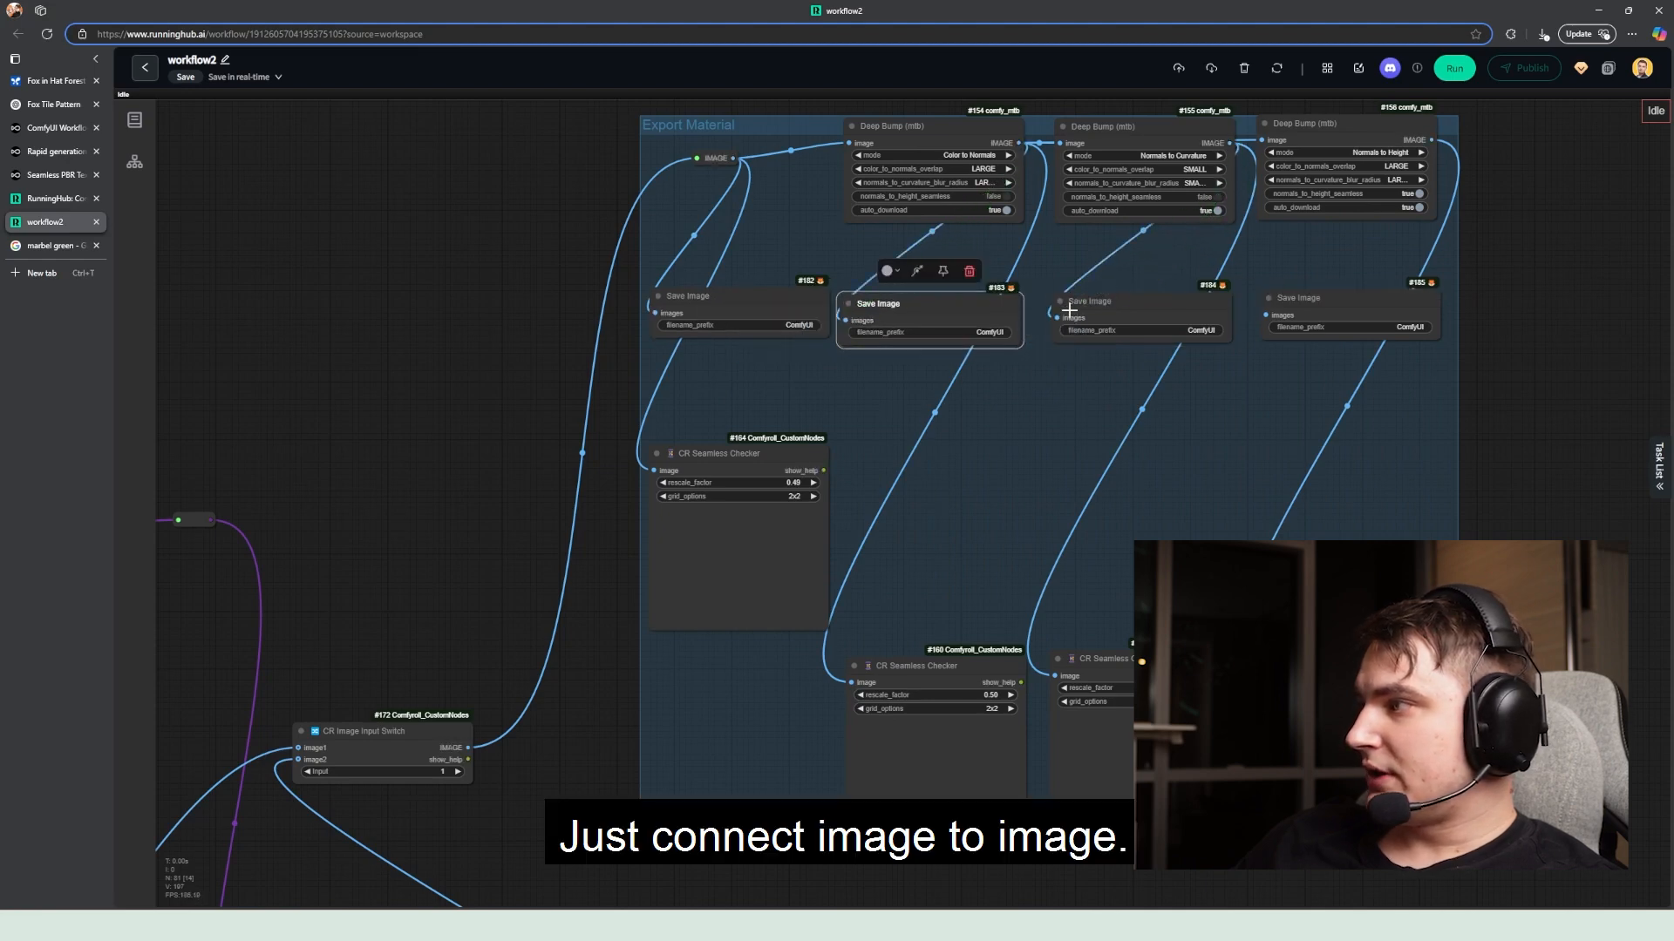
pyautogui.moveTo(1274, 309); pyautogui.dragTo(1272, 313)
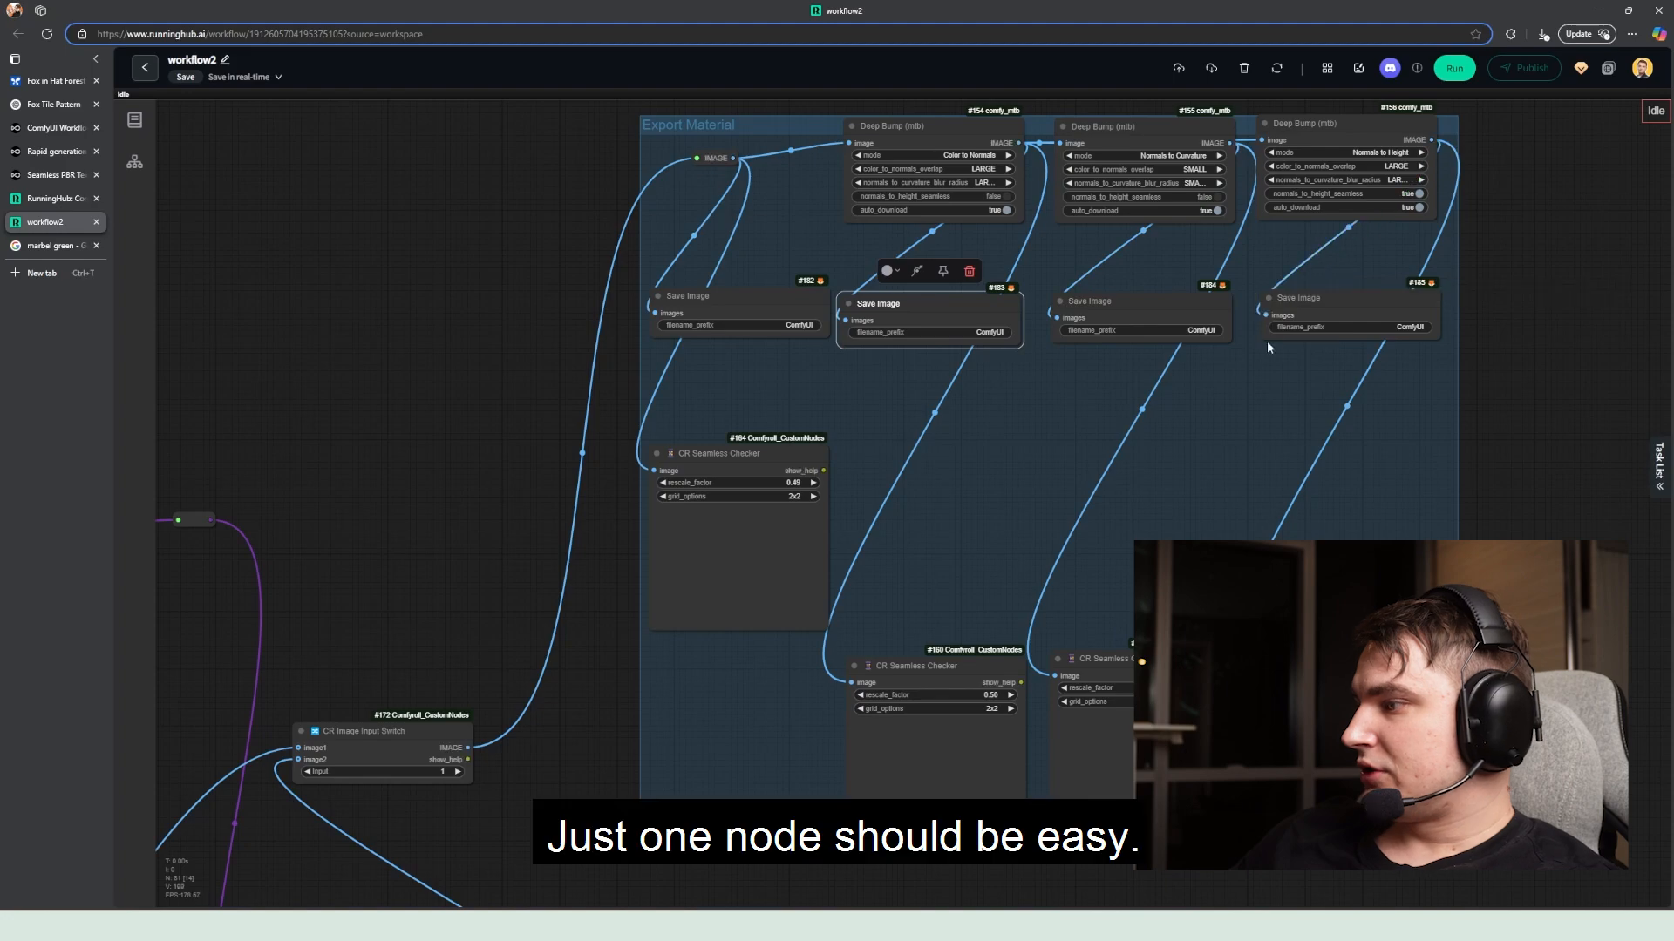
# Step: Move the CR Seamless Checker nodes of the three Deep Bump columns up beneath their Save Image nodes
pyautogui.scroll(-5, 1189, 392)
pyautogui.scroll(6, 1183, 395)
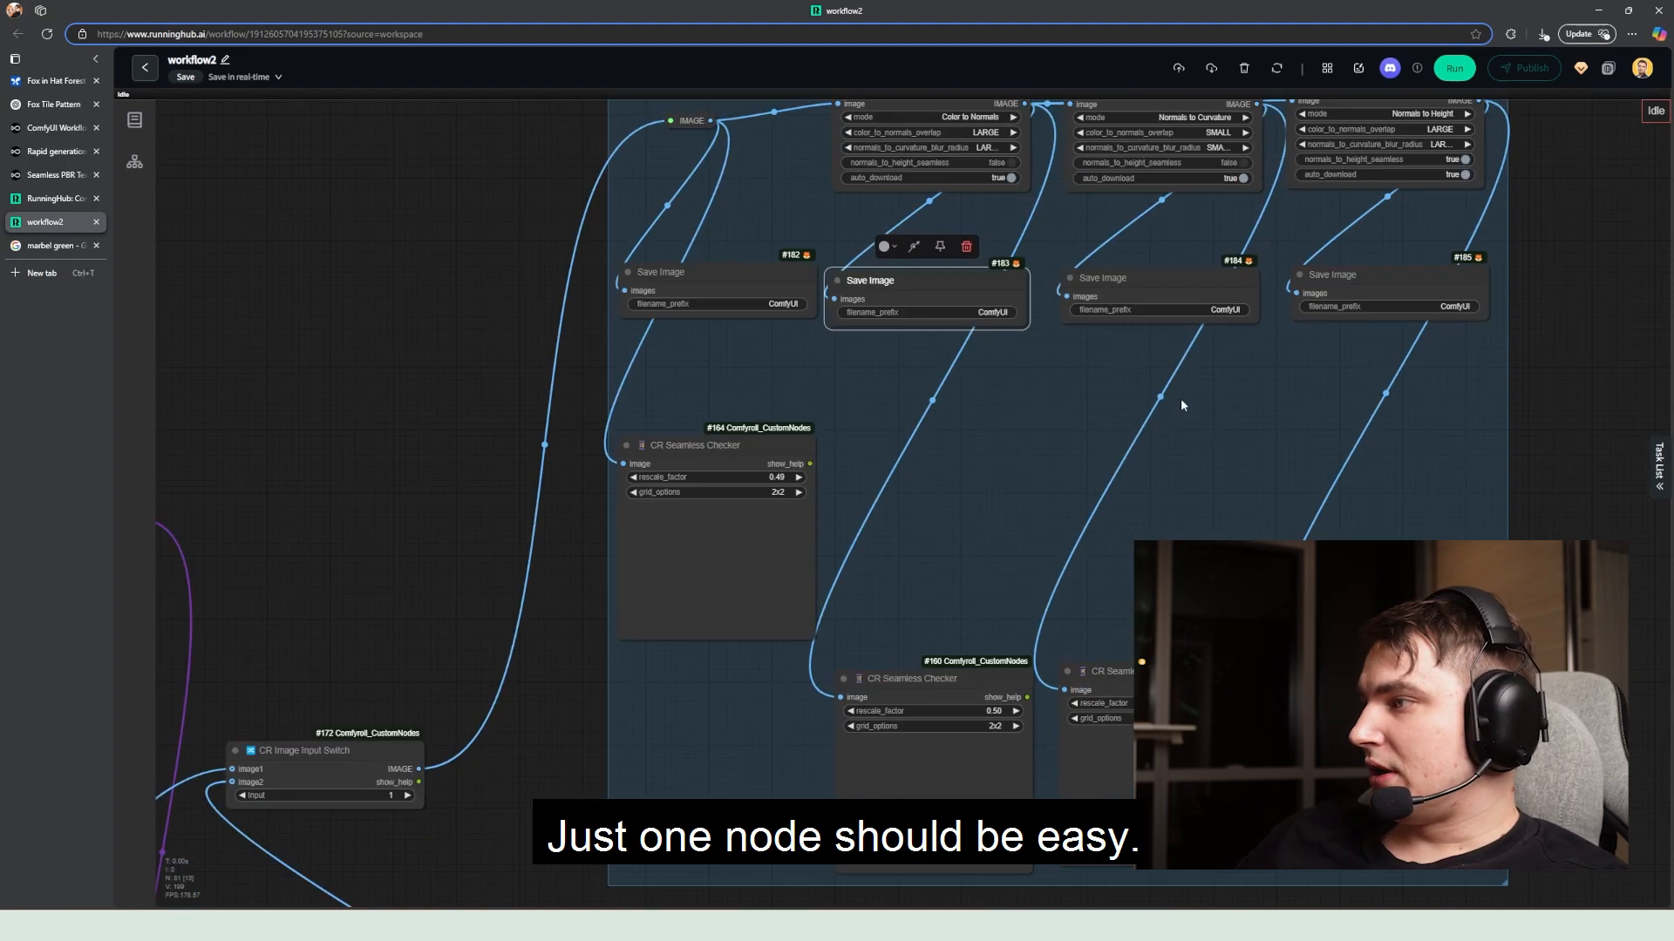
pyautogui.moveTo(945, 677); pyautogui.dragTo(943, 465)
pyautogui.moveTo(1107, 671); pyautogui.dragTo(1076, 462)
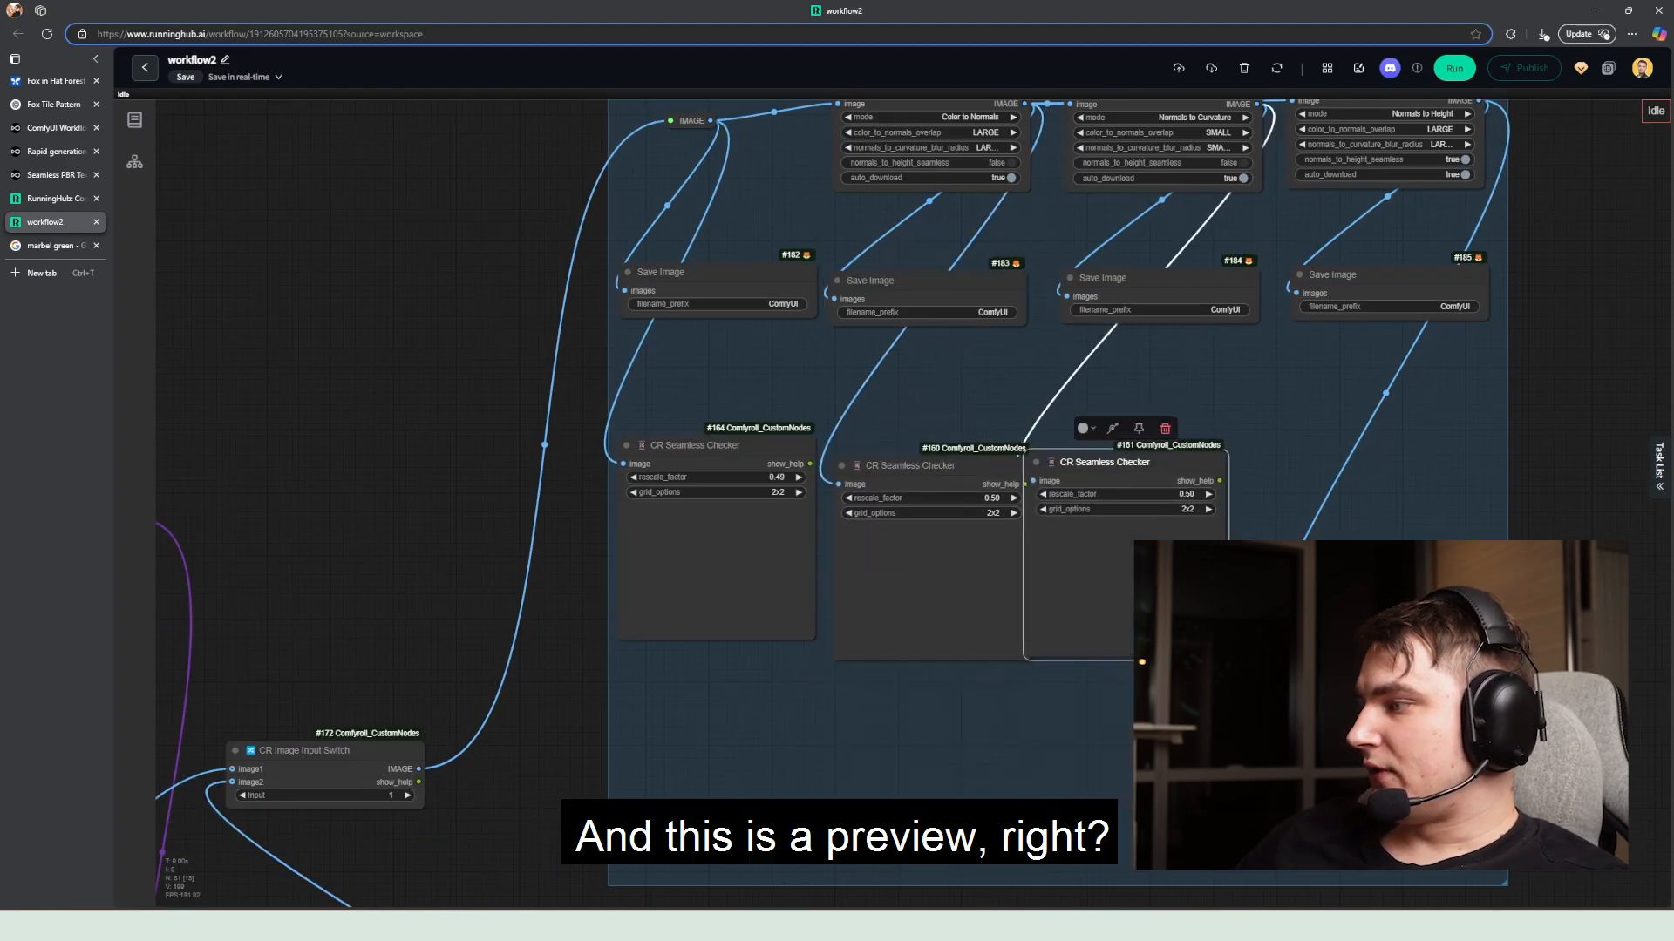
pyautogui.moveTo(1365, 668); pyautogui.dragTo(1365, 455)
pyautogui.moveTo(1130, 462); pyautogui.dragTo(1154, 457)
# Step: Upload the green marble texture into the Load Image node of the 01 - Prepare Image group
pyautogui.scroll(-8, 993, 413)
pyautogui.moveTo(639, 427); pyautogui.dragTo(1234, 181)
pyautogui.moveTo(1311, 290); pyautogui.dragTo(1670, 248)
pyautogui.moveTo(601, 336); pyautogui.dragTo(1197, 354)
pyautogui.scroll(12, 616, 325)
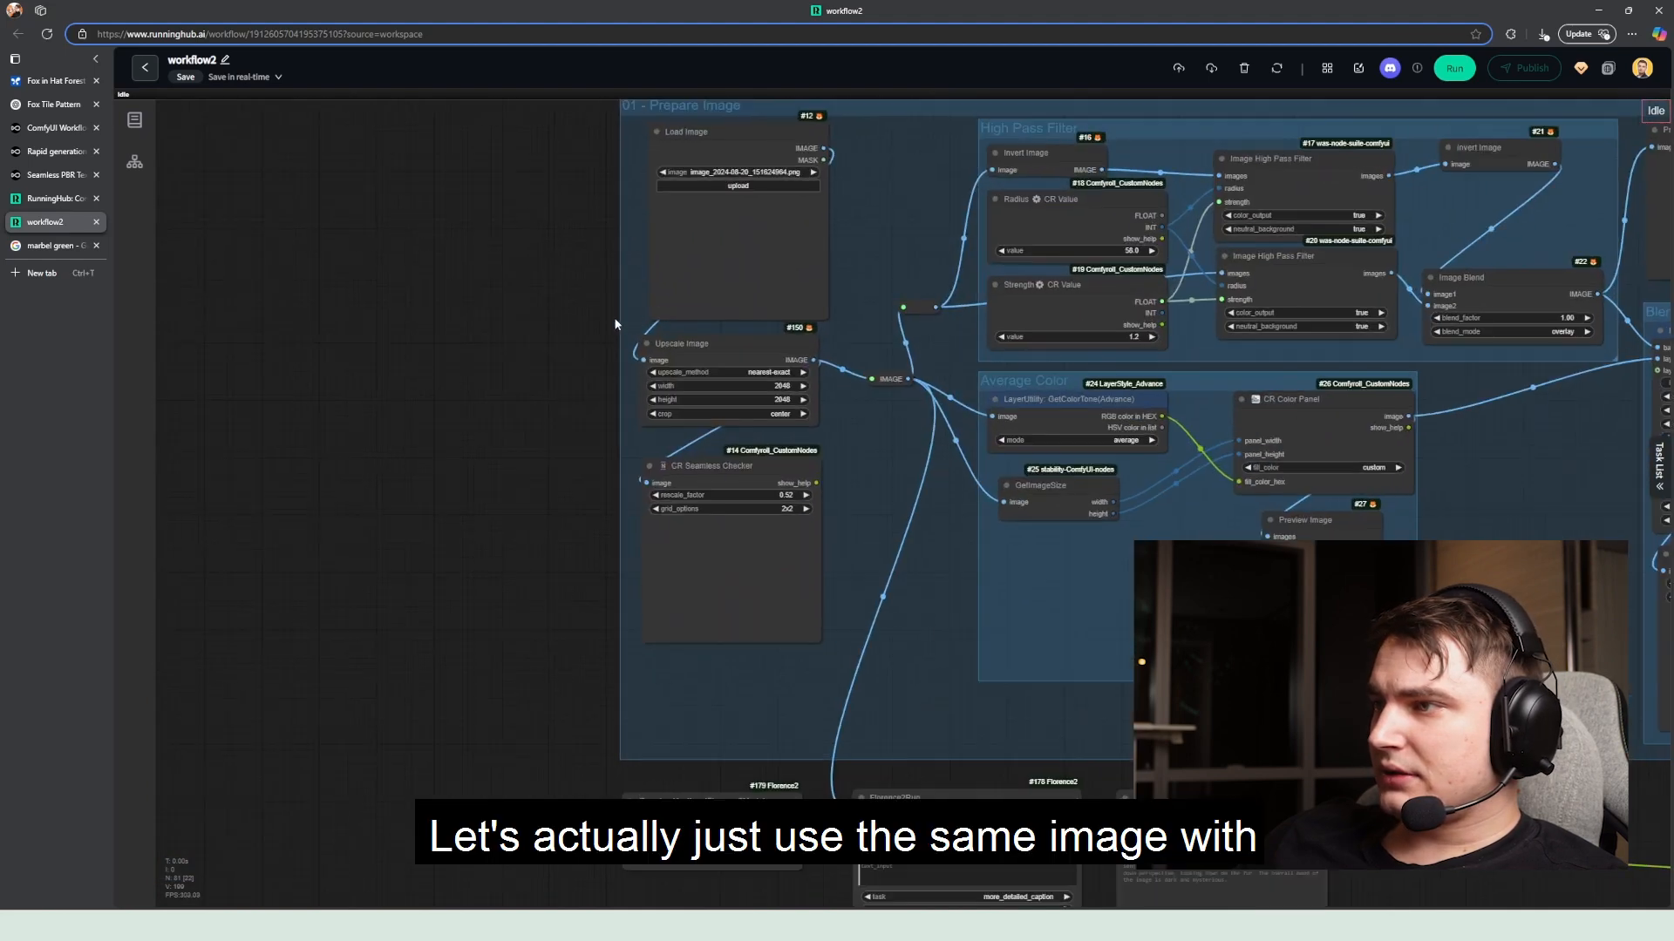
pyautogui.moveTo(577, 331); pyautogui.dragTo(492, 547)
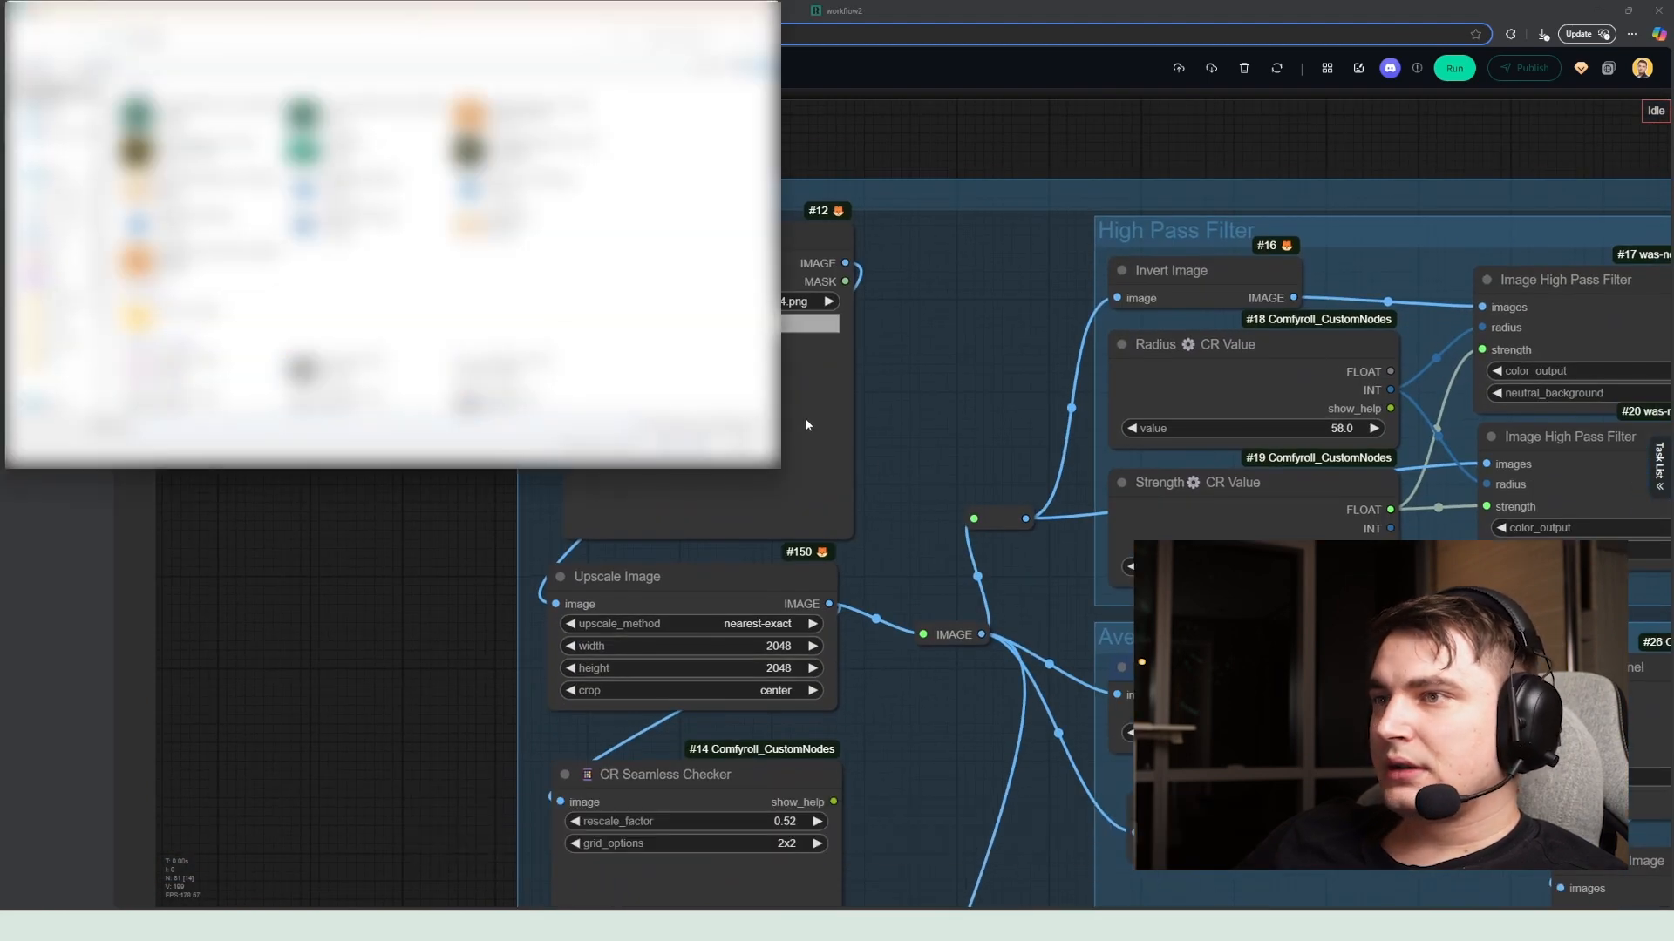
pyautogui.click(206, 115)
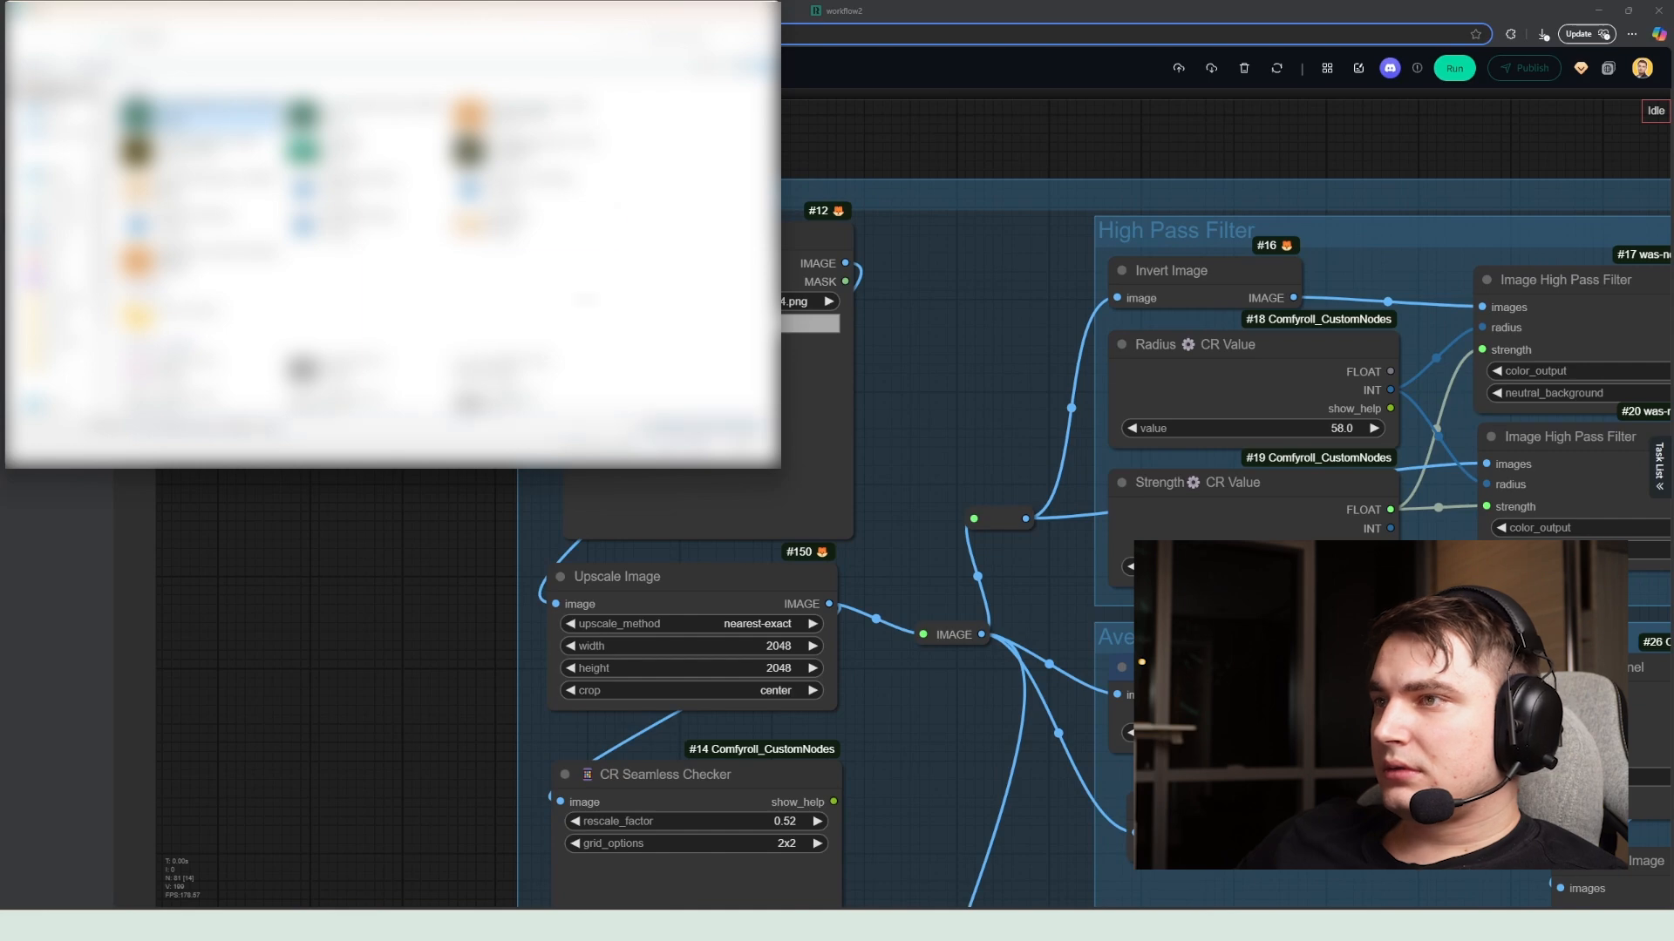
pyautogui.click(366, 151)
pyautogui.click(607, 446)
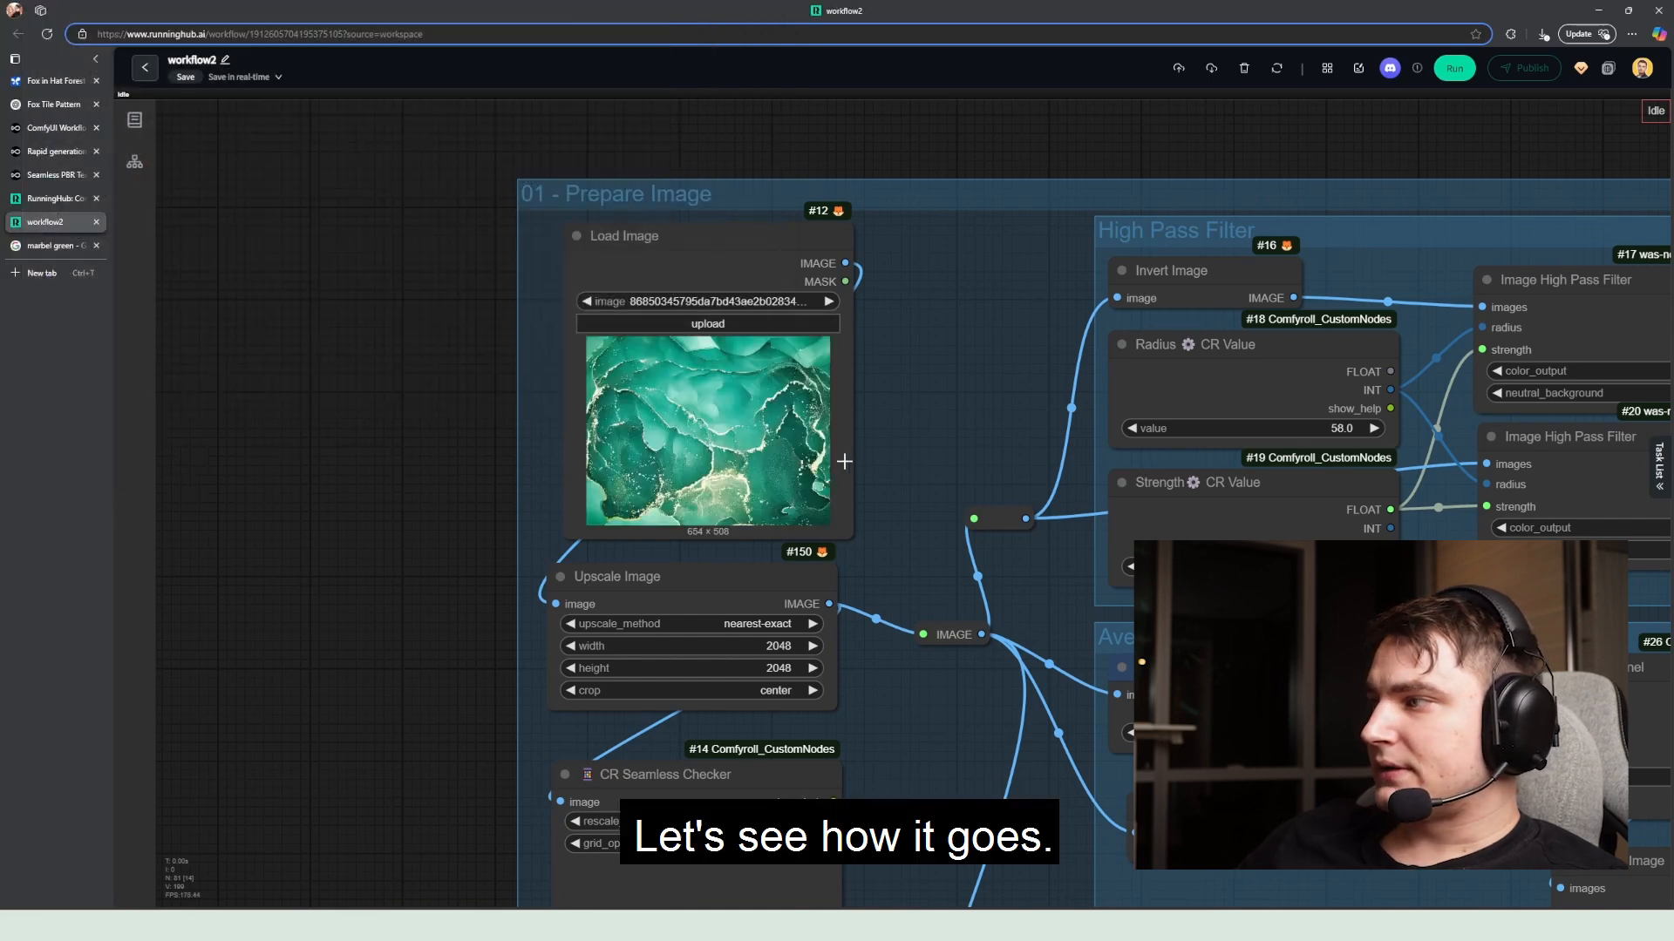
# Step: Run the workflow and locate the node named in the incorrect-value warning, the SDXL Prompt Styler in the Load Checkpoint and prompt group
pyautogui.scroll(-5, 878, 384)
pyautogui.moveTo(857, 399); pyautogui.dragTo(641, 225)
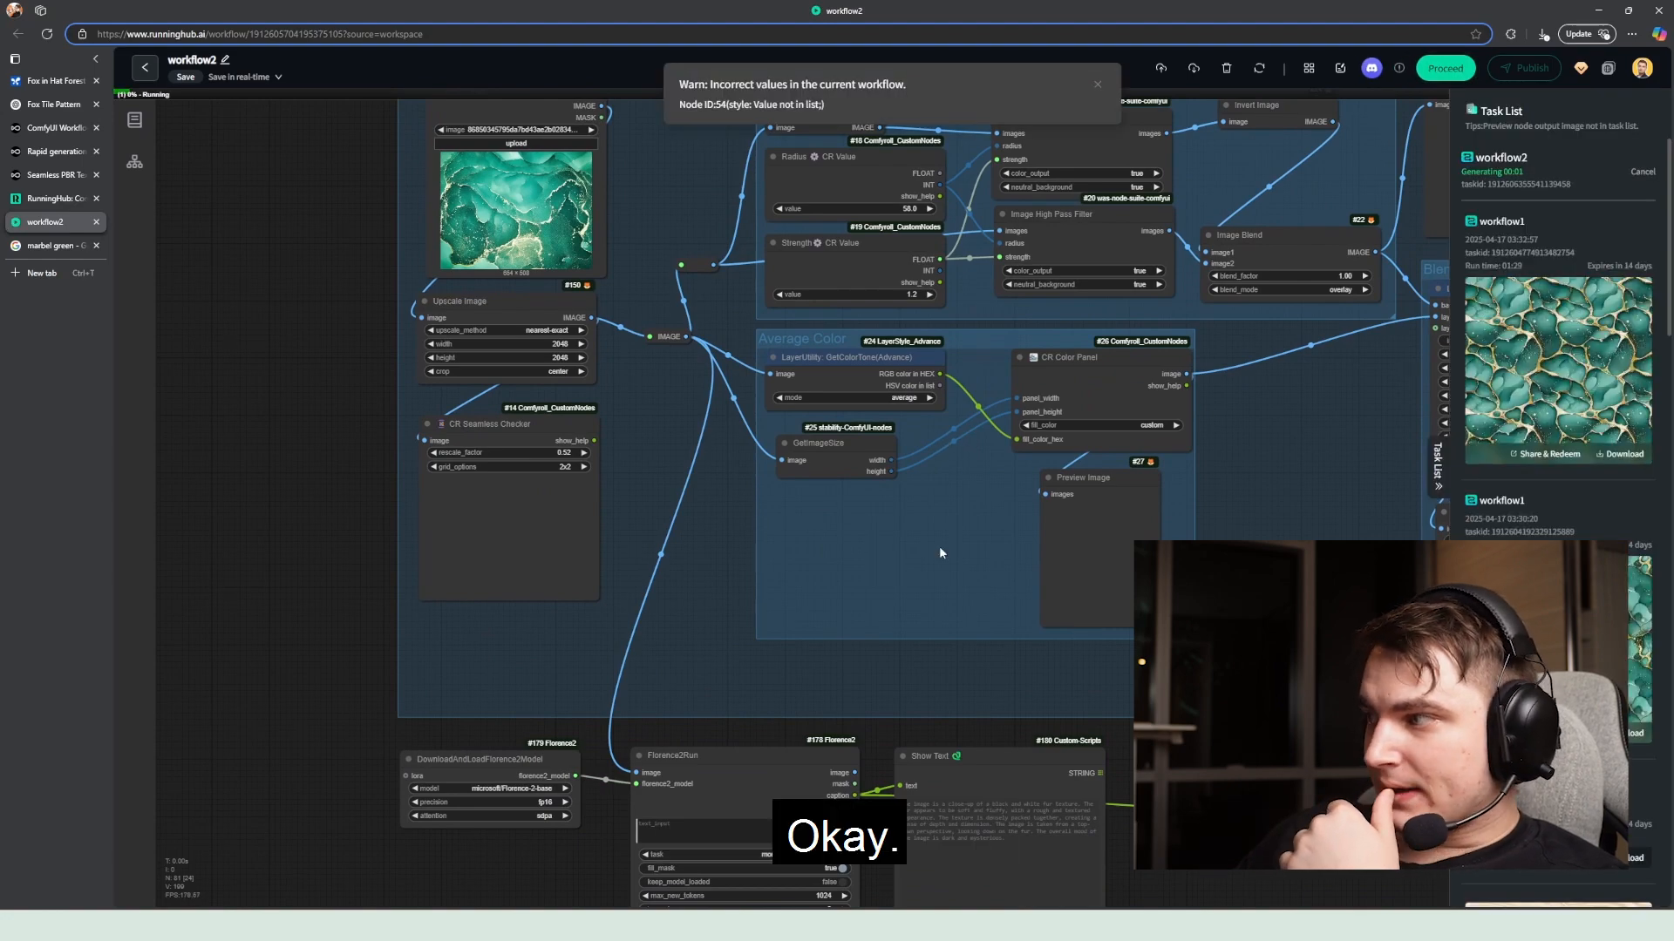
pyautogui.moveTo(941, 572); pyautogui.dragTo(510, 500)
pyautogui.scroll(-1, 921, 501)
pyautogui.scroll(-3, 921, 501)
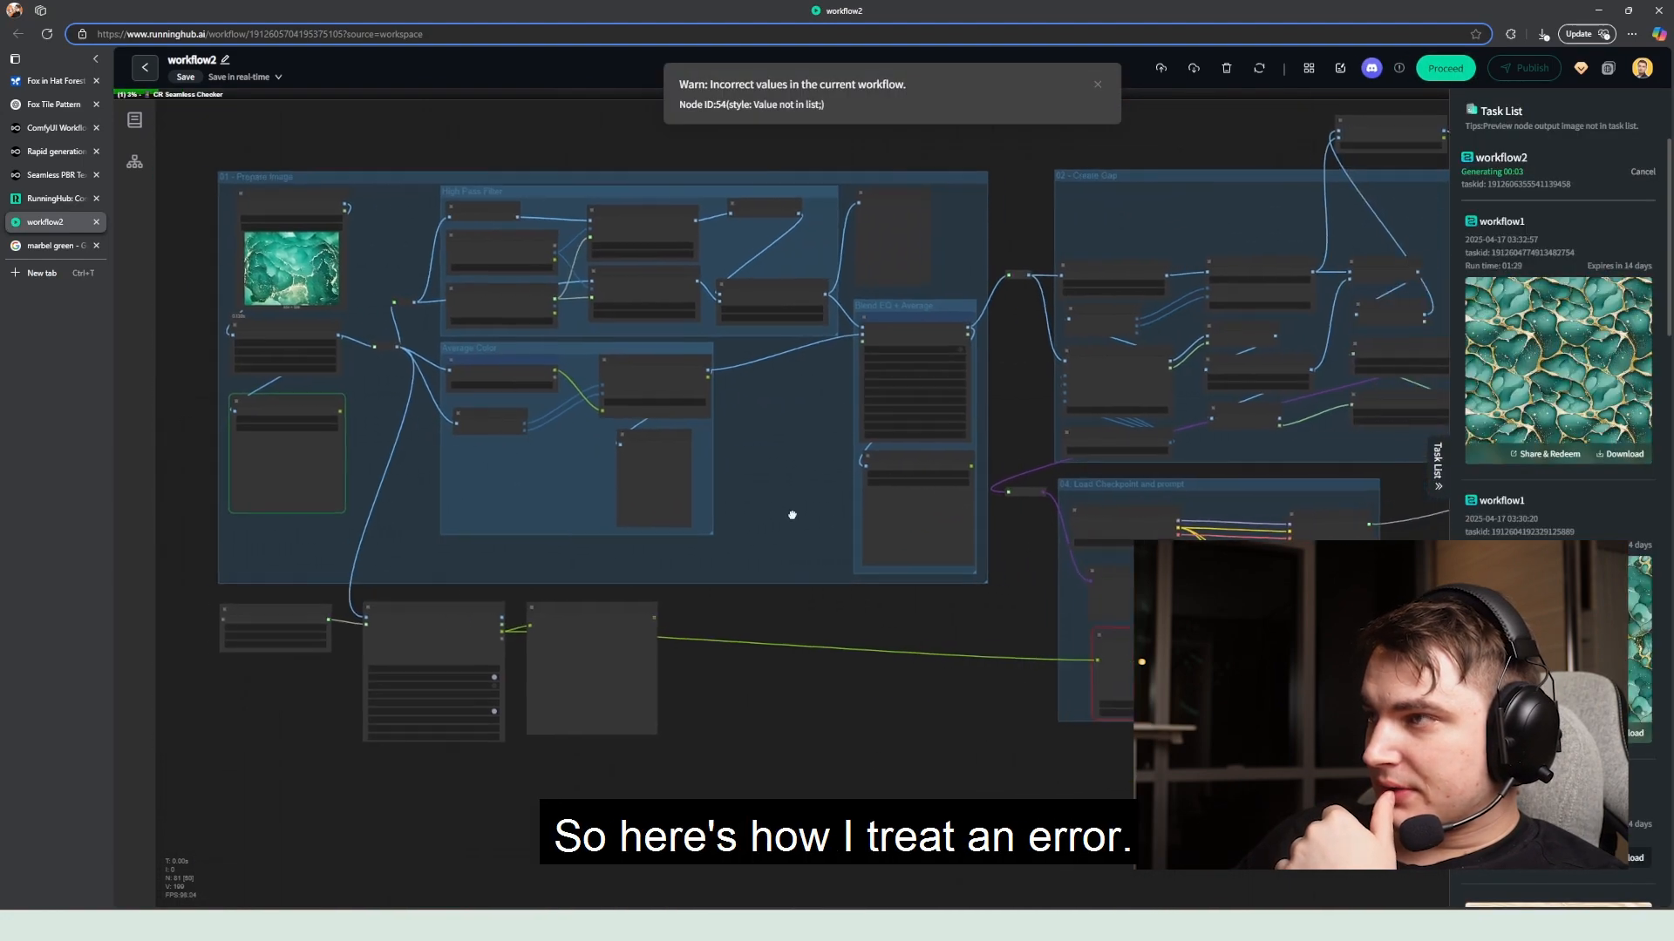
pyautogui.moveTo(628, 516); pyautogui.dragTo(576, 429)
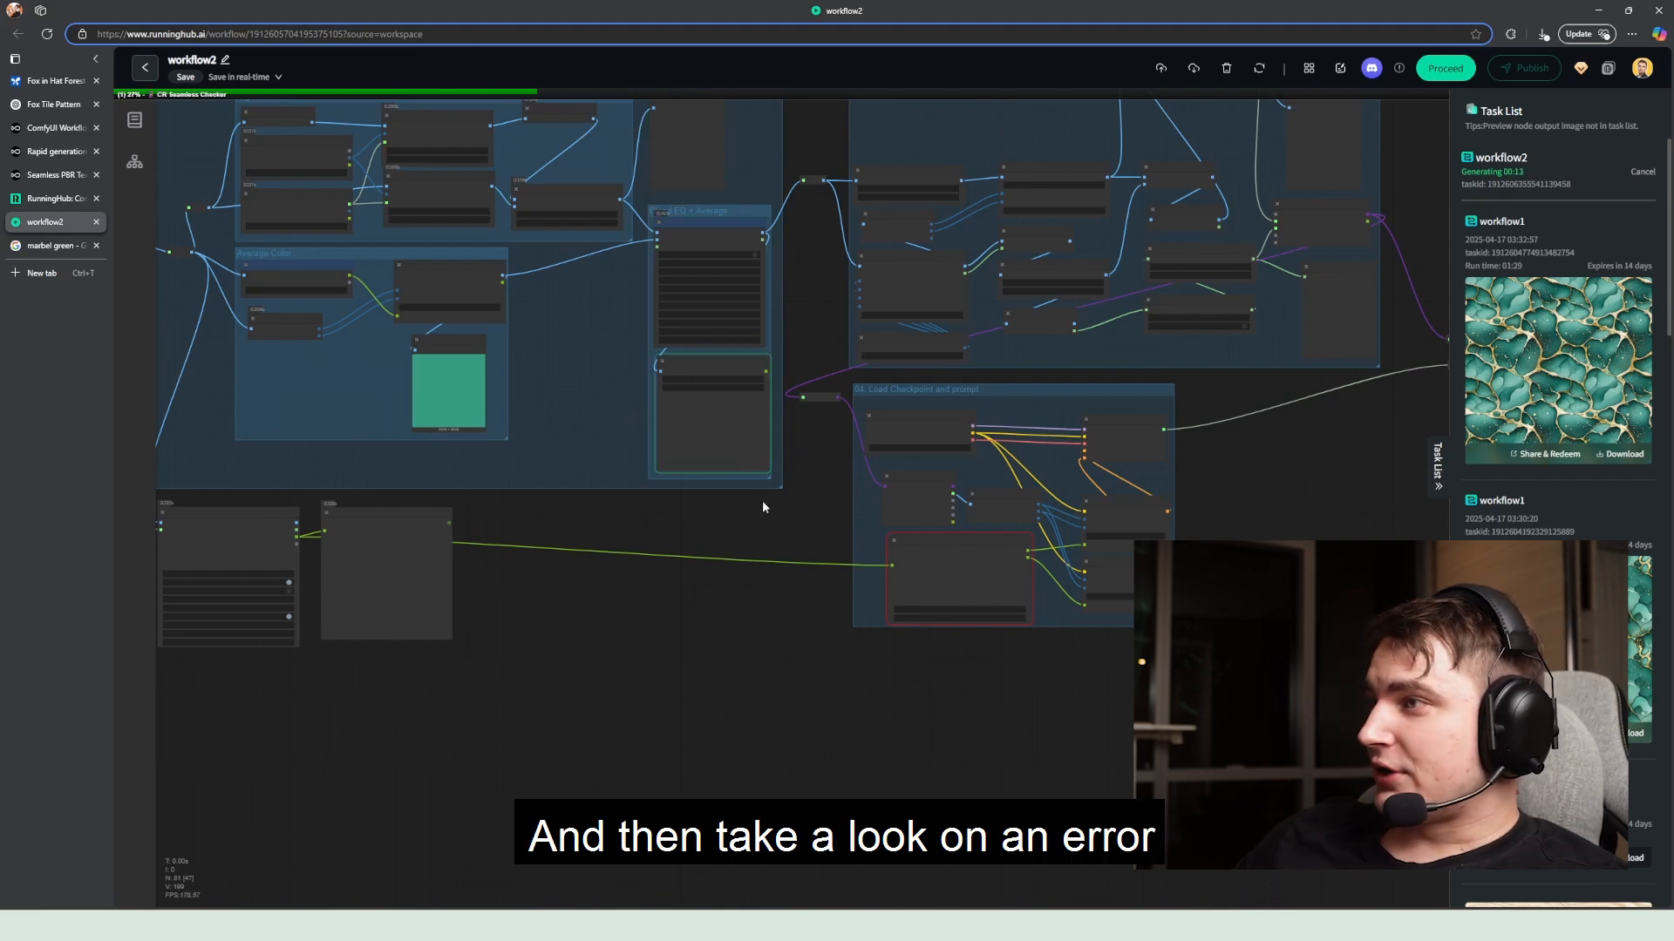
pyautogui.scroll(5, 759, 523)
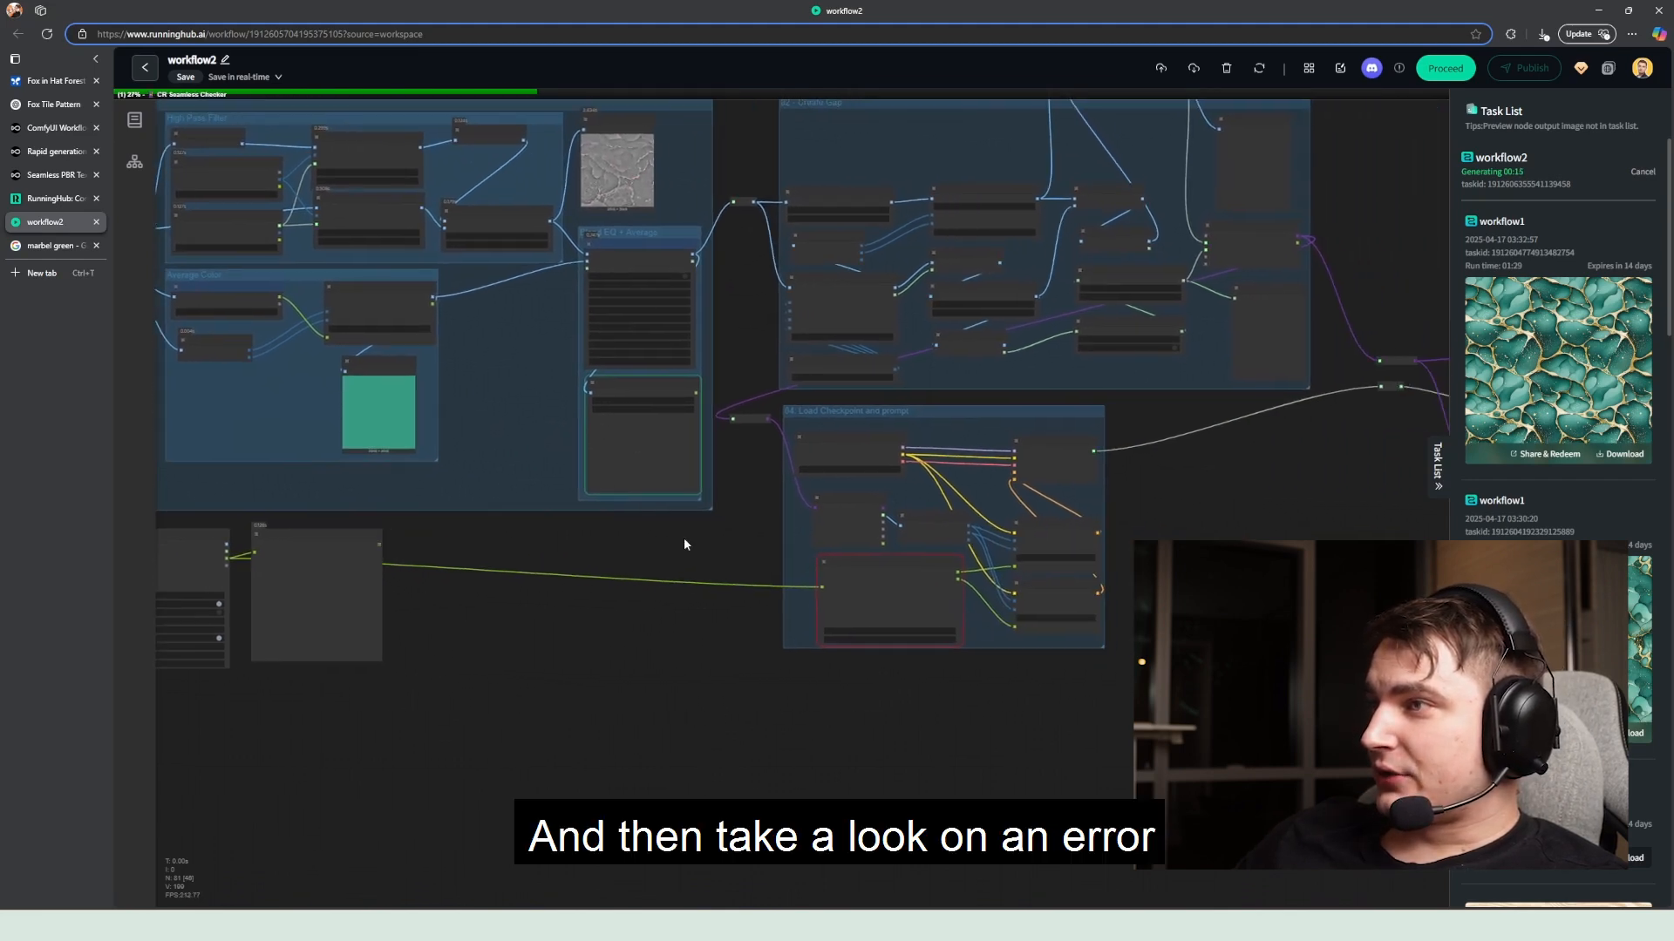
pyautogui.moveTo(790, 556); pyautogui.dragTo(695, 435)
pyautogui.scroll(5, 729, 514)
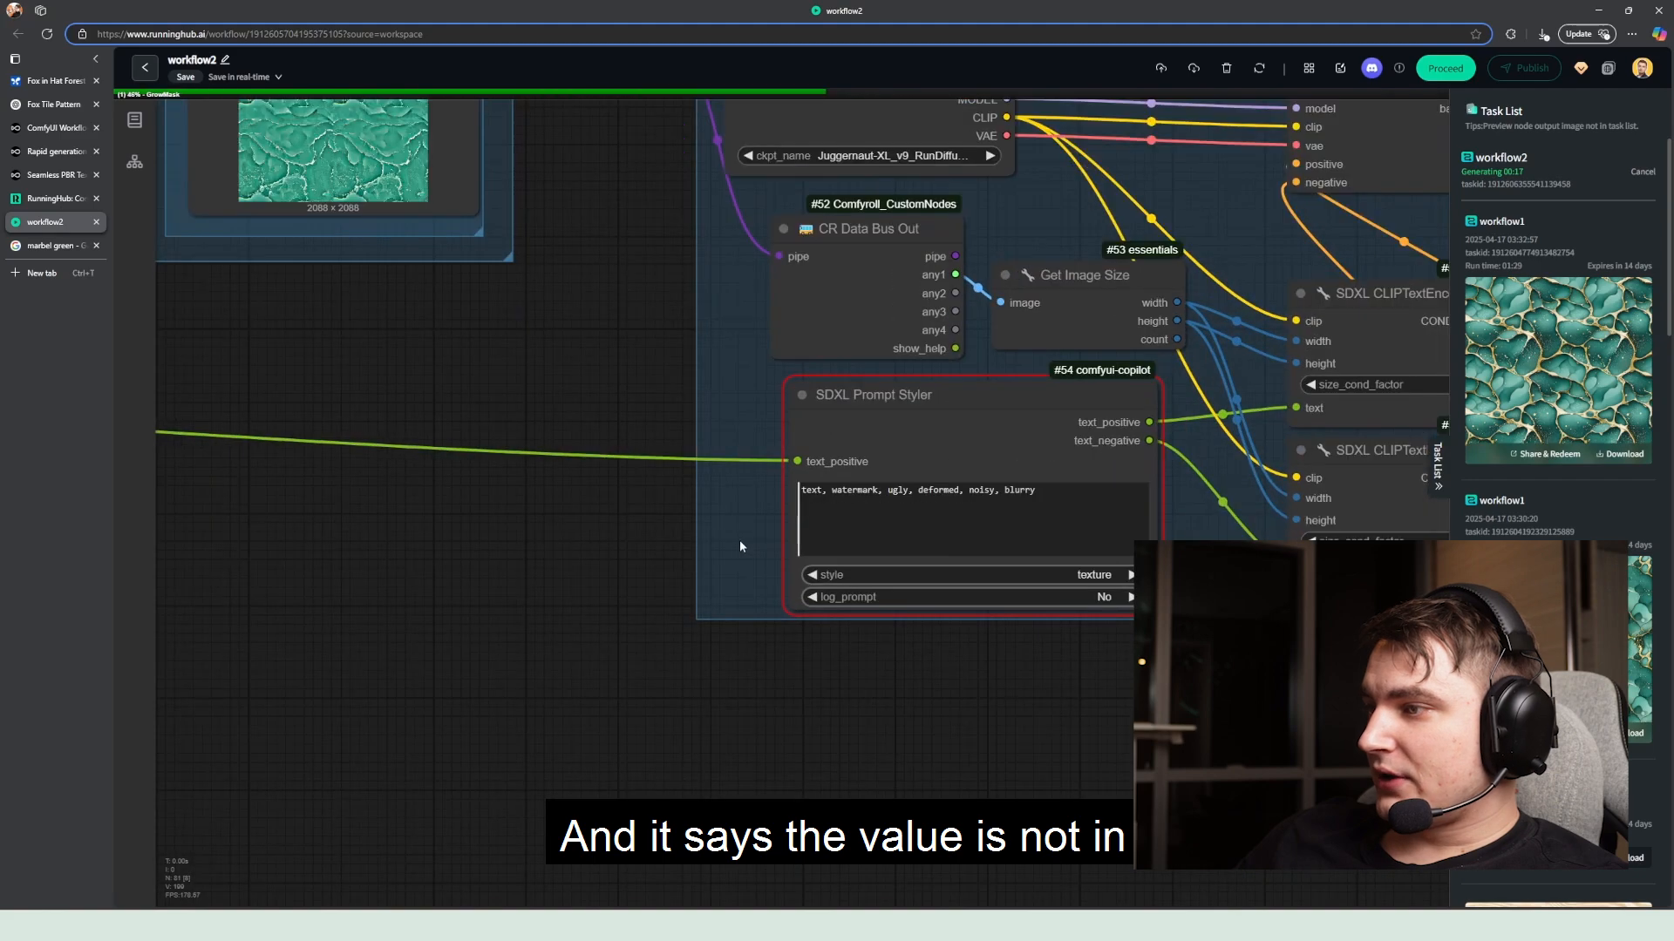
pyautogui.moveTo(717, 544); pyautogui.dragTo(594, 510)
pyautogui.scroll(2, 682, 519)
# Step: Shift the SDXL Prompt Styler node slightly to the left and check which log_prompt options it offers
pyautogui.click(747, 372)
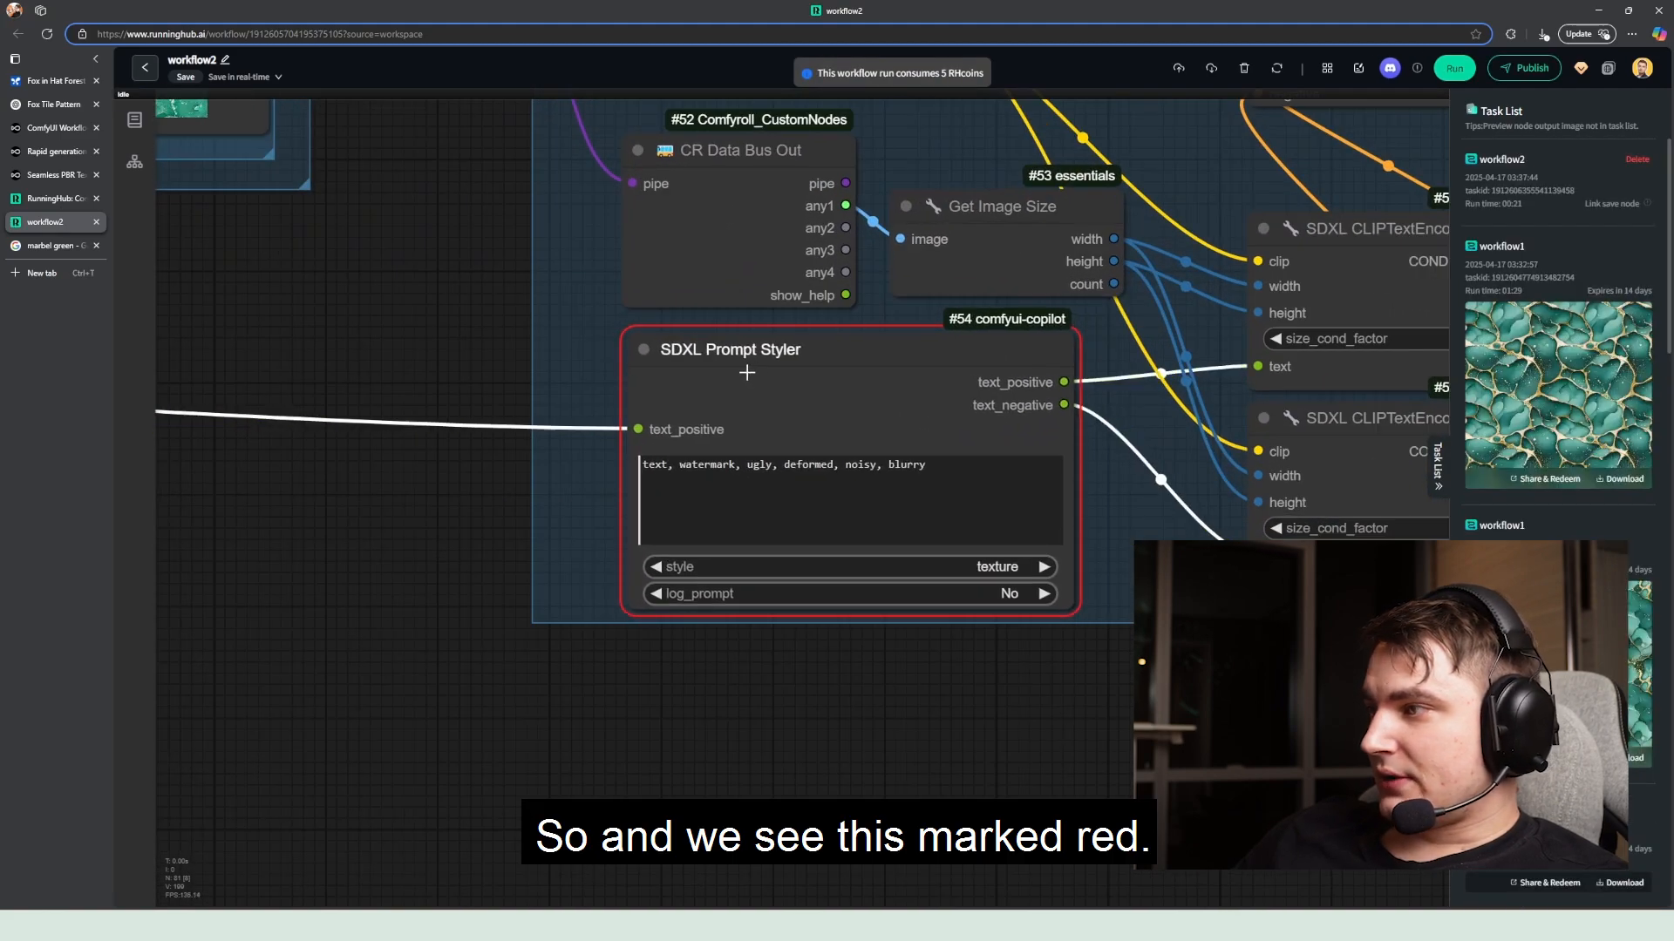
pyautogui.moveTo(747, 372); pyautogui.dragTo(710, 378)
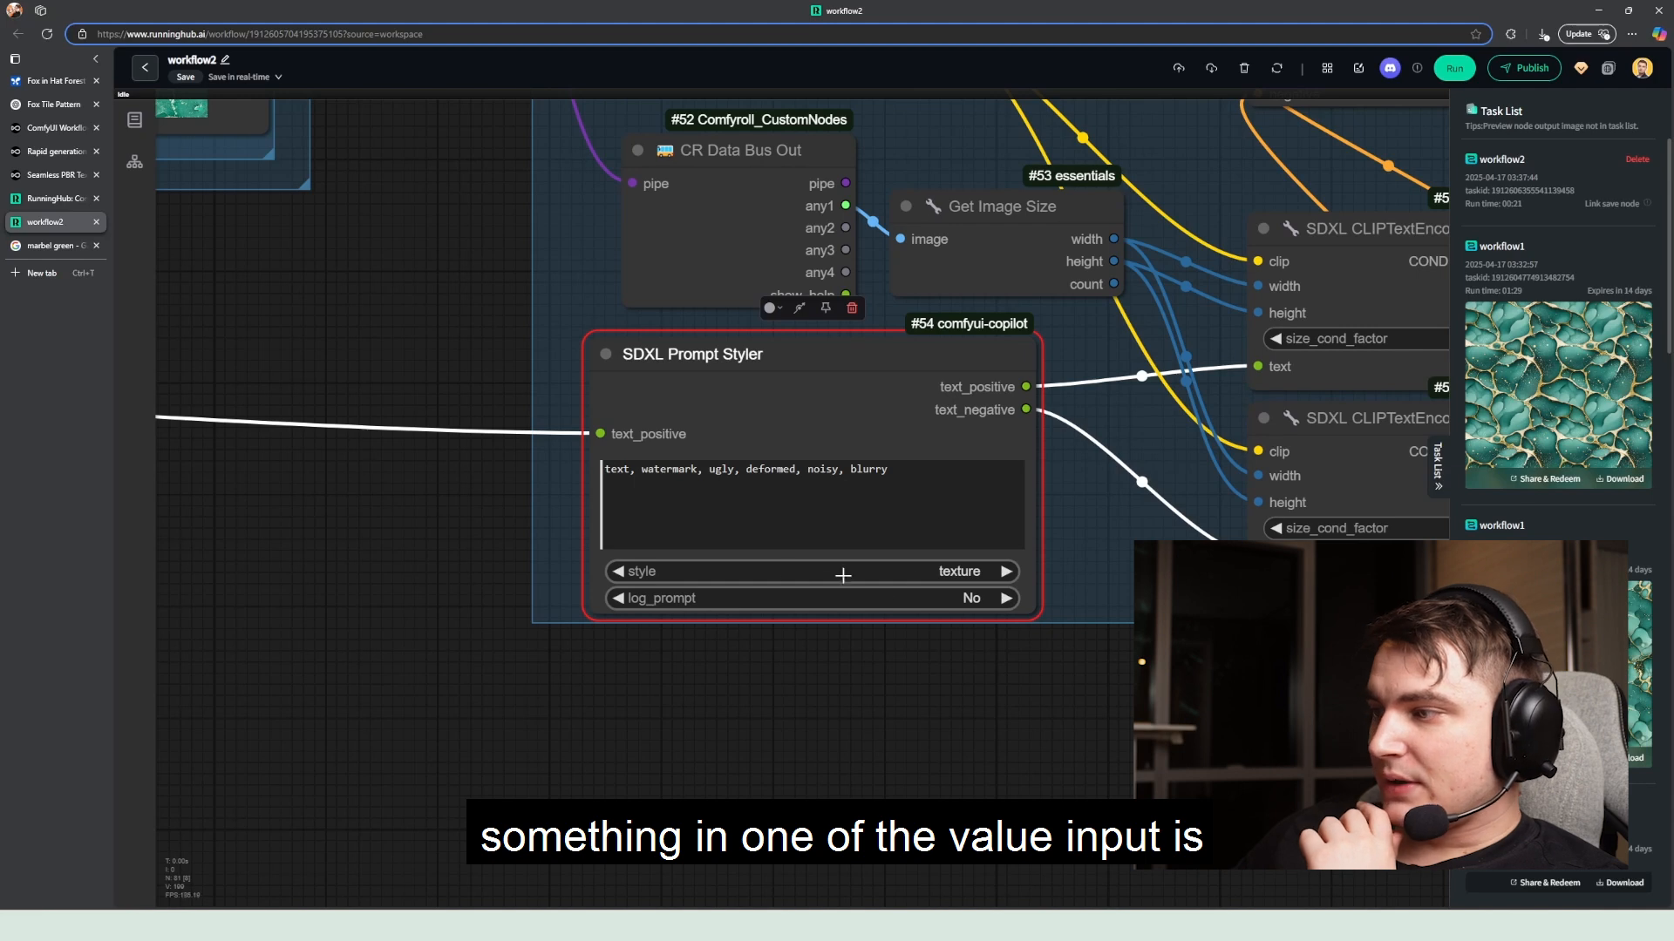
pyautogui.click(765, 602)
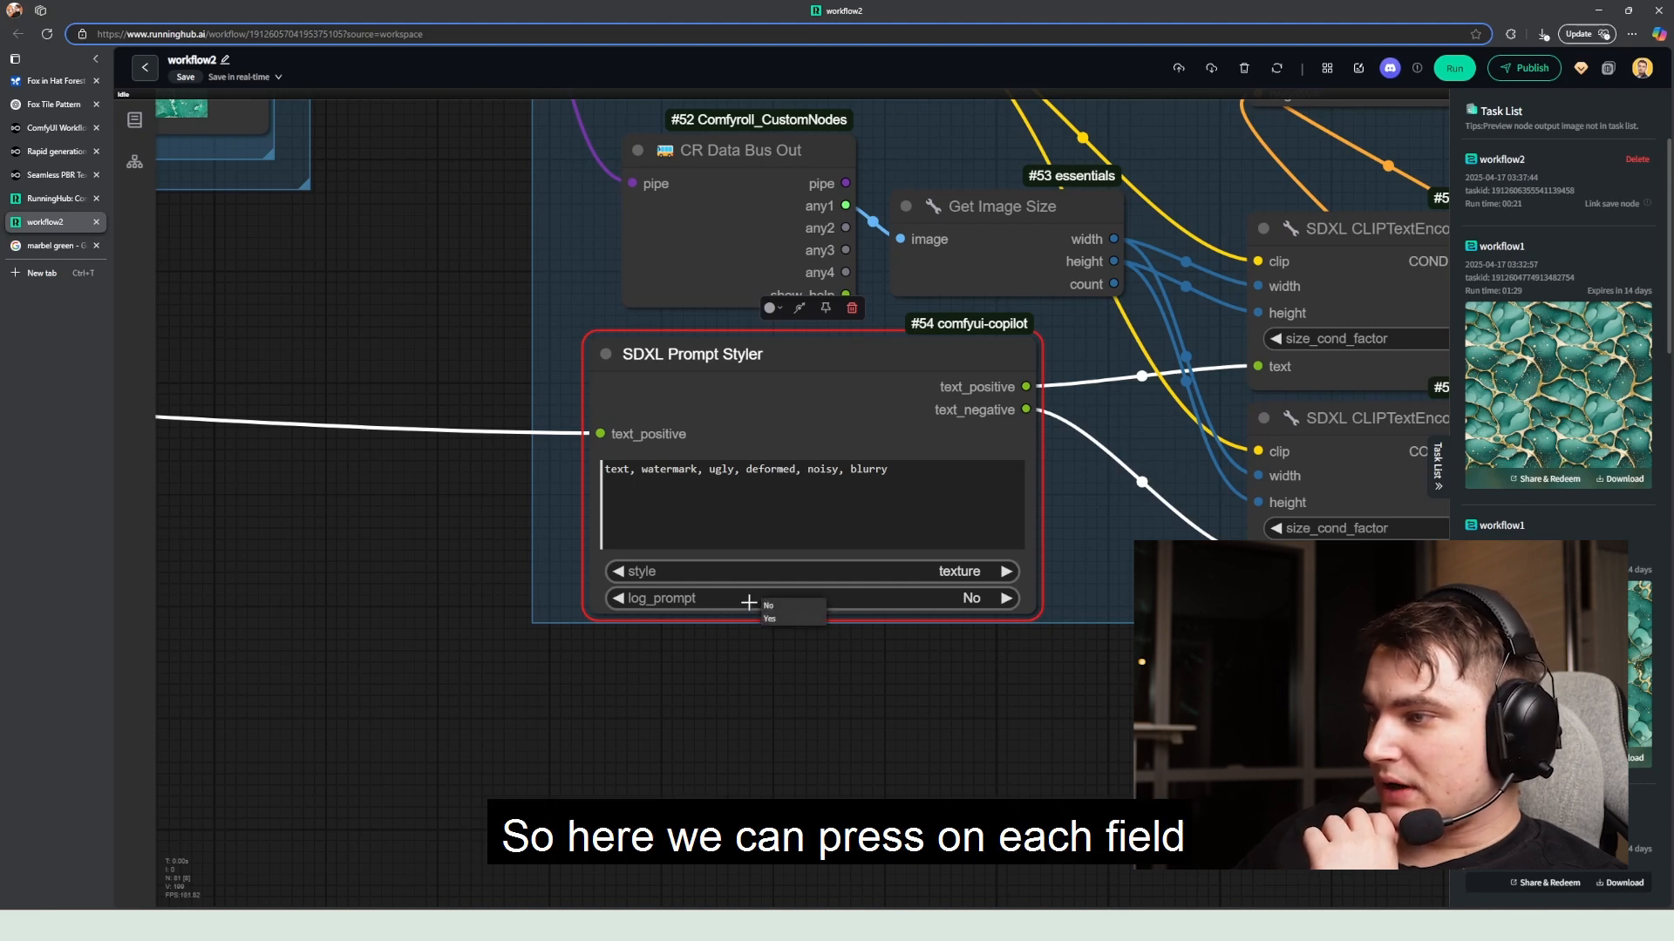
pyautogui.click(898, 619)
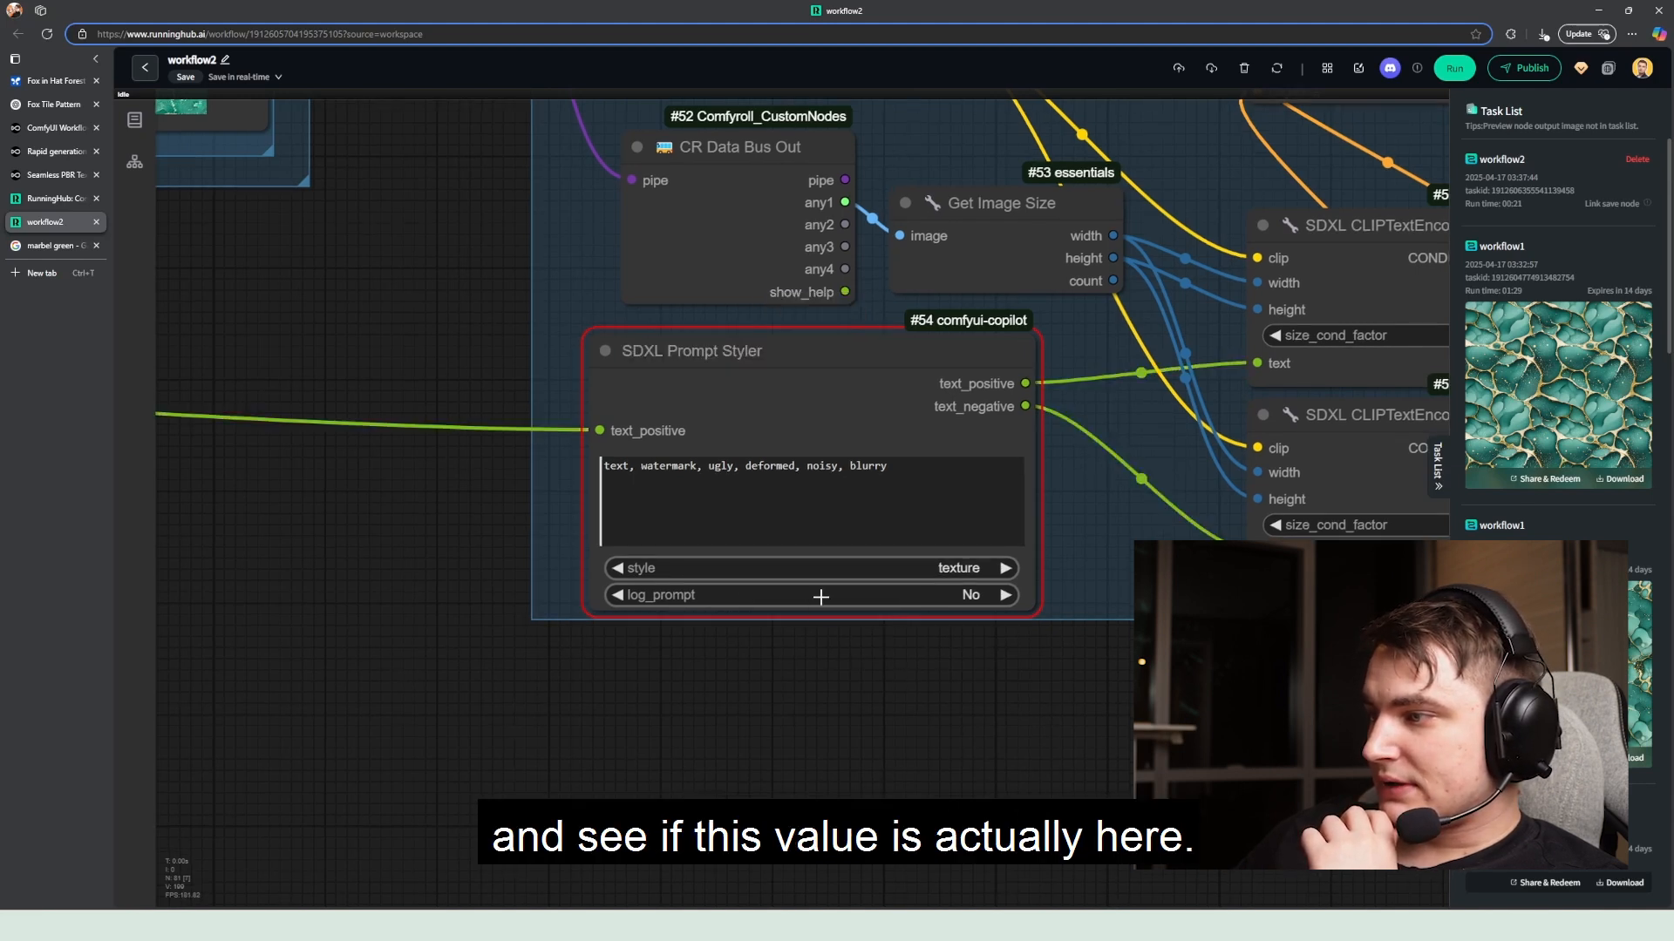
# Step: Filter the SDXL Prompt Styler's style choices by "te" and set the style to sai-texture
pyautogui.click(908, 571)
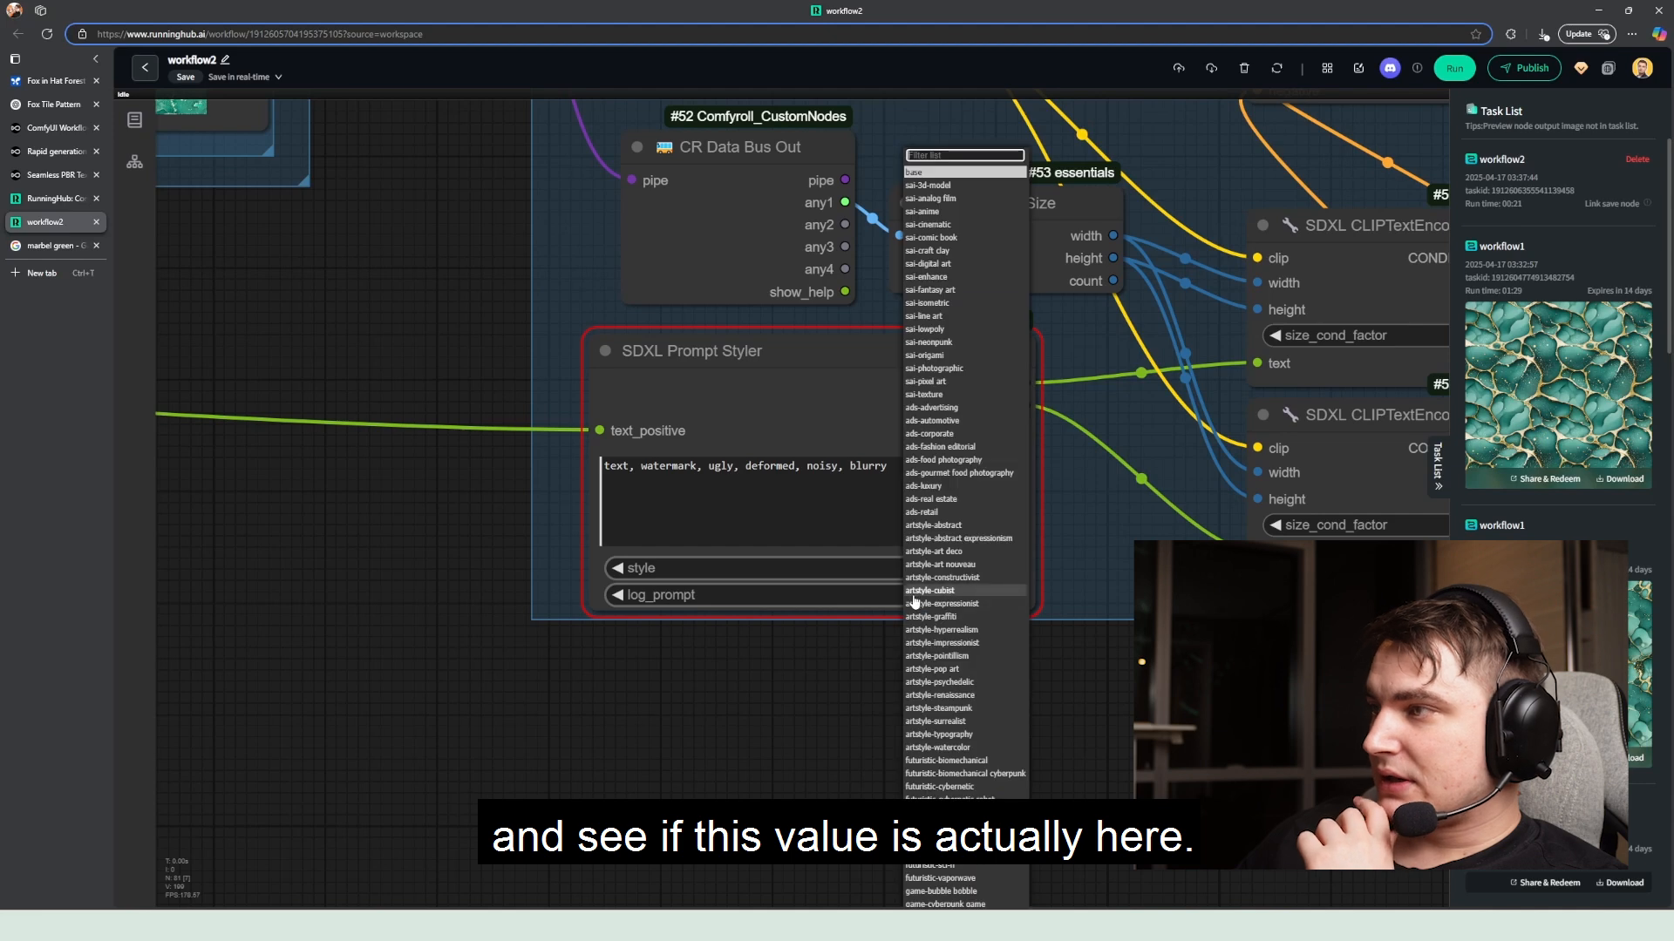
pyautogui.click(840, 569)
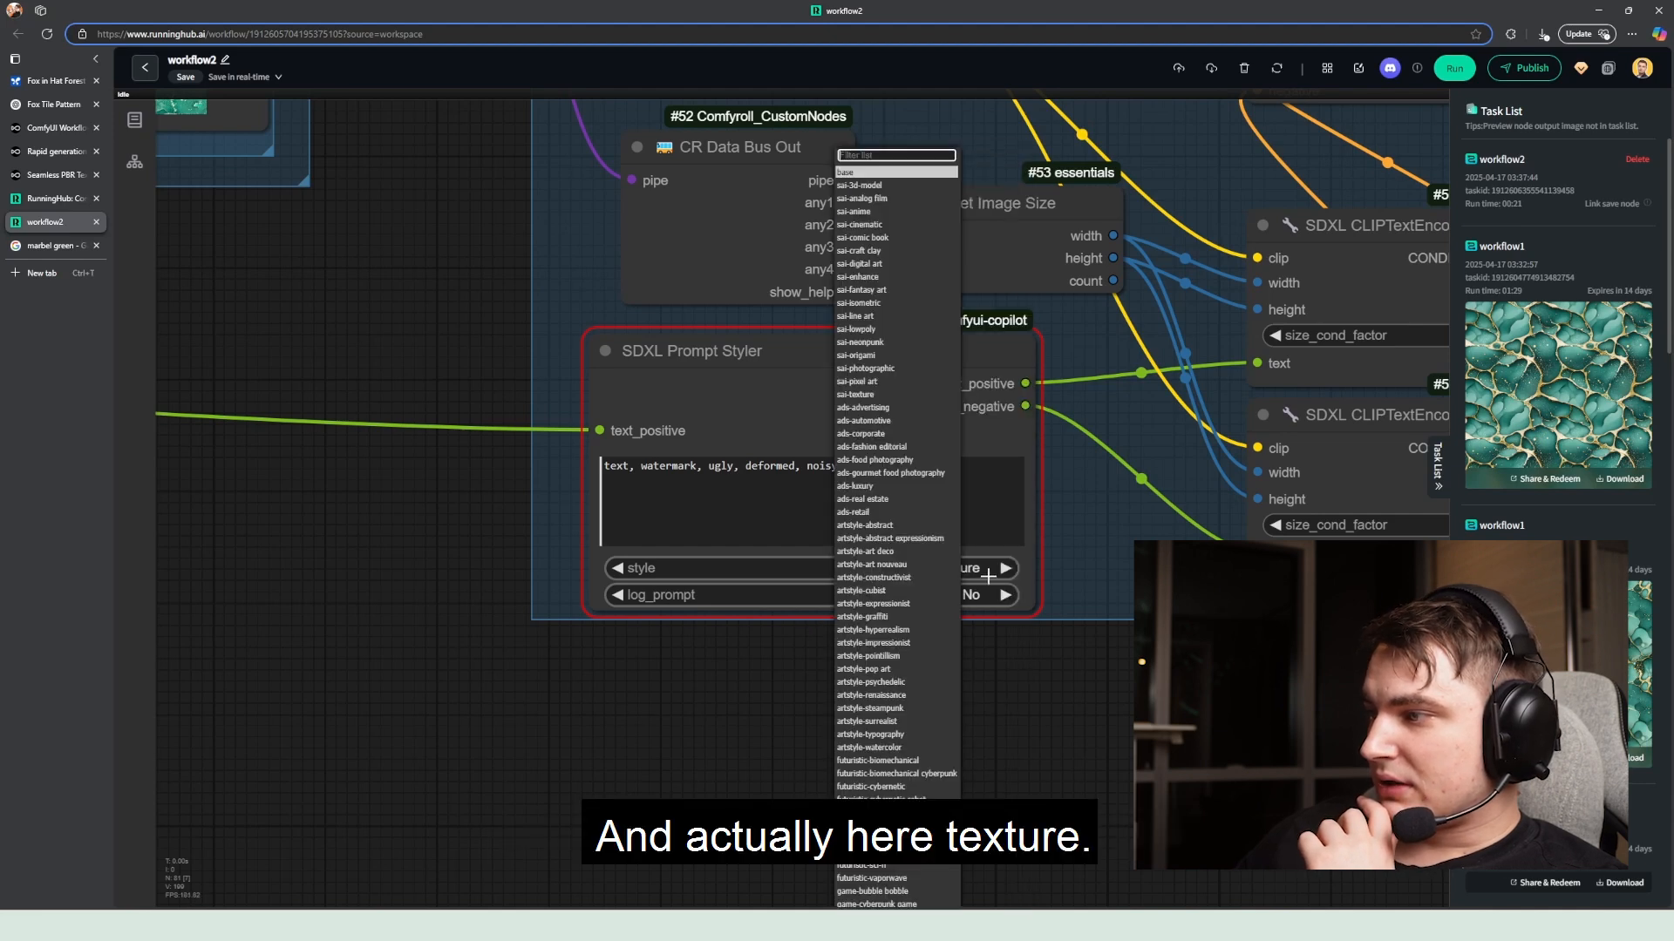
pyautogui.write('te')
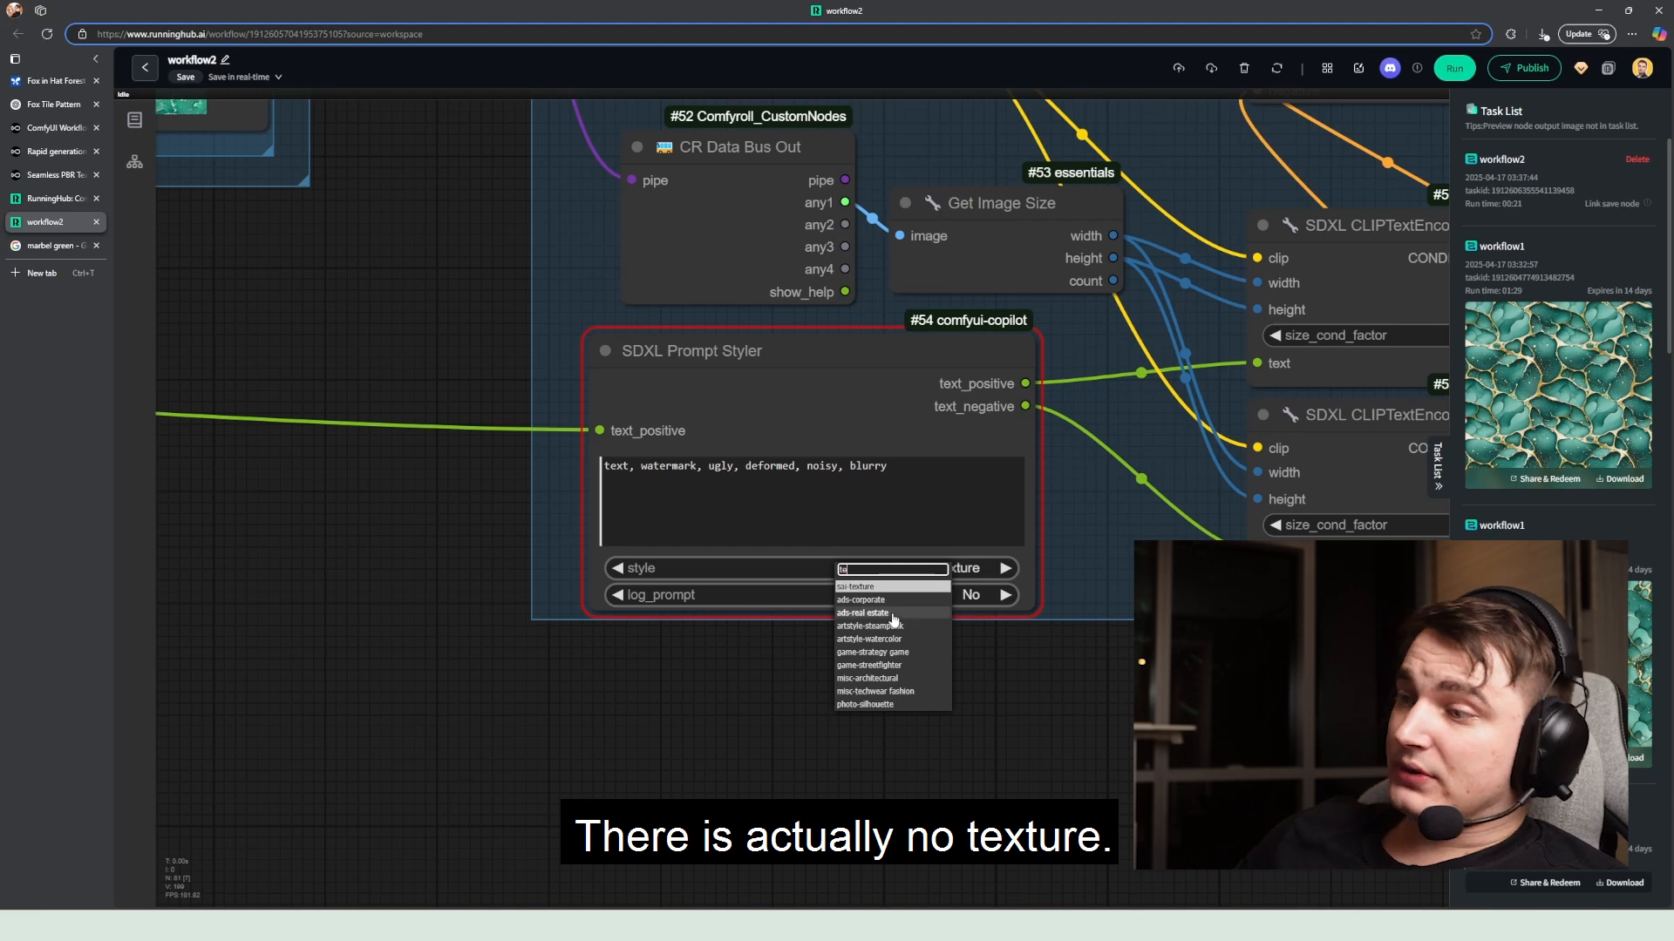
pyautogui.click(848, 588)
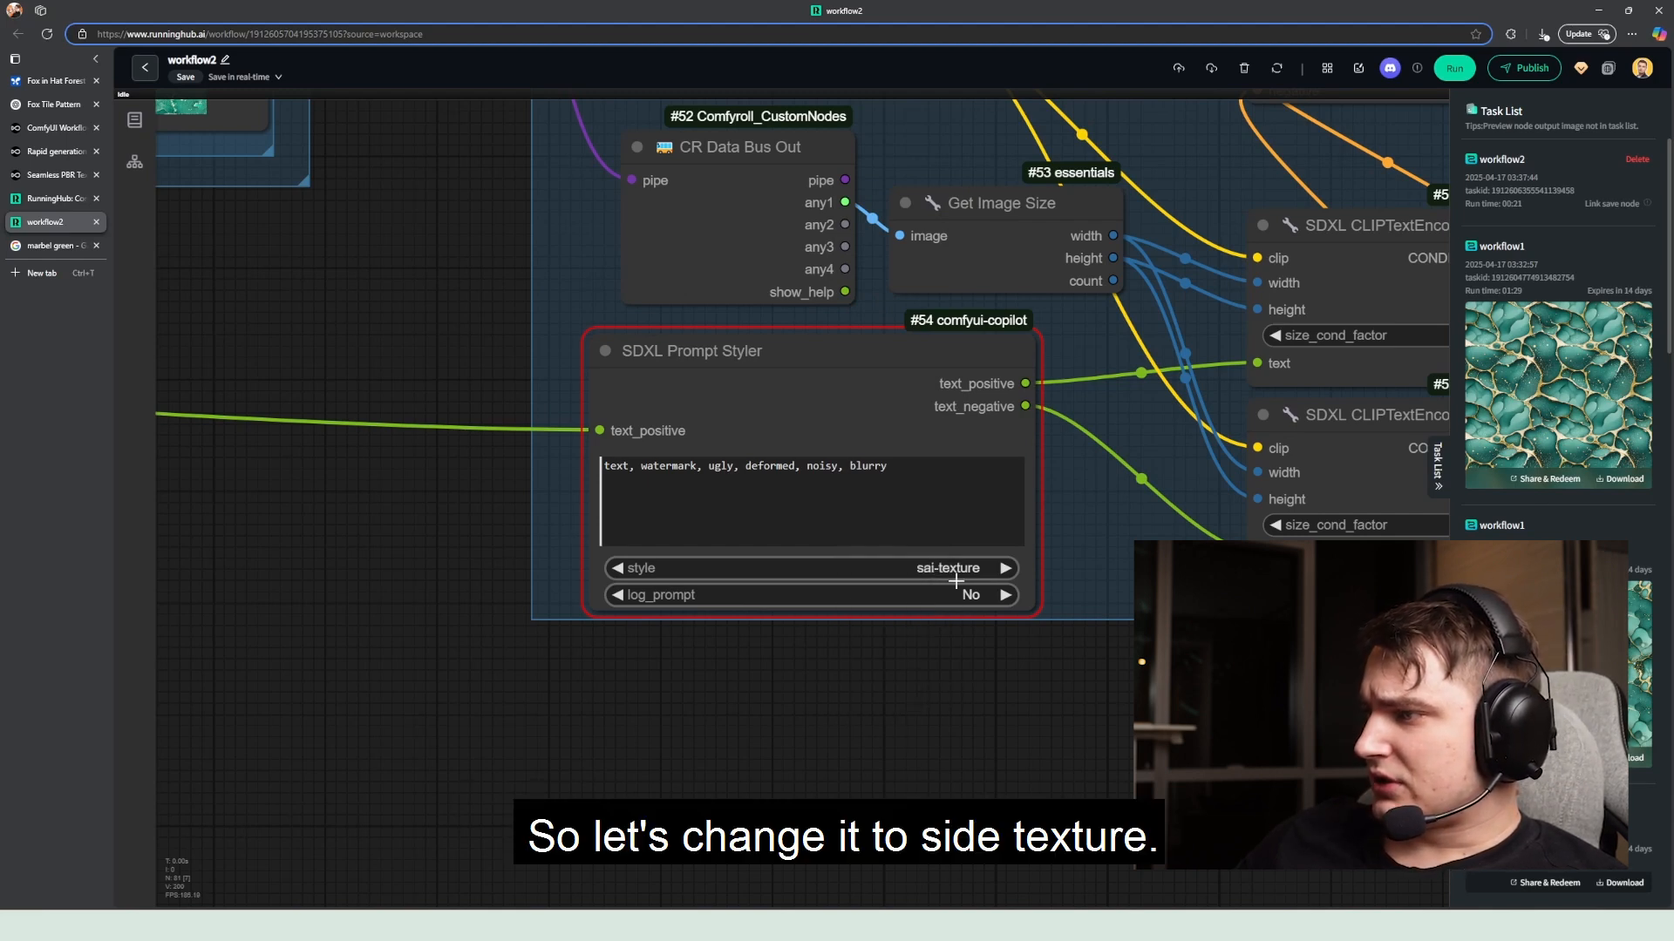
# Step: Run the PBR workflow again with the corrected prompt style
pyautogui.scroll(-2, 785, 392)
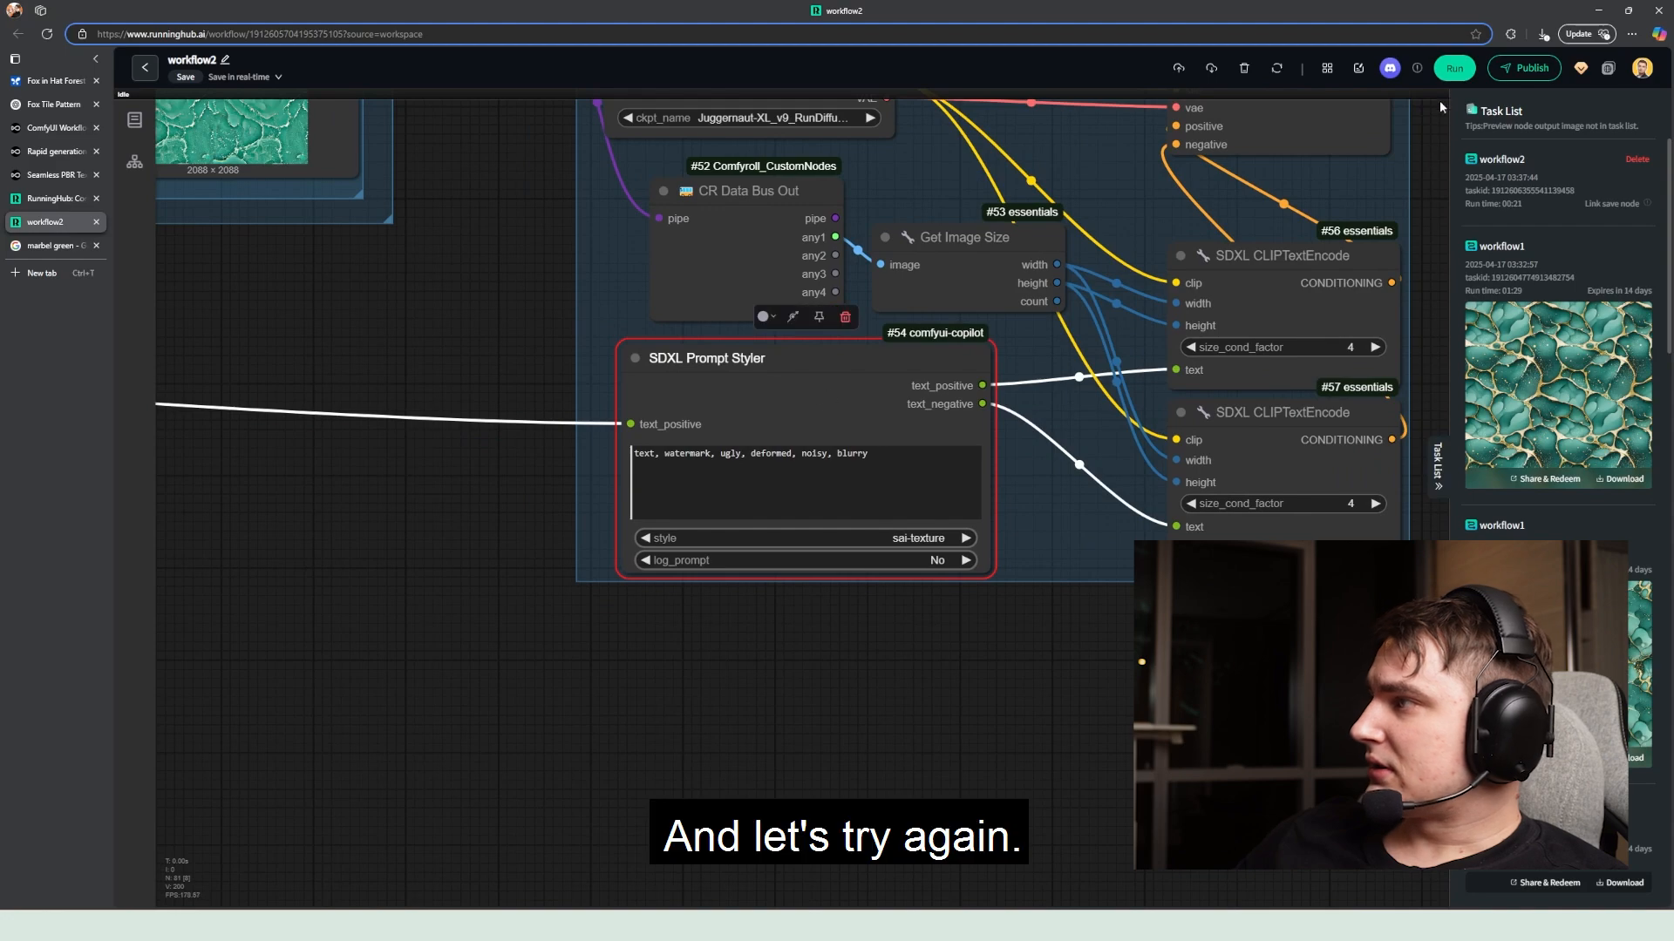
pyautogui.hotkey('ctrl', 'Return')
pyautogui.scroll(-6, 532, 364)
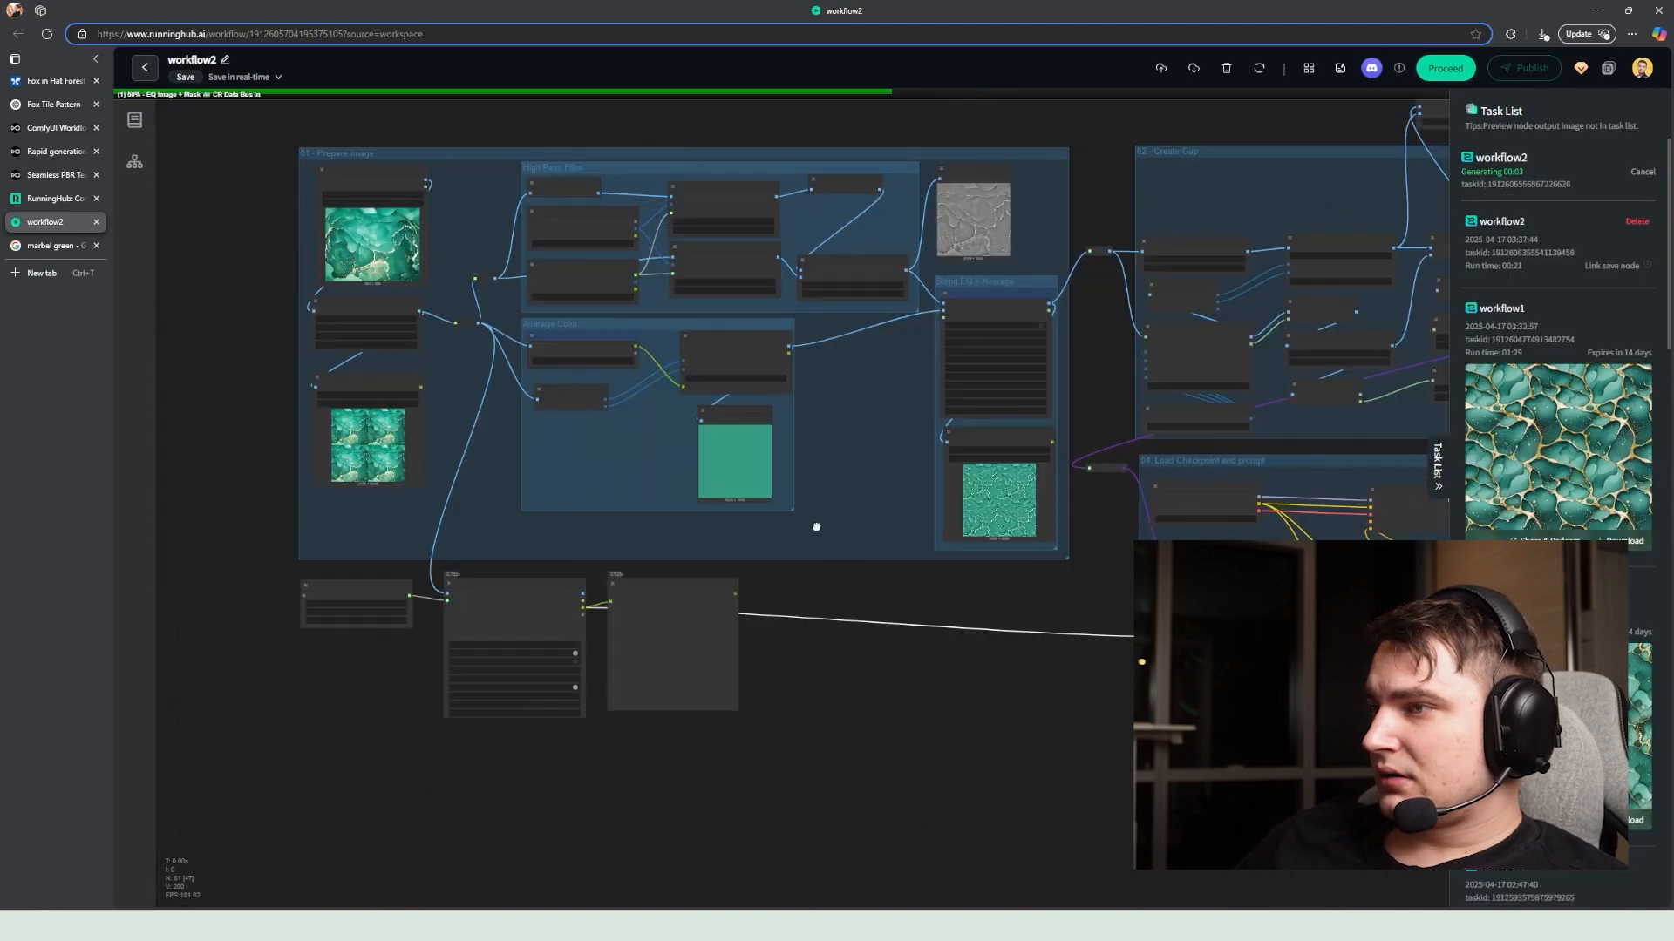
# Step: Follow the running workflow through the 01 - Prepare Image group, examining the seamless previews, the Florence2 nodes and the Blend EQ + Average output
pyautogui.moveTo(816, 526); pyautogui.dragTo(896, 569)
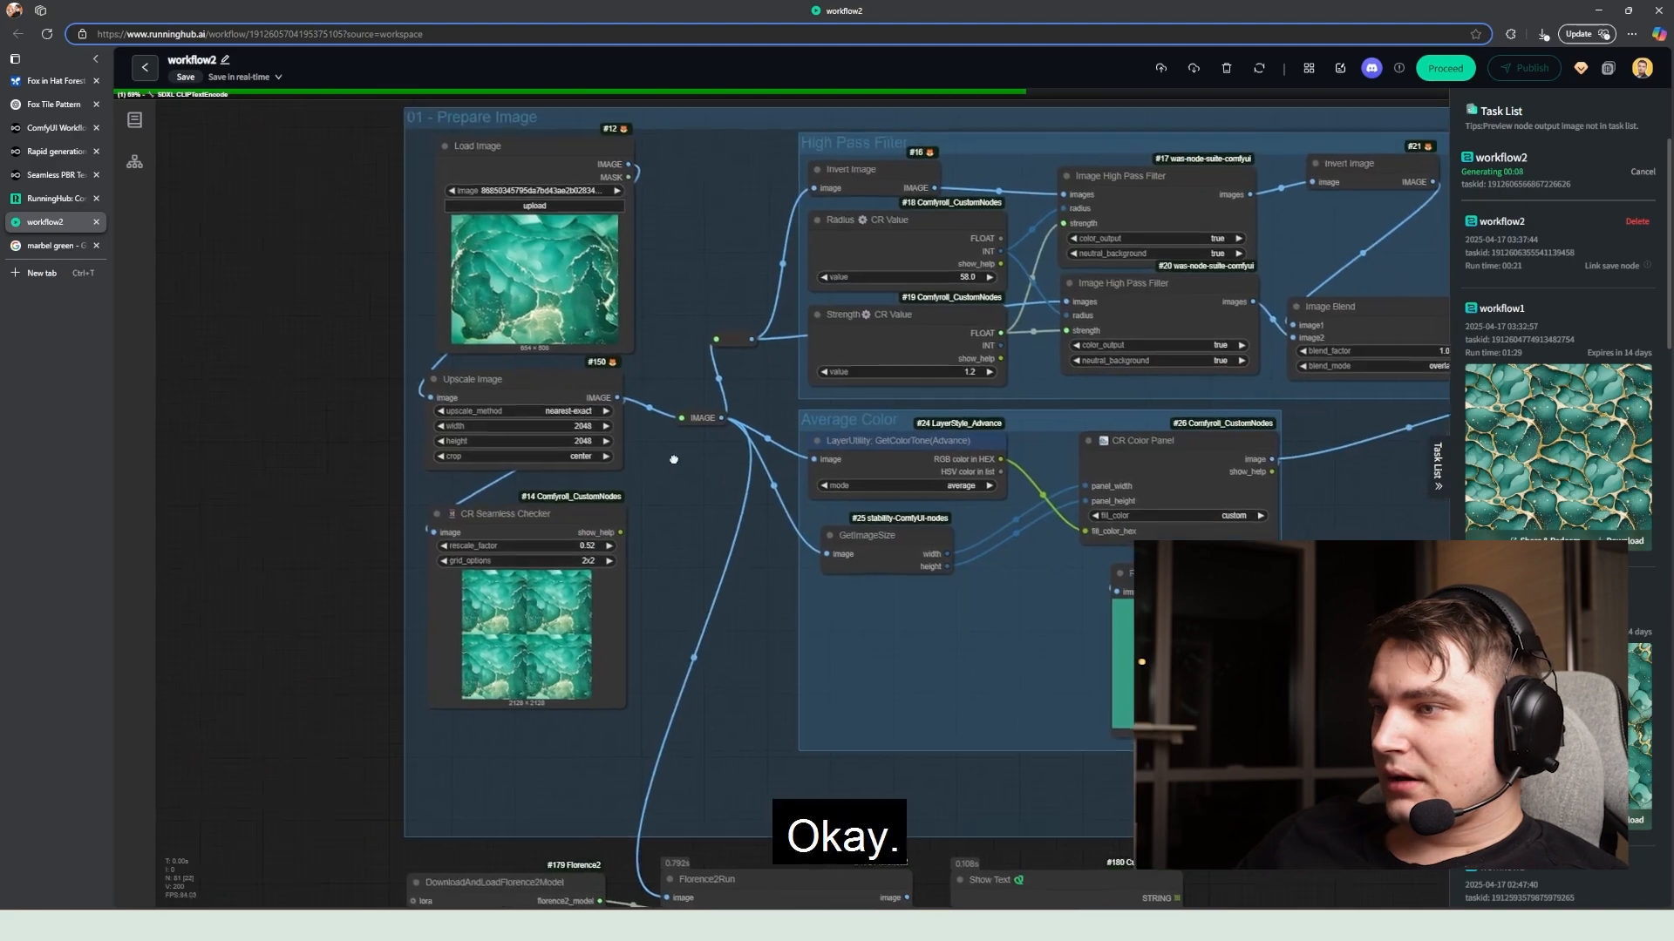
pyautogui.scroll(-4, 674, 459)
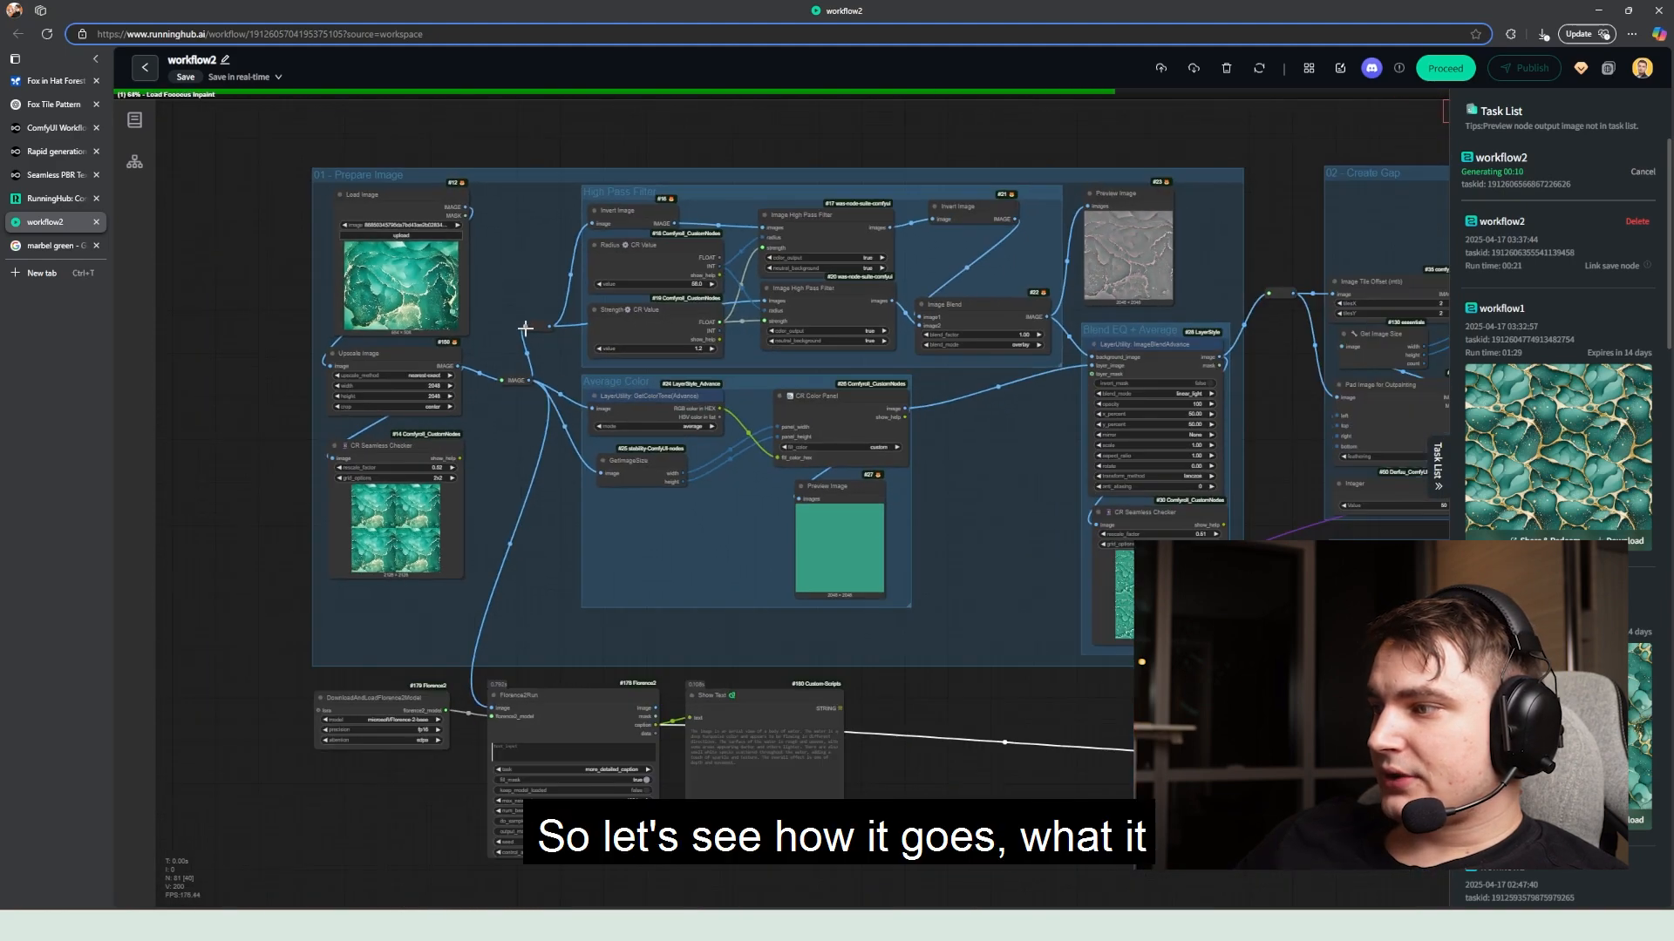
pyautogui.moveTo(596, 490); pyautogui.dragTo(627, 410)
pyautogui.moveTo(645, 530); pyautogui.dragTo(561, 639)
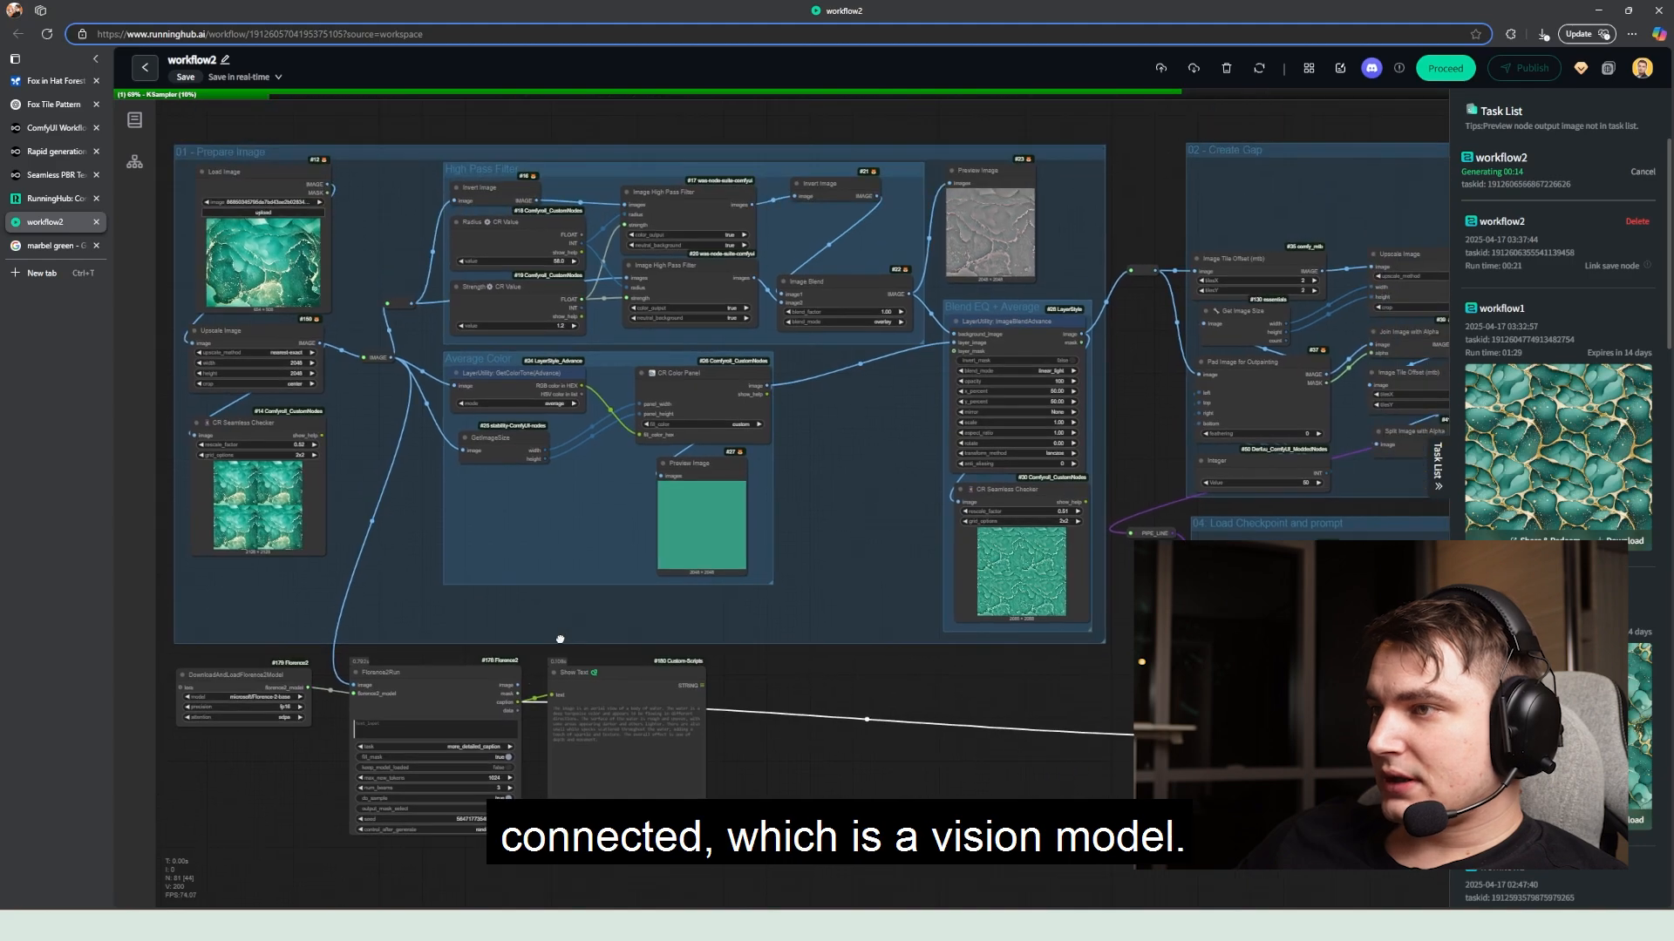
pyautogui.moveTo(807, 497); pyautogui.dragTo(692, 587)
pyautogui.scroll(10, 692, 586)
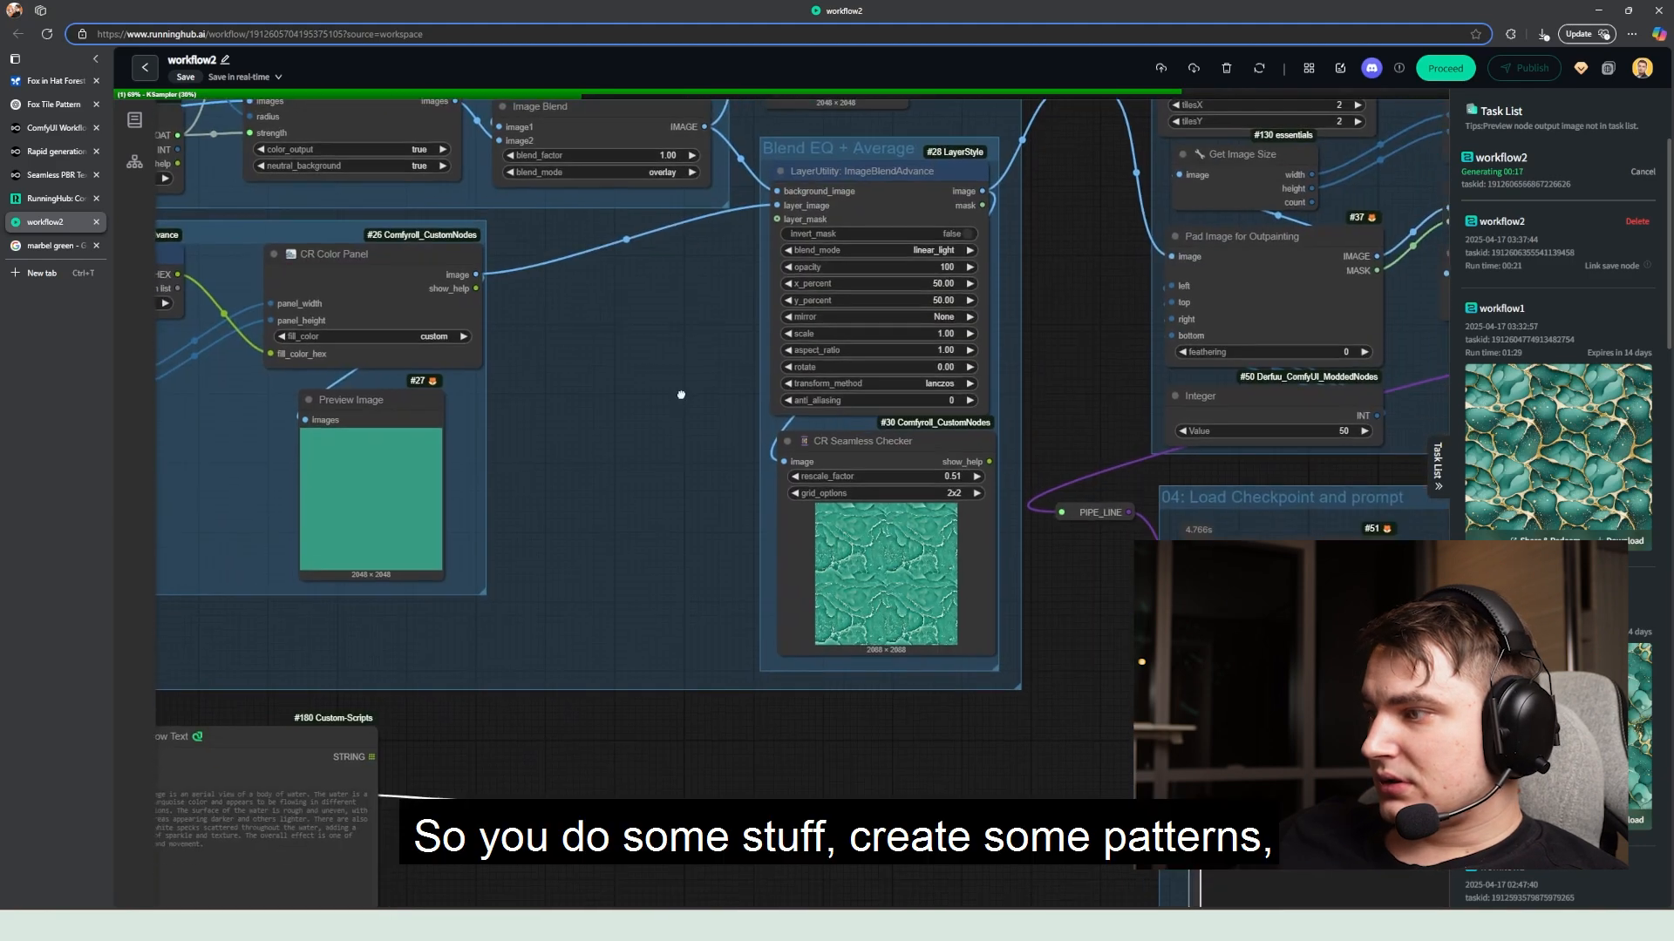
pyautogui.moveTo(751, 519); pyautogui.dragTo(653, 433)
pyautogui.scroll(-10, 666, 448)
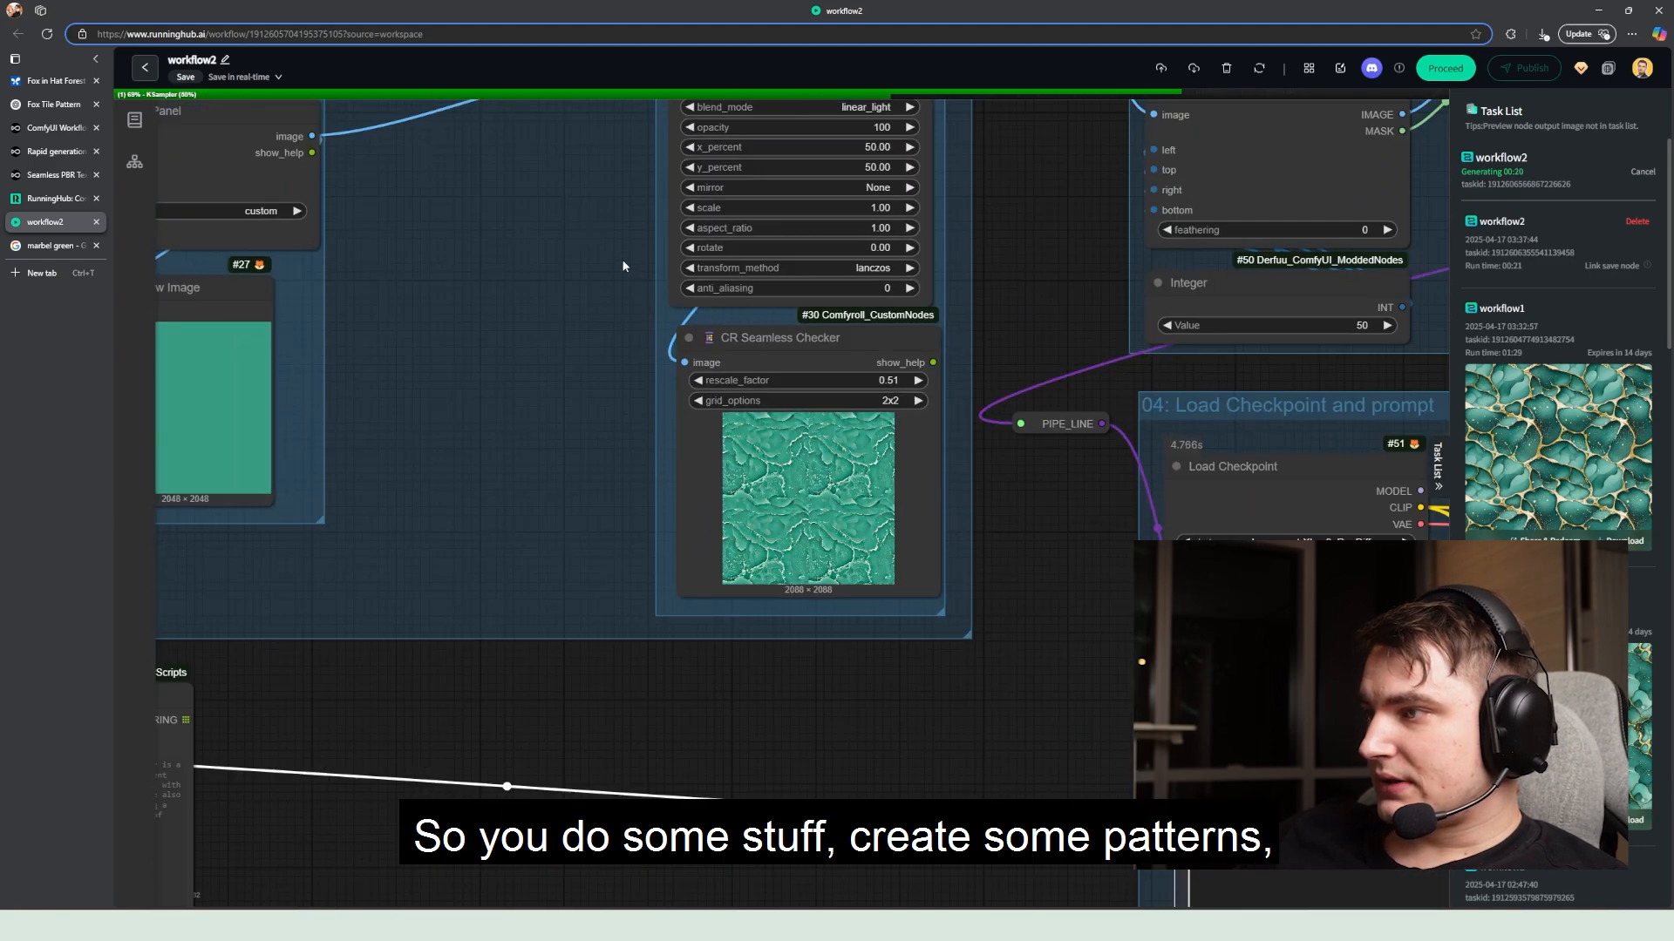
pyautogui.scroll(-3, 922, 616)
pyautogui.scroll(4, 923, 616)
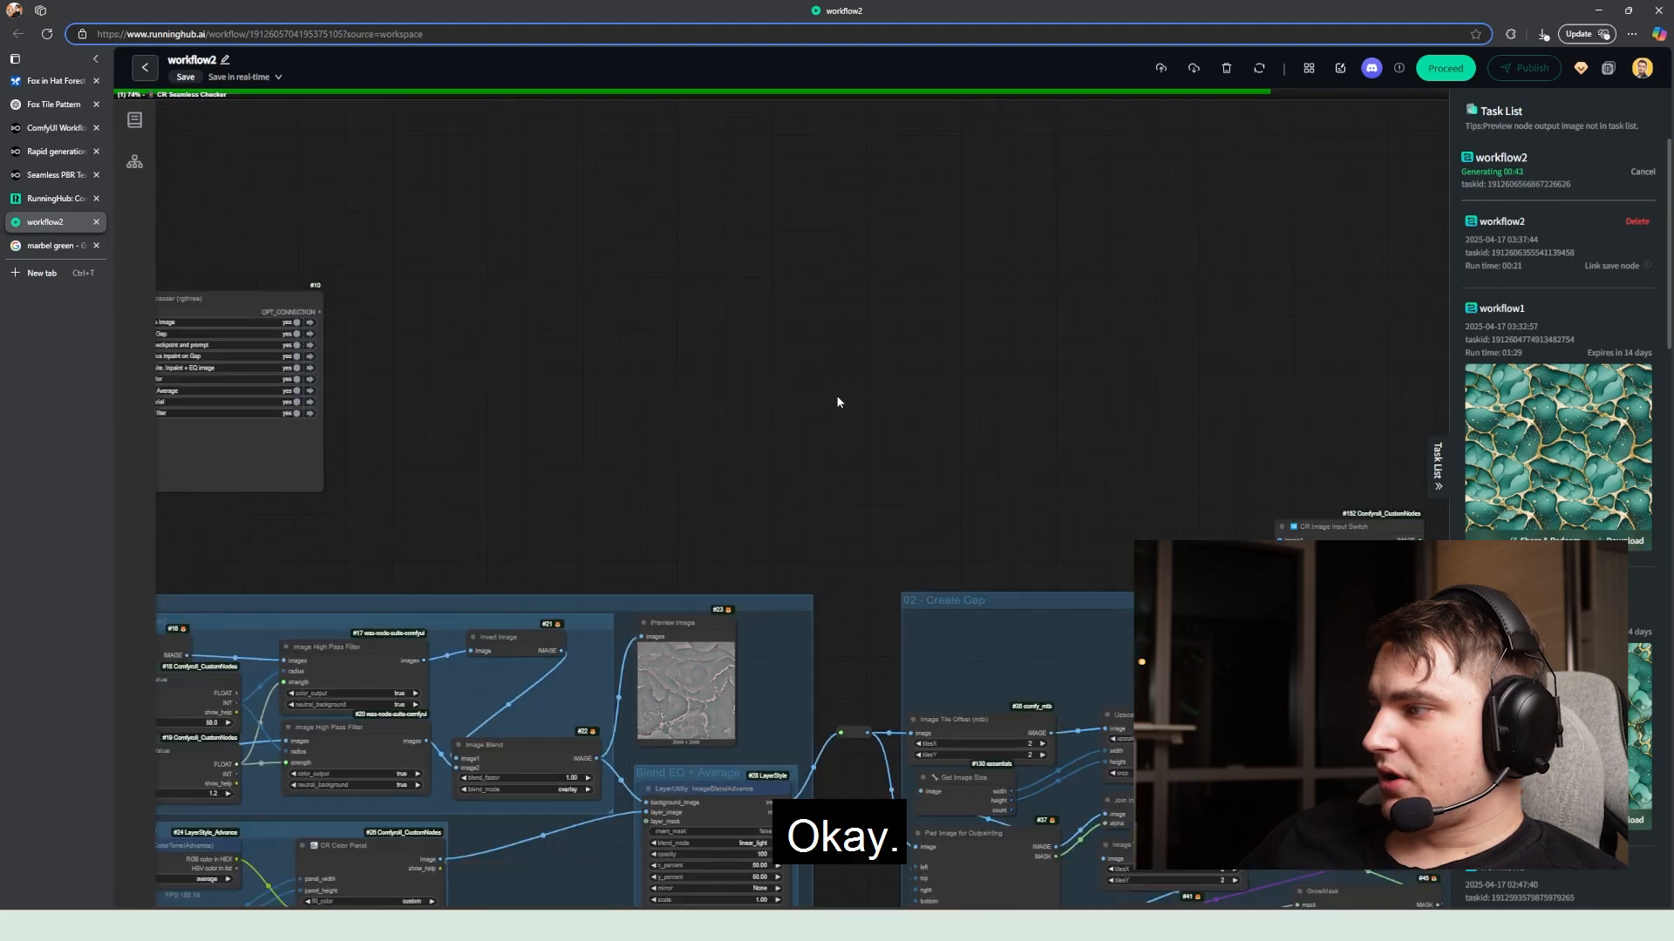
# Step: Review which workflow groups are enabled in the Fast Groups Bypasser node above the Prepare Image group
pyautogui.moveTo(837, 402); pyautogui.dragTo(458, 346)
pyautogui.scroll(-6, 458, 346)
pyautogui.moveTo(262, 314); pyautogui.dragTo(844, 419)
pyautogui.scroll(10, 842, 419)
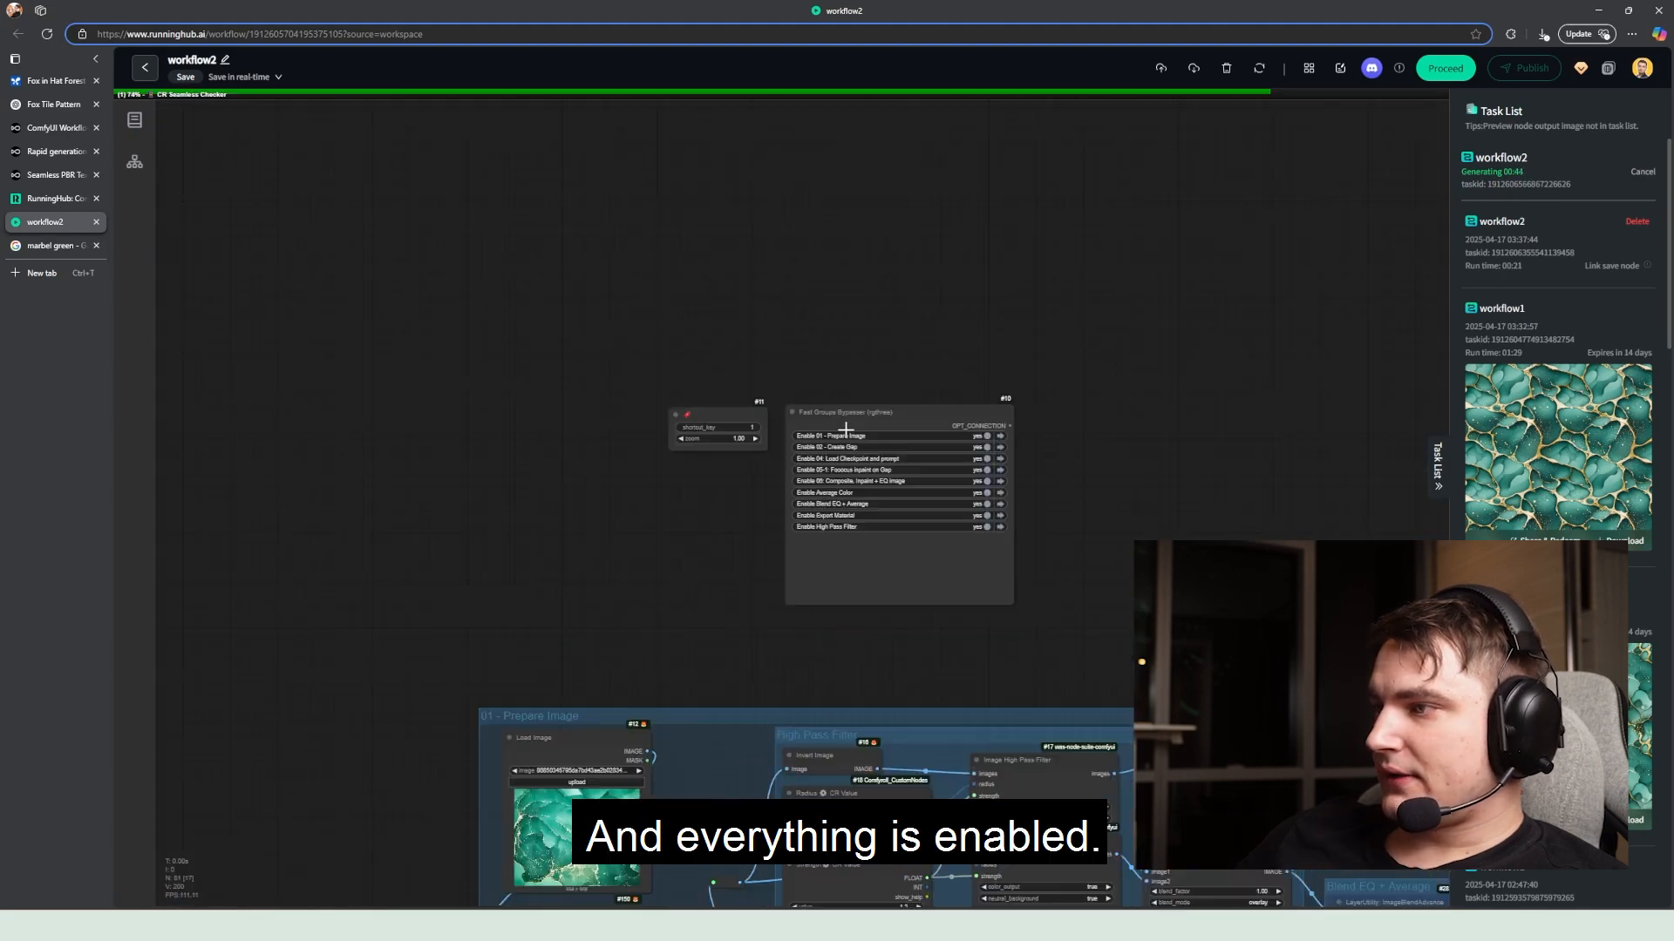
pyautogui.scroll(-5, 1213, 534)
pyautogui.scroll(7, 1240, 489)
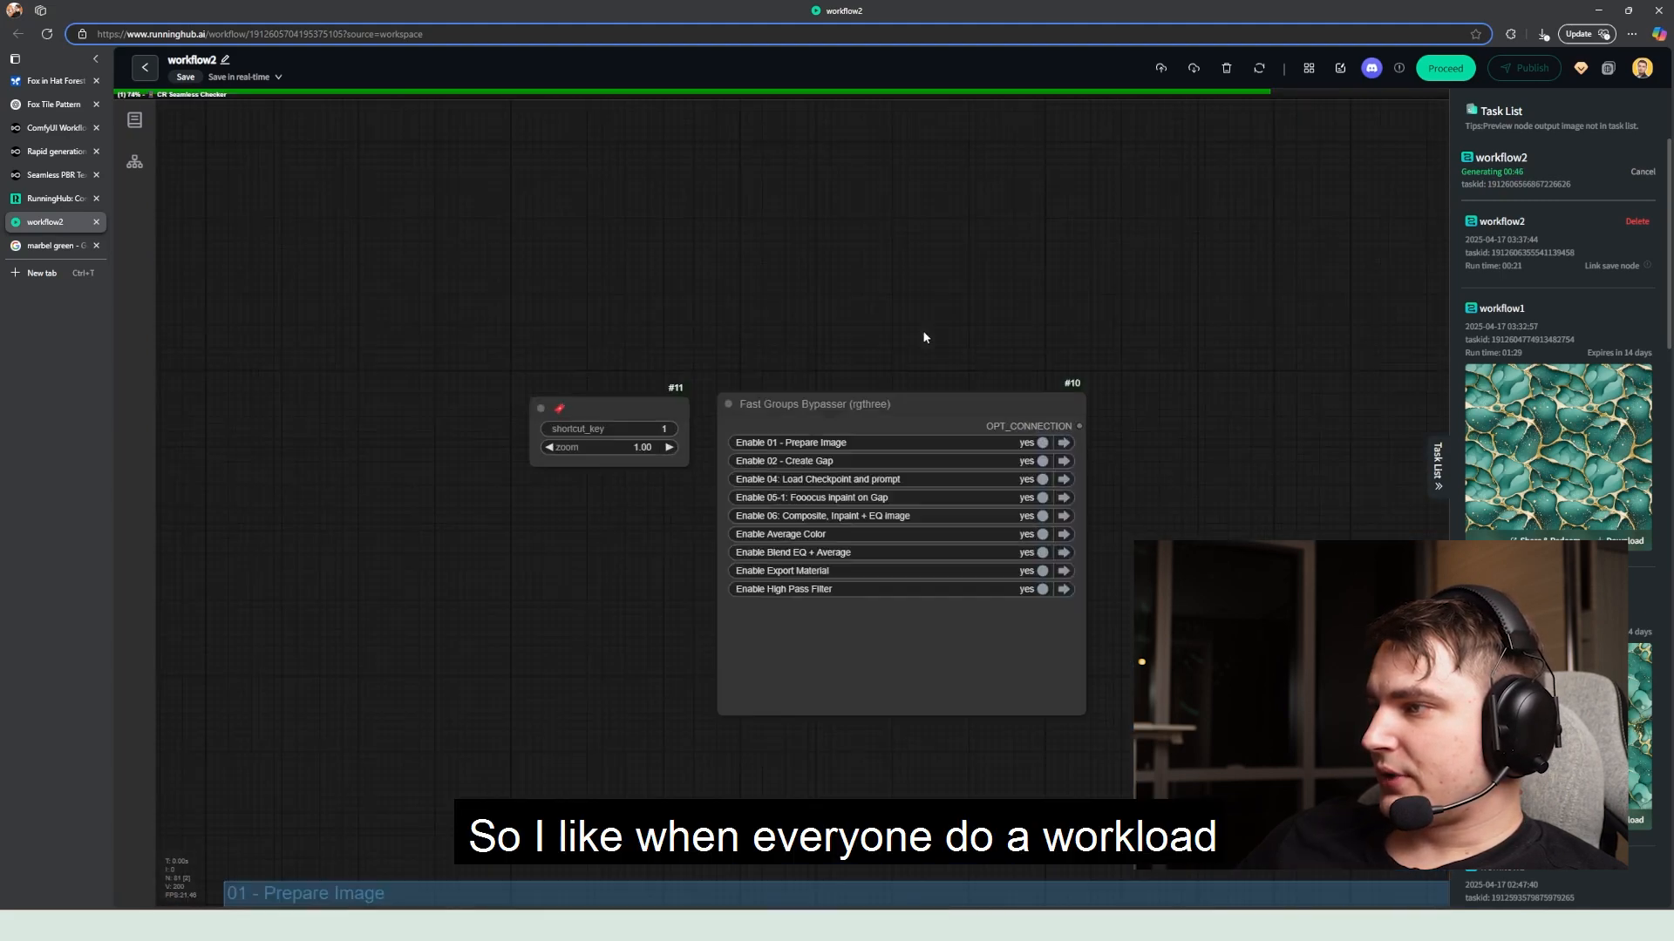
pyautogui.scroll(1, 923, 337)
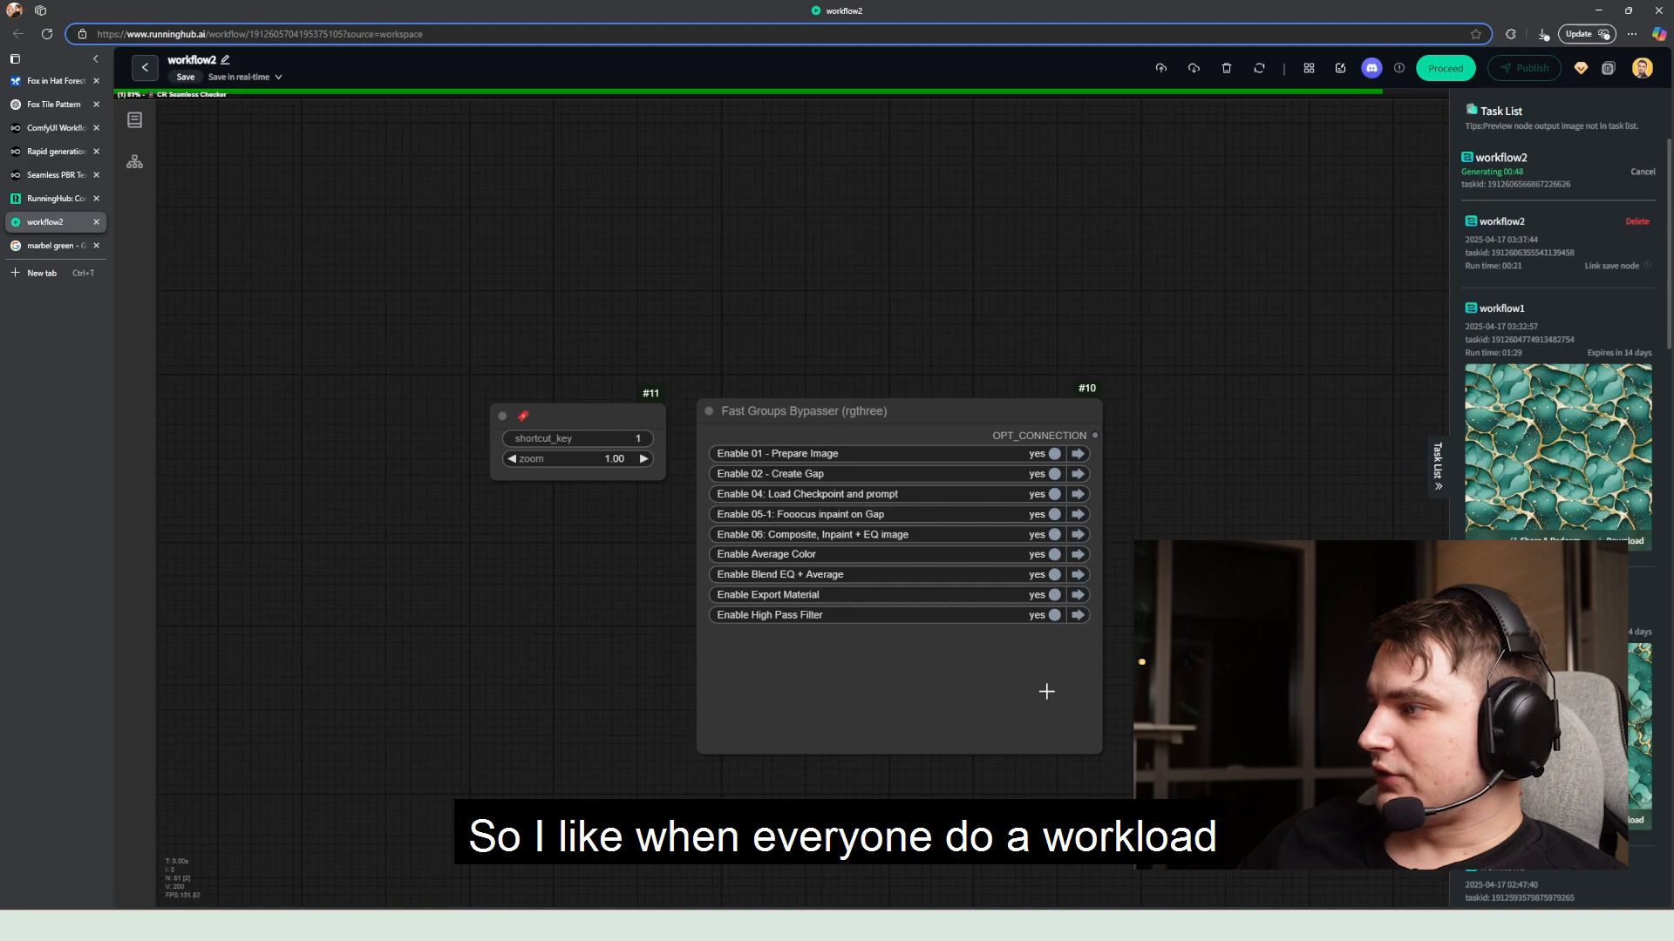
# Step: Examine the generated color, normal, curvature and height images and their 2x2 seamless previews in the Export Material group
pyautogui.scroll(-5, 926, 669)
pyautogui.scroll(6, 949, 479)
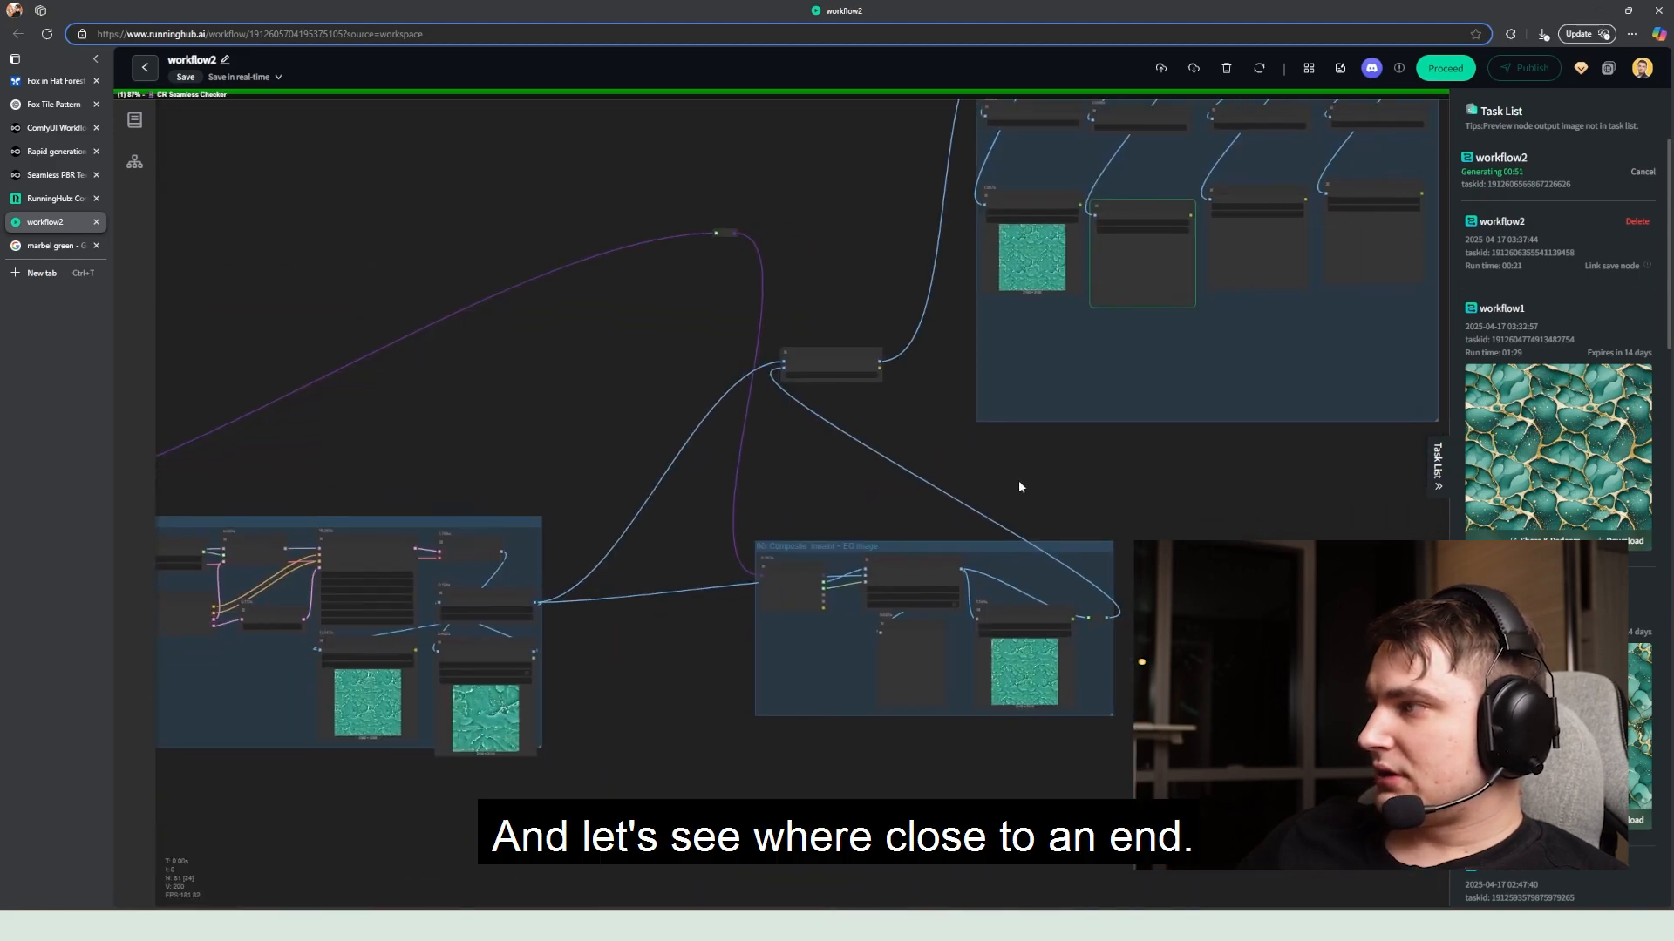
pyautogui.moveTo(1081, 294); pyautogui.dragTo(744, 462)
pyautogui.scroll(5, 747, 462)
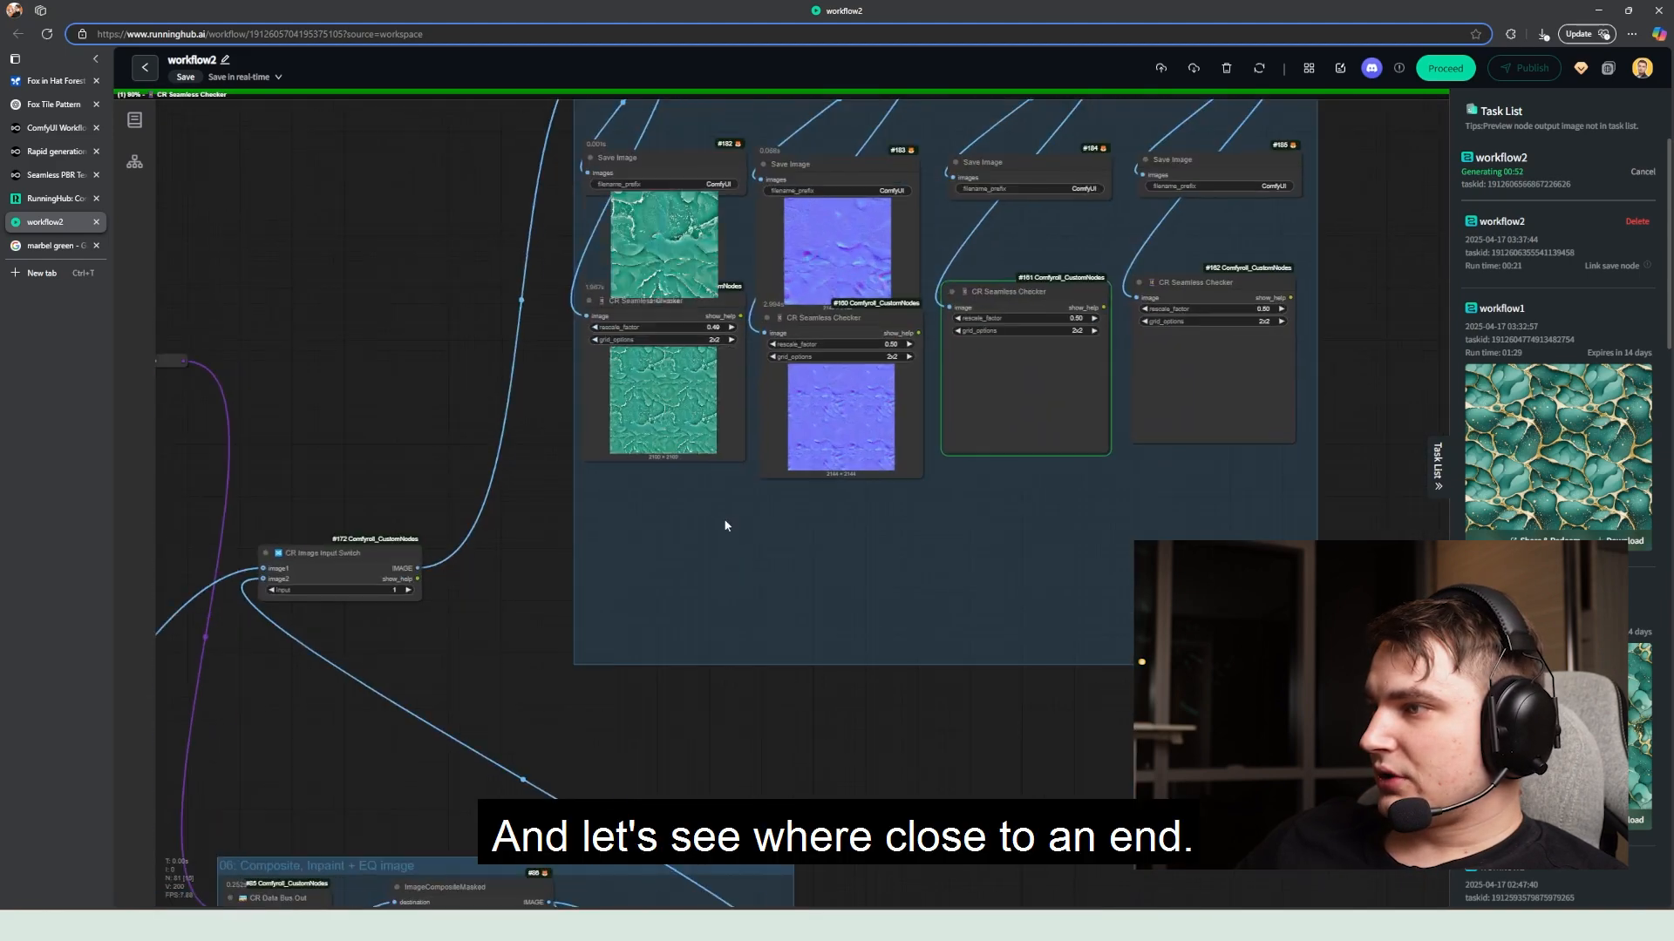
pyautogui.moveTo(722, 523); pyautogui.dragTo(693, 662)
pyautogui.scroll(4, 720, 624)
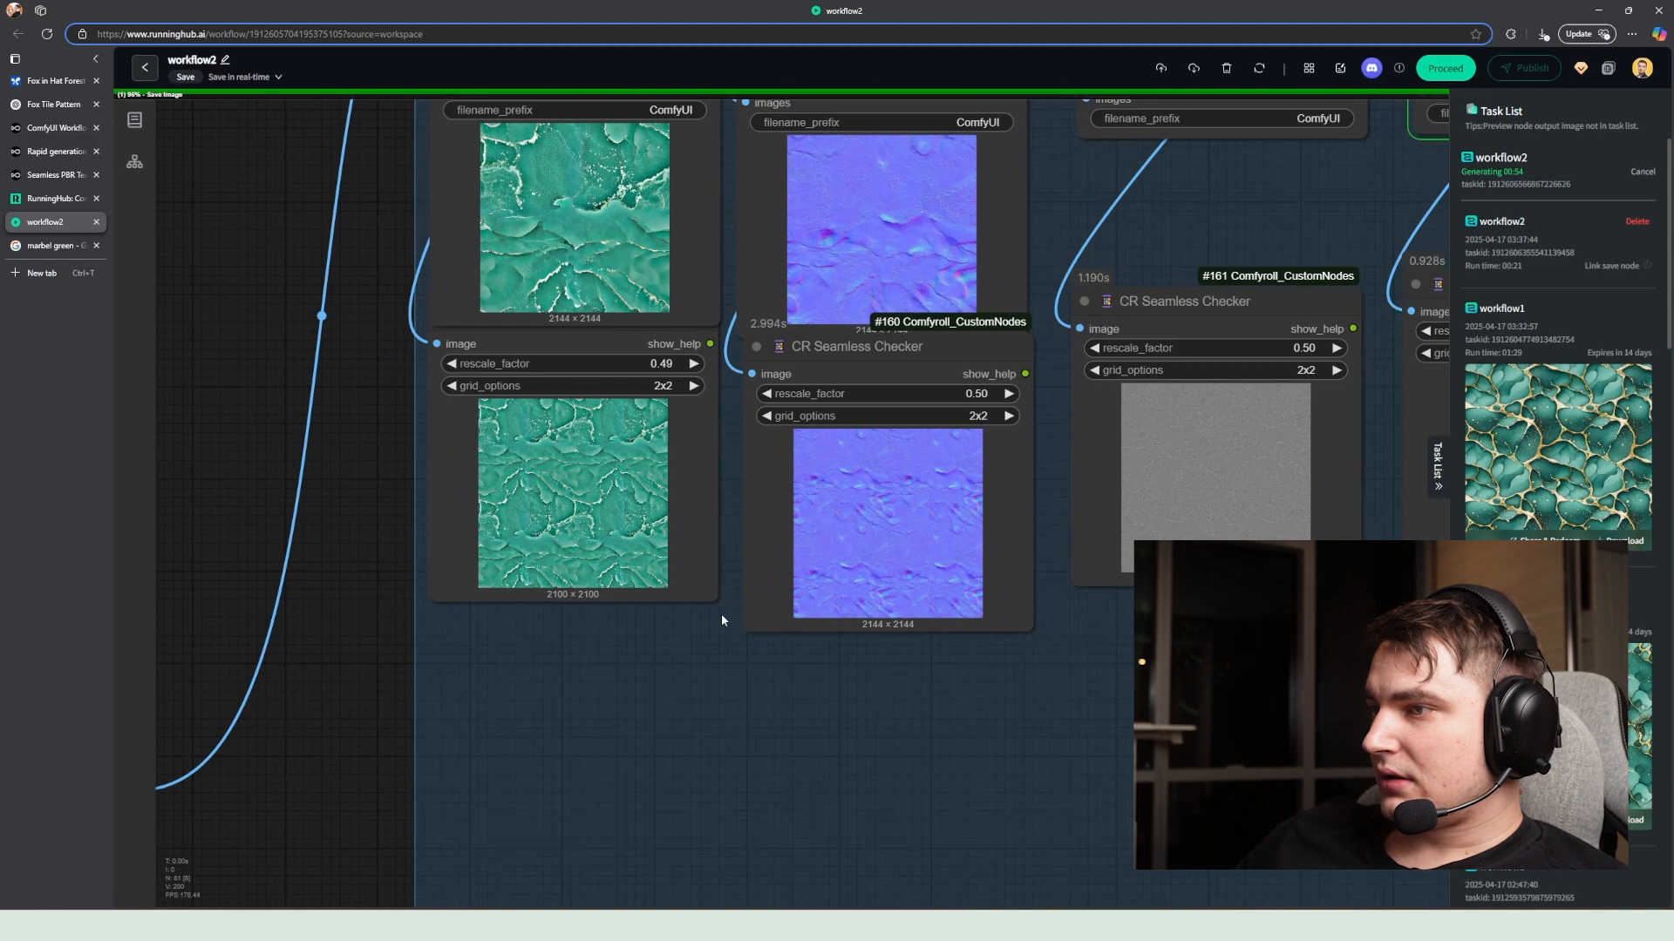
pyautogui.scroll(2, 786, 568)
pyautogui.moveTo(787, 562); pyautogui.dragTo(513, 575)
pyautogui.scroll(6, 1028, 500)
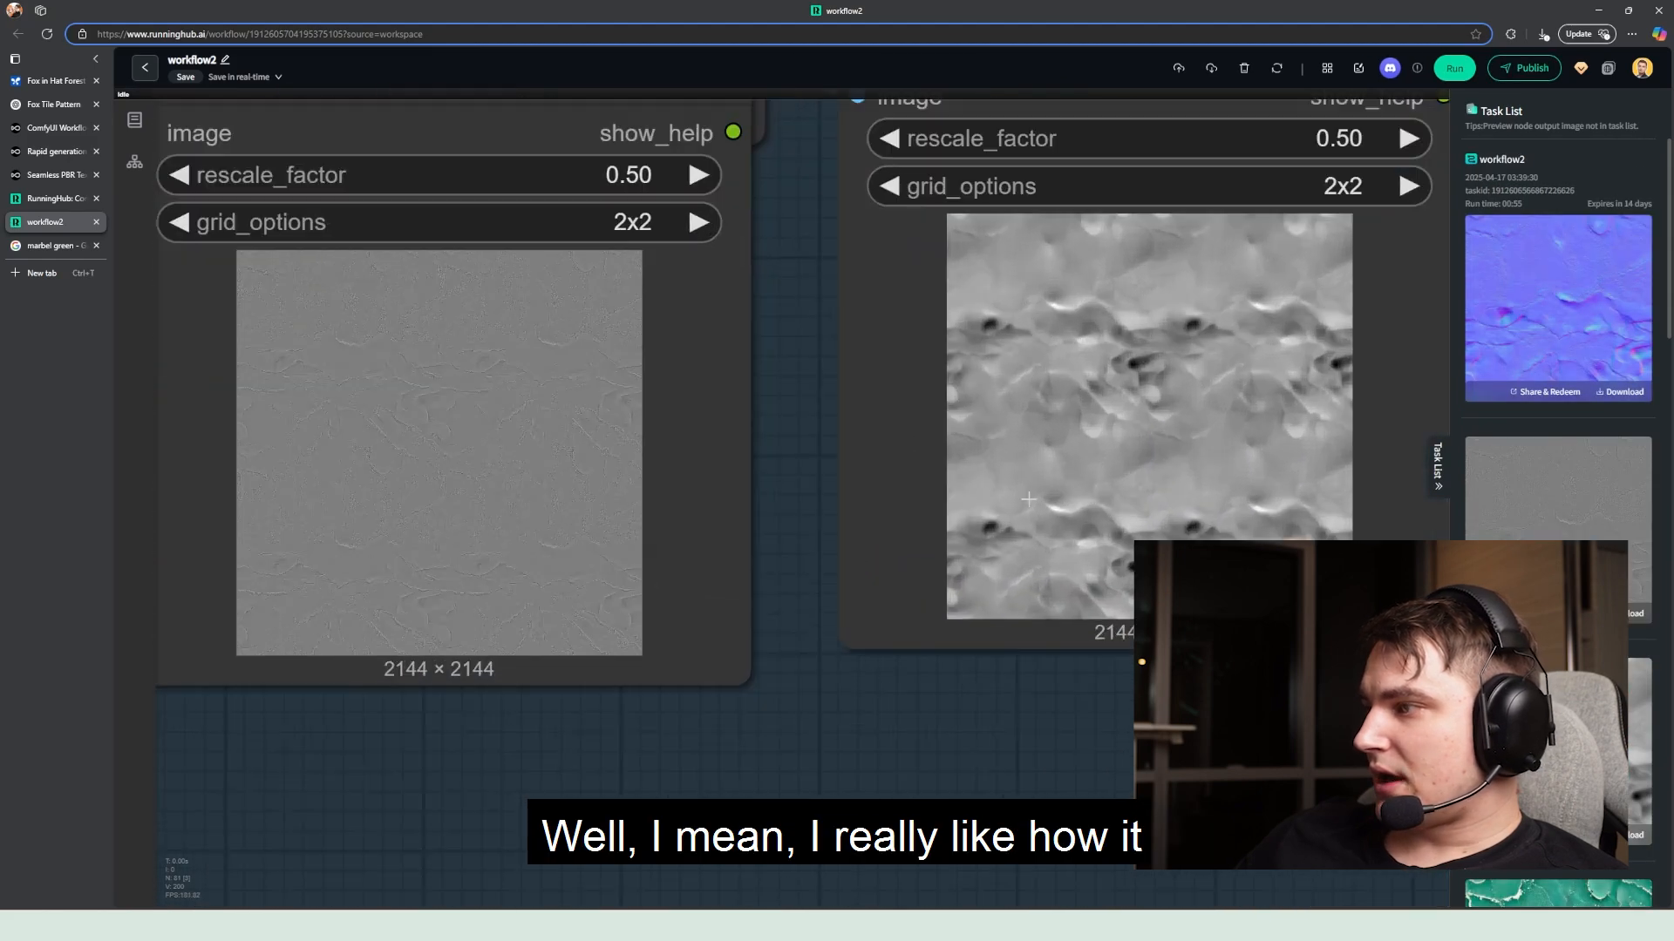
pyautogui.scroll(-7, 945, 514)
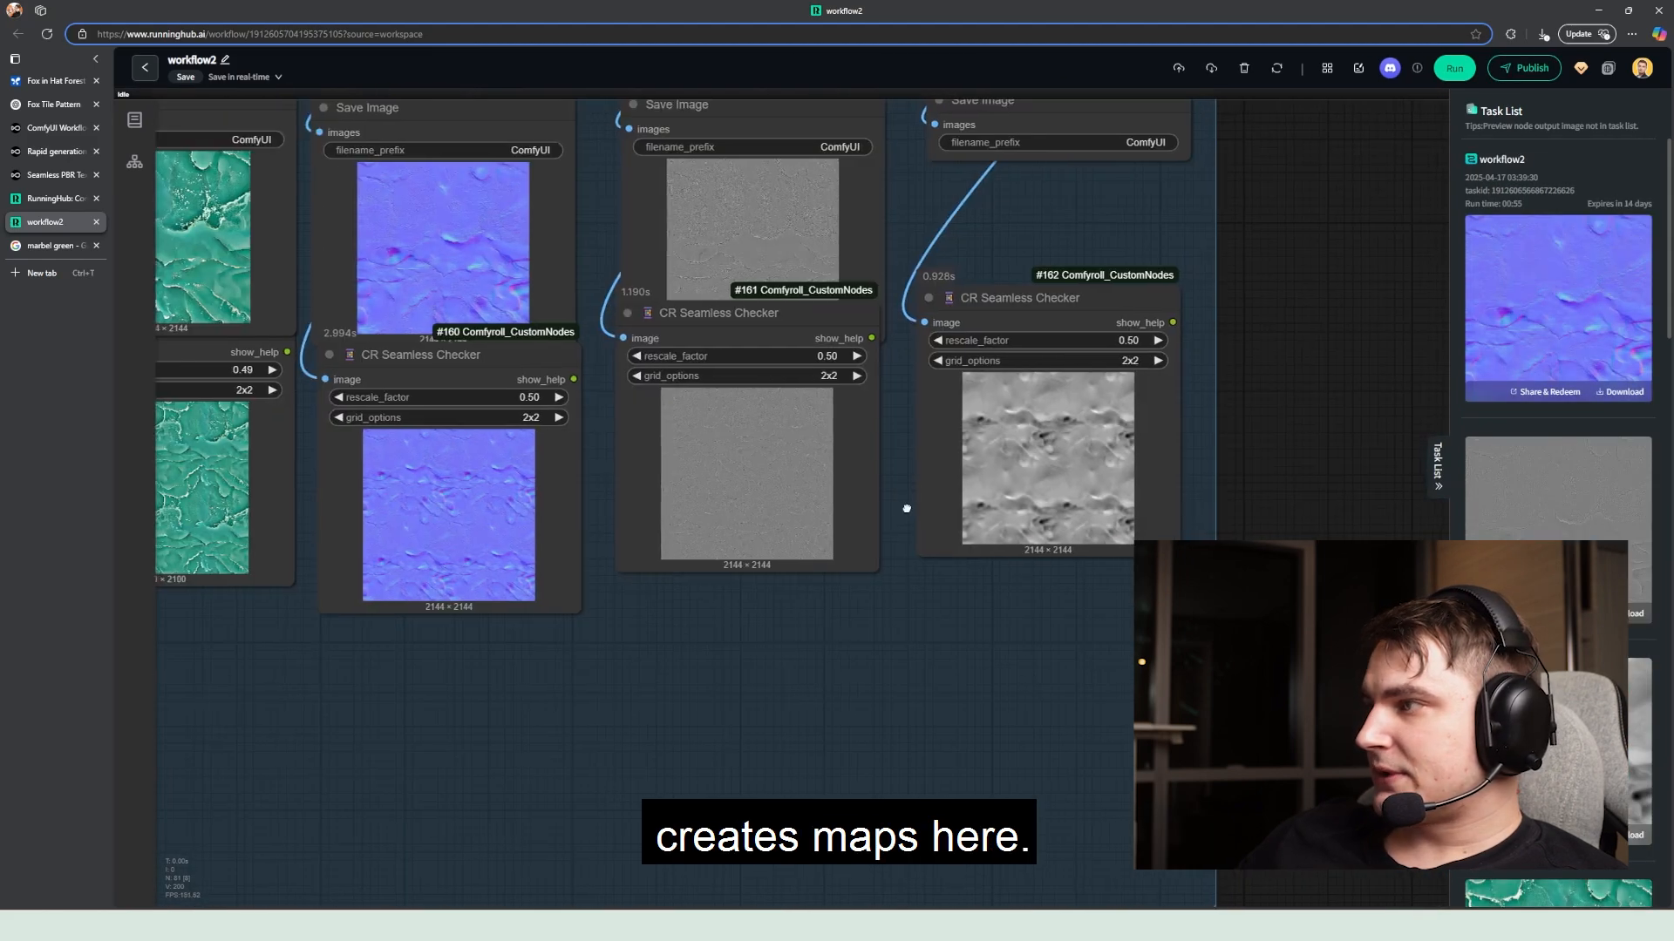
# Step: Compare the four exported maps side by side and inspect the tiled height and normal maps up close for quality
pyautogui.moveTo(910, 508); pyautogui.dragTo(1105, 587)
pyautogui.moveTo(1097, 720); pyautogui.dragTo(1129, 604)
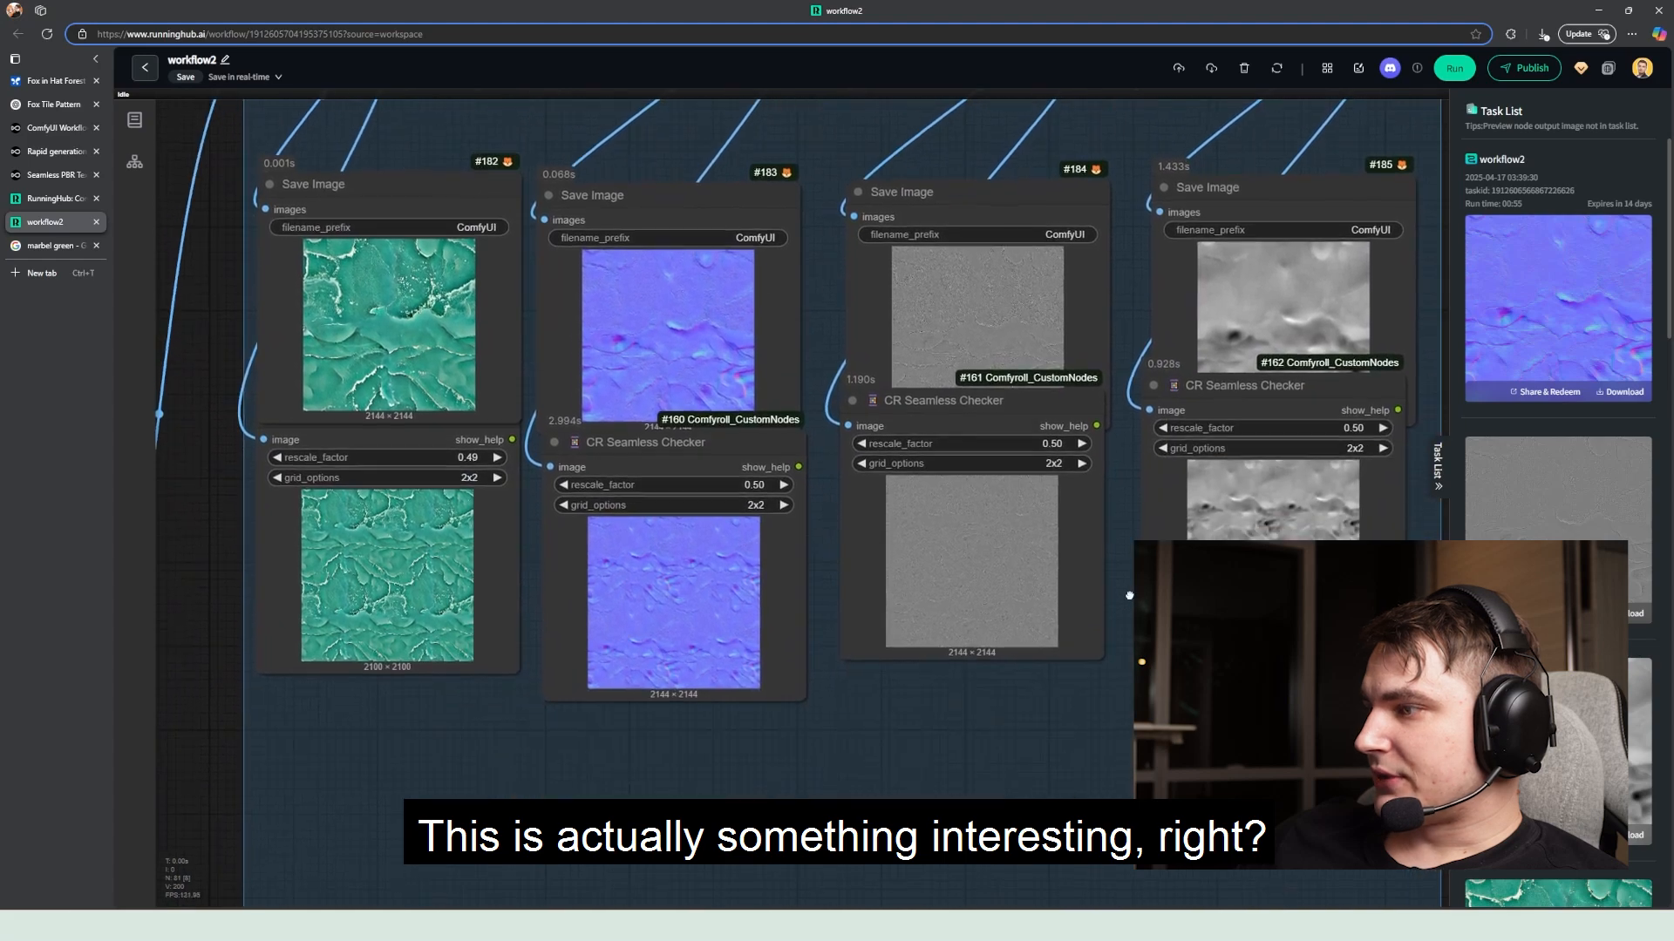
pyautogui.moveTo(664, 589); pyautogui.dragTo(751, 537)
pyautogui.scroll(1, 755, 538)
pyautogui.moveTo(1026, 580); pyautogui.dragTo(659, 602)
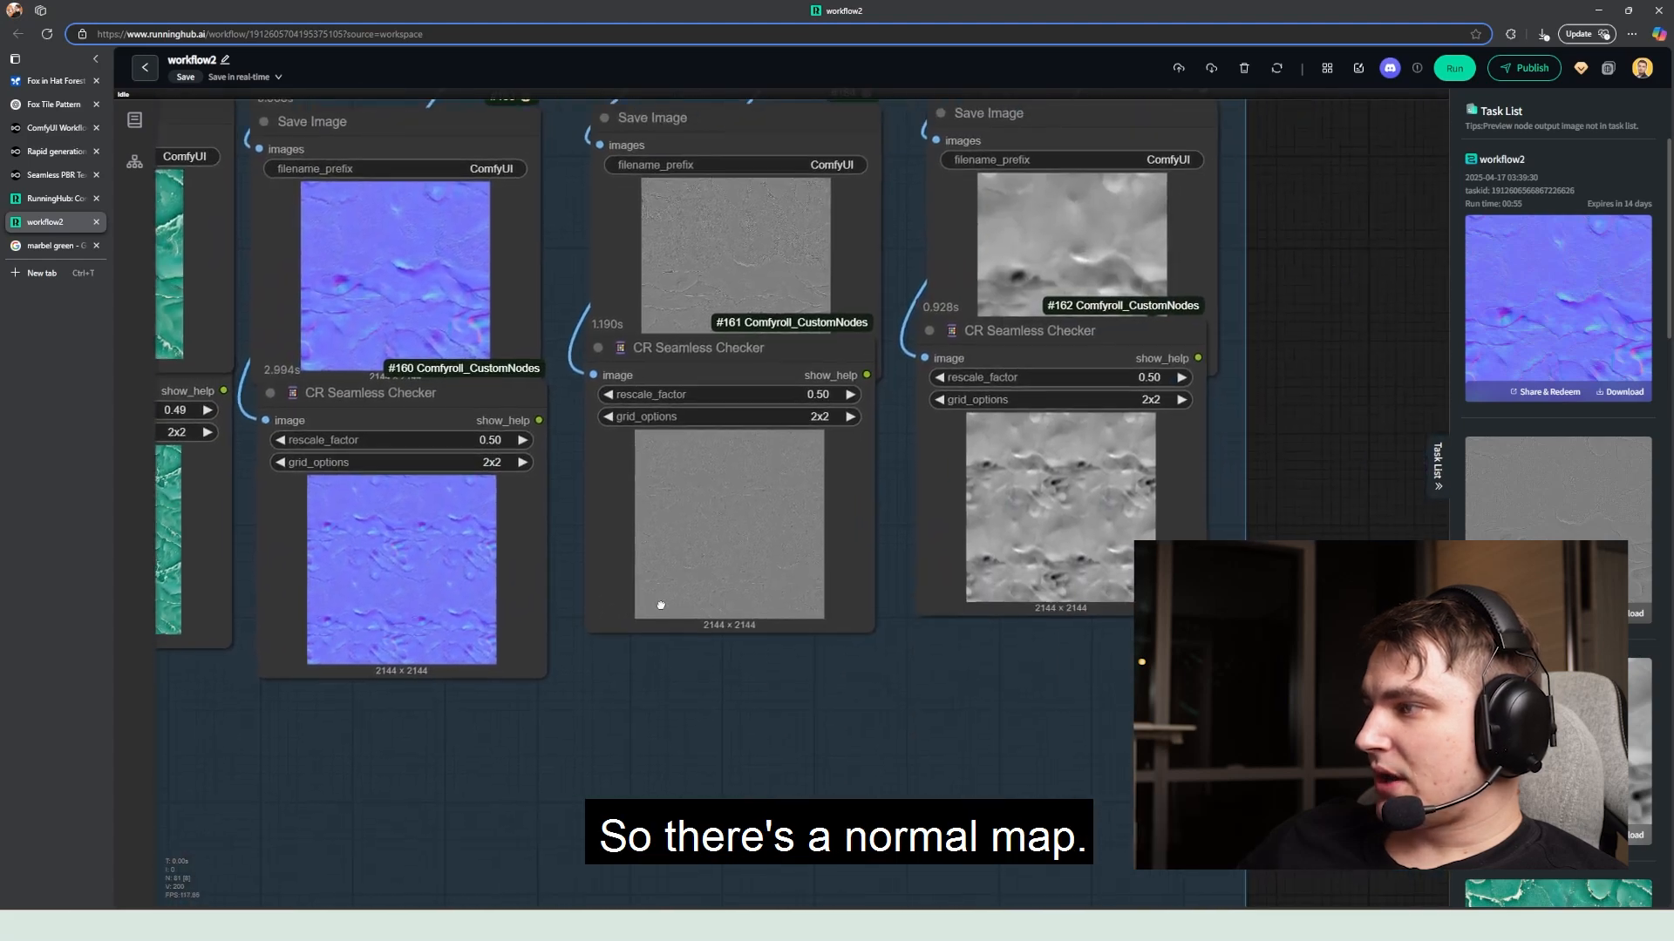
pyautogui.scroll(6, 1068, 529)
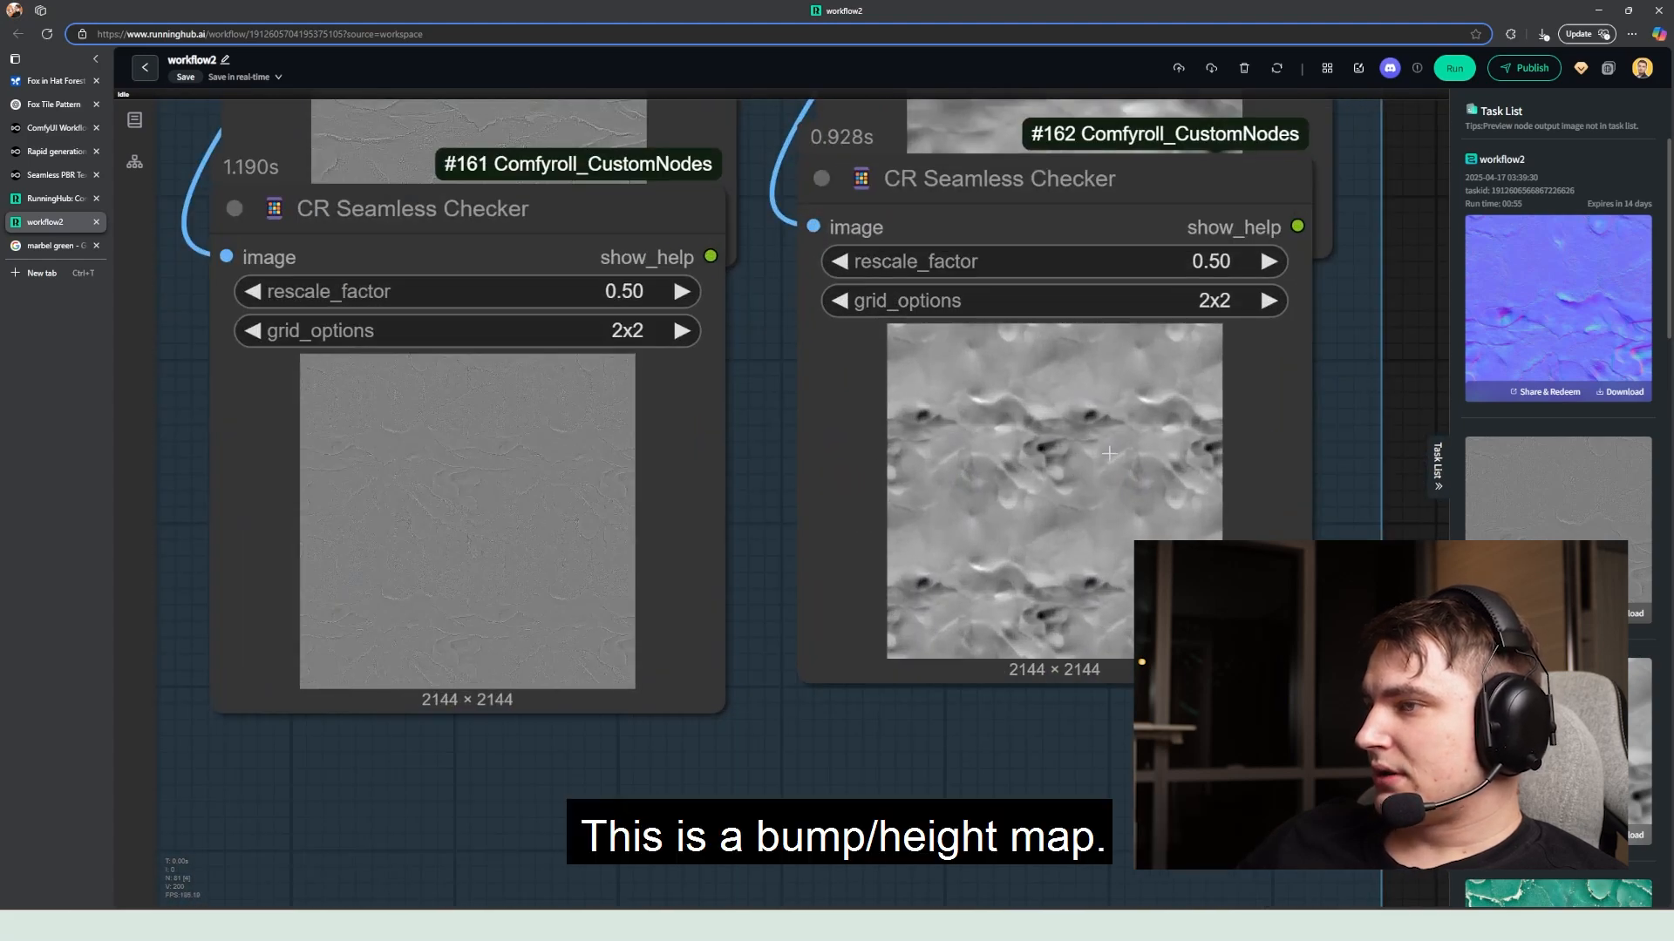
pyautogui.scroll(-2, 1089, 463)
pyautogui.scroll(-6, 877, 535)
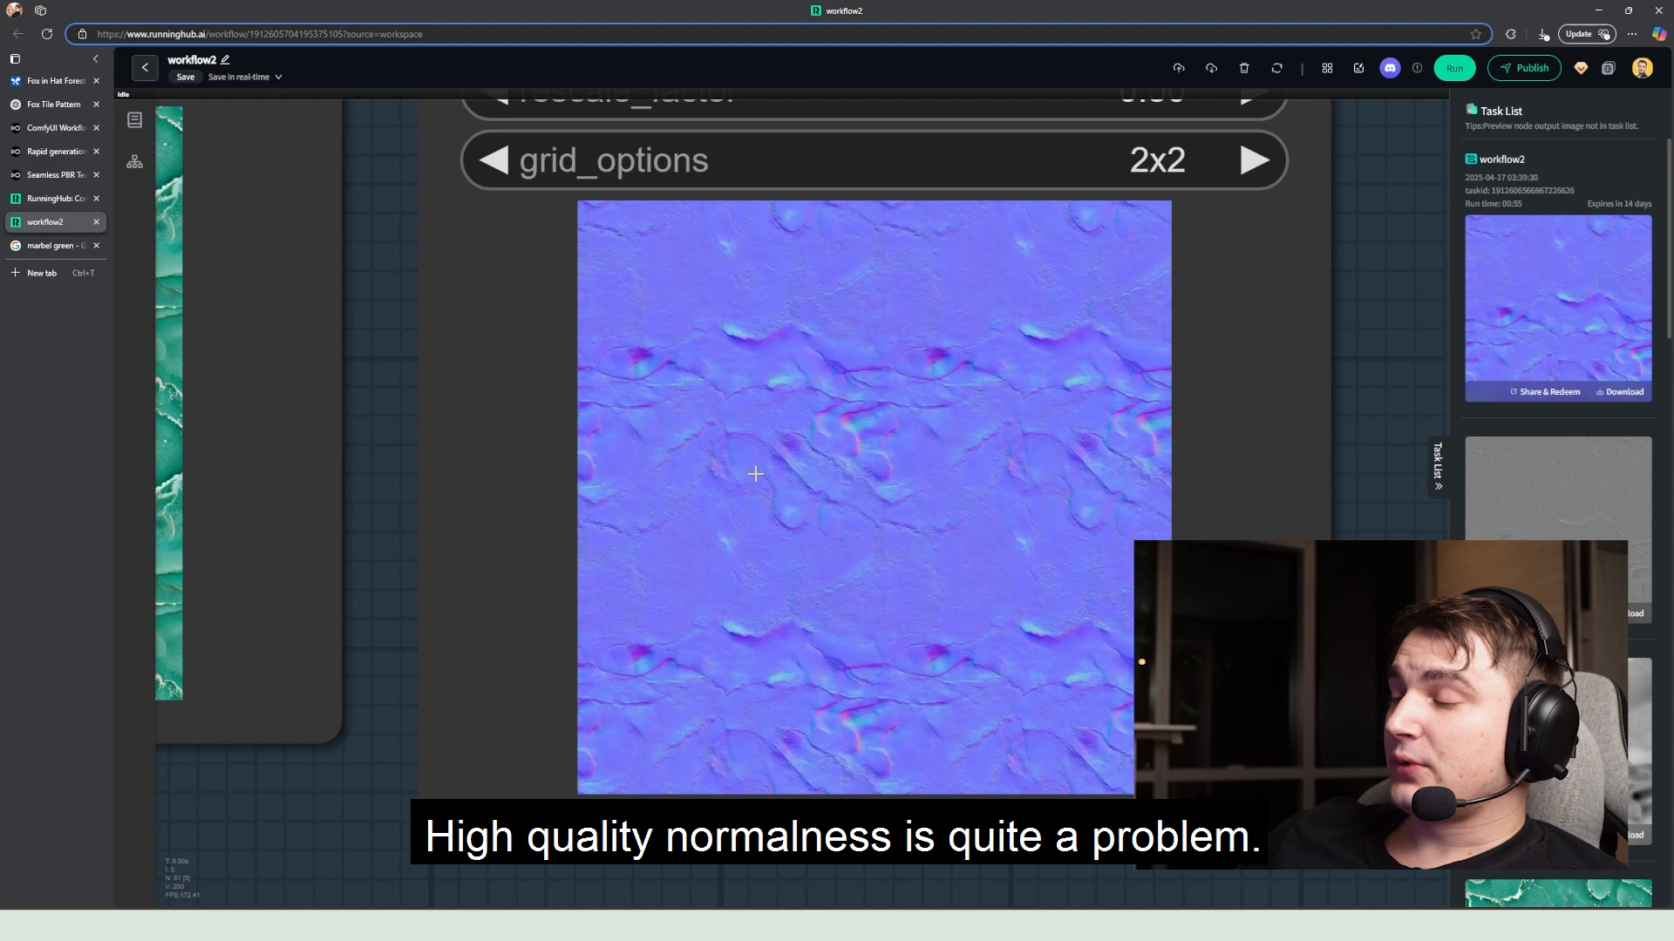
pyautogui.scroll(-1, 745, 467)
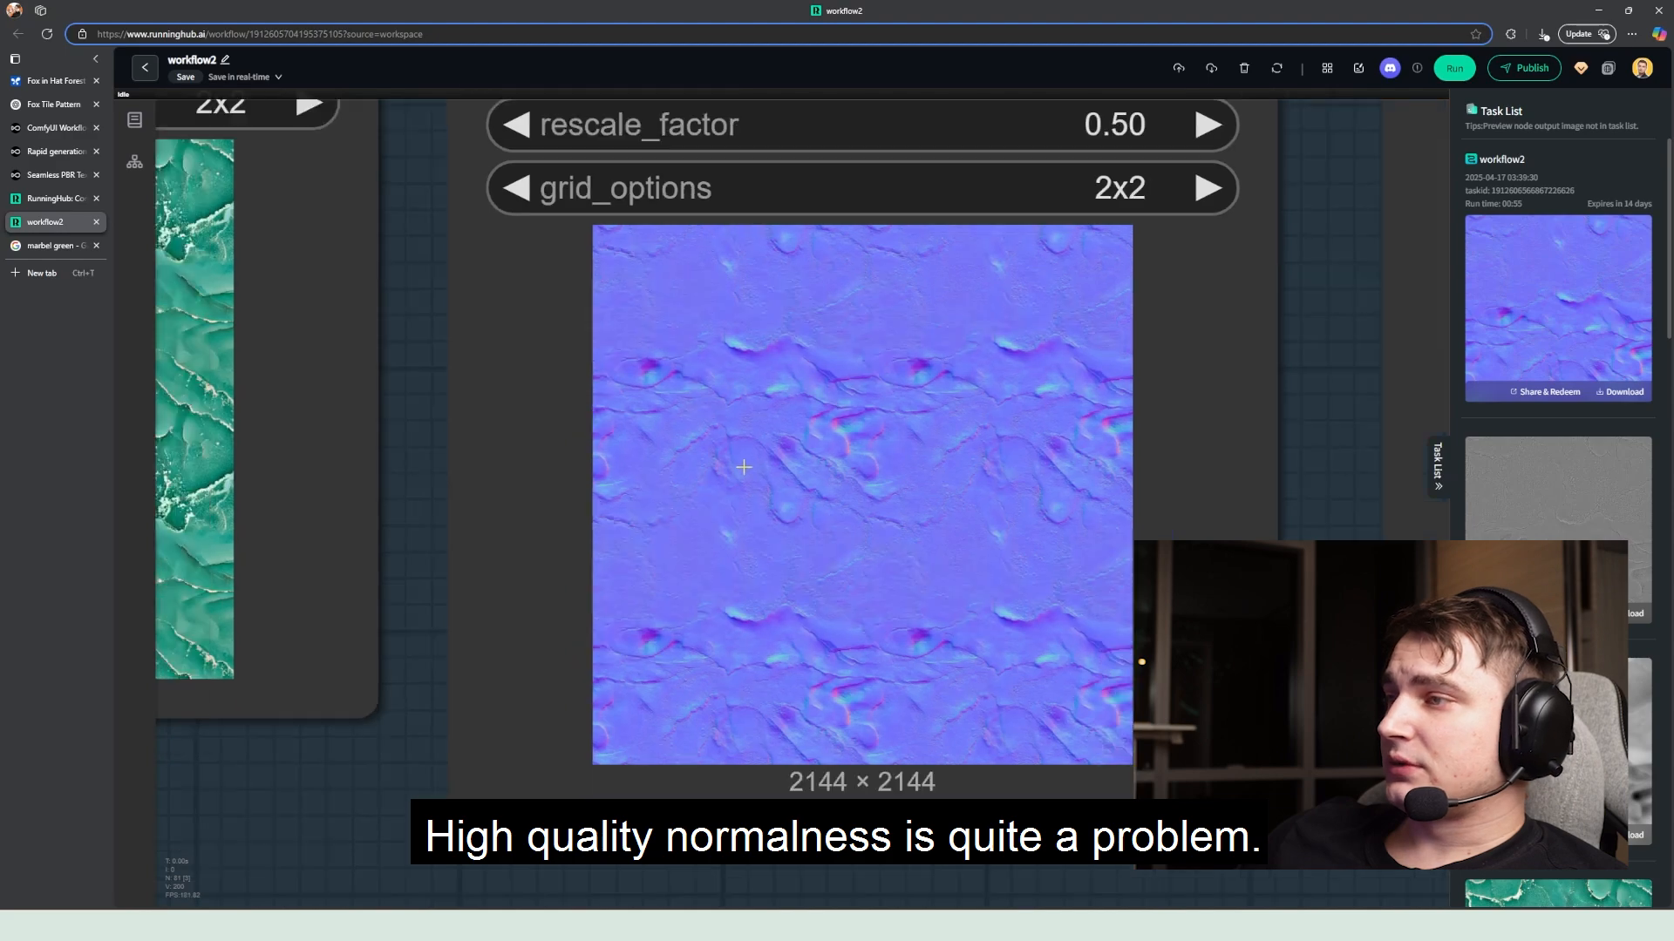
pyautogui.scroll(-1, 743, 468)
pyautogui.moveTo(641, 472); pyautogui.dragTo(785, 474)
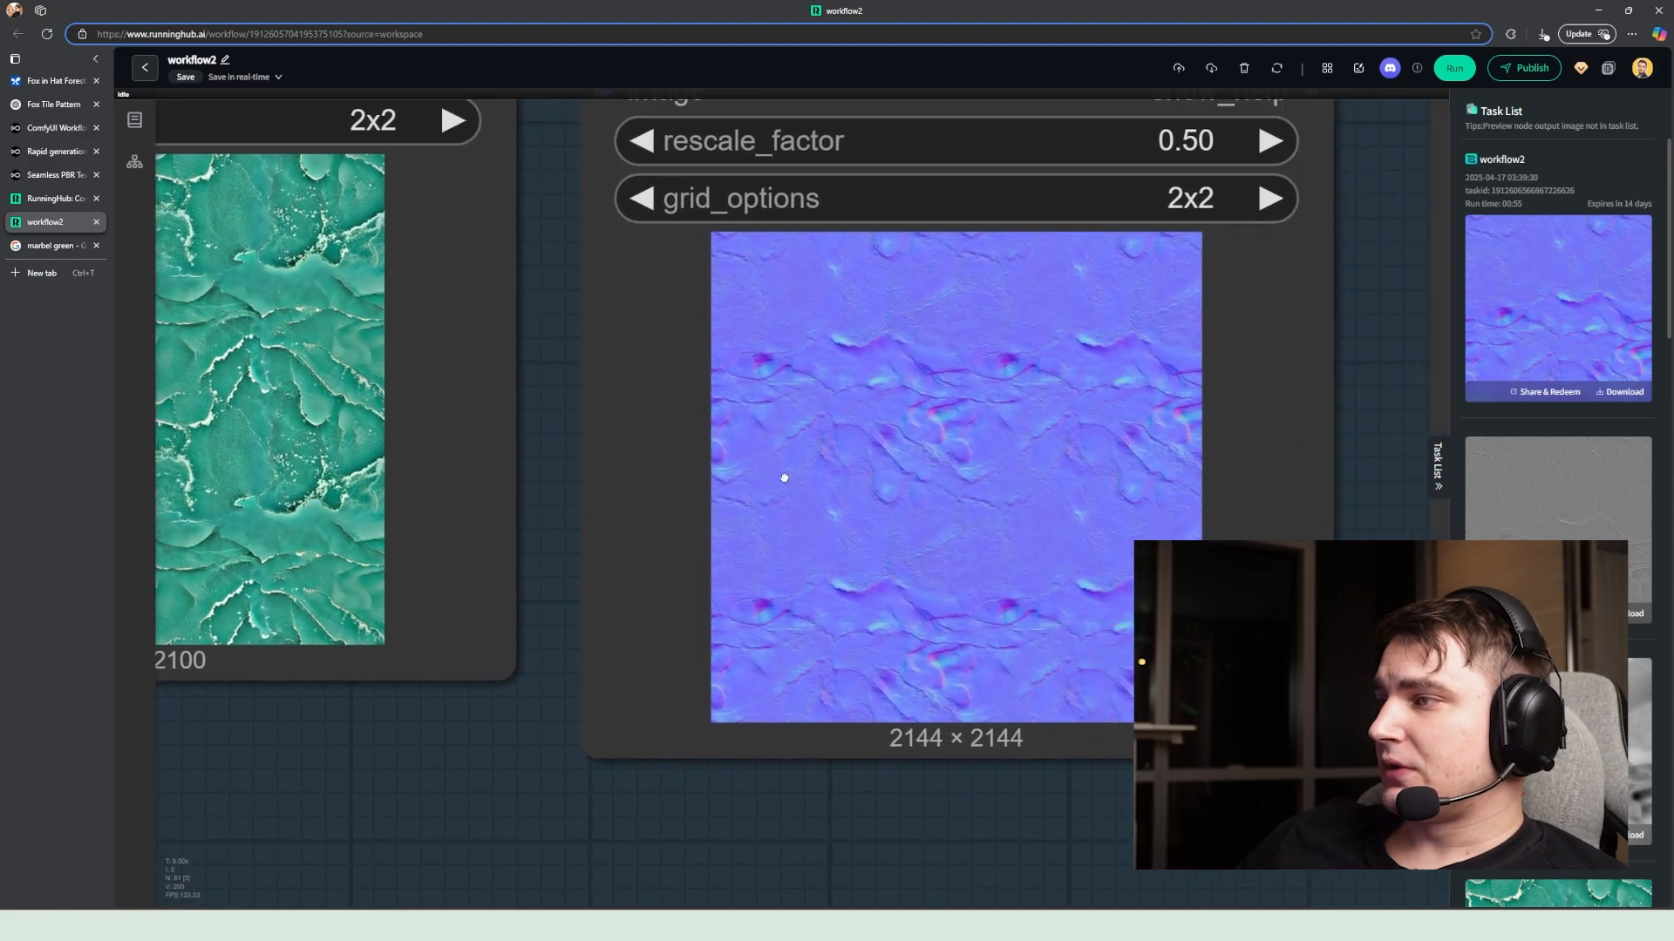
# Step: Compare the tiled 2x2 color and normal map previews in the CR Seamless Checker nodes for visible seams and repetition
pyautogui.scroll(-2, 817, 471)
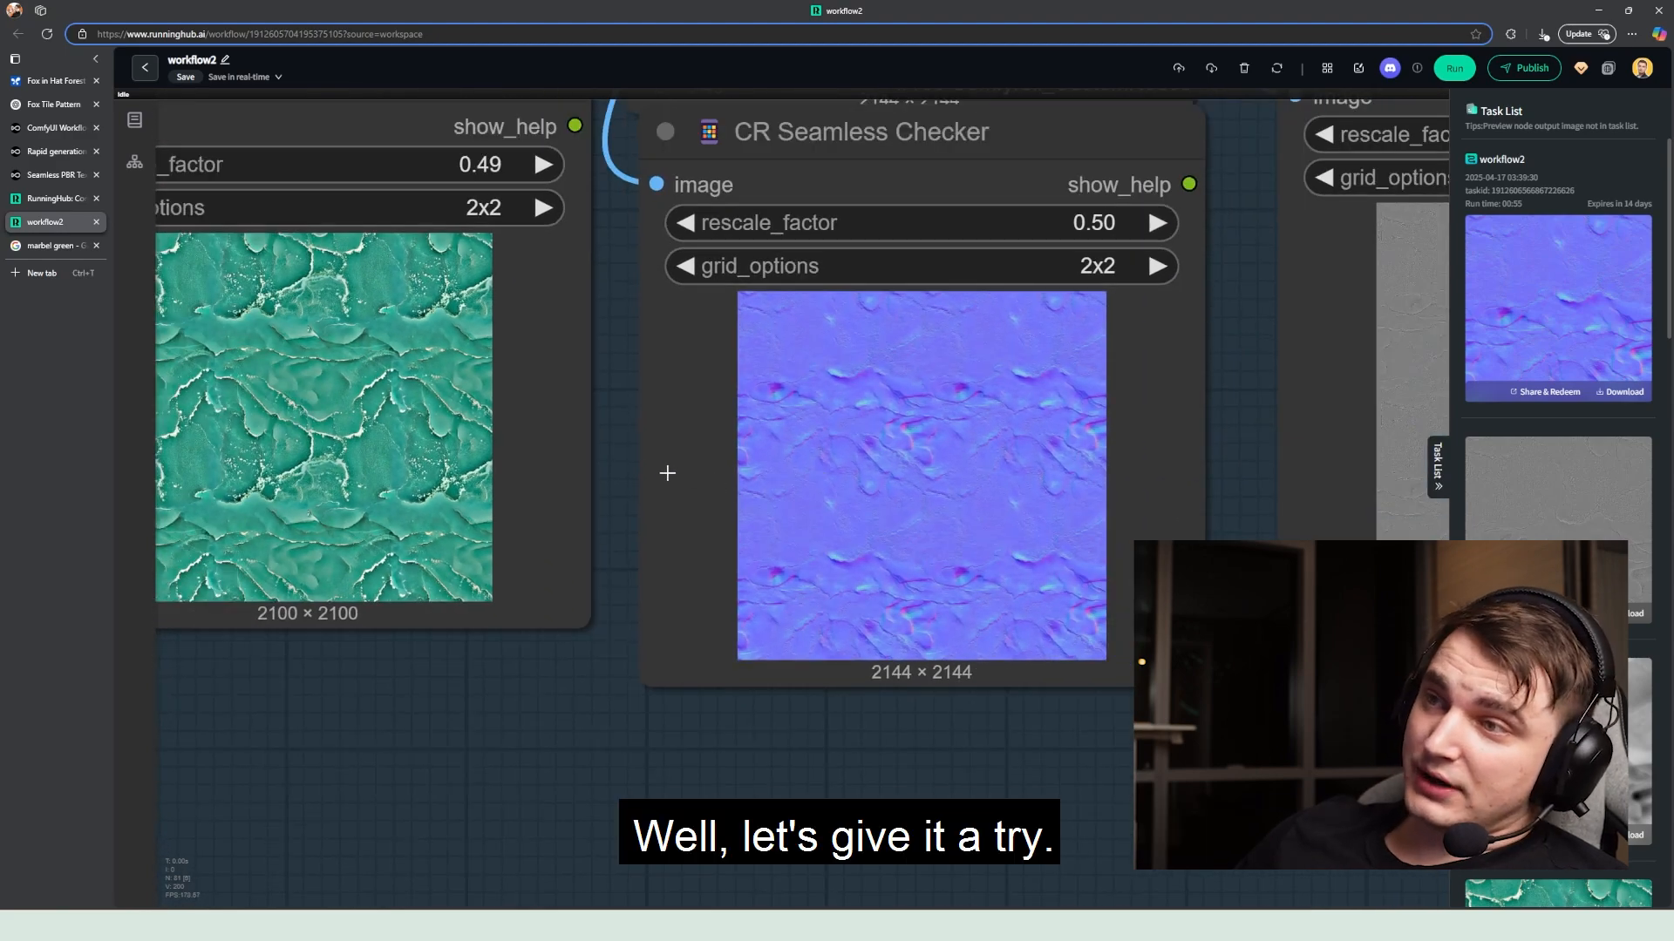
pyautogui.moveTo(667, 473); pyautogui.dragTo(1110, 489)
pyautogui.scroll(5, 846, 462)
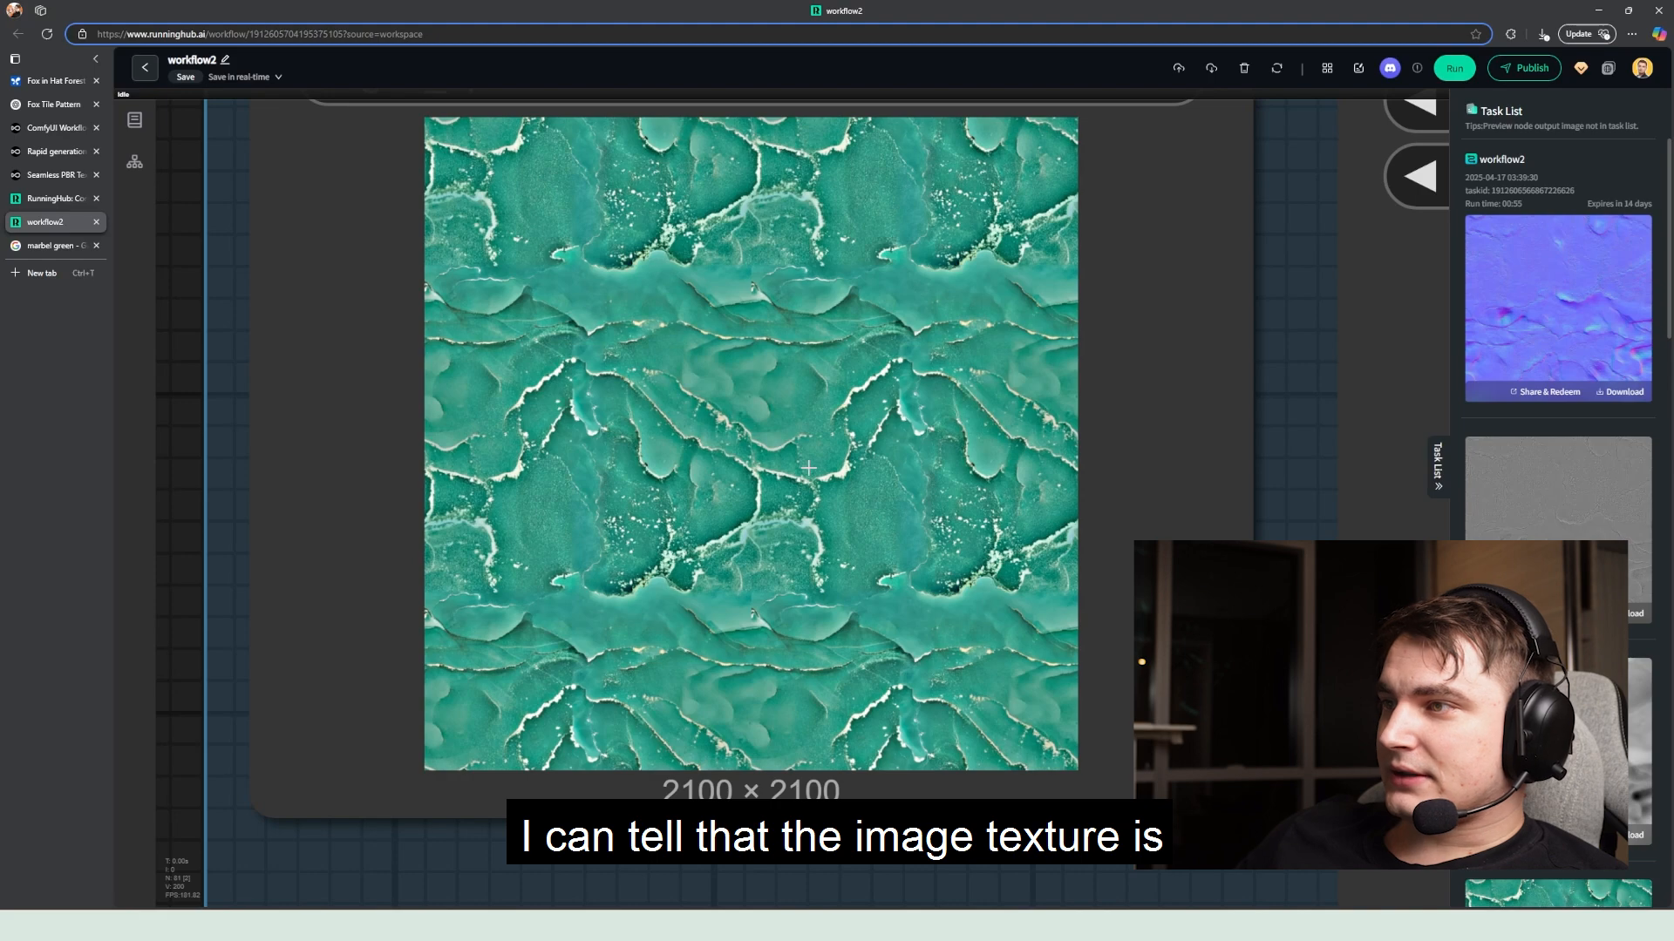
pyautogui.scroll(-3, 809, 468)
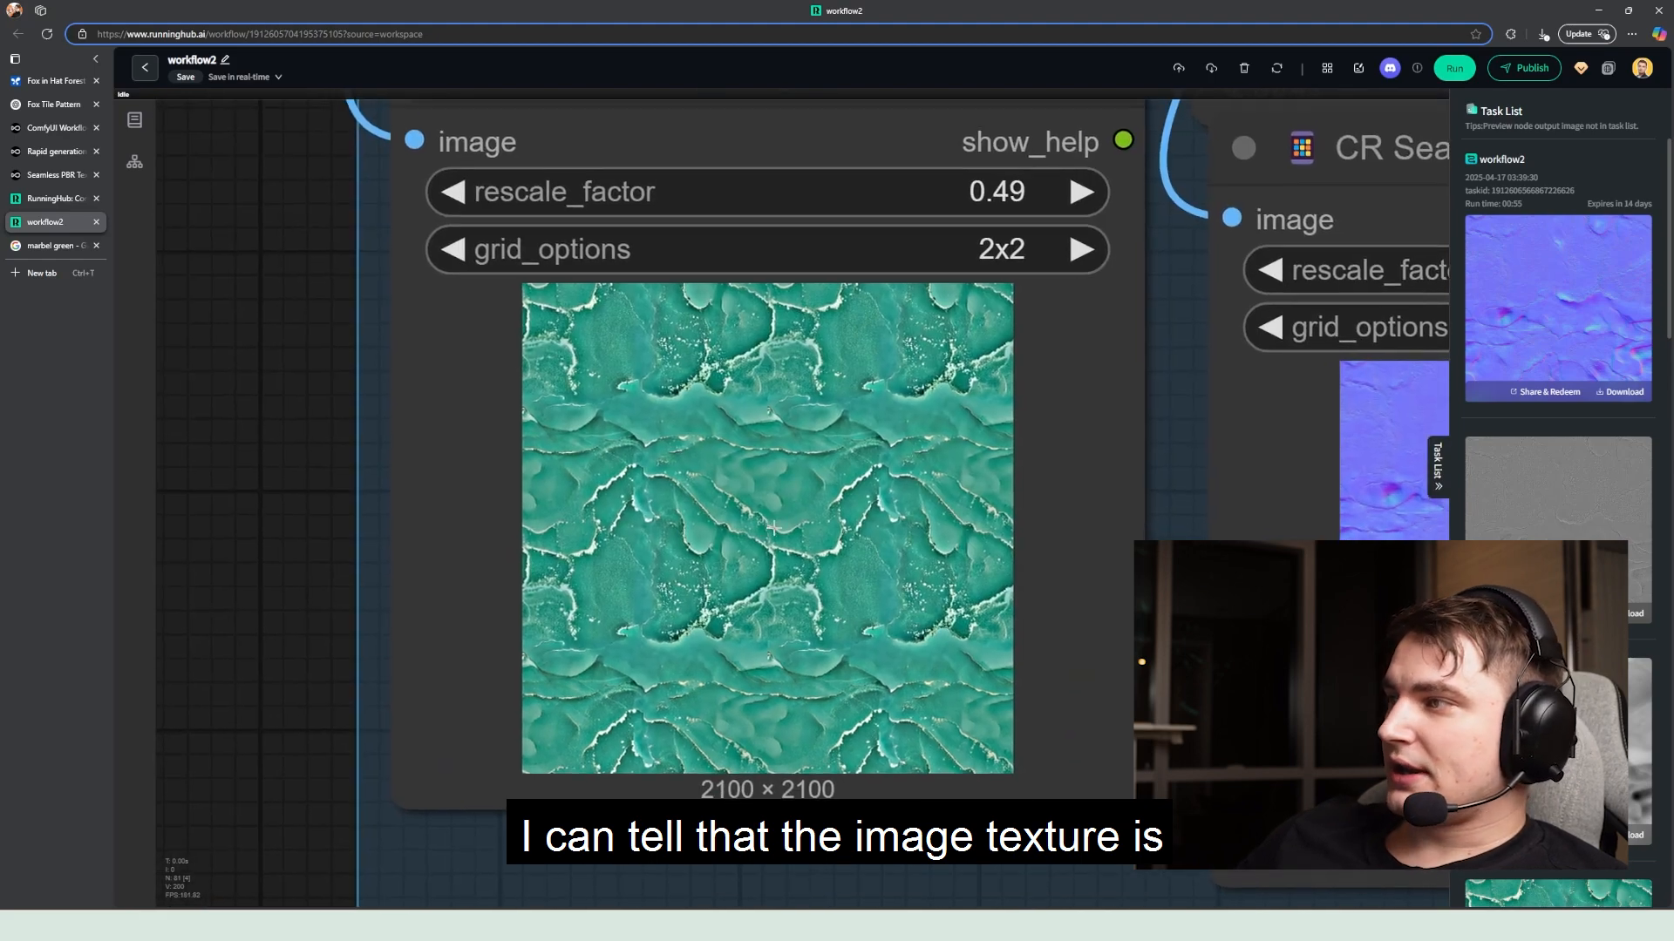
pyautogui.scroll(-2, 776, 523)
pyautogui.moveTo(1016, 527); pyautogui.dragTo(815, 527)
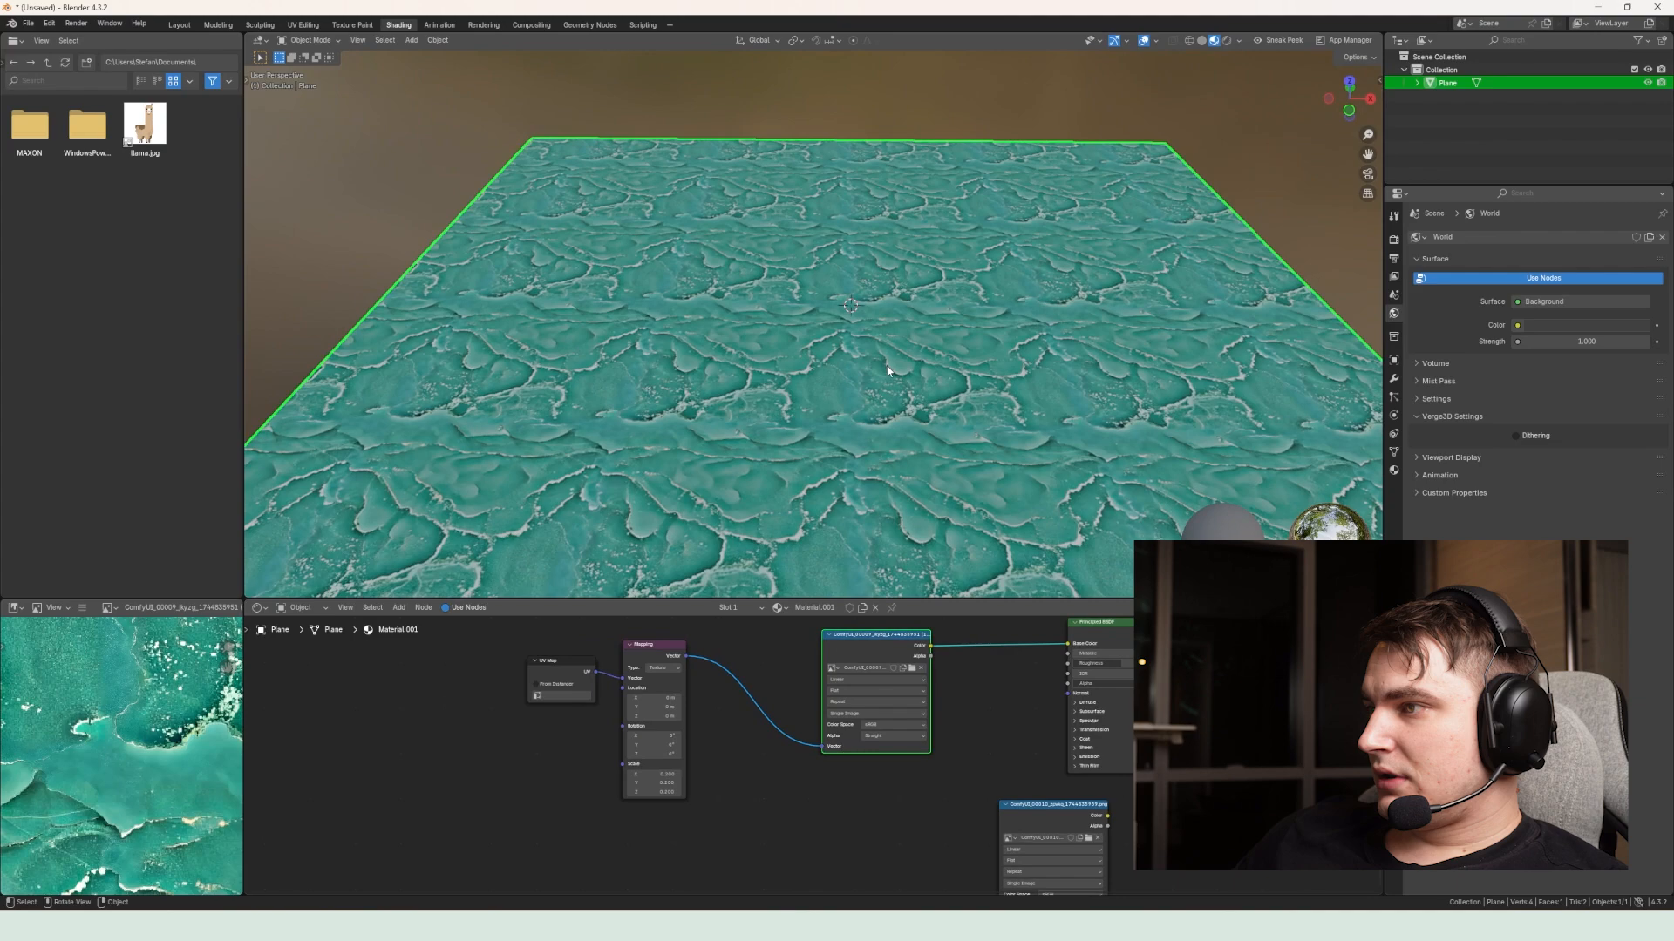
# Step: Switch to Blender, inspect the tiled color texture on the plane, and connect the normal map image through a Normal Map node
pyautogui.scroll(5, 828, 425)
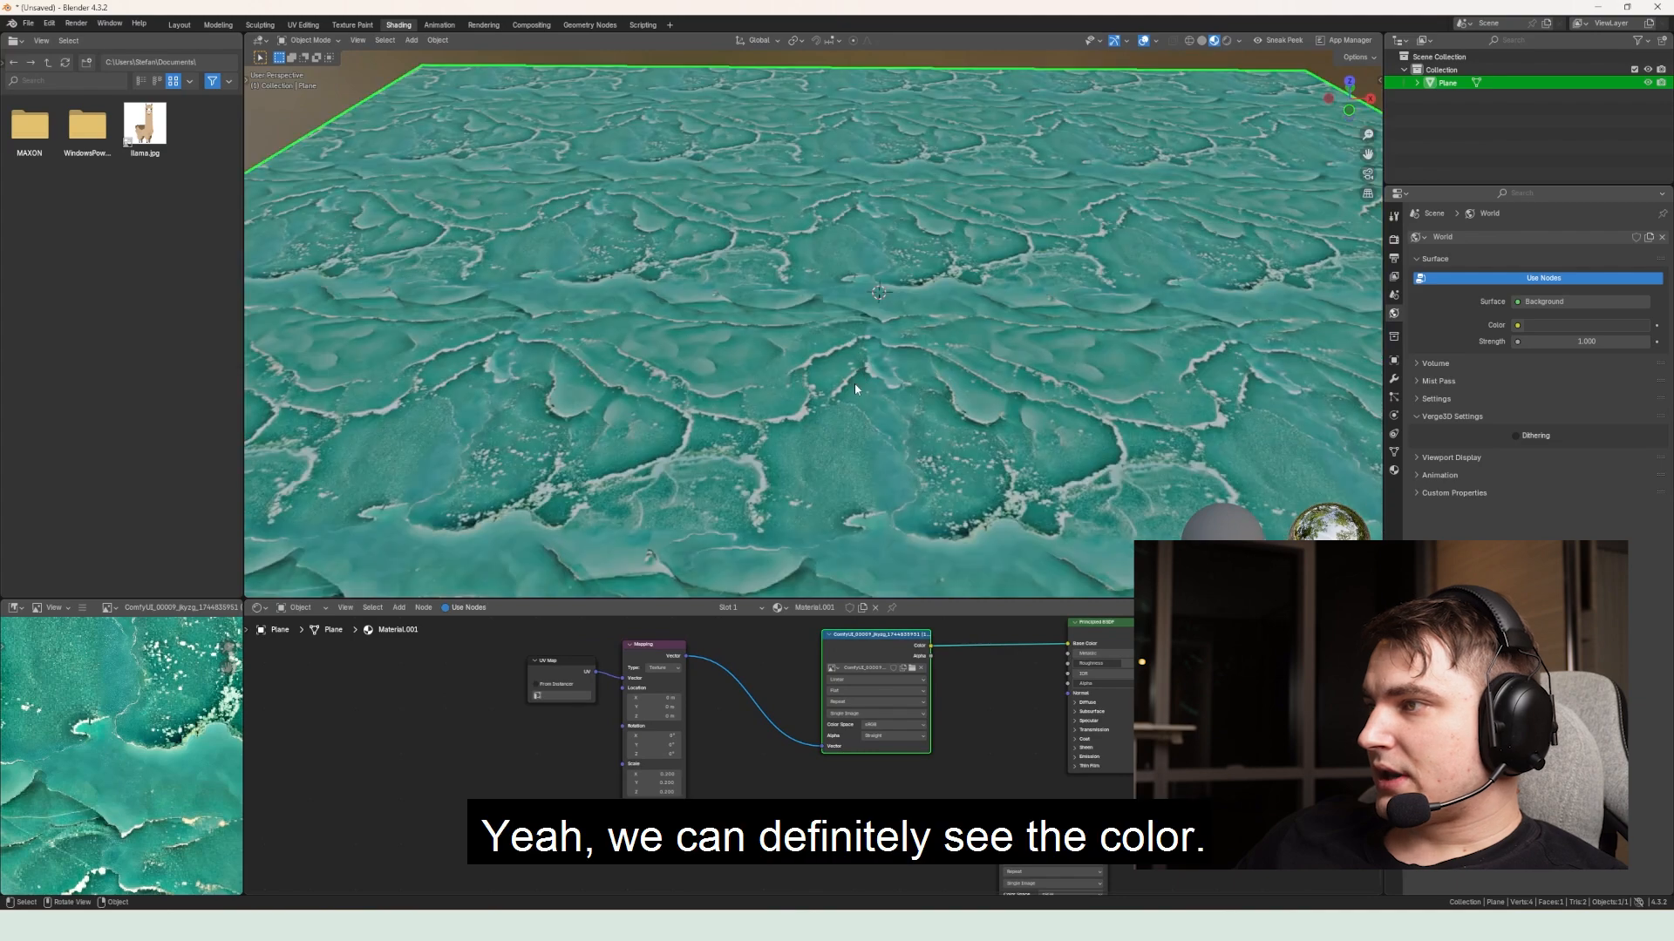
pyautogui.moveTo(828, 424); pyautogui.dragTo(888, 306)
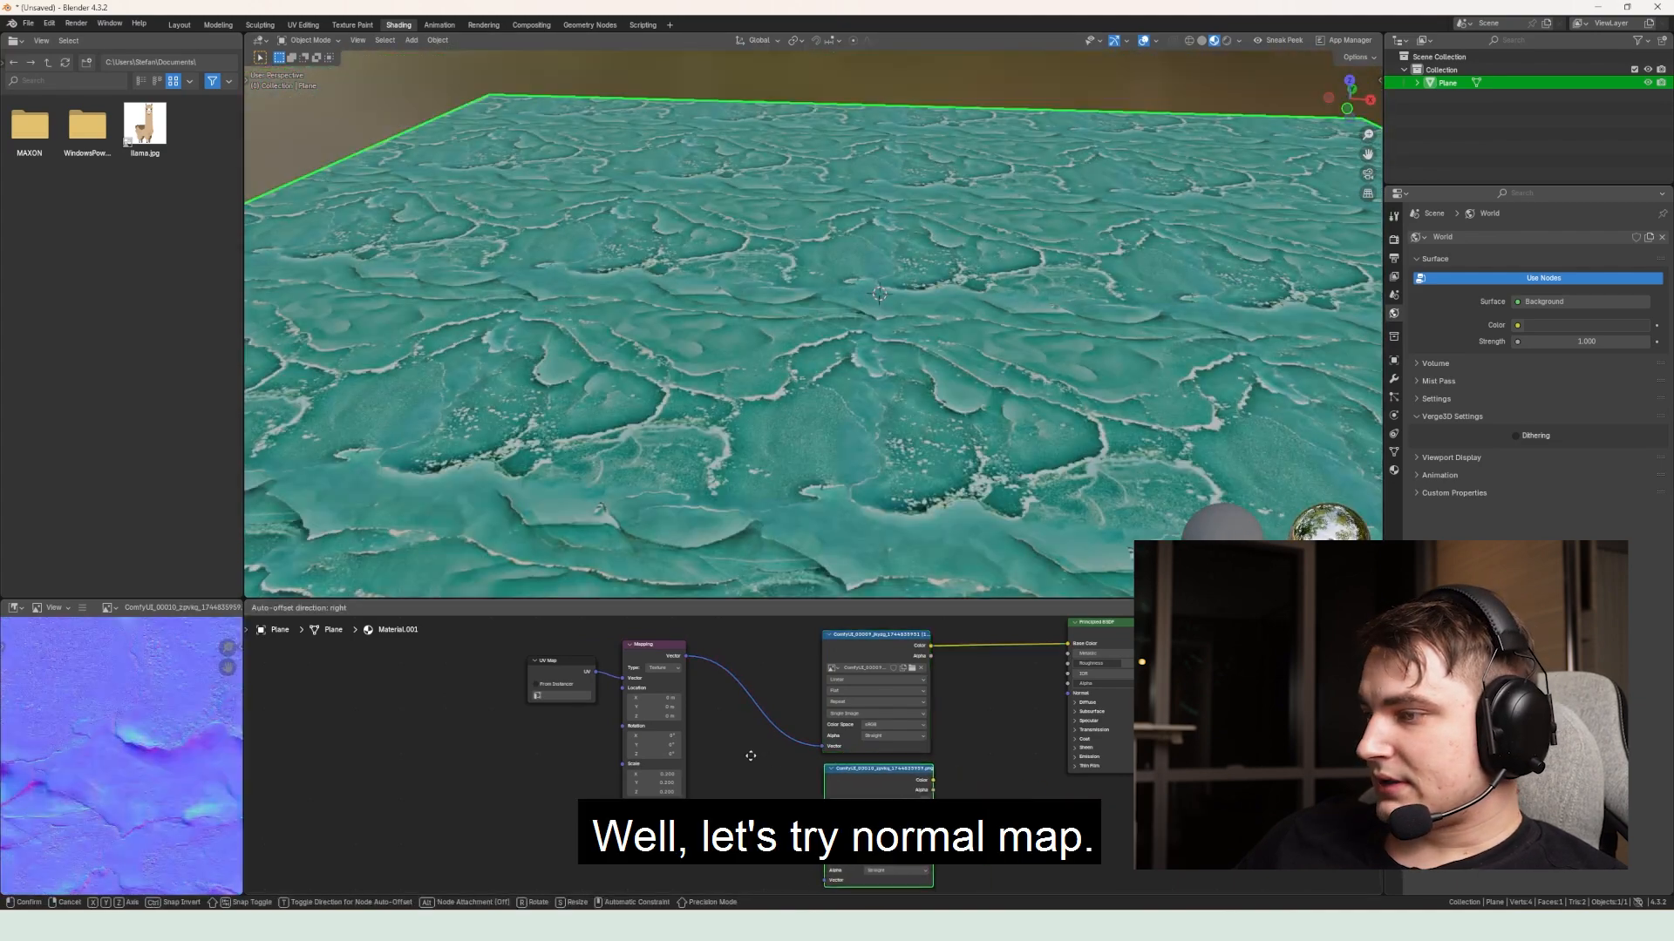
pyautogui.scroll(-2, 837, 706)
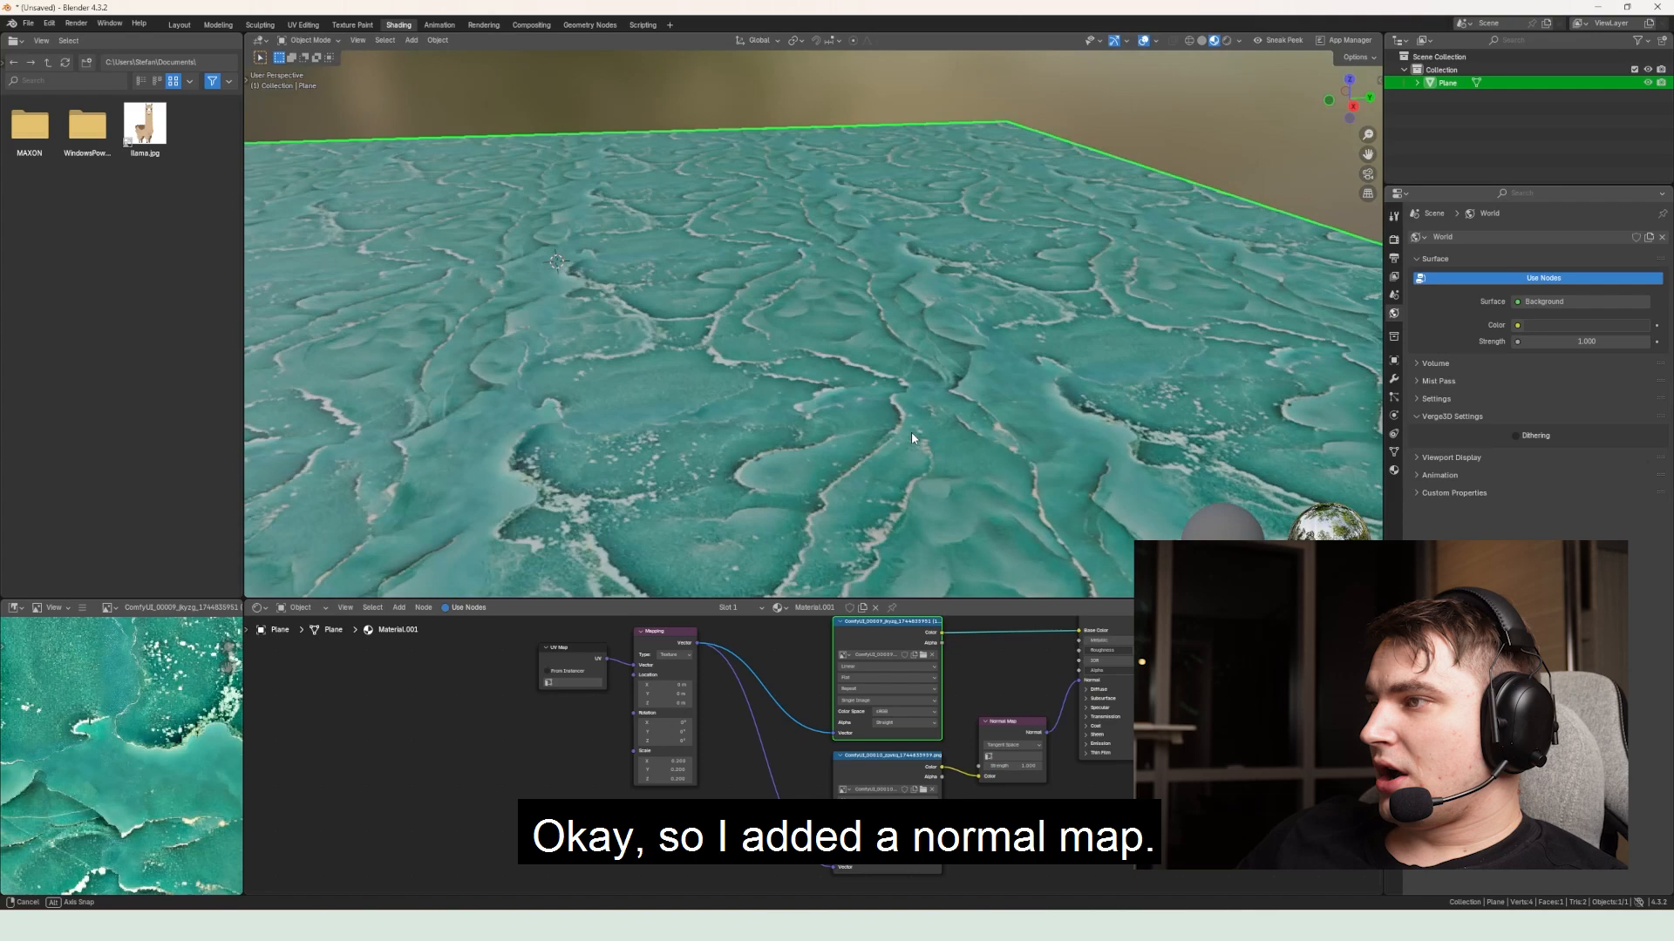
pyautogui.moveTo(912, 432); pyautogui.dragTo(872, 399)
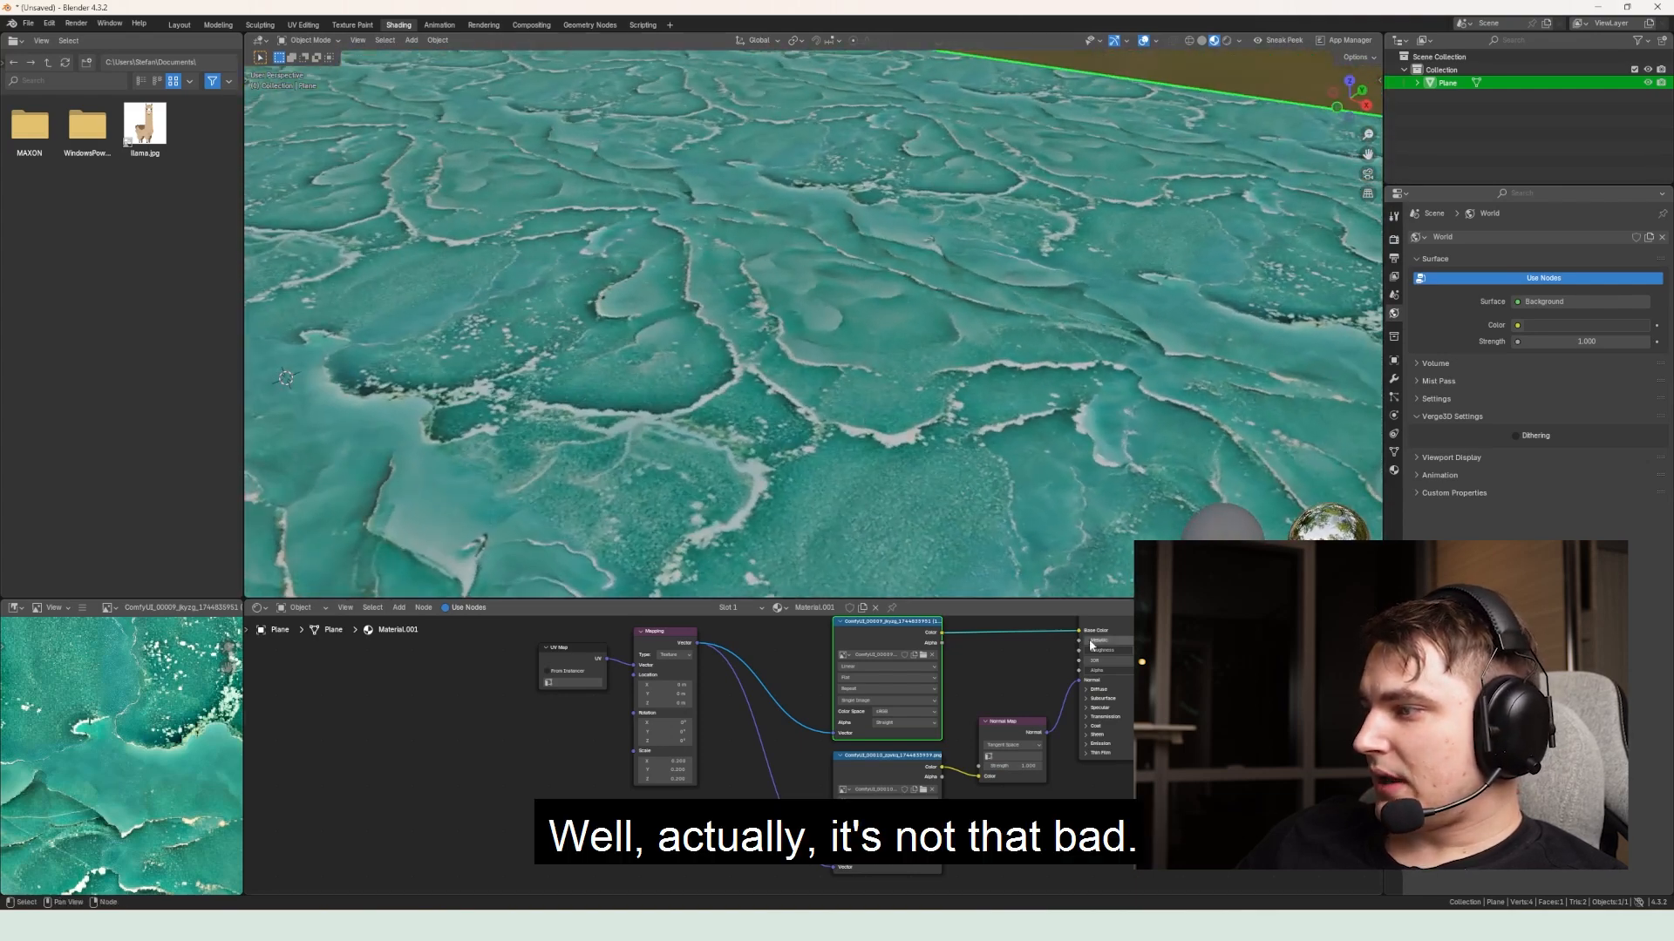
# Step: Disconnect the color texture from Base Color and adjust the Normal Map strength to inspect the surface relief on its own
pyautogui.moveTo(1079, 630); pyautogui.dragTo(833, 388)
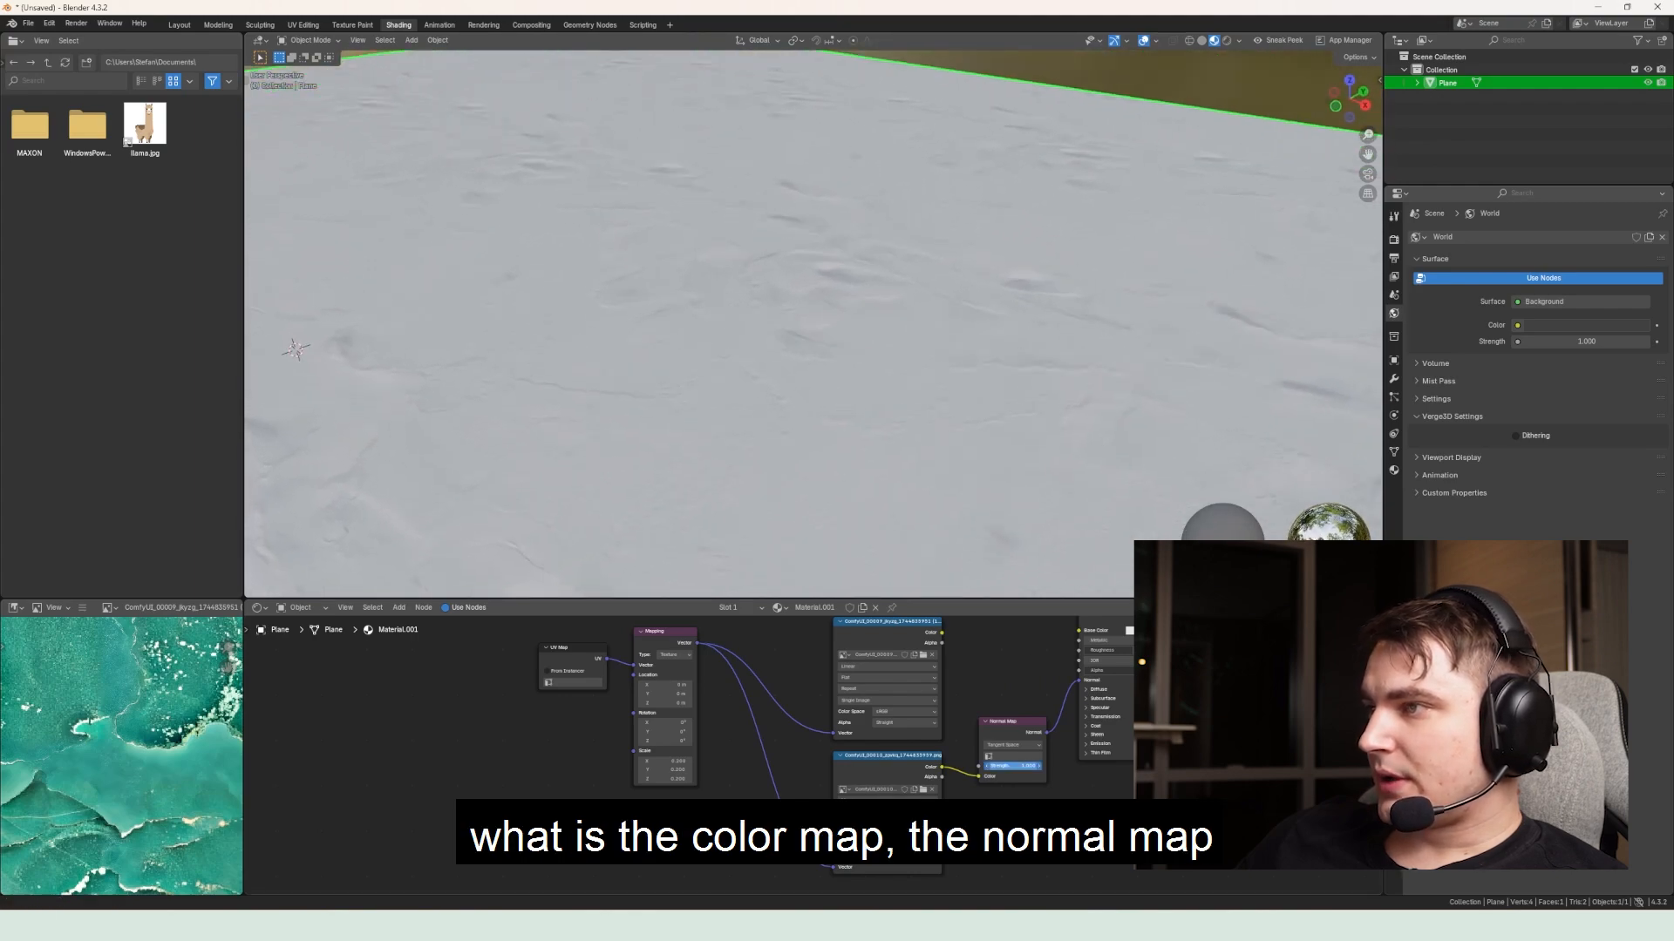
pyautogui.moveTo(1011, 765); pyautogui.dragTo(1046, 765)
pyautogui.moveTo(904, 418); pyautogui.dragTo(878, 370)
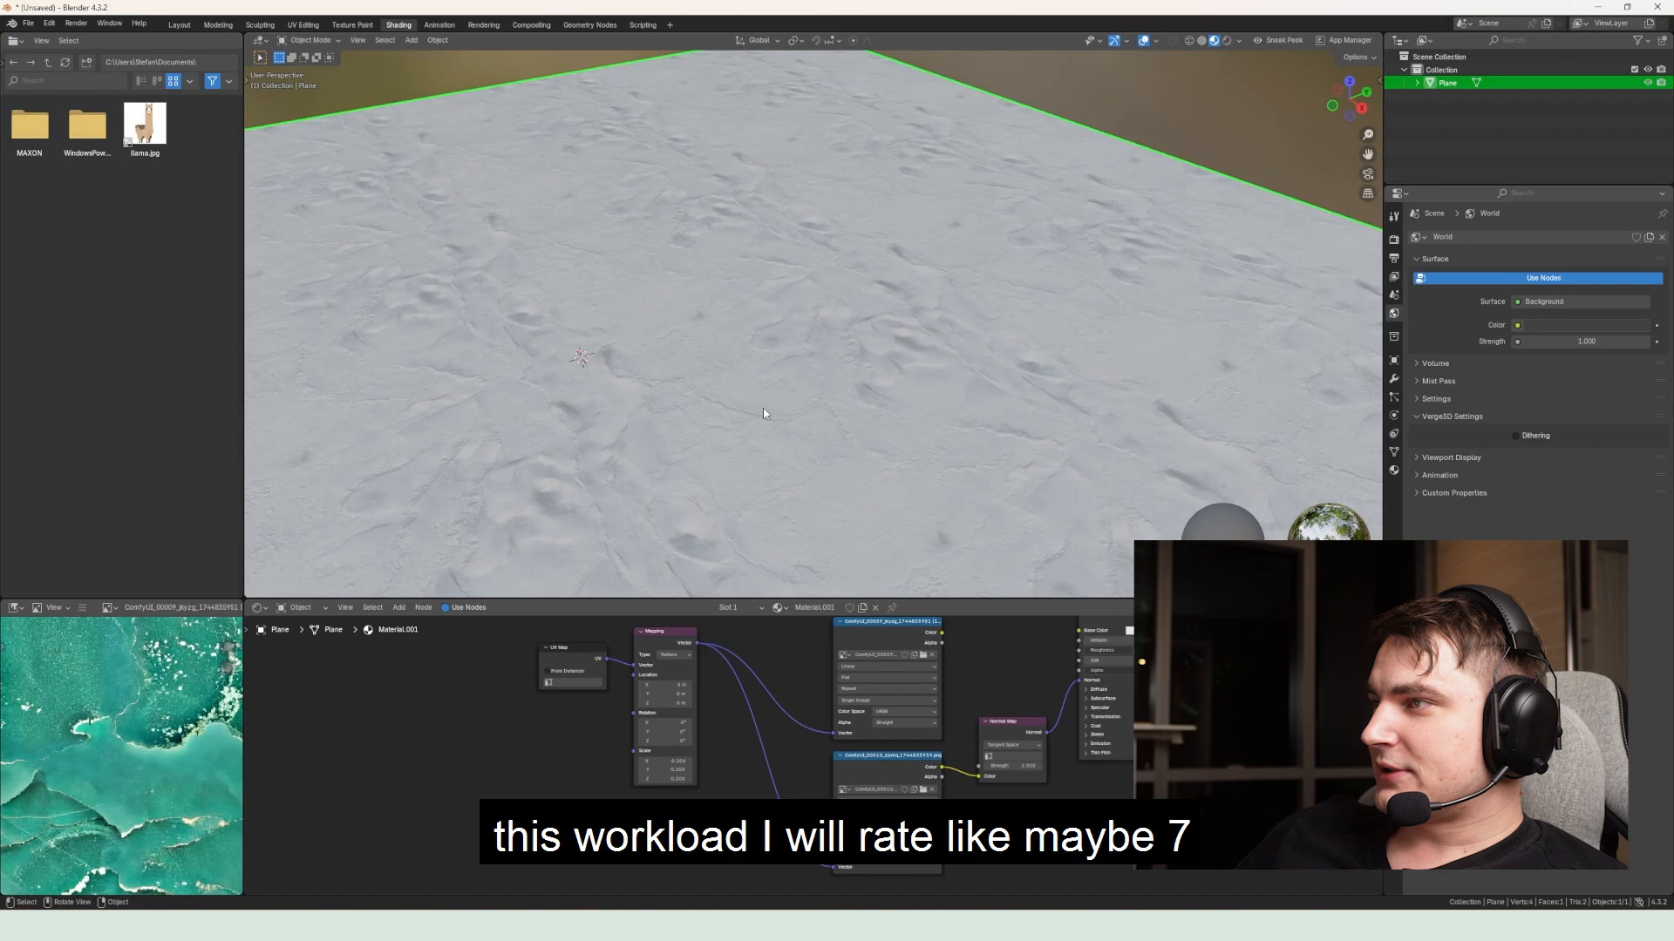
pyautogui.moveTo(750, 453); pyautogui.dragTo(962, 465)
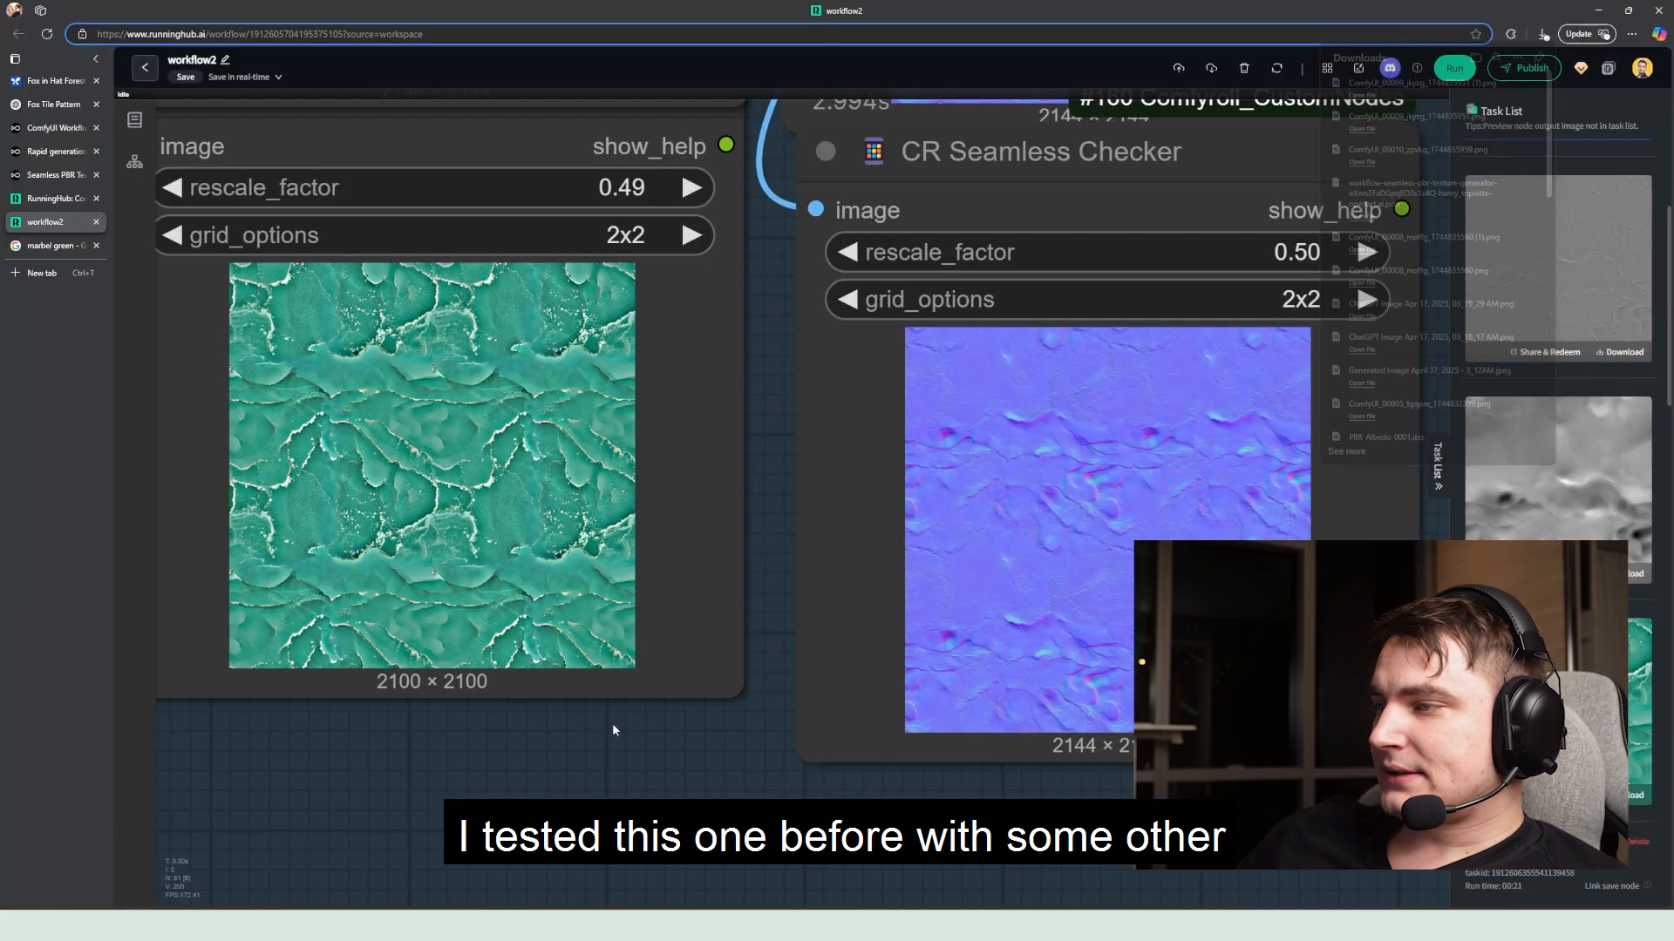
# Step: Return to the RunningHub workflow and review its node groups from the exported map previews back to 01 - Prepare Image
pyautogui.scroll(-6, 611, 724)
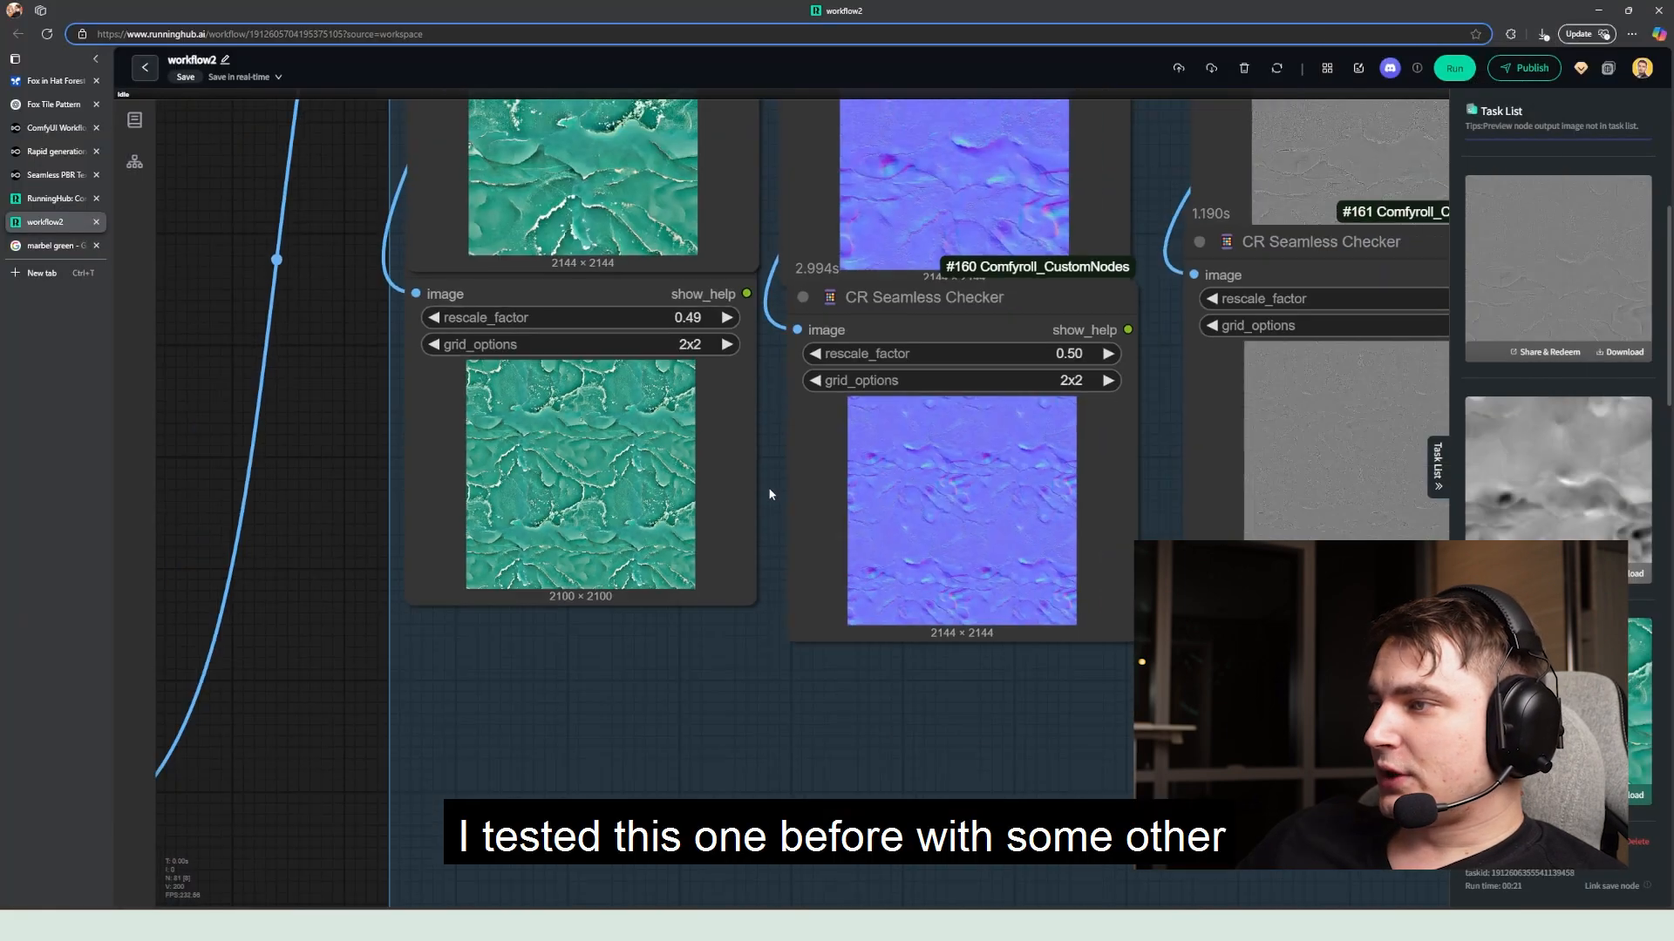
pyautogui.scroll(3, 766, 487)
pyautogui.scroll(-4, 863, 586)
pyautogui.moveTo(366, 540); pyautogui.dragTo(1378, 571)
pyautogui.moveTo(450, 452); pyautogui.dragTo(657, 424)
pyautogui.scroll(5, 507, 331)
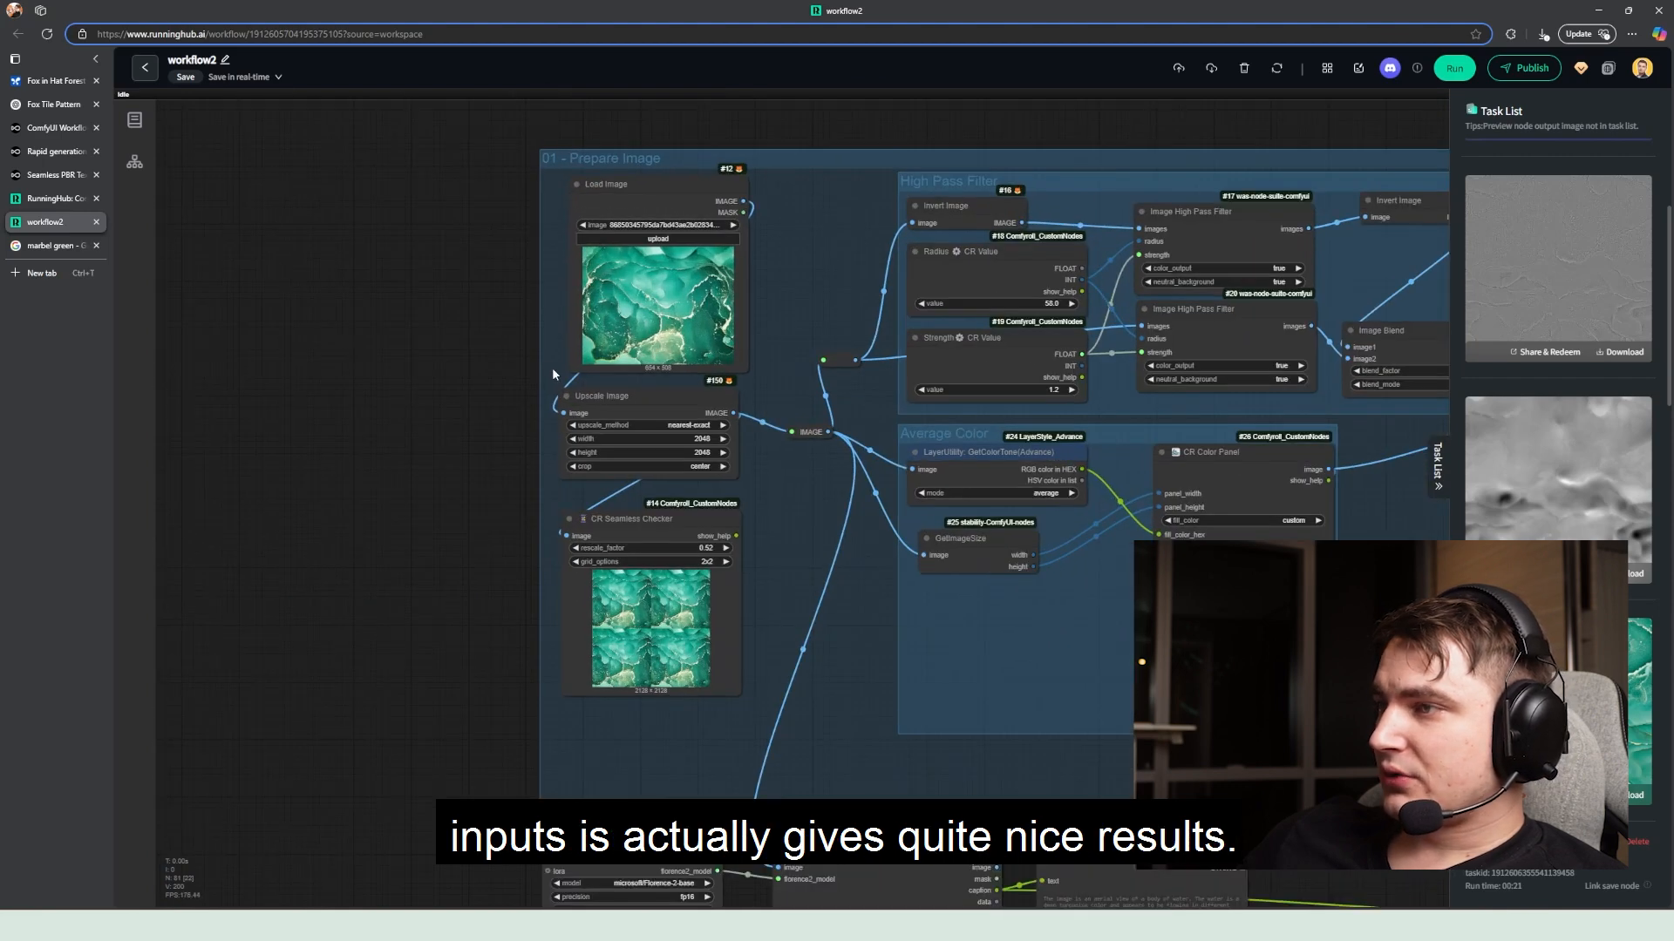
pyautogui.scroll(-5, 552, 368)
pyautogui.moveTo(1132, 384); pyautogui.dragTo(1179, 397)
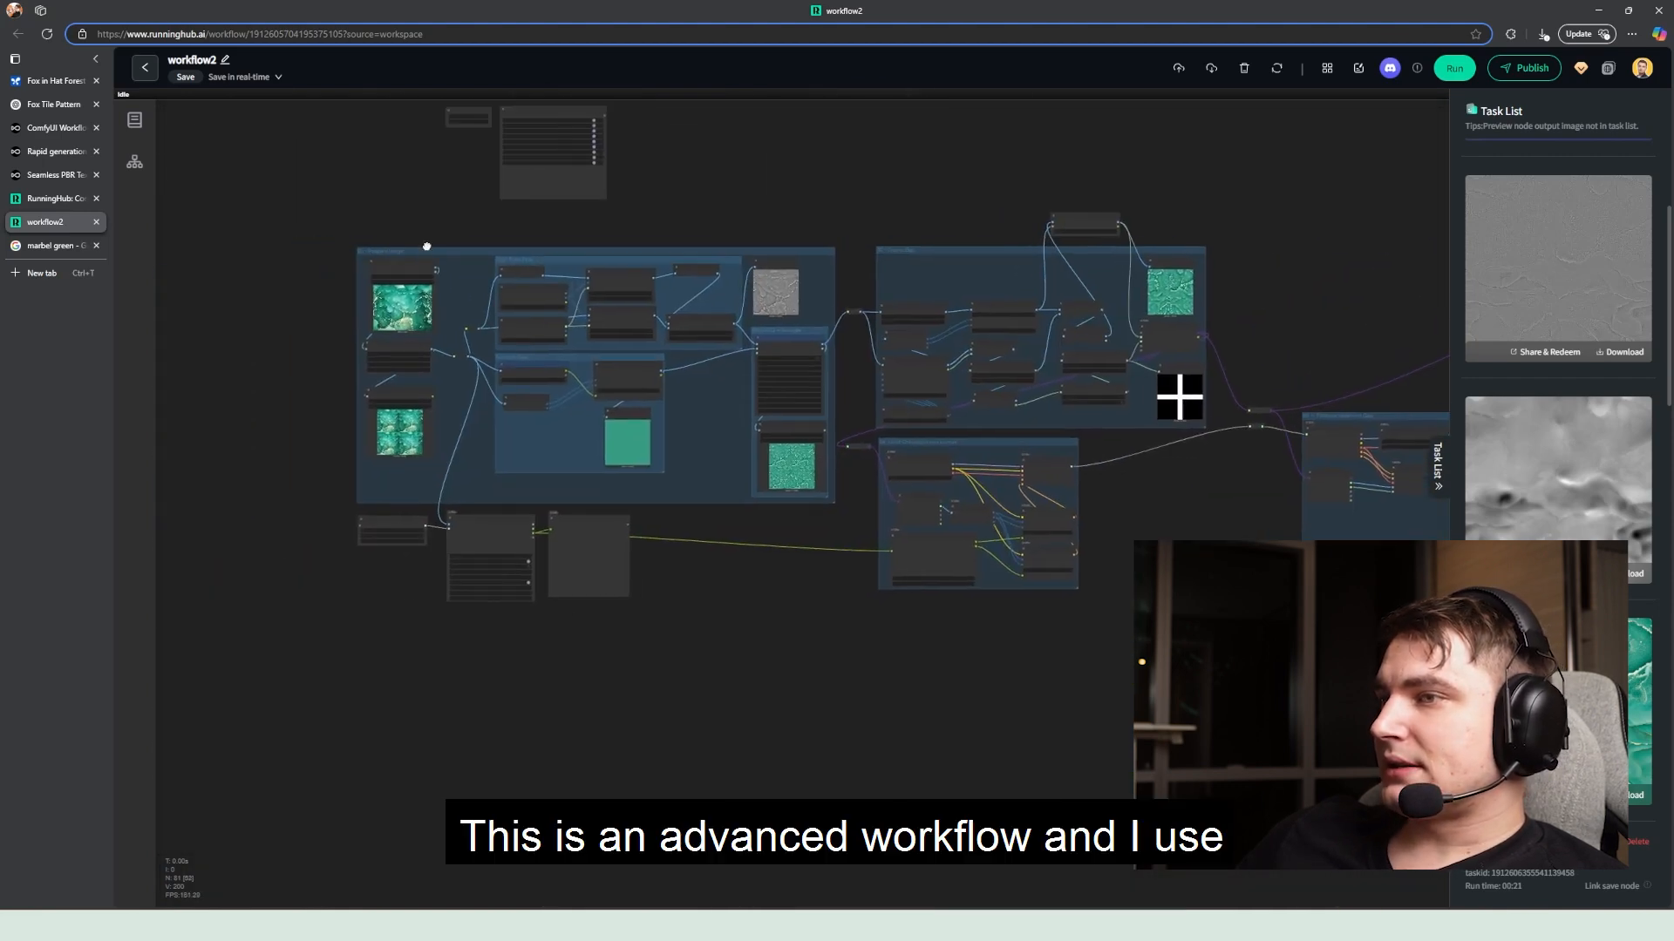
pyautogui.scroll(5, 559, 320)
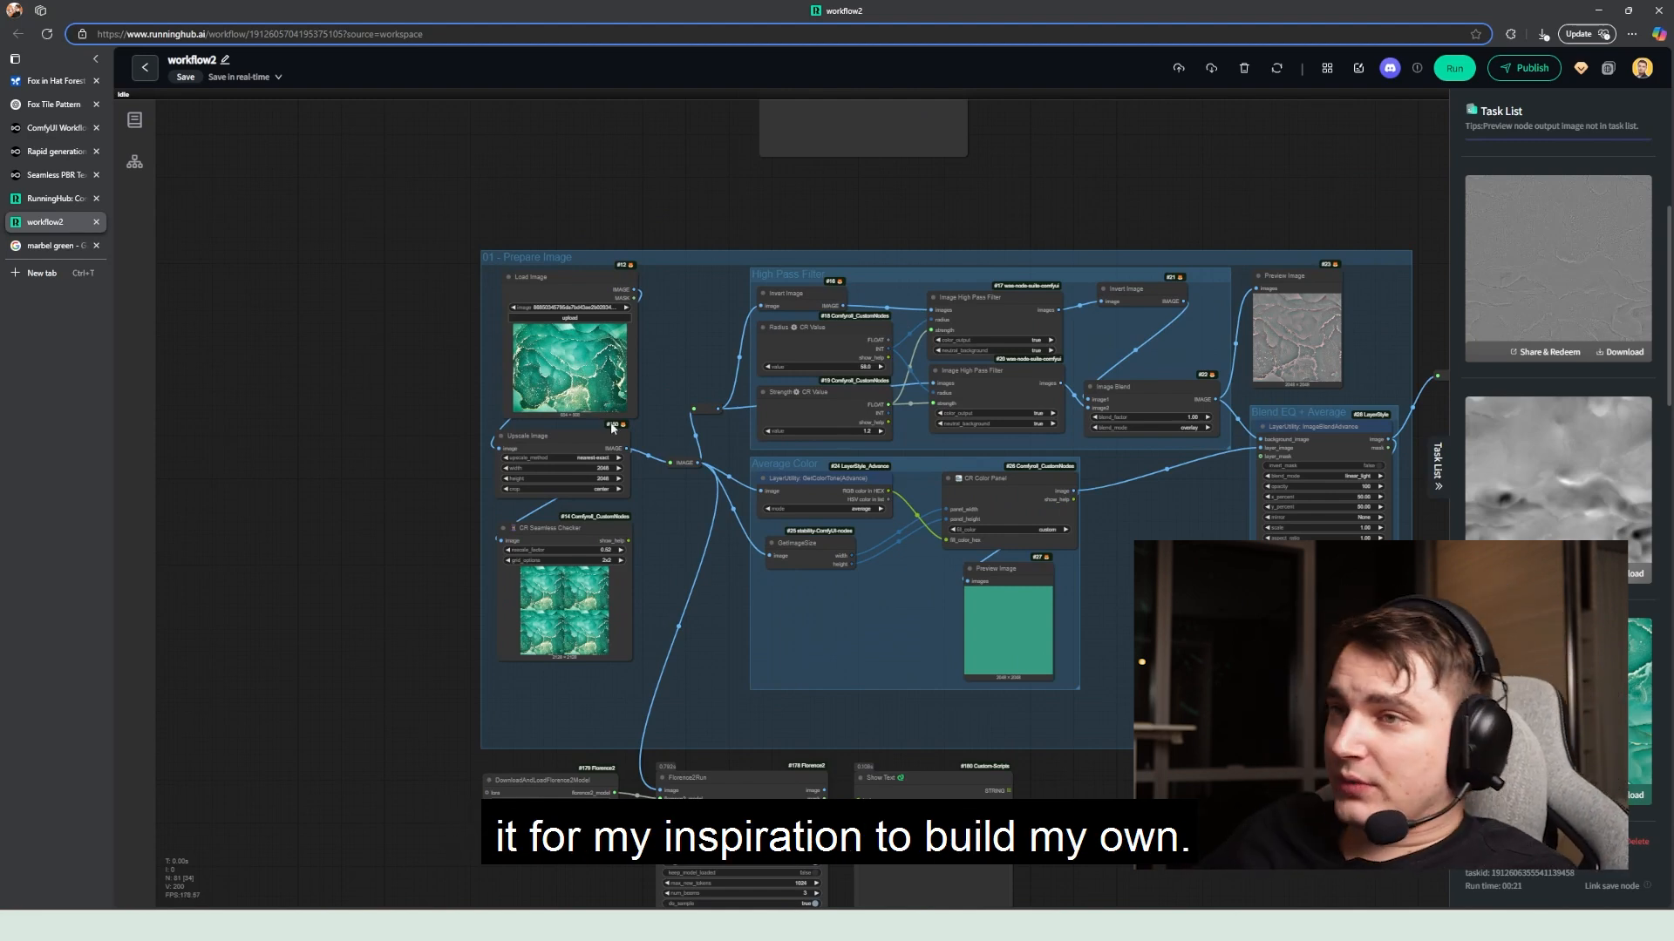
# Step: Open the OpenArt page for Rapid generation of seamless images and review its description, sample images and node diagram
pyautogui.click(54, 178)
pyautogui.click(54, 223)
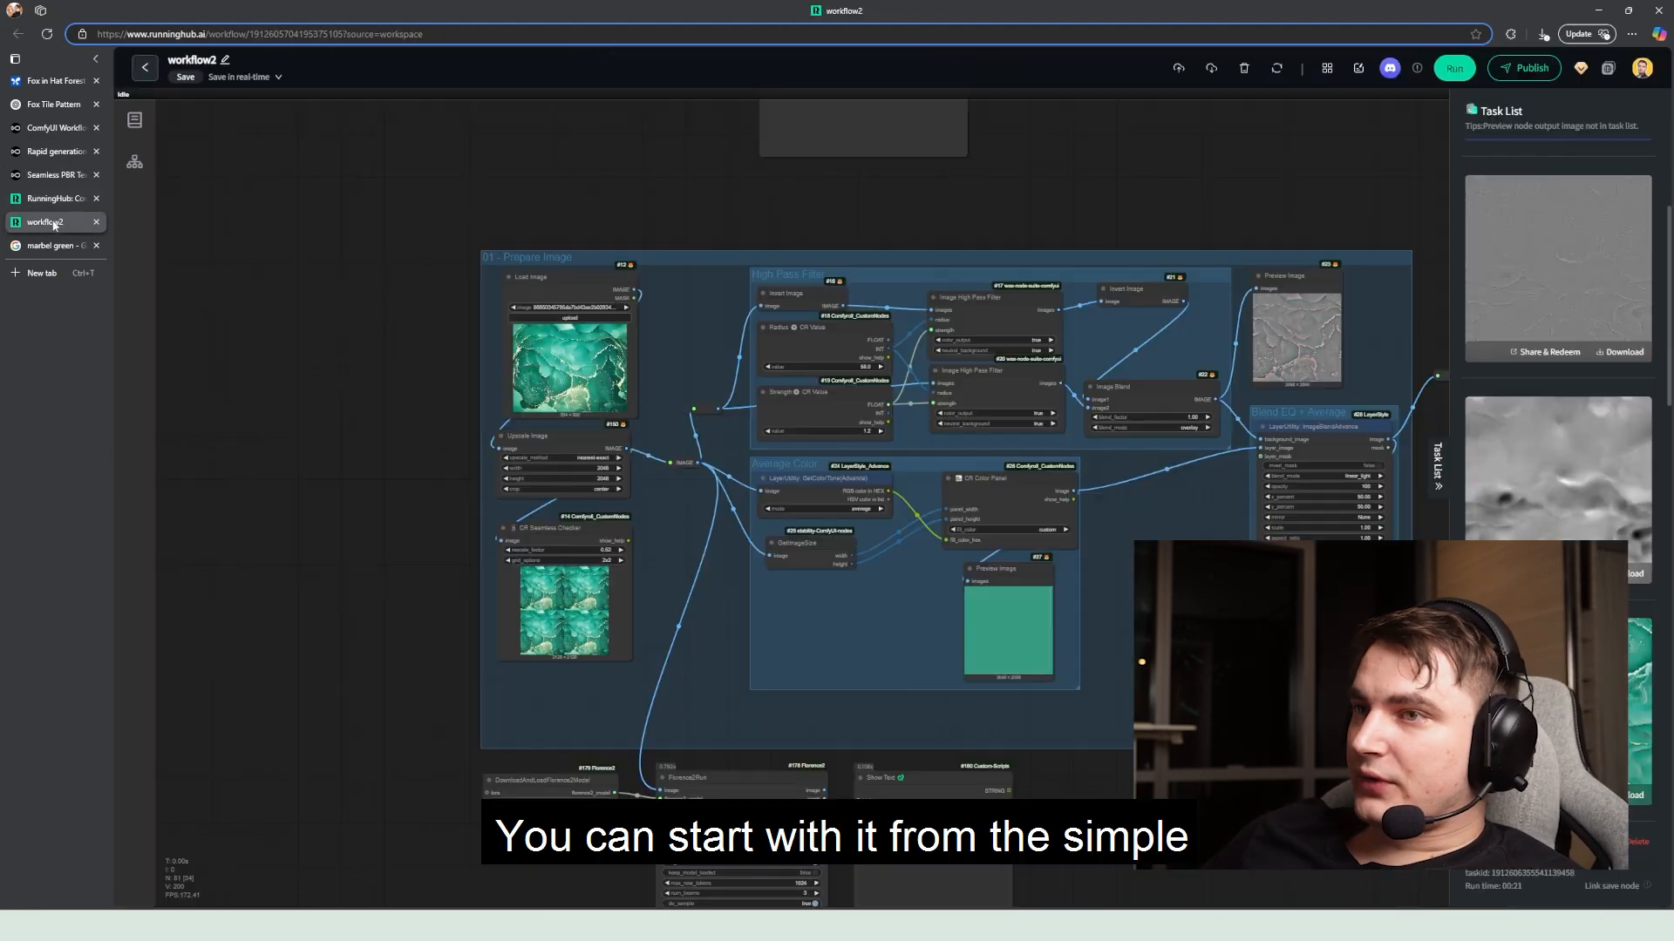
pyautogui.click(56, 152)
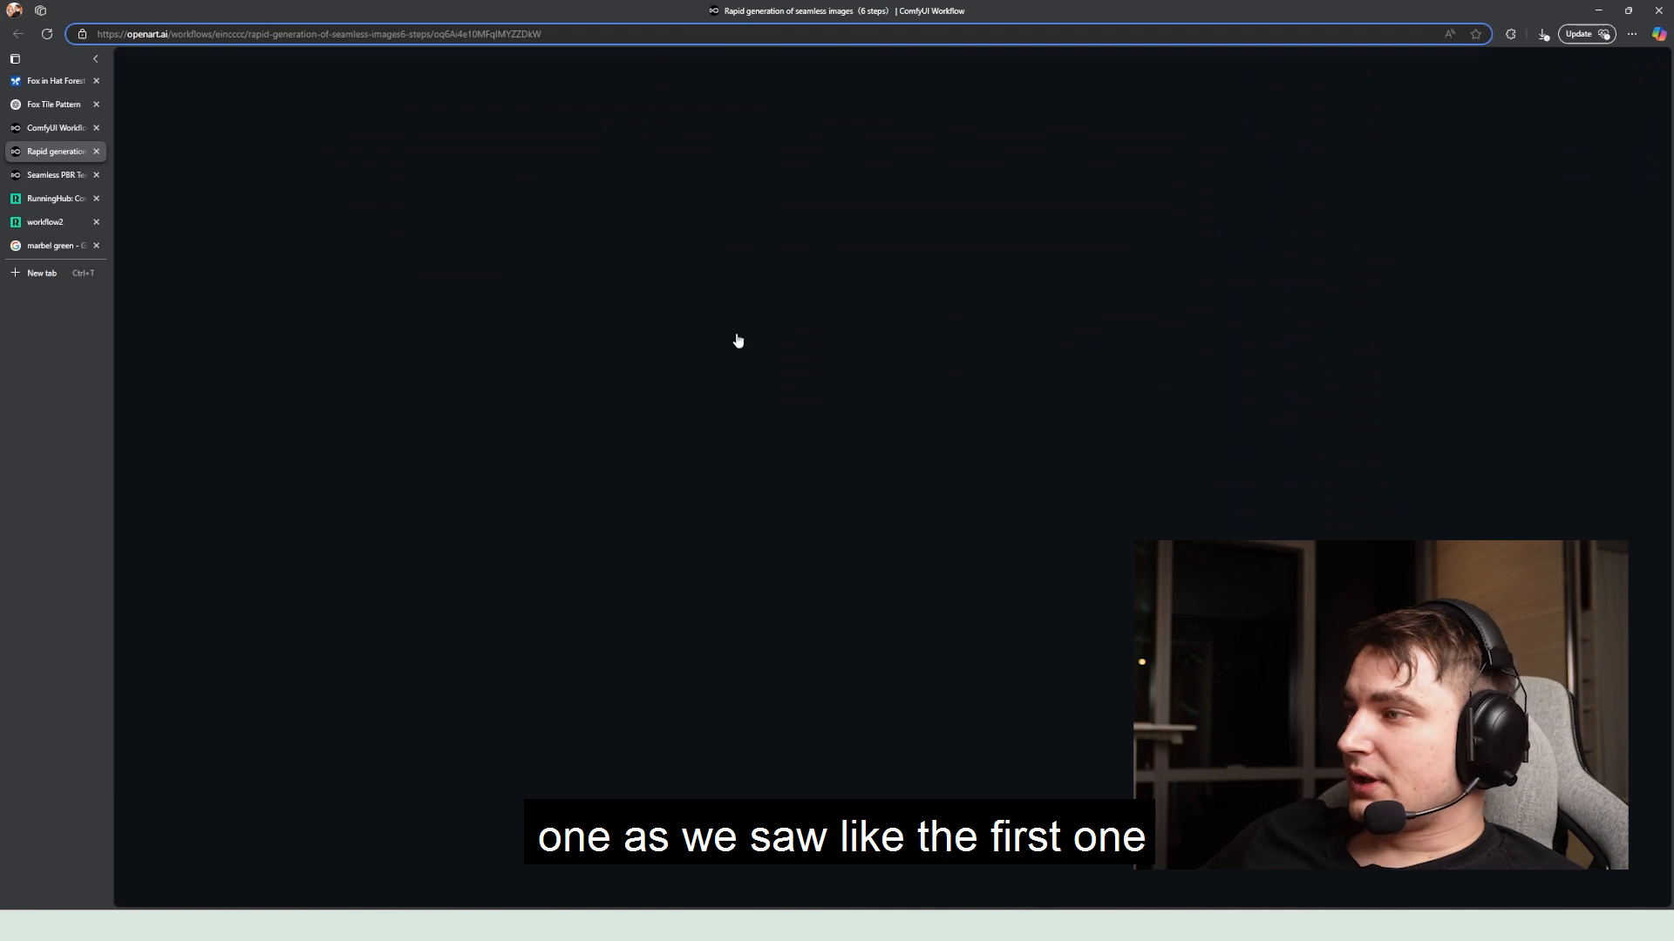
pyautogui.scroll(-5, 730, 446)
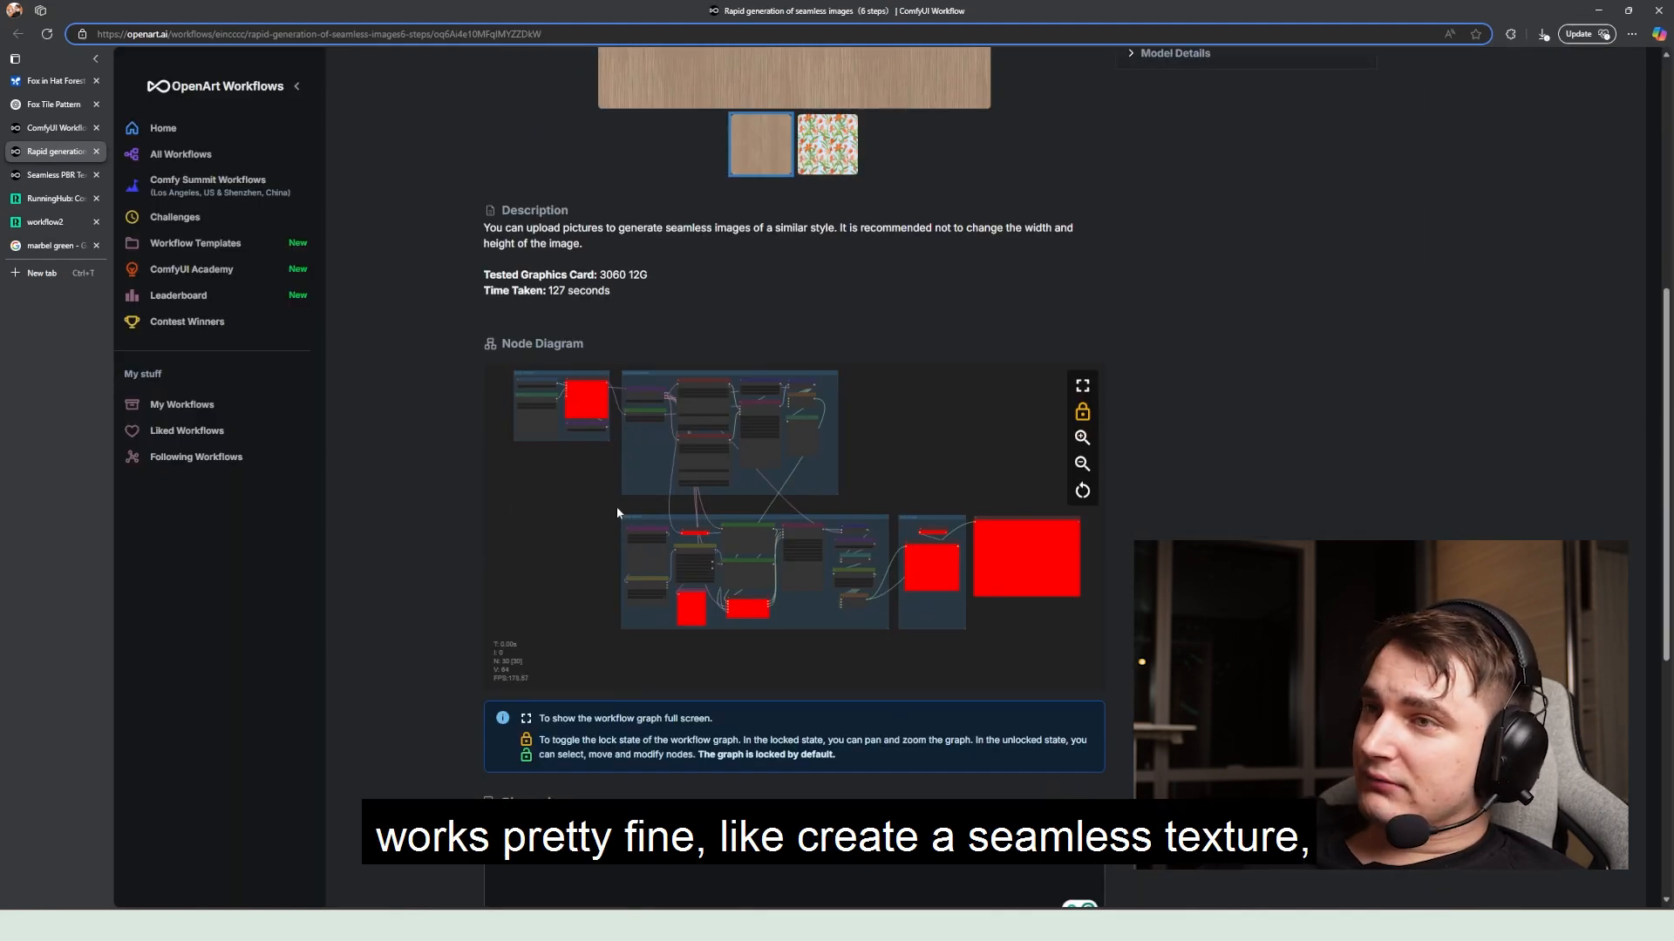
pyautogui.scroll(3, 405, 349)
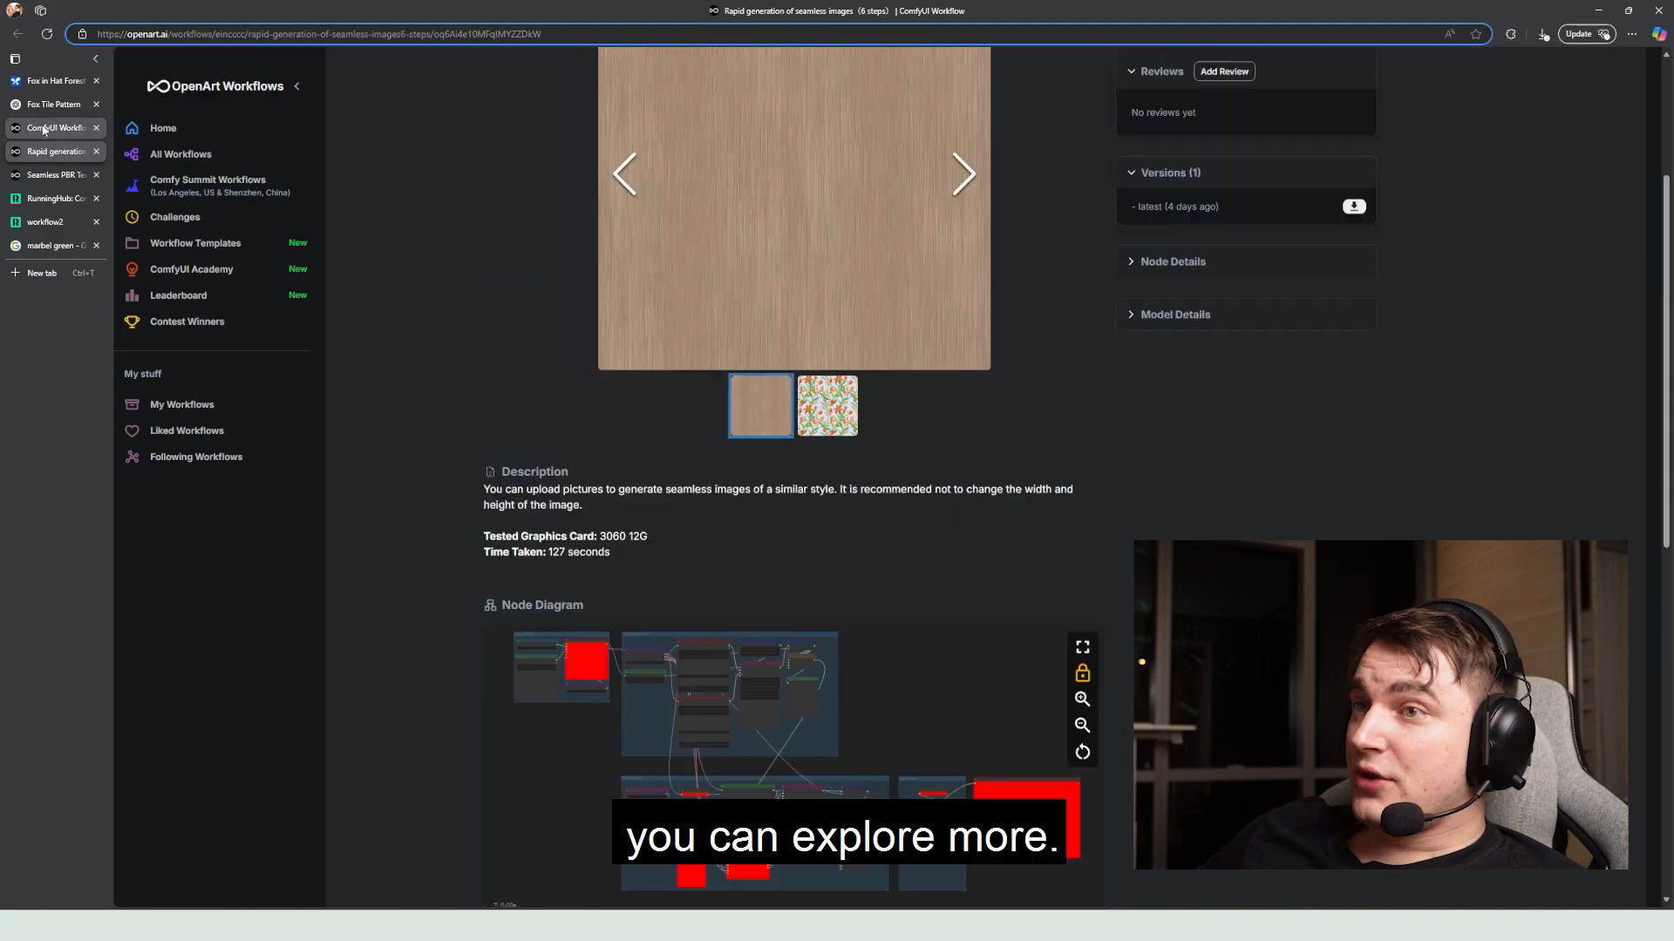
# Step: Return to the OpenArt workflow results for "seamless" and browse the other available ComfyUI workflows
pyautogui.click(41, 127)
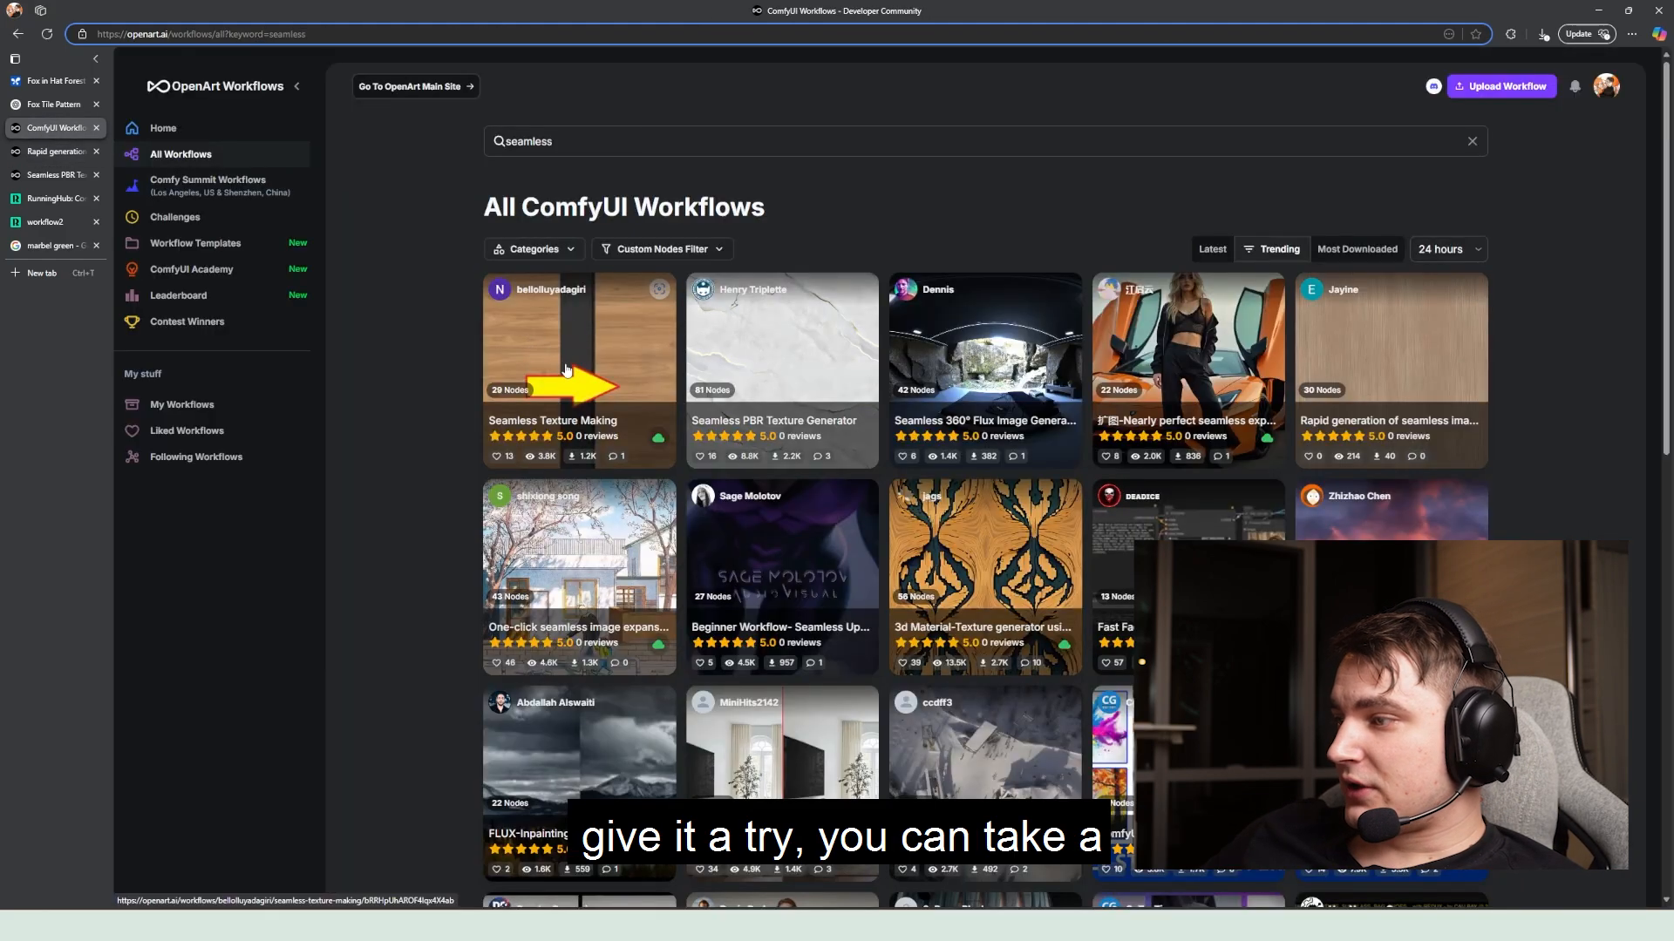
pyautogui.scroll(-5, 566, 369)
pyautogui.scroll(5, 641, 440)
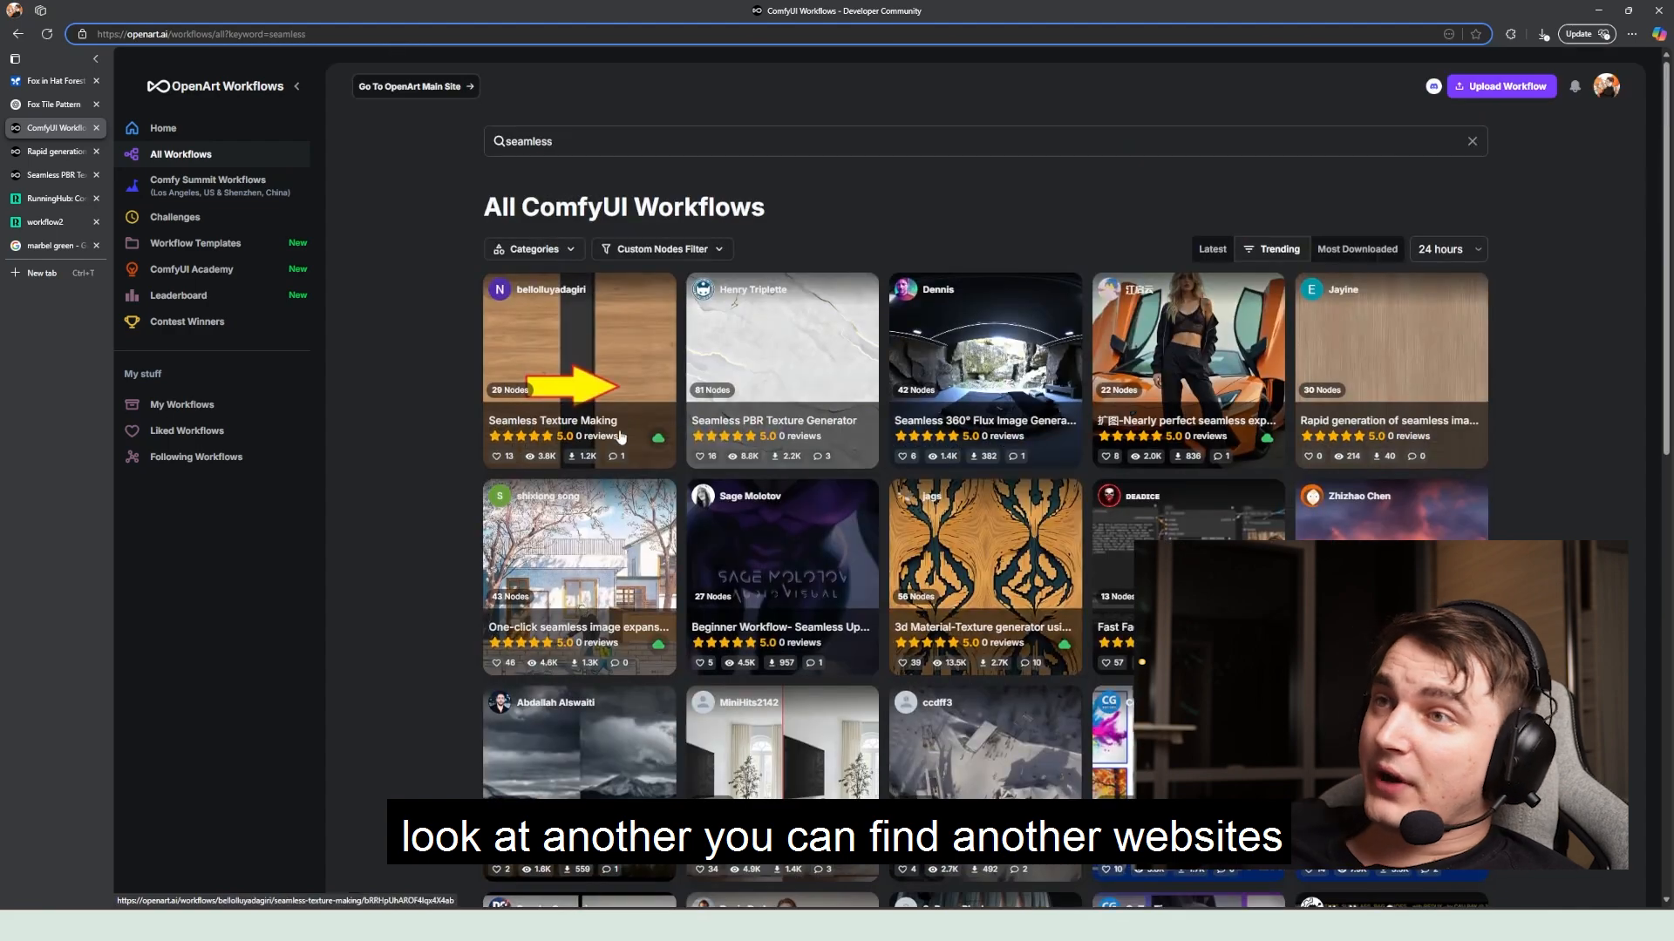